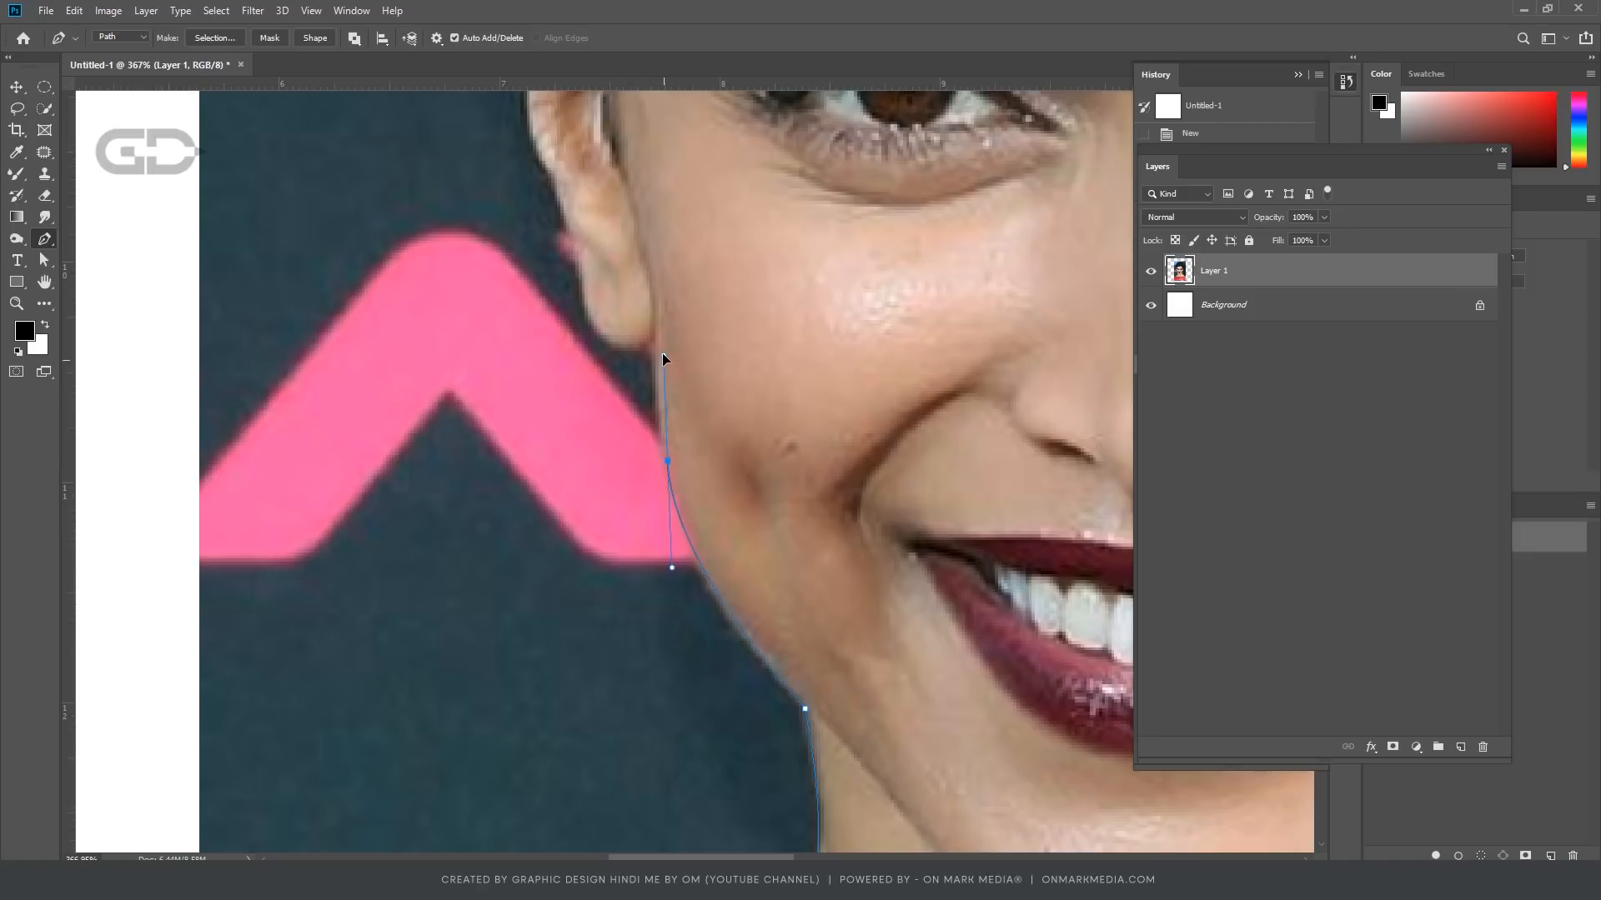
Step: Extend the pen path up the left jawline to the ear and along the underside of the left earlobe
click(655, 343)
key(ctrl+z)
drag(654, 305, 657, 136)
scroll(649, 333, up, 3)
scroll(651, 337, up, 1)
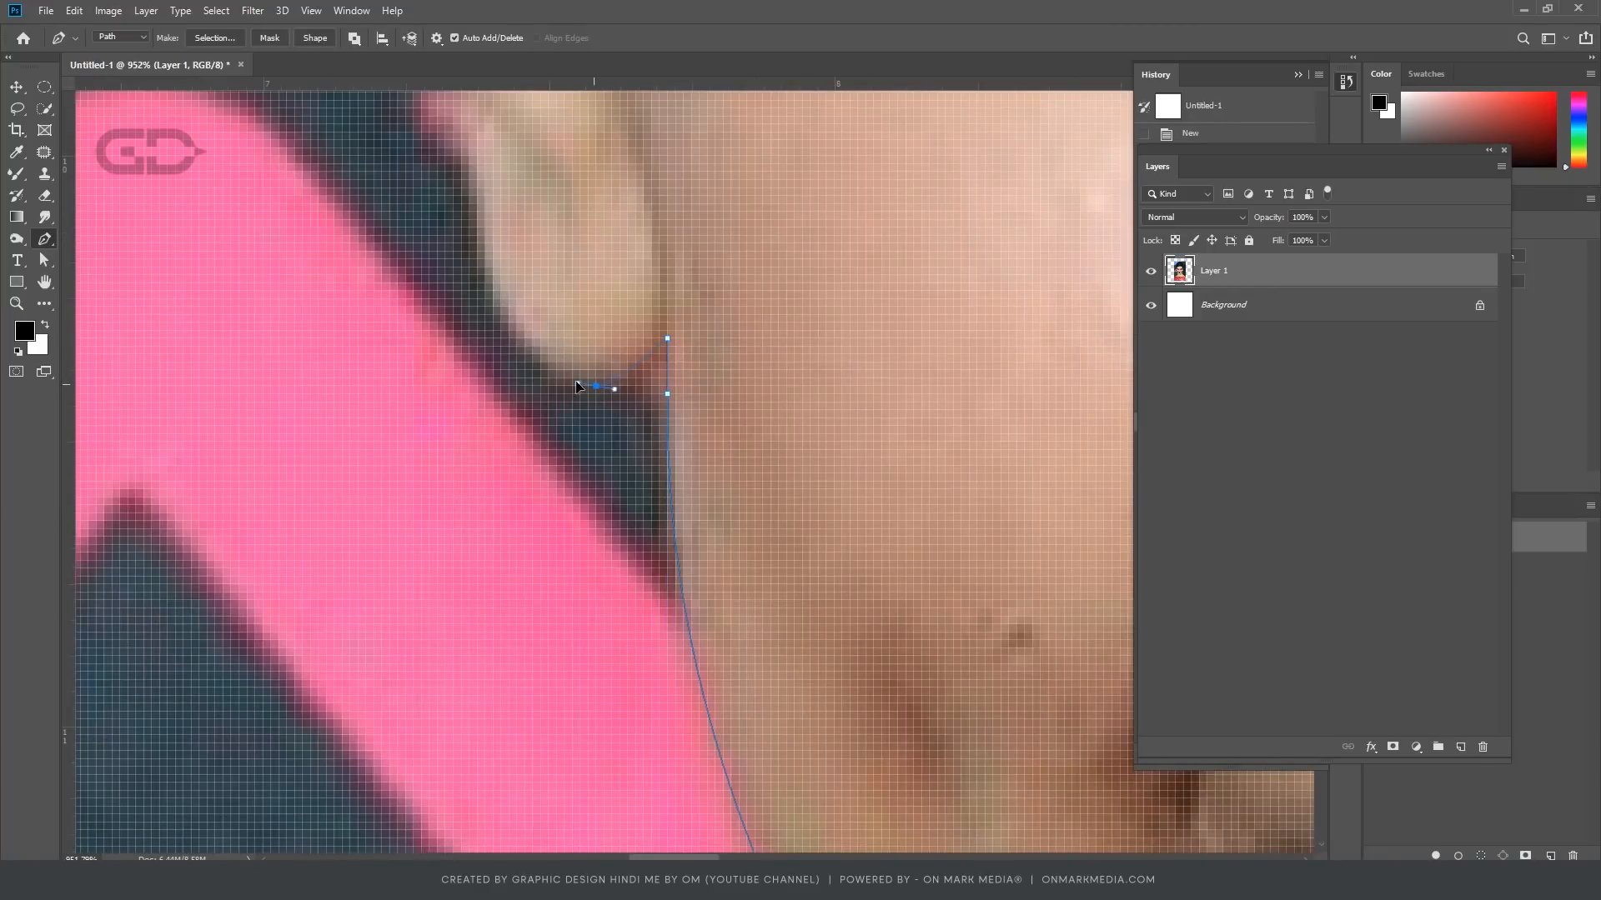
Step: Trace the outer edge of the left earlobe upward with curved anchor points on the pen path
scroll(563, 386, down, 5)
scroll(539, 367, up, 5)
drag(623, 399, 615, 364)
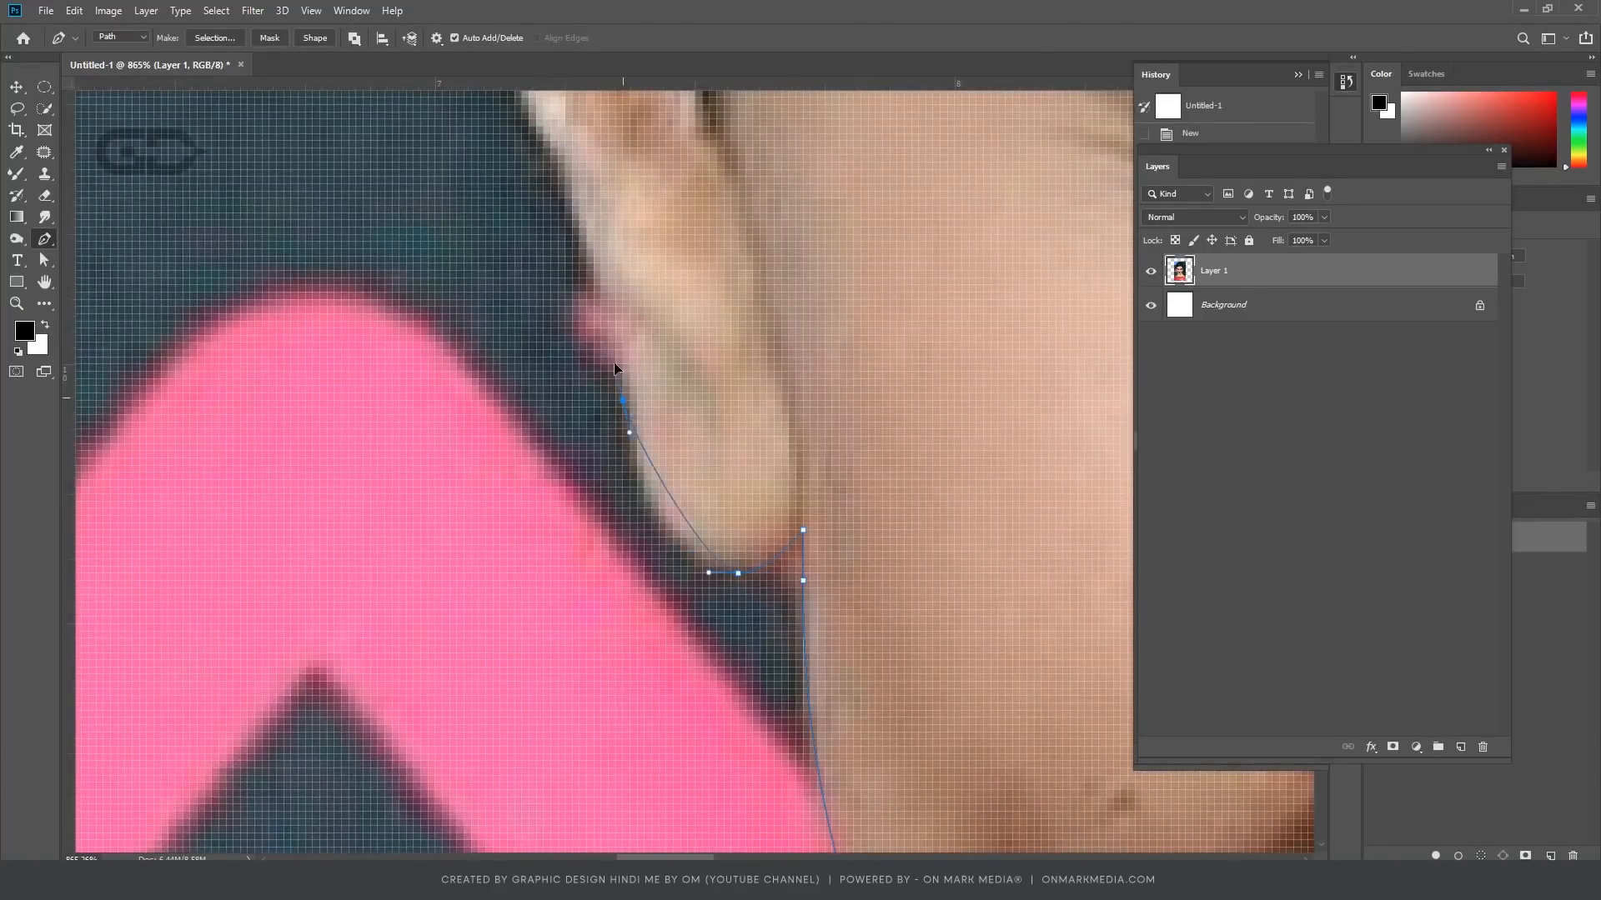
drag(601, 287, 598, 238)
scroll(604, 250, down, 5)
scroll(635, 433, up, 4)
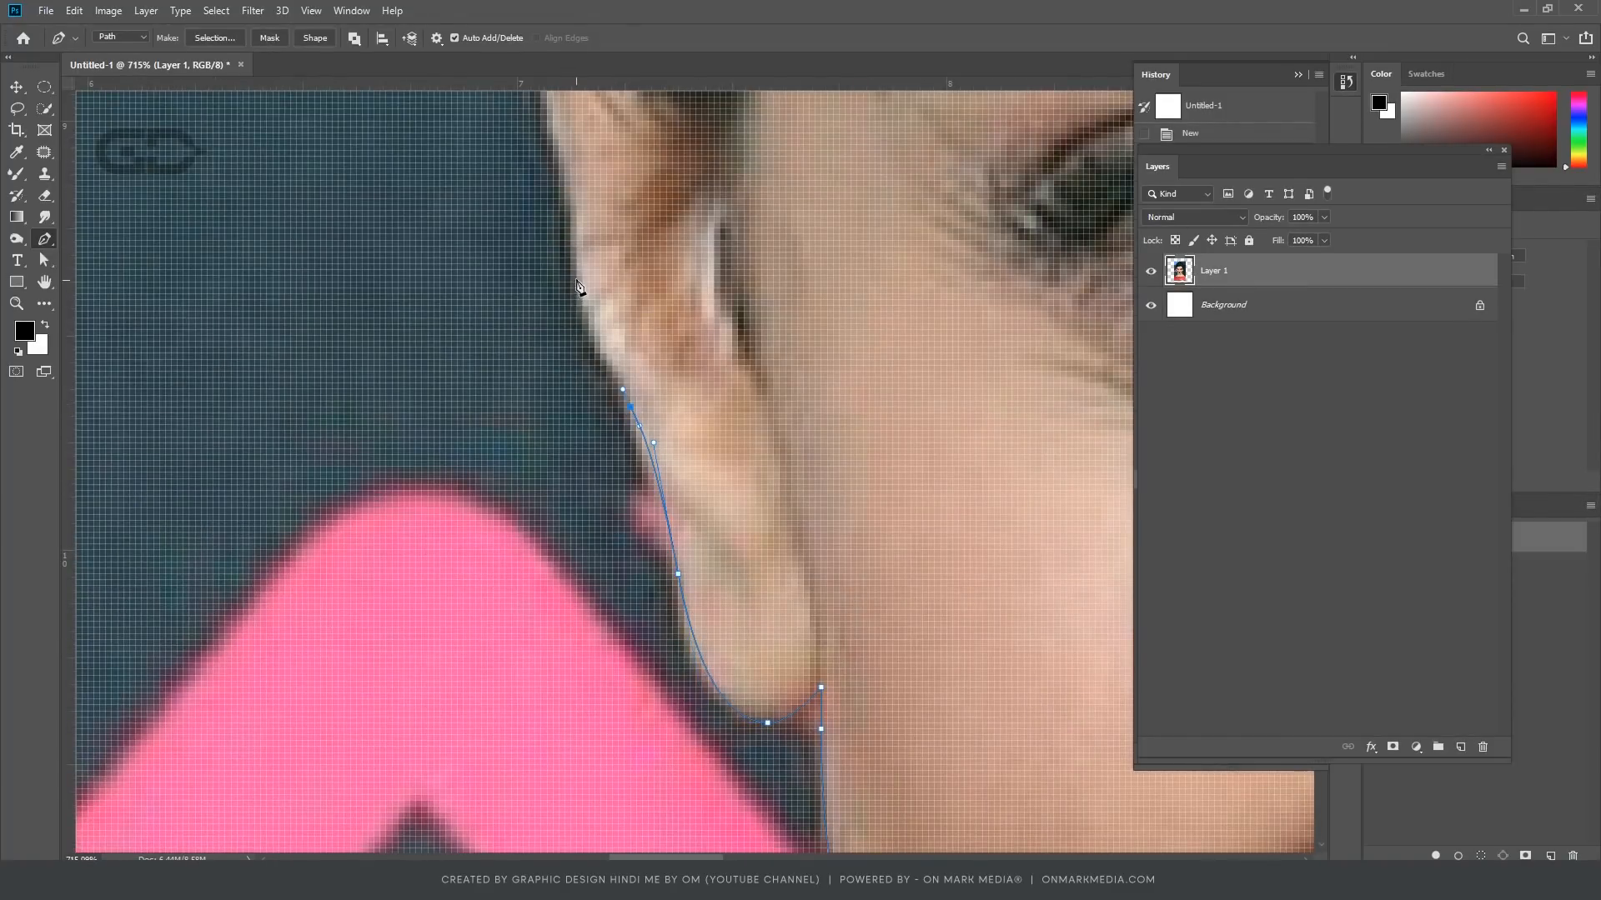
Step: Trace the upper part of the left ear to its tip, with a corner point where it meets the hair
drag(573, 241, 642, 685)
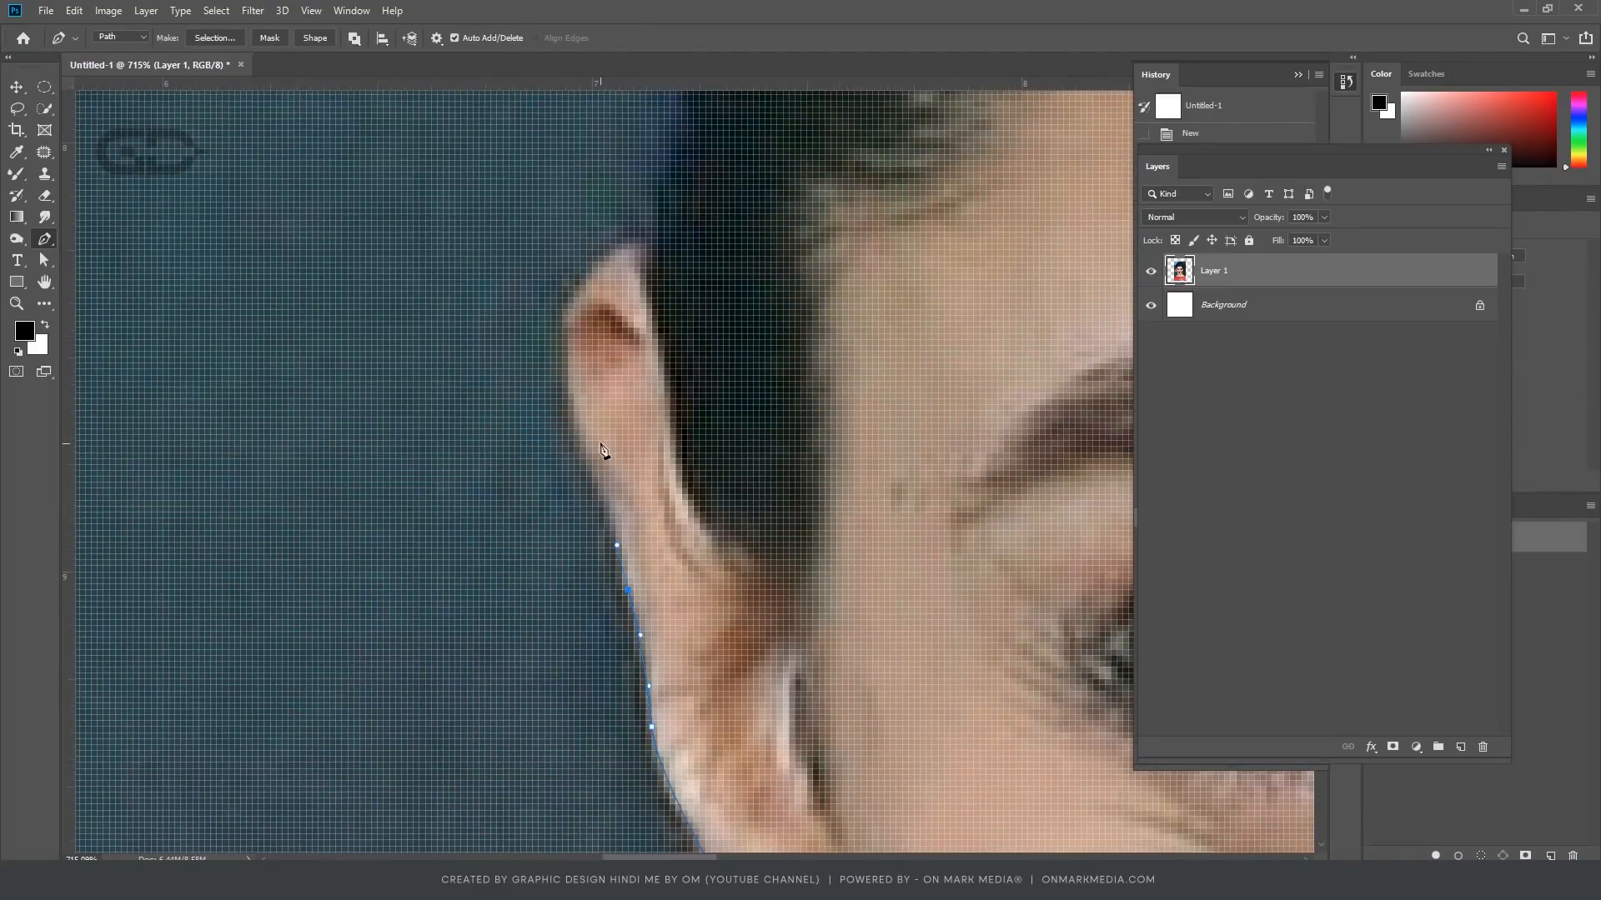
scroll(593, 562, down, 7)
scroll(606, 431, up, 9)
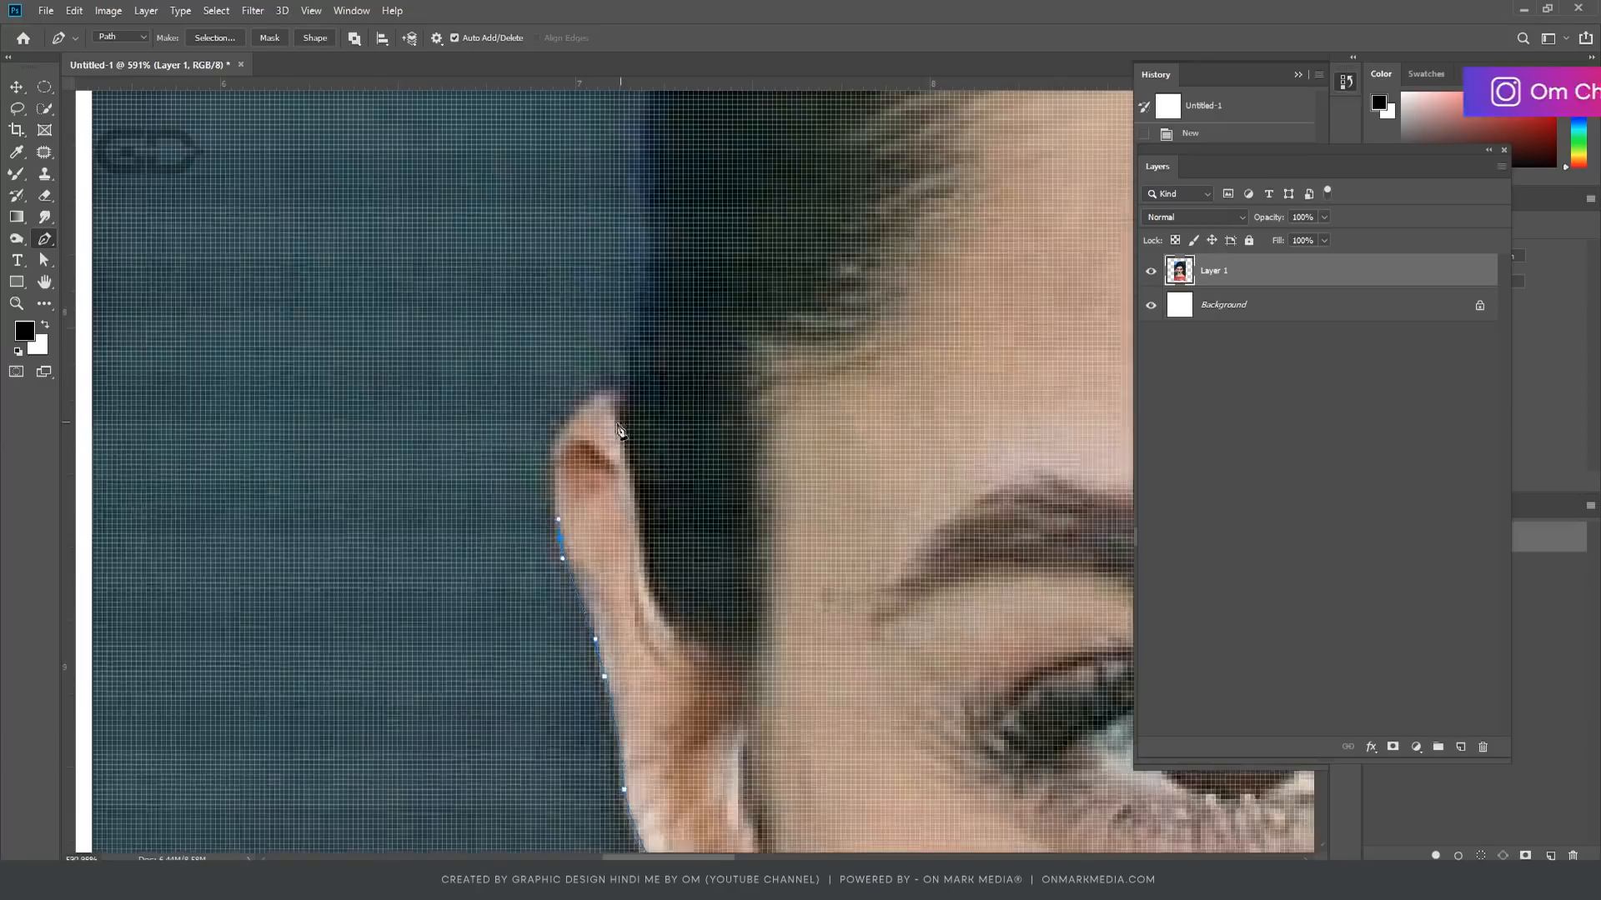
key(ctrl+z)
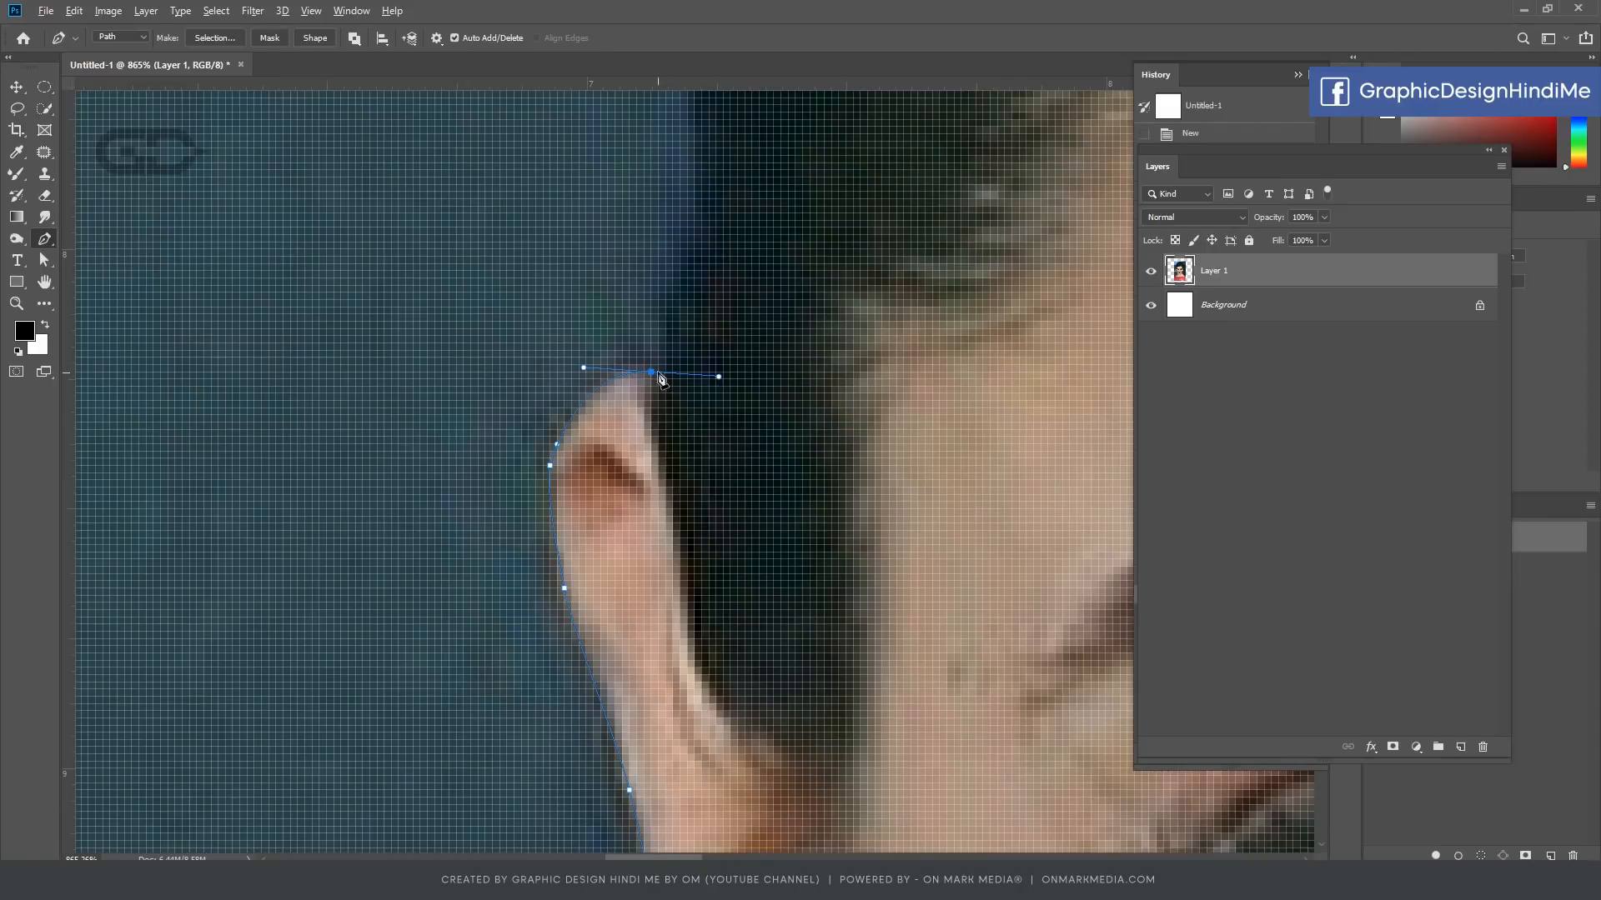
alt+click(651, 372)
scroll(659, 379, down, 8)
scroll(644, 525, up, 4)
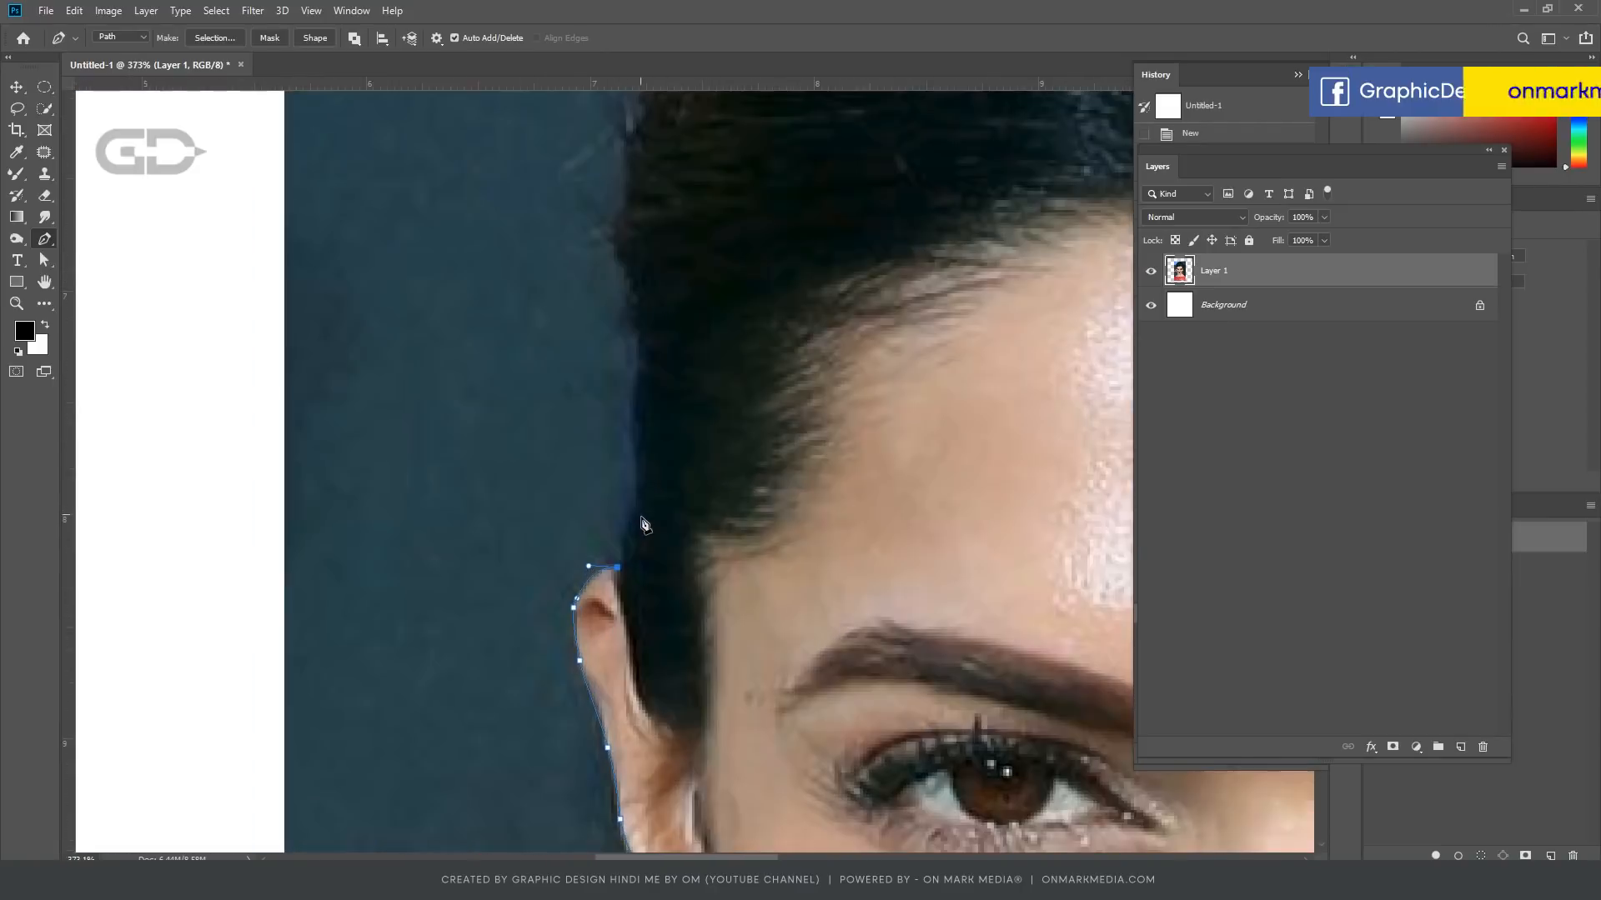
Step: Continue the path up the left side of the hair, from the ear tip to the blue sign area
drag(633, 511, 683, 453)
drag(617, 248, 617, 259)
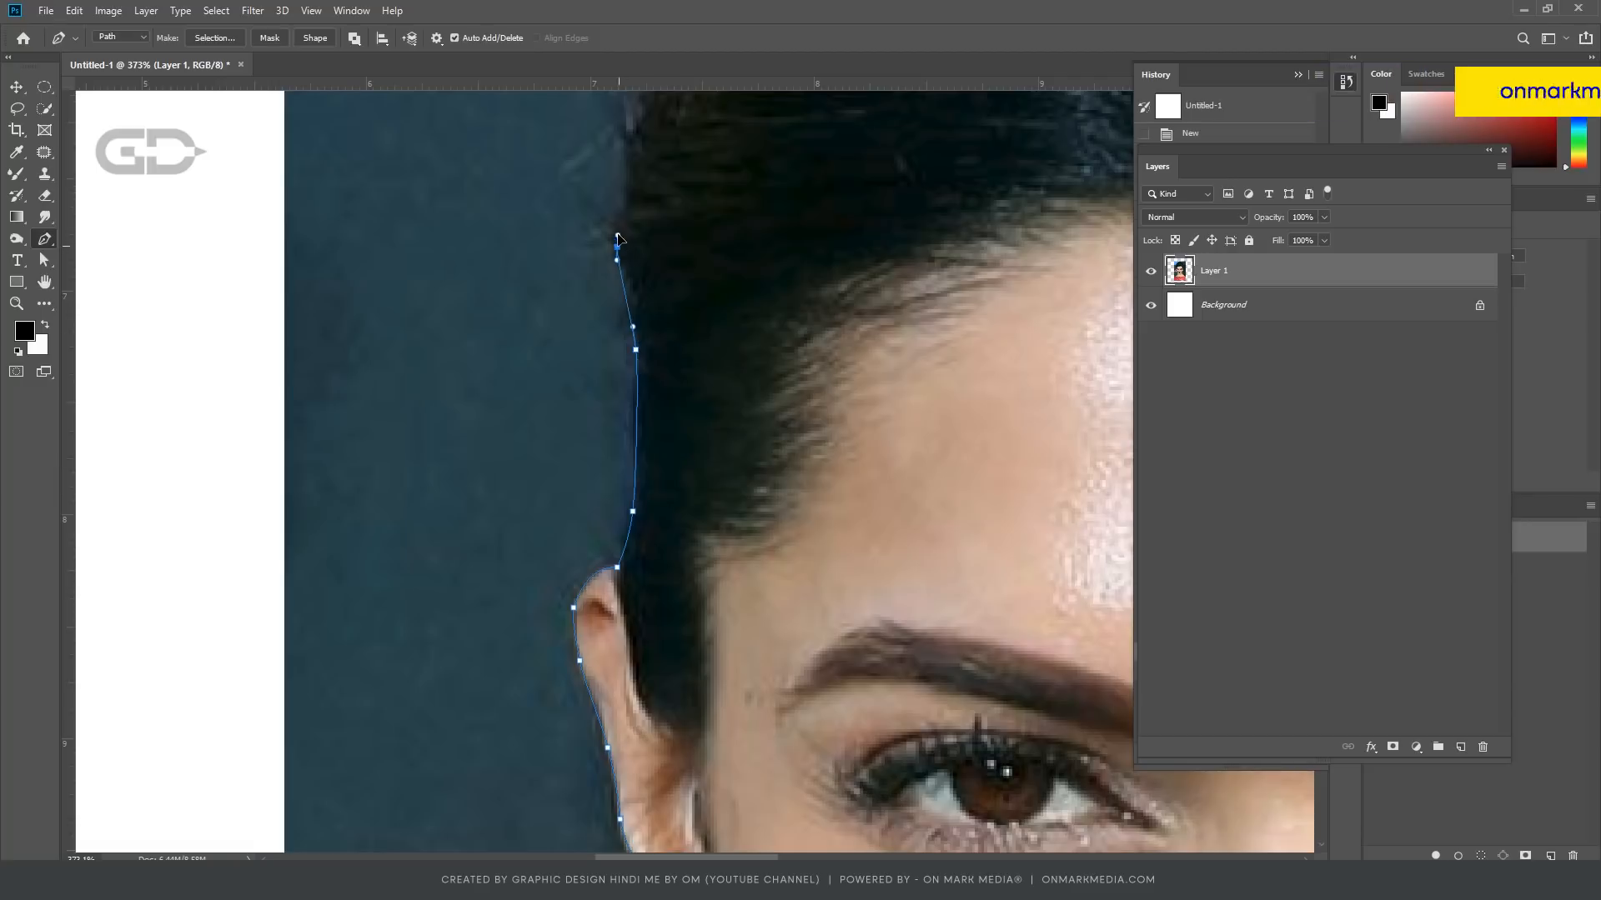
scroll(680, 476, up, 4)
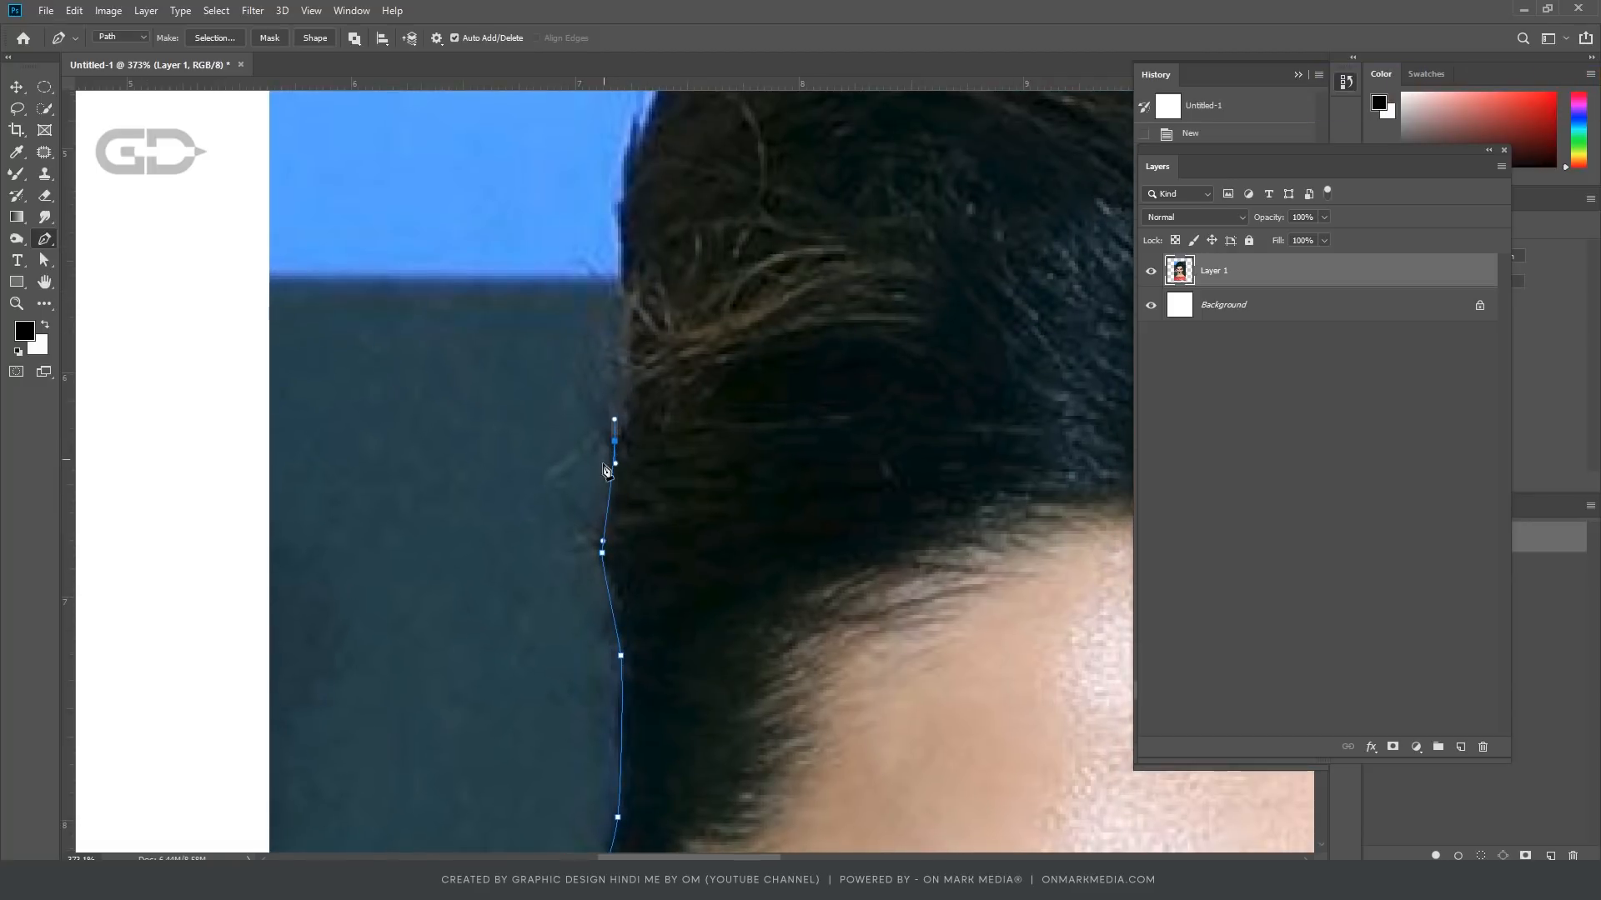
key(z)
key(ctrl+z)
key(p)
drag(693, 301, 677, 590)
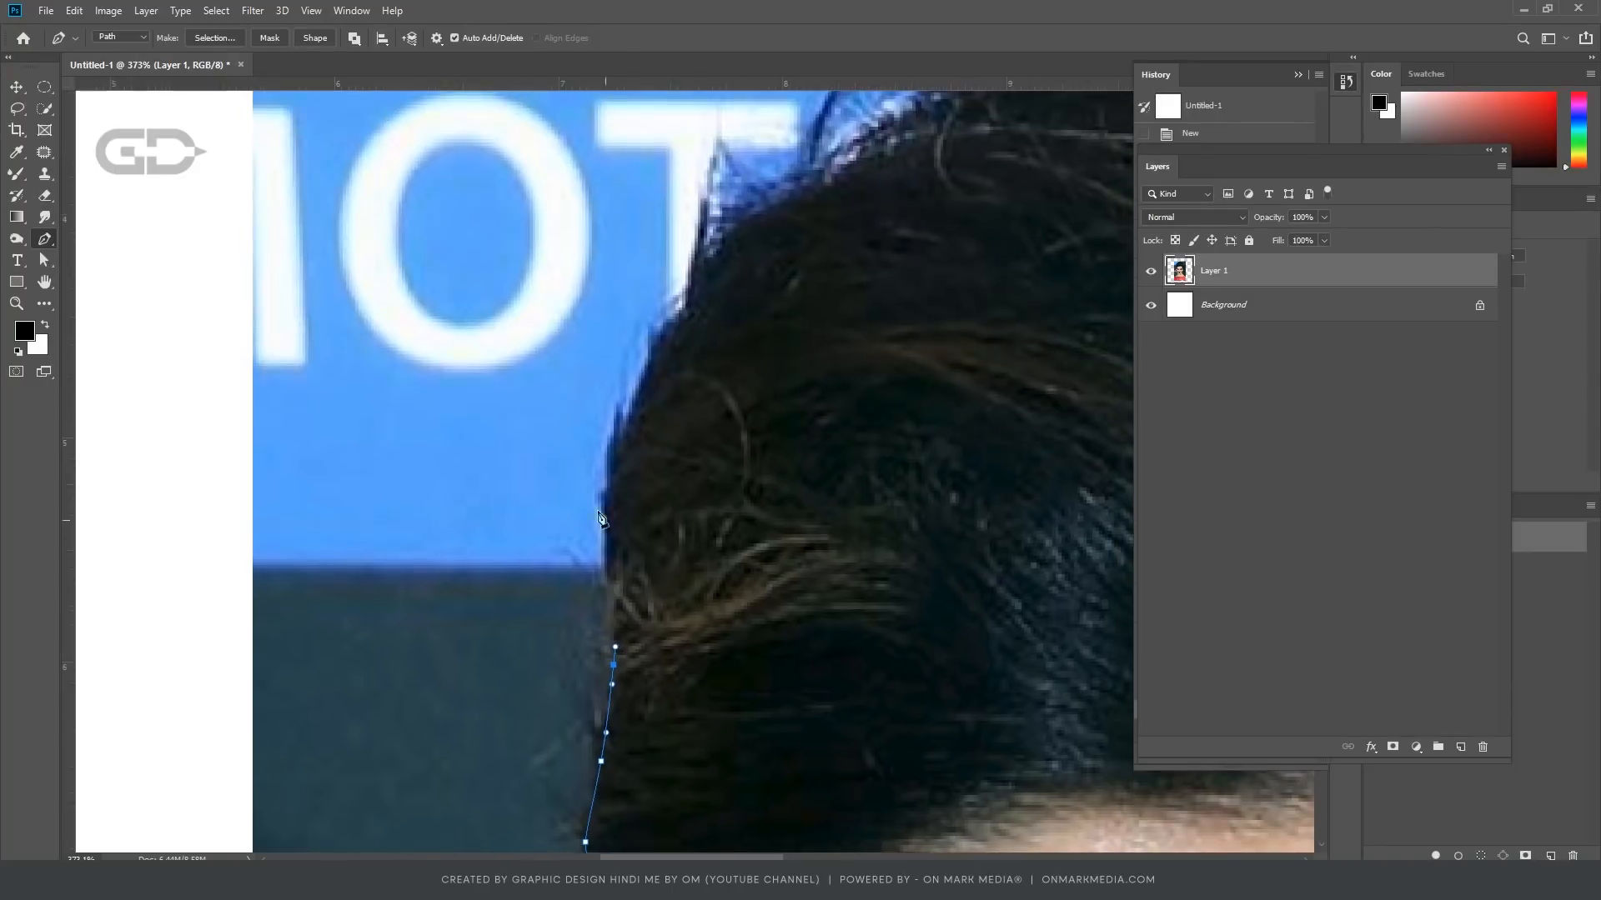
click(604, 502)
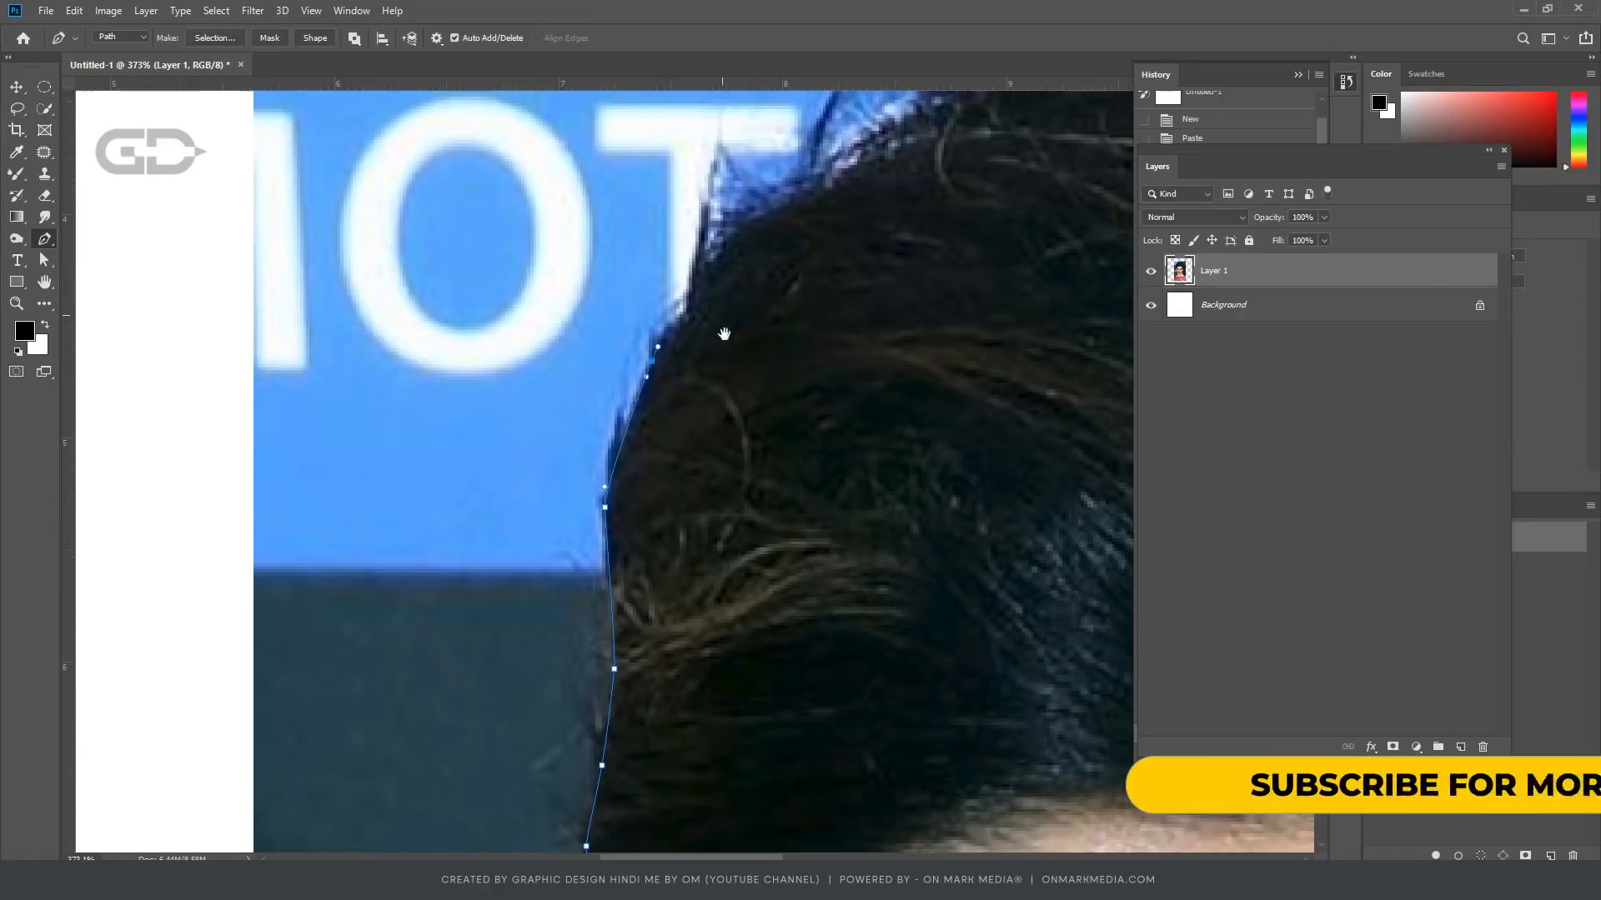
Step: Trace the upper-left curve of the hair over the blue sign, staying inside the loose strands
scroll(658, 553, up, 3)
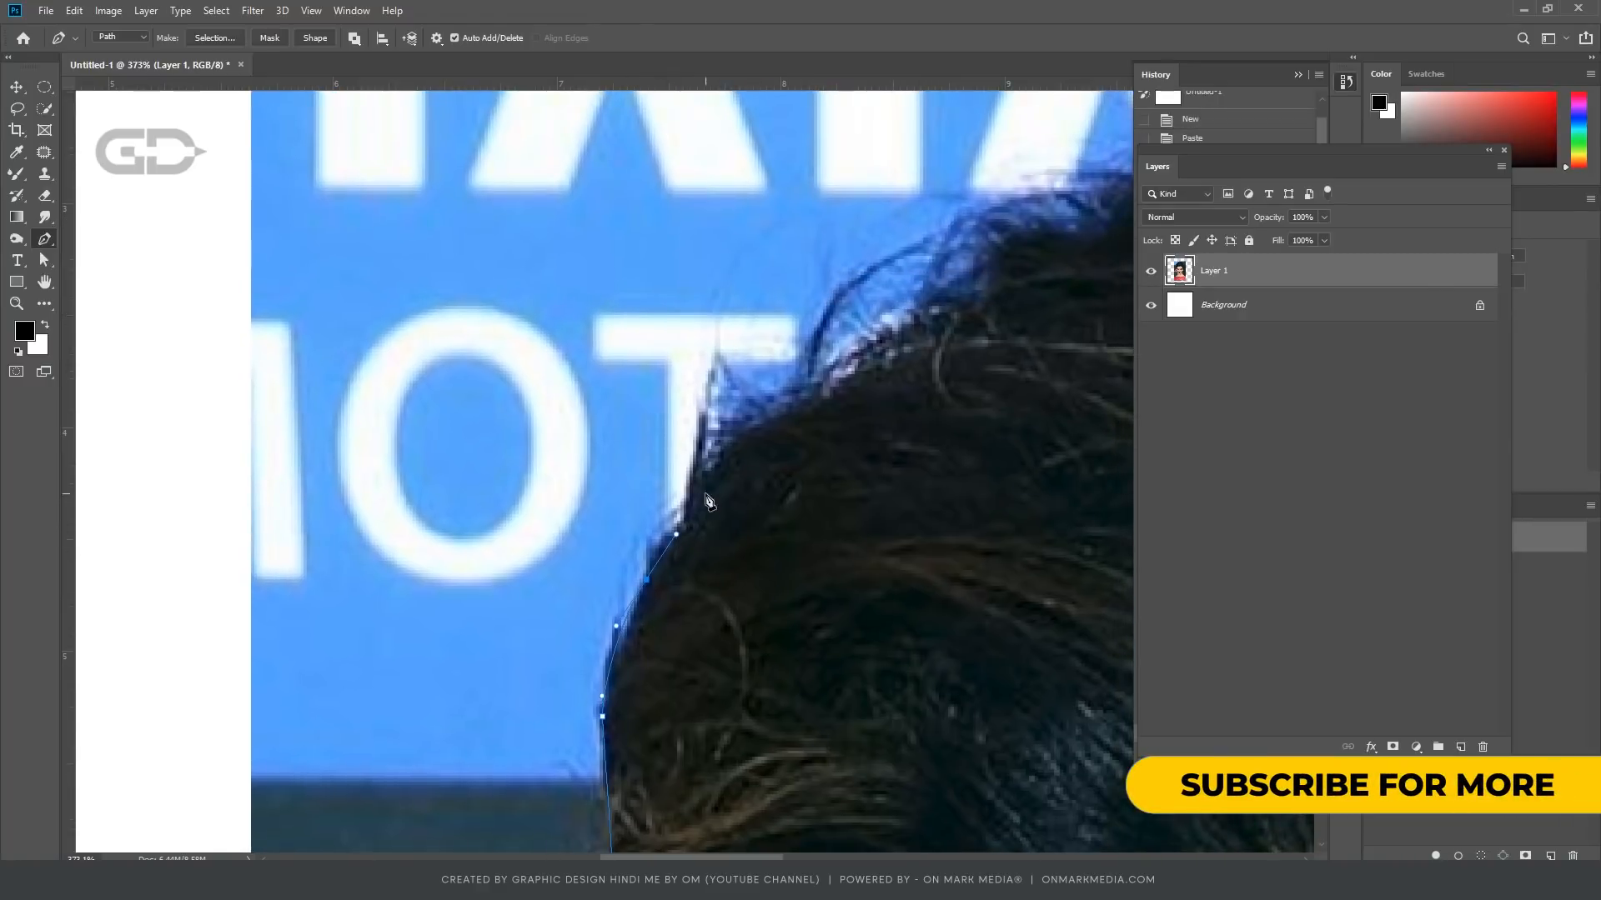
drag(712, 470, 719, 456)
drag(918, 395, 707, 565)
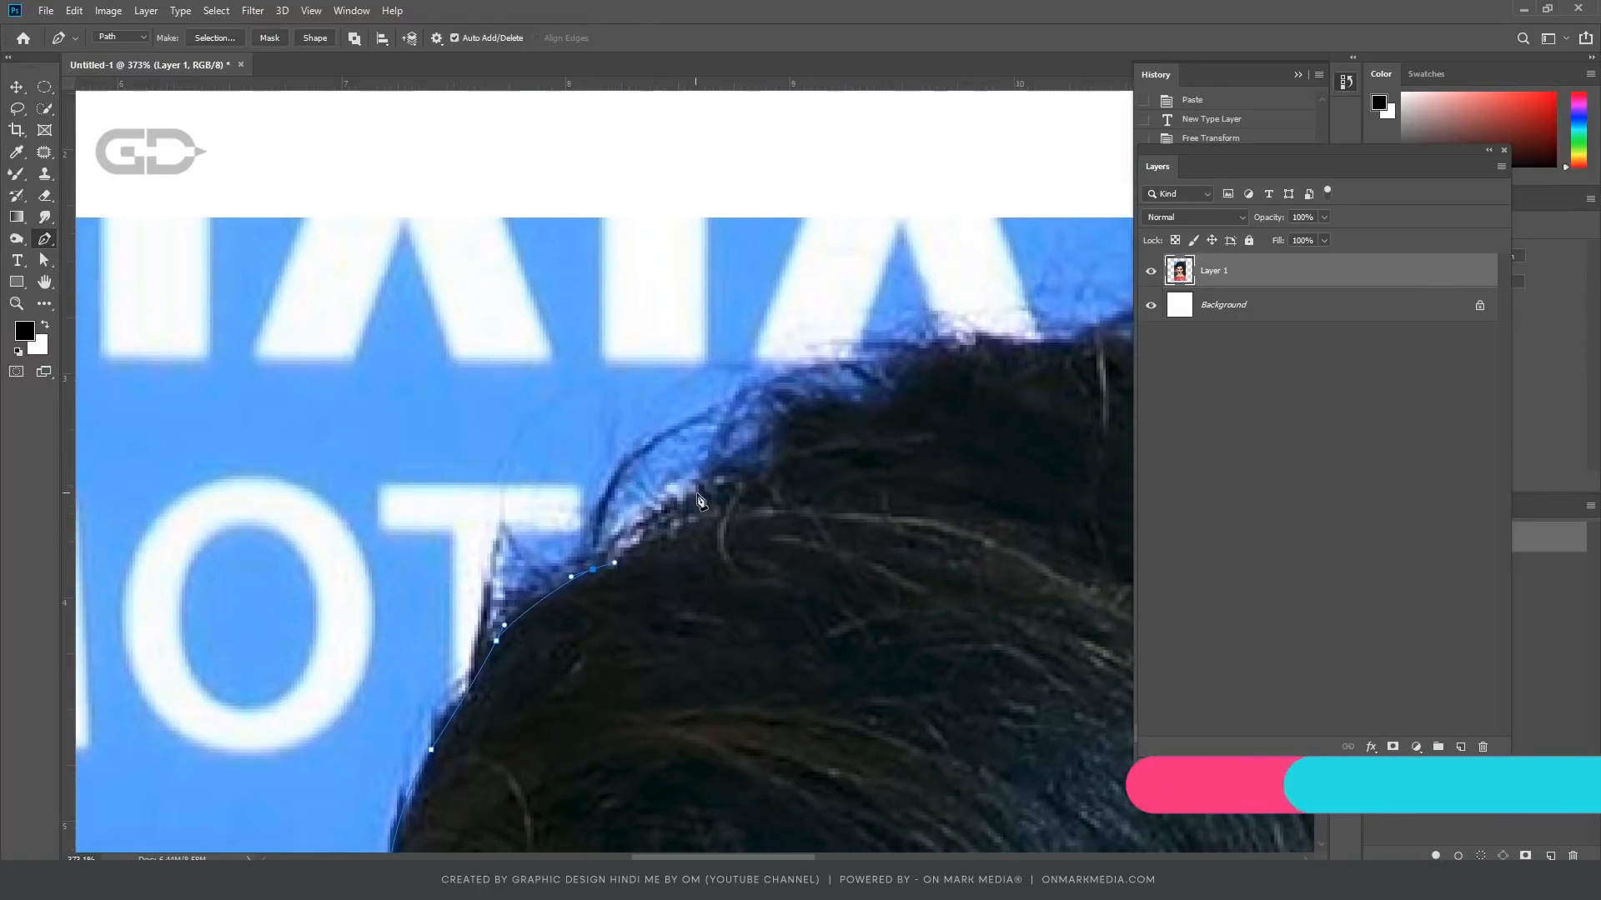
drag(731, 488, 762, 477)
alt+click(731, 487)
drag(819, 410, 859, 405)
Step: Run the pen path across the crown of the hair along its top edge
scroll(767, 492, up, 1)
drag(913, 398, 758, 489)
drag(842, 438, 909, 441)
drag(975, 443, 1020, 438)
drag(404, 365, 465, 386)
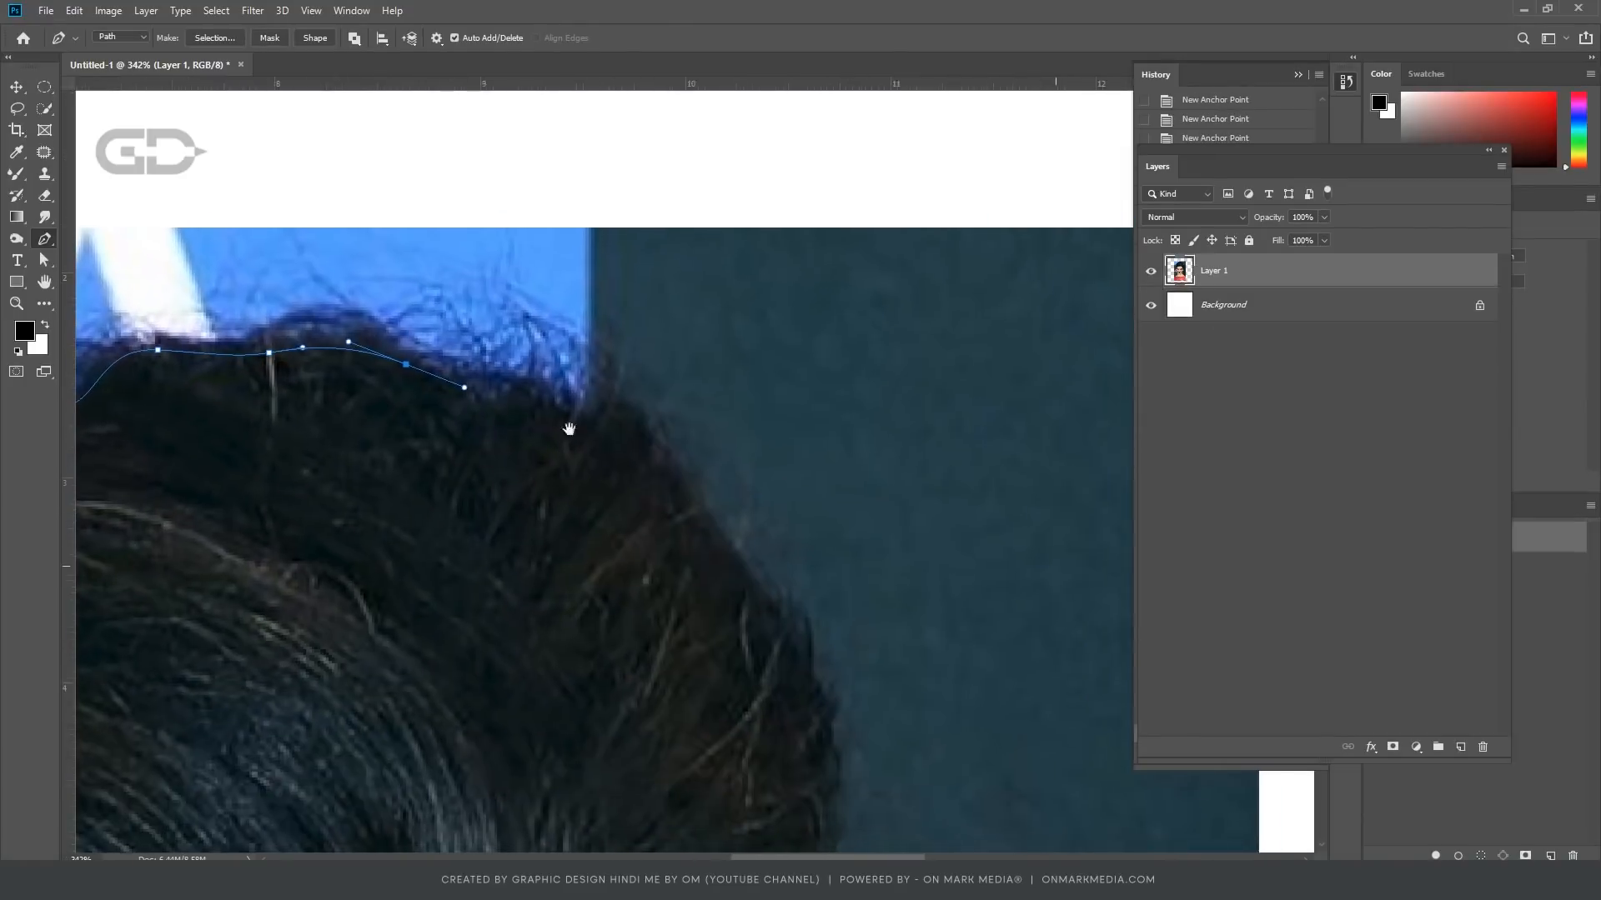
Step: Trace the right side of the hair with curved anchor points, from the crown down toward the right ear
drag(587, 419, 633, 436)
drag(721, 535, 750, 583)
drag(818, 717, 835, 772)
drag(716, 695, 715, 375)
drag(715, 436, 725, 483)
drag(724, 669, 721, 740)
drag(721, 740, 738, 425)
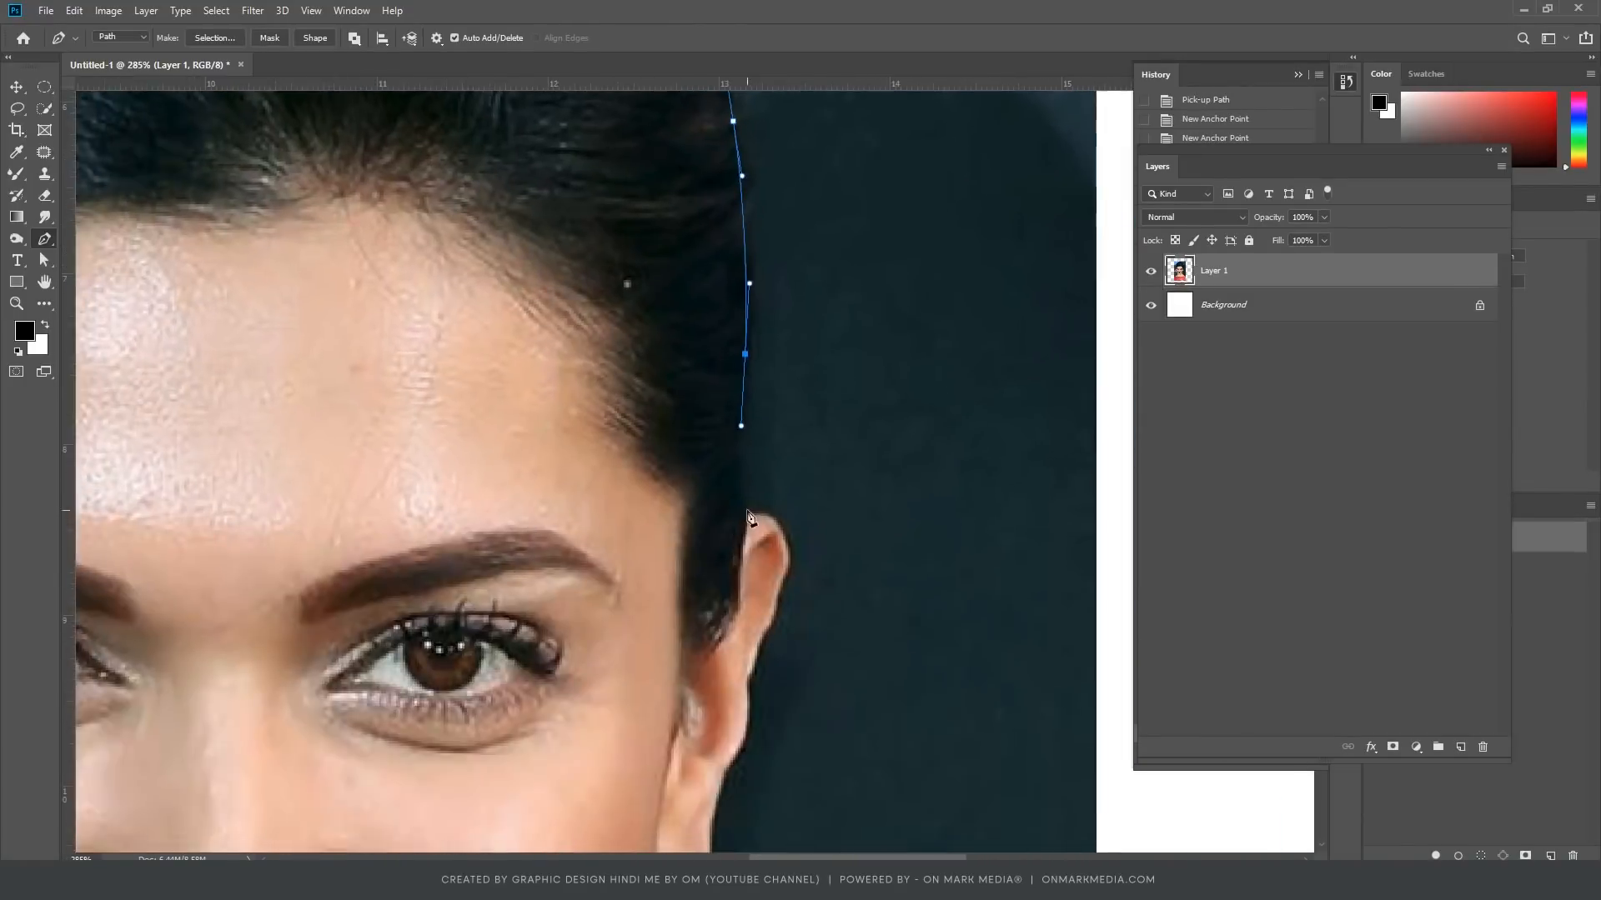
Step: Outline the top and upper outer edge of the right ear, starting with a point where the hair meets it
scroll(749, 518, up, 5)
click(712, 521)
drag(786, 510, 811, 522)
drag(839, 637, 836, 690)
scroll(819, 602, up, 2)
drag(830, 474, 815, 501)
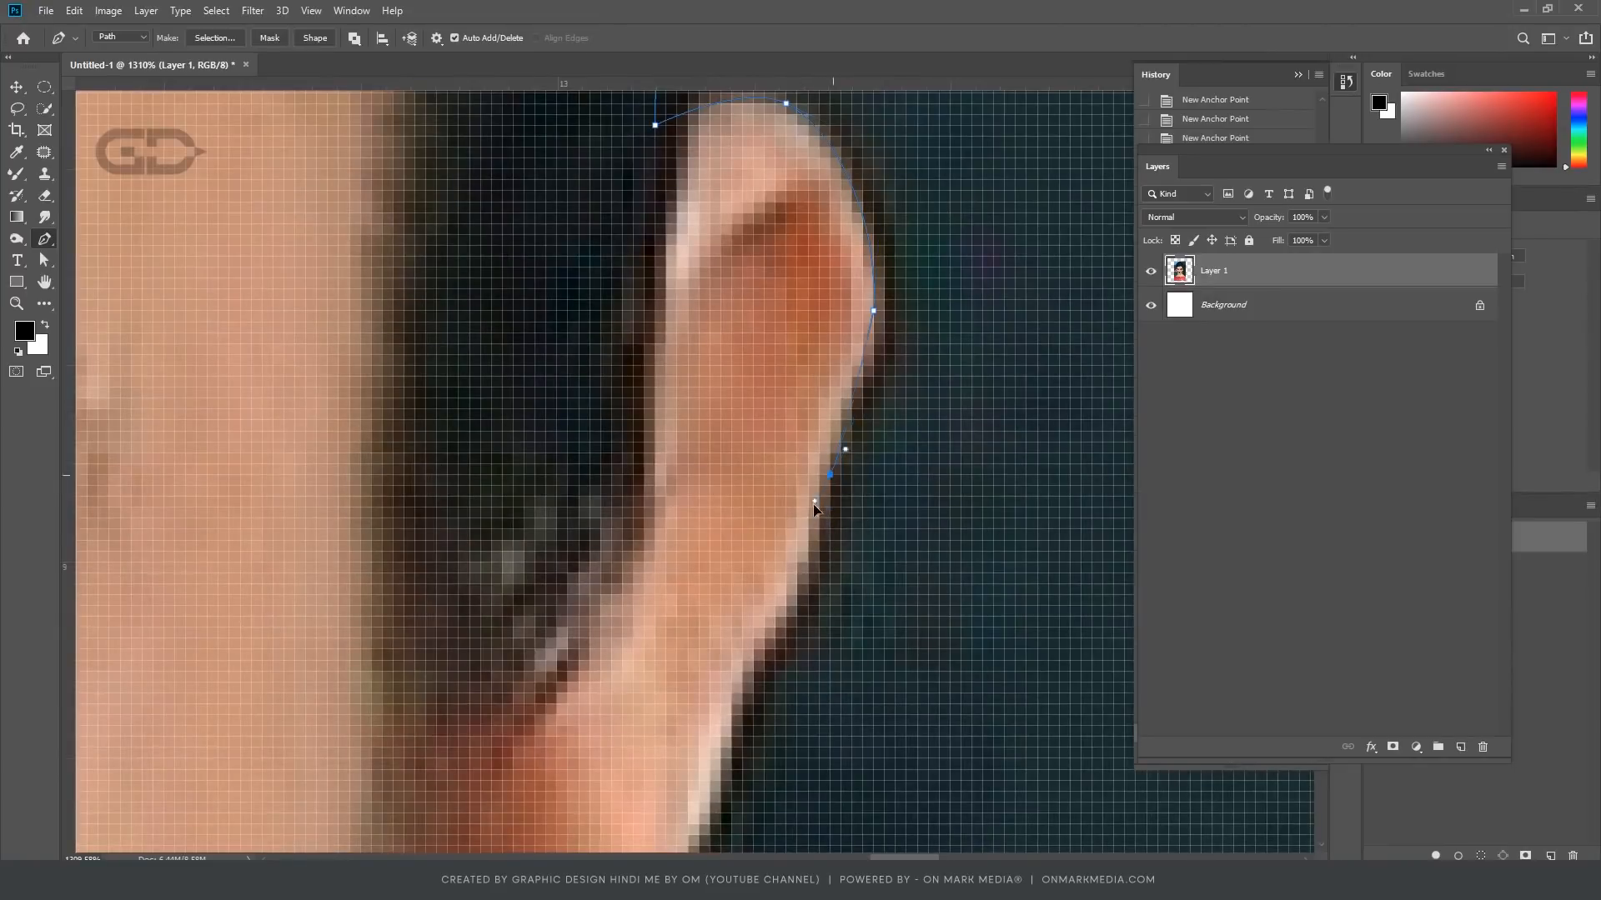
alt+click(753, 672)
Step: Trace the lower right ear around the earlobe to the point where it joins the cheek
scroll(753, 677, down, 2)
drag(760, 575, 595, 713)
alt+click(761, 575)
scroll(767, 575, down, 3)
scroll(803, 668, down, 1)
scroll(725, 650, up, 4)
alt+click(682, 615)
scroll(684, 622, down, 2)
drag(681, 638, 601, 837)
drag(550, 747, 490, 702)
scroll(653, 715, down, 5)
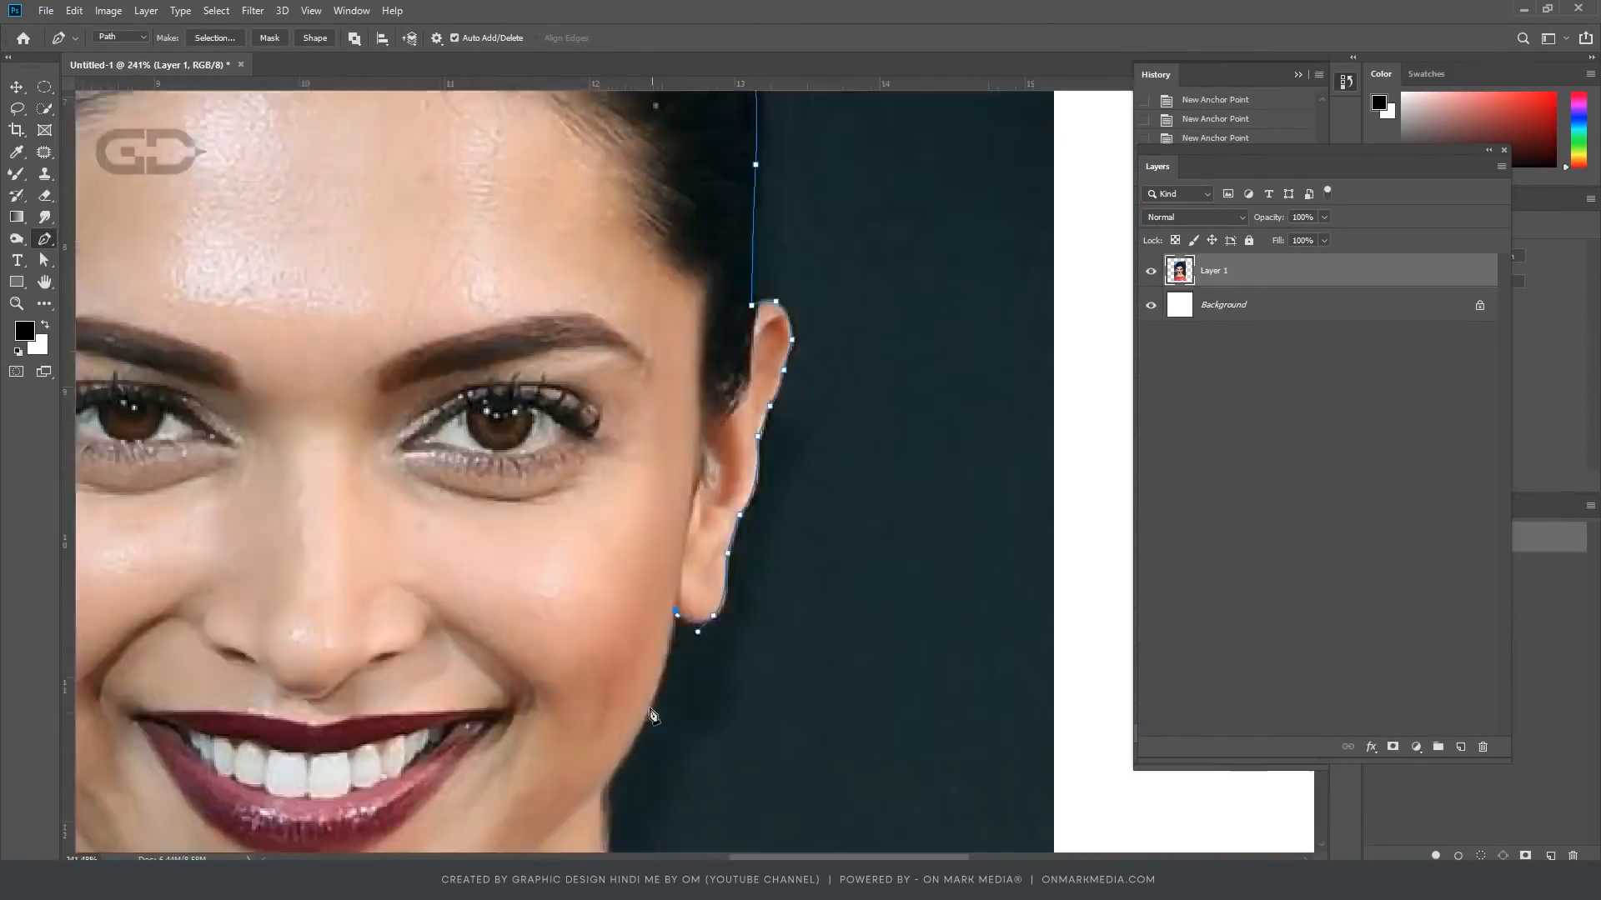
Step: Trace the right jawline, the side of the neck and the shoulder down to the edge of the red dress
scroll(607, 771, up, 2)
drag(608, 763, 519, 855)
alt+click(607, 725)
scroll(617, 667, down, 4)
scroll(642, 717, up, 3)
drag(614, 598, 666, 717)
scroll(684, 726, down, 3)
click(803, 757)
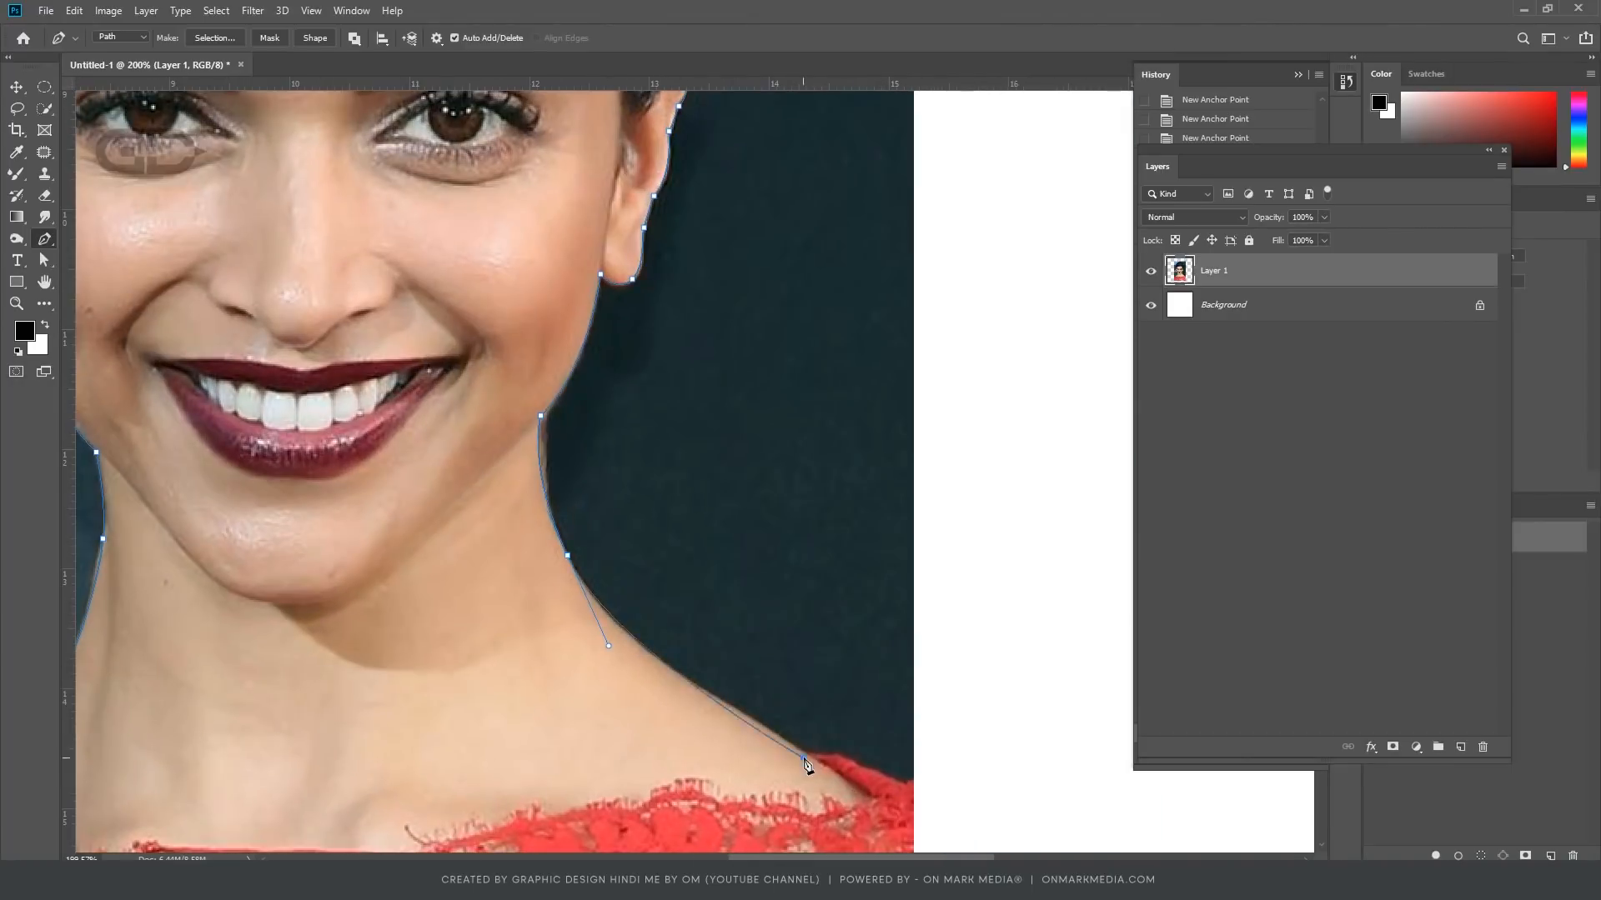
Step: Carry the path past the right edge of the photo and loop it around the outside to close it
click(961, 806)
scroll(797, 534, down, 8)
drag(958, 427, 959, 386)
click(567, 602)
scroll(740, 481, up, 2)
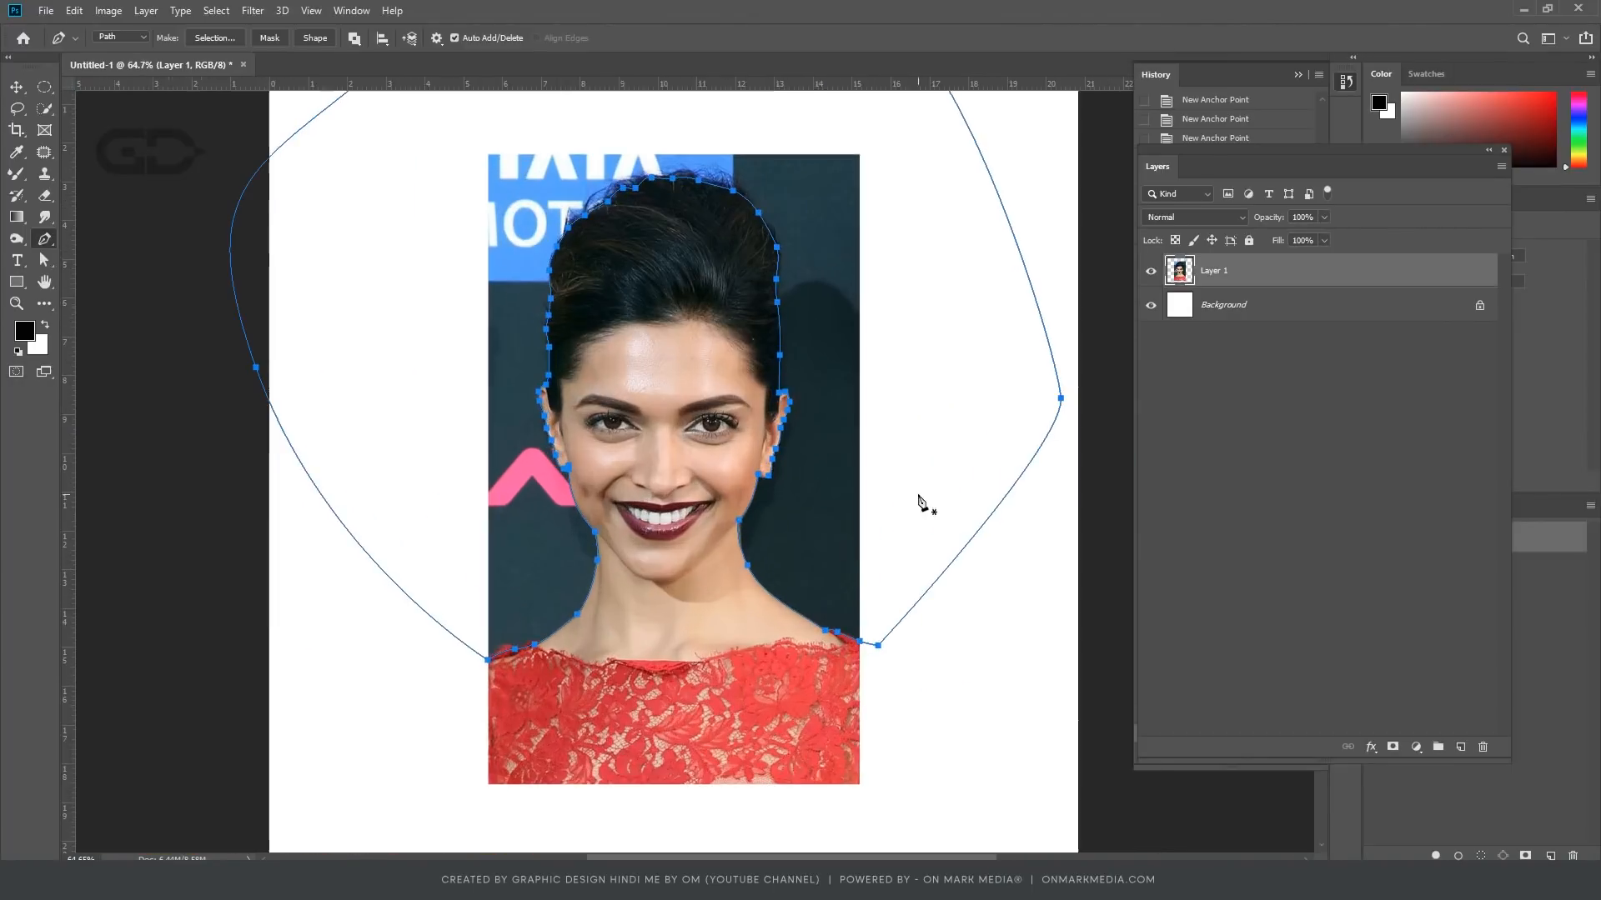
Step: Convert the closed path to a selection and add a mask to Layer 1 that hides the selected background
click(1392, 747)
key(ctrl+z)
key(ctrl+Return)
click(1393, 747)
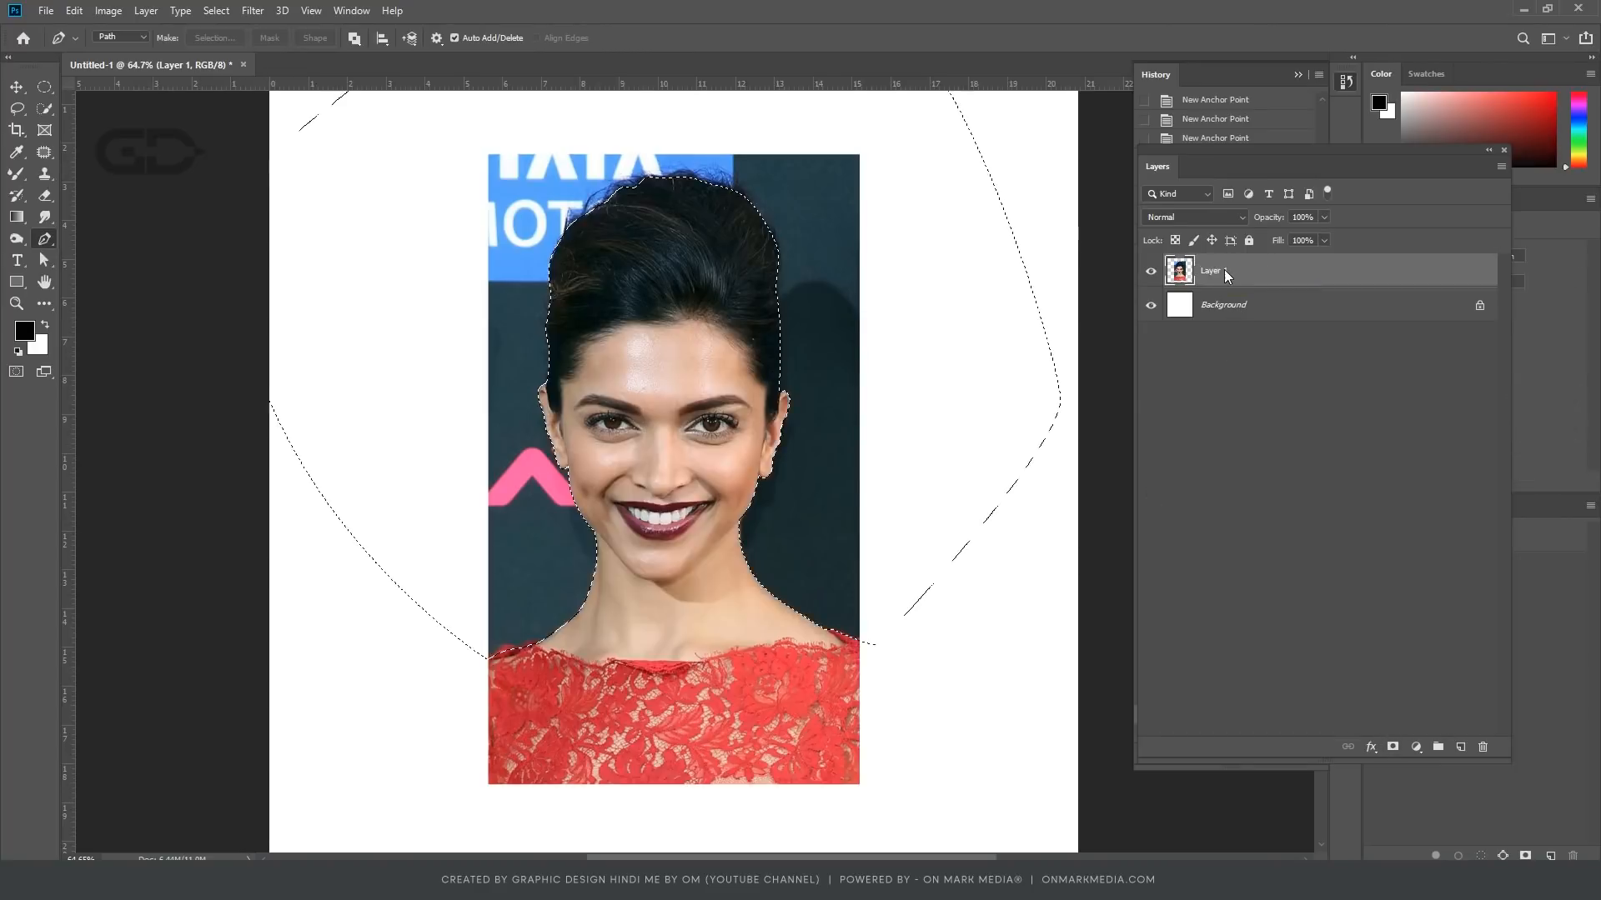
key(ctrl+z)
click(1392, 747)
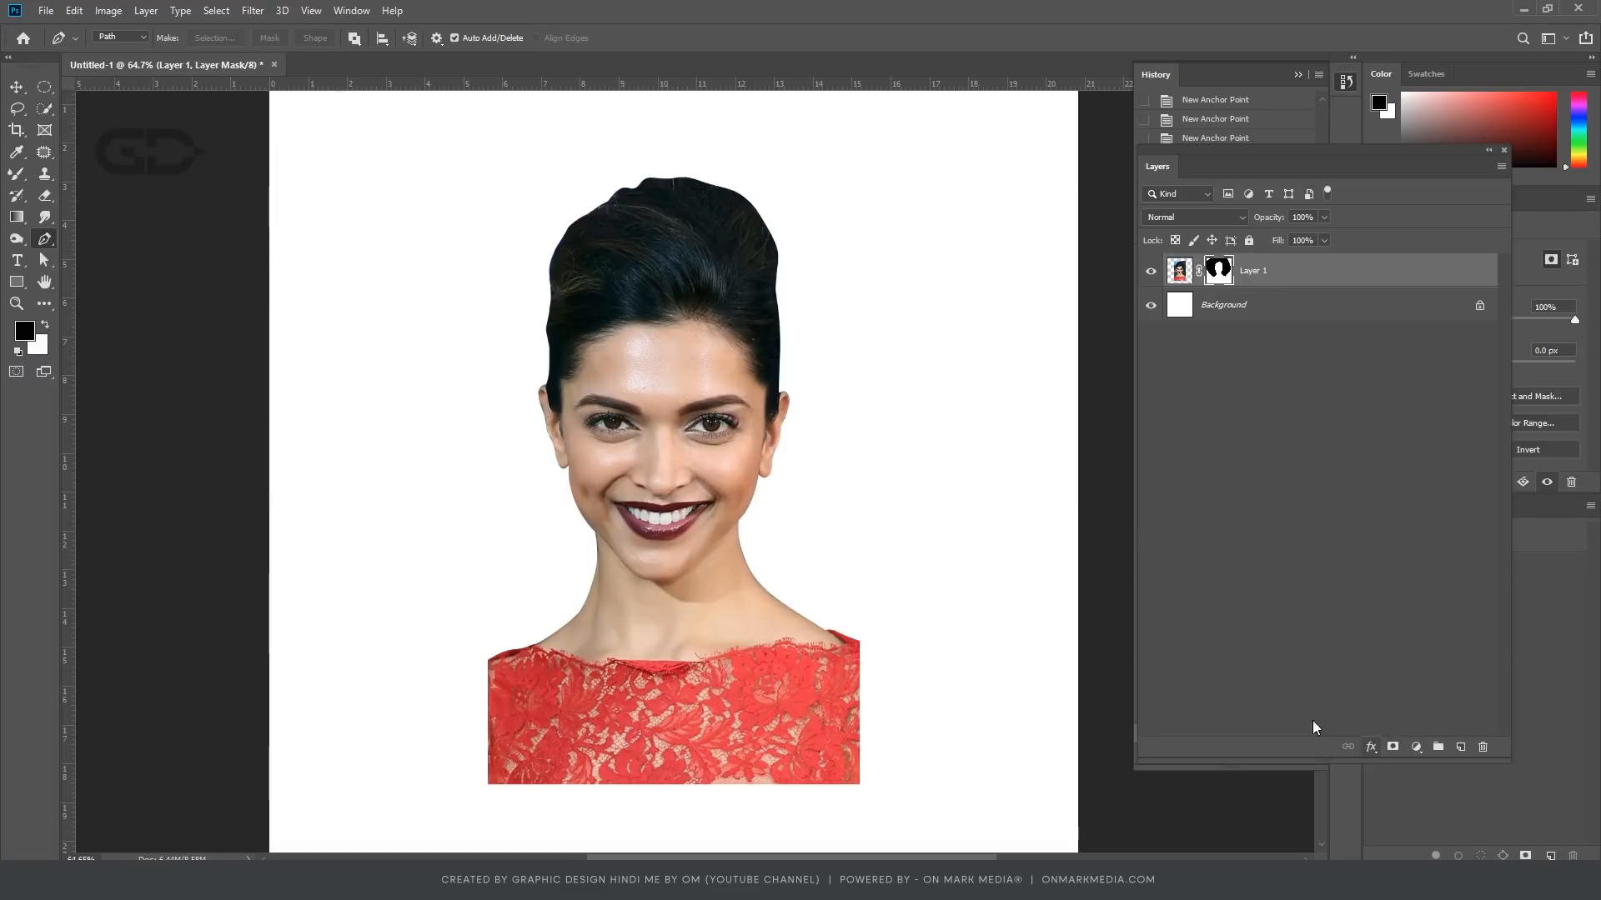
click(16, 87)
scroll(736, 478, down, 3)
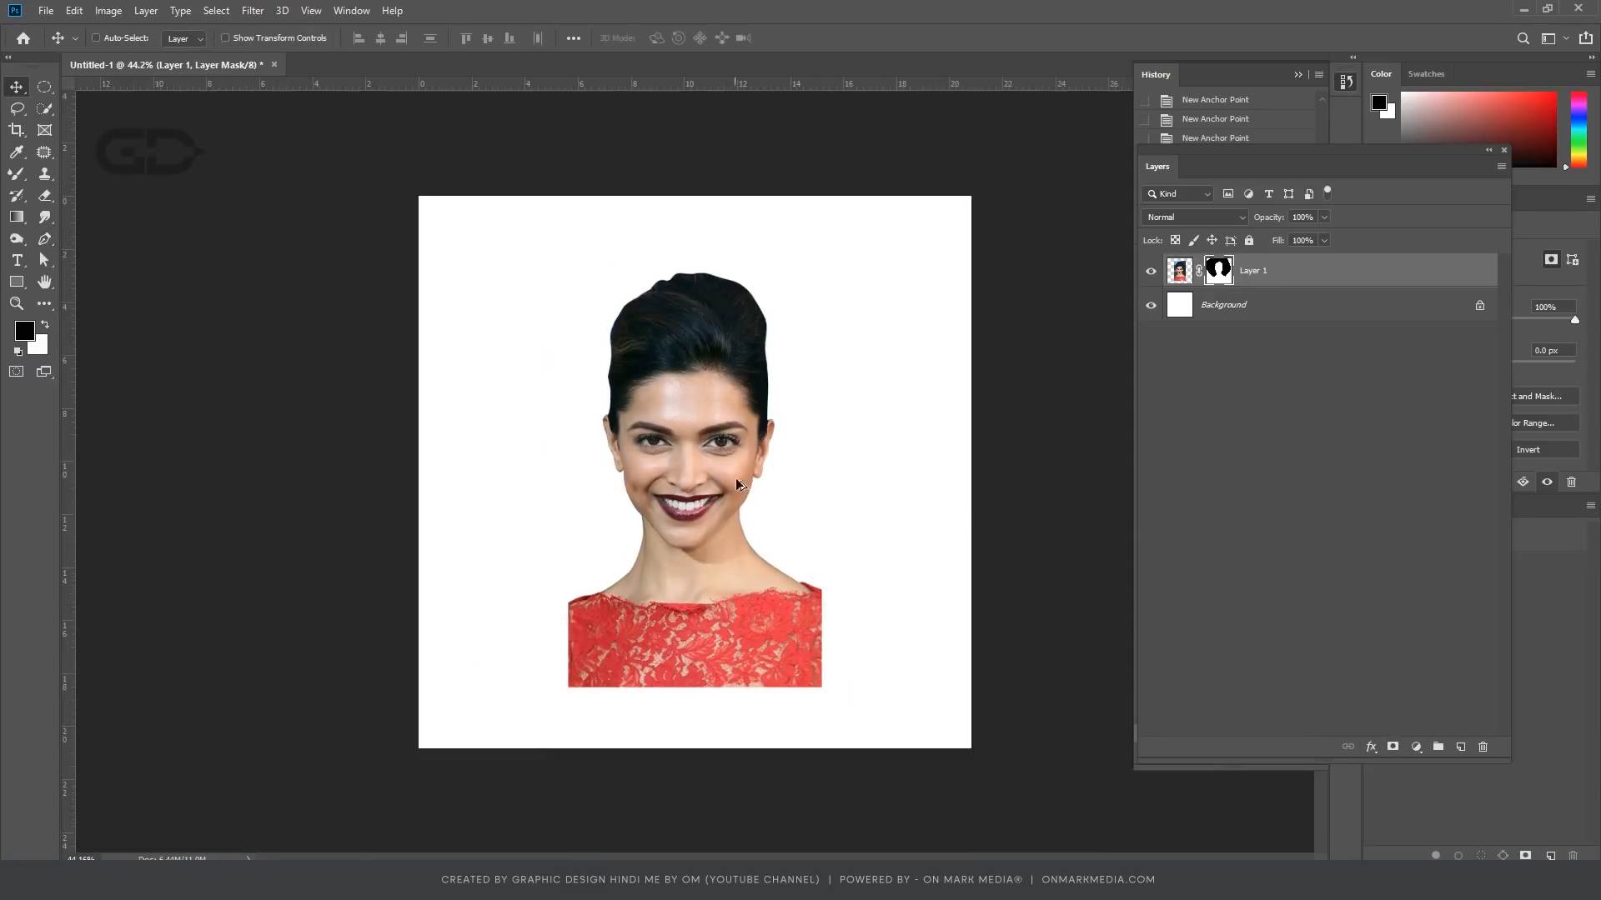
scroll(717, 526, up, 2)
drag(707, 499, 697, 545)
key(ctrl+z)
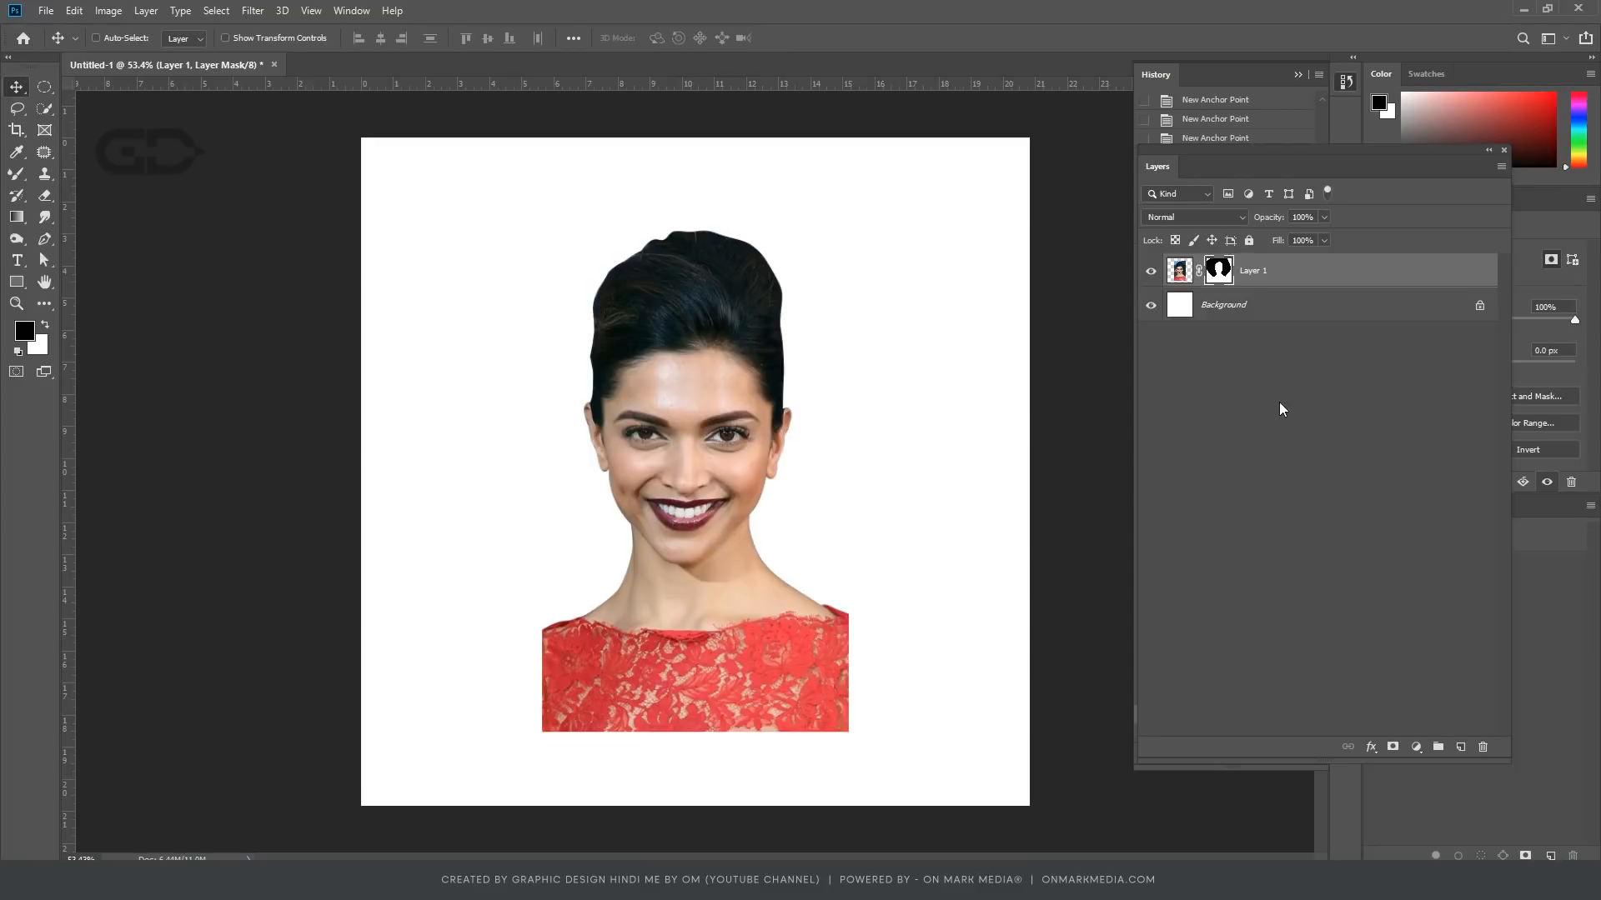
Step: Duplicate the masked portrait layer and make an unmasked cutout layer above it, with both masked layers hidden
key(ctrl+j)
key(ctrl+j)
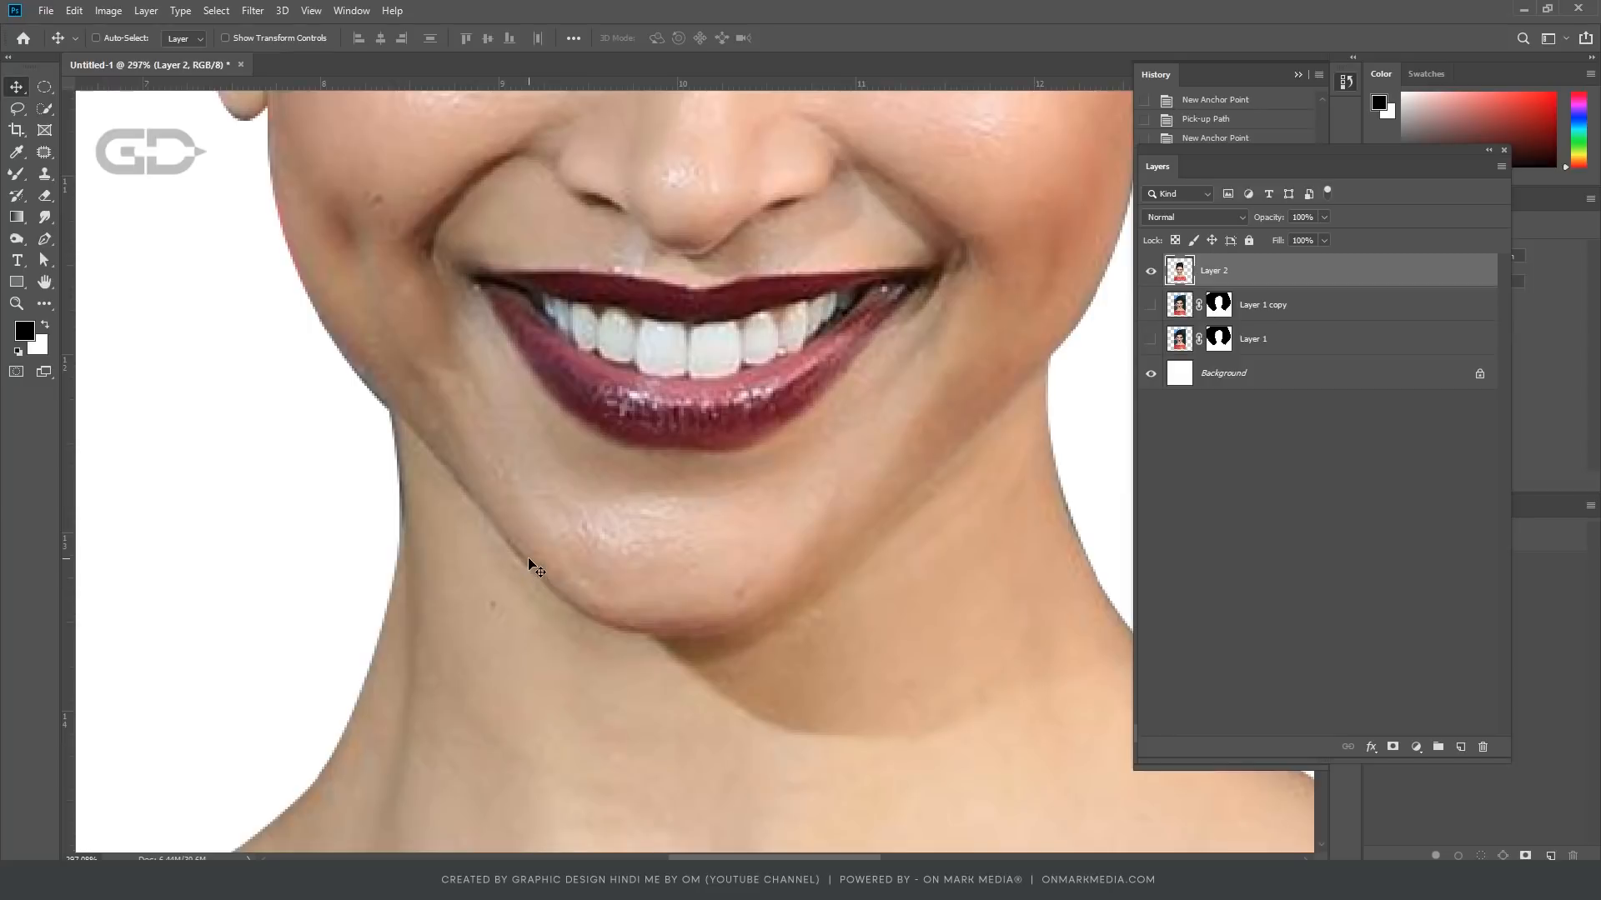
Step: Draw a pen path on the cutout layer from the left jaw corner around the chin and up the right jaw
key(p)
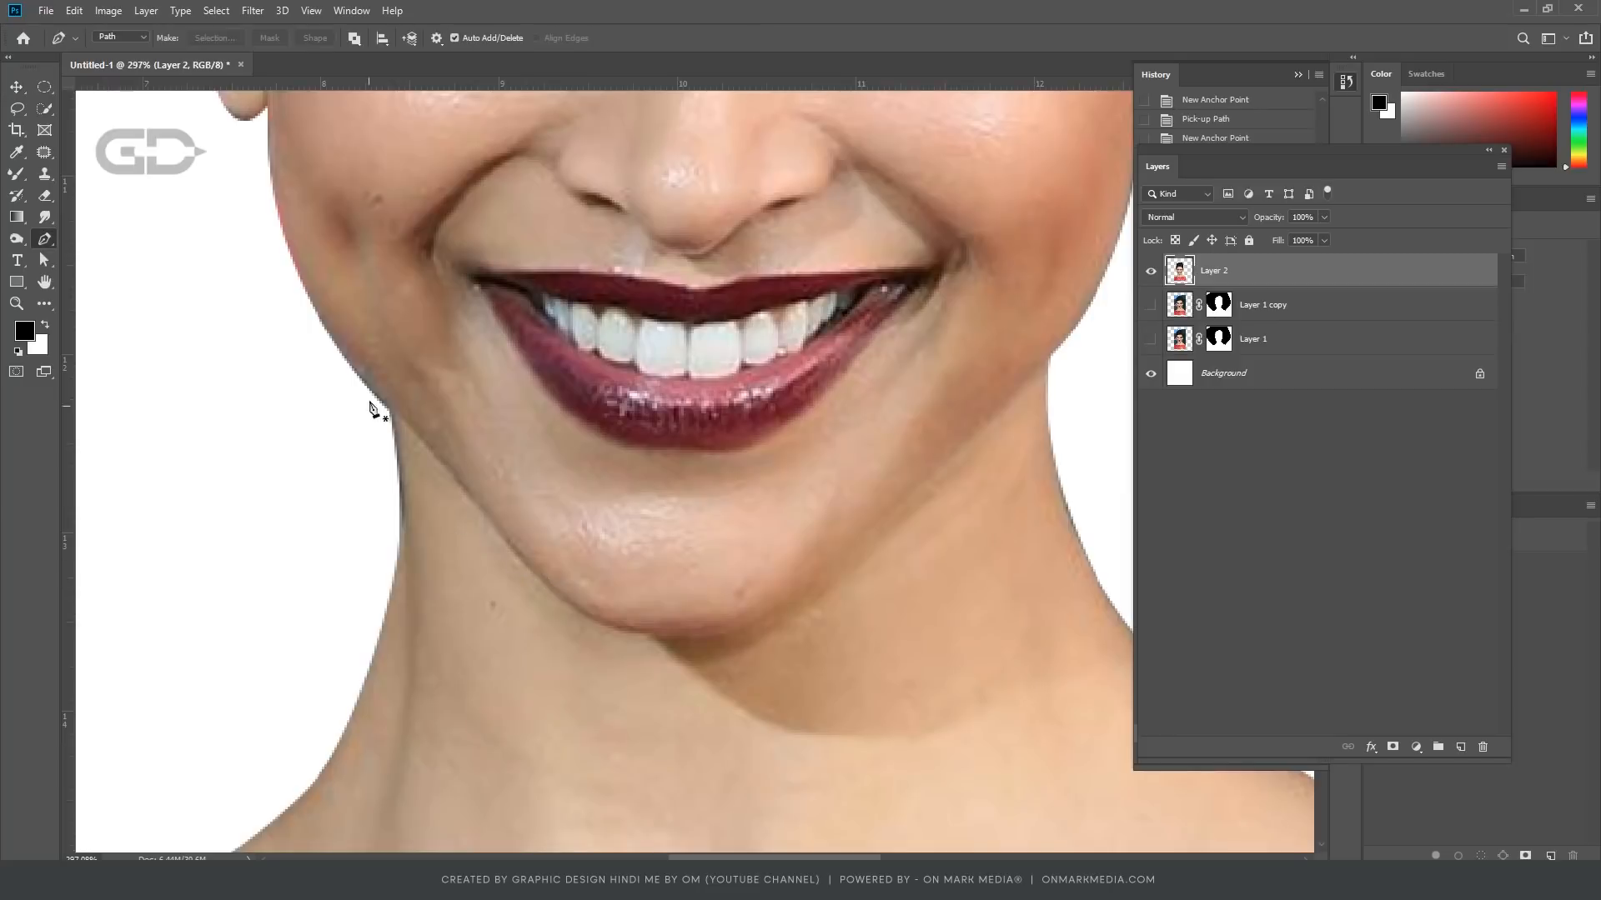
click(384, 408)
scroll(523, 554, up, 2)
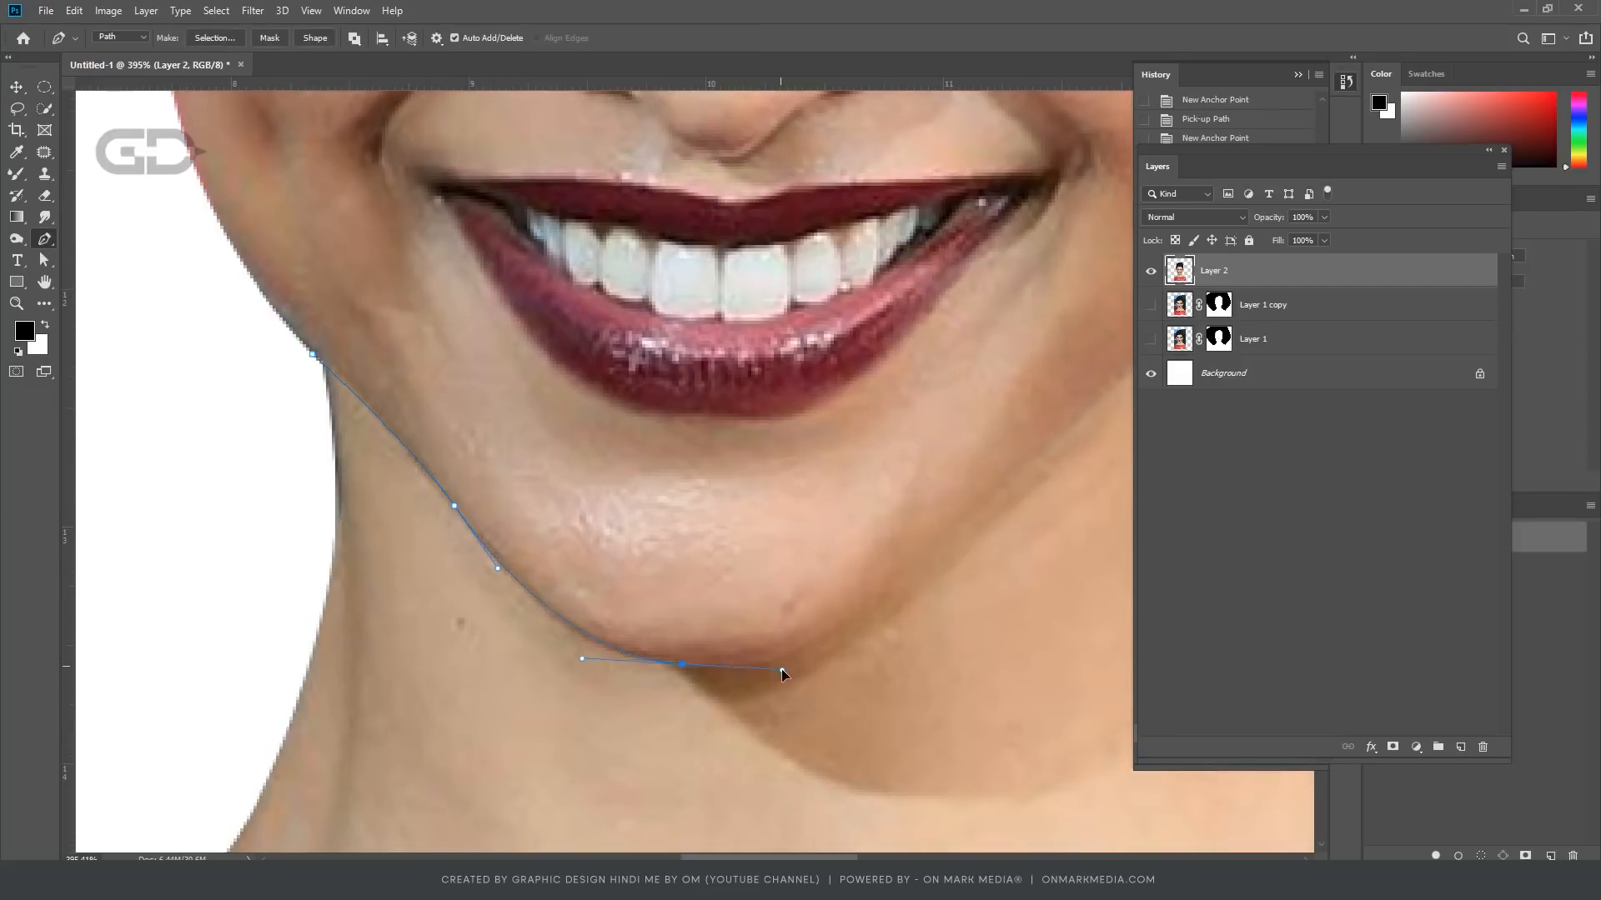
drag(795, 674, 806, 671)
scroll(800, 677, down, 6)
scroll(792, 658, up, 4)
drag(790, 617, 842, 568)
scroll(841, 568, down, 8)
scroll(928, 490, up, 7)
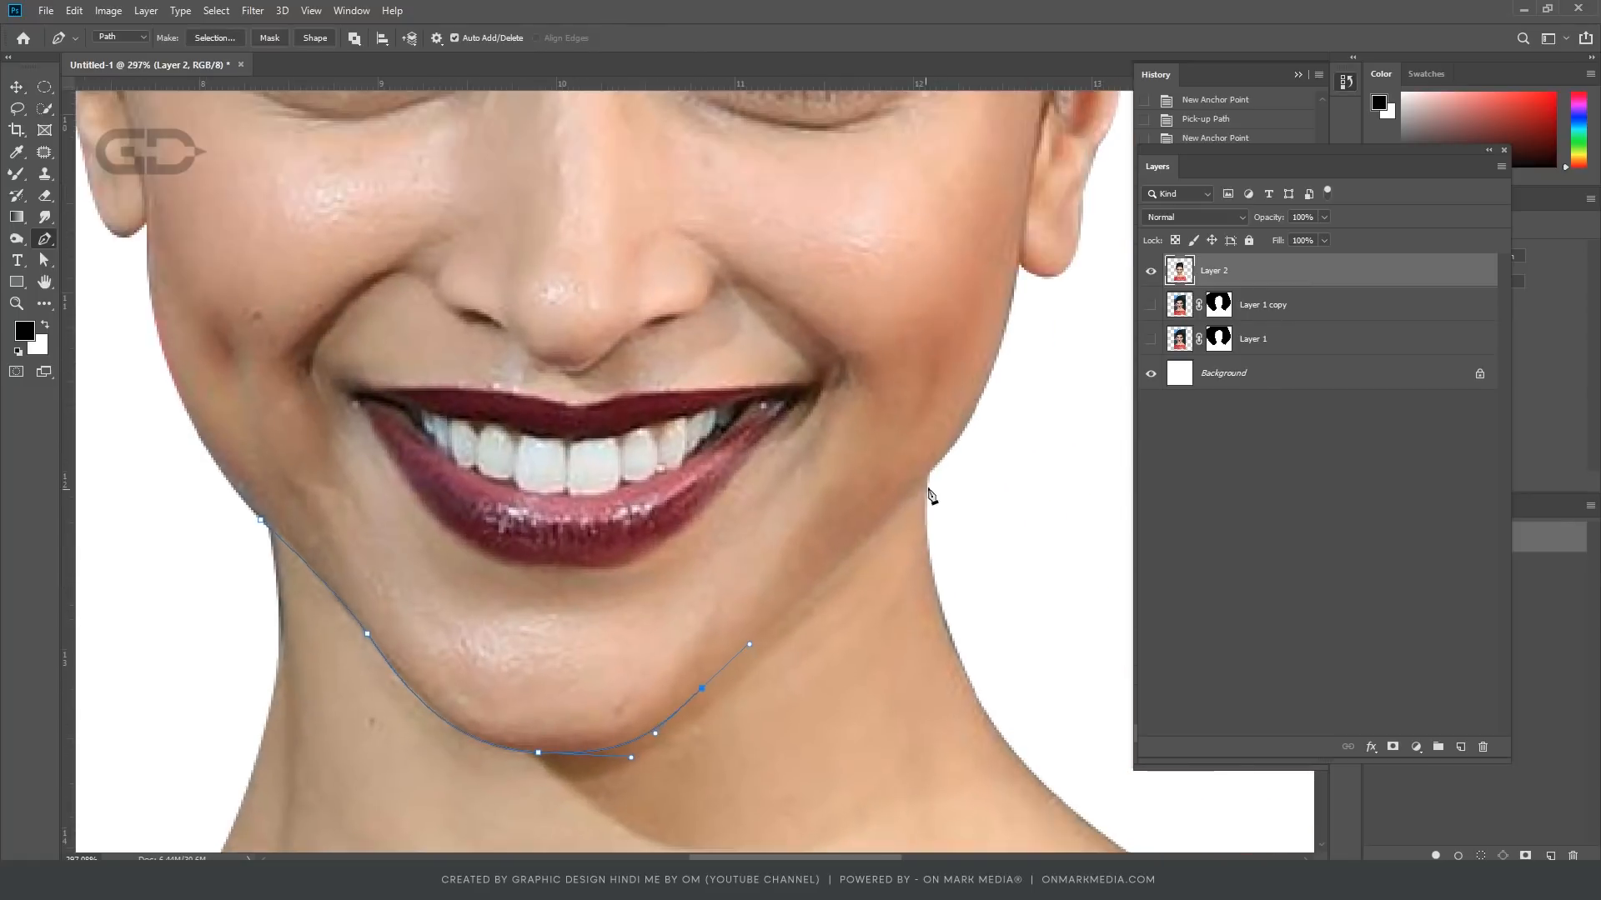
Step: Close the path with a loose loop around the hair, and copy the enclosed head to a new layer
scroll(957, 450, down, 10)
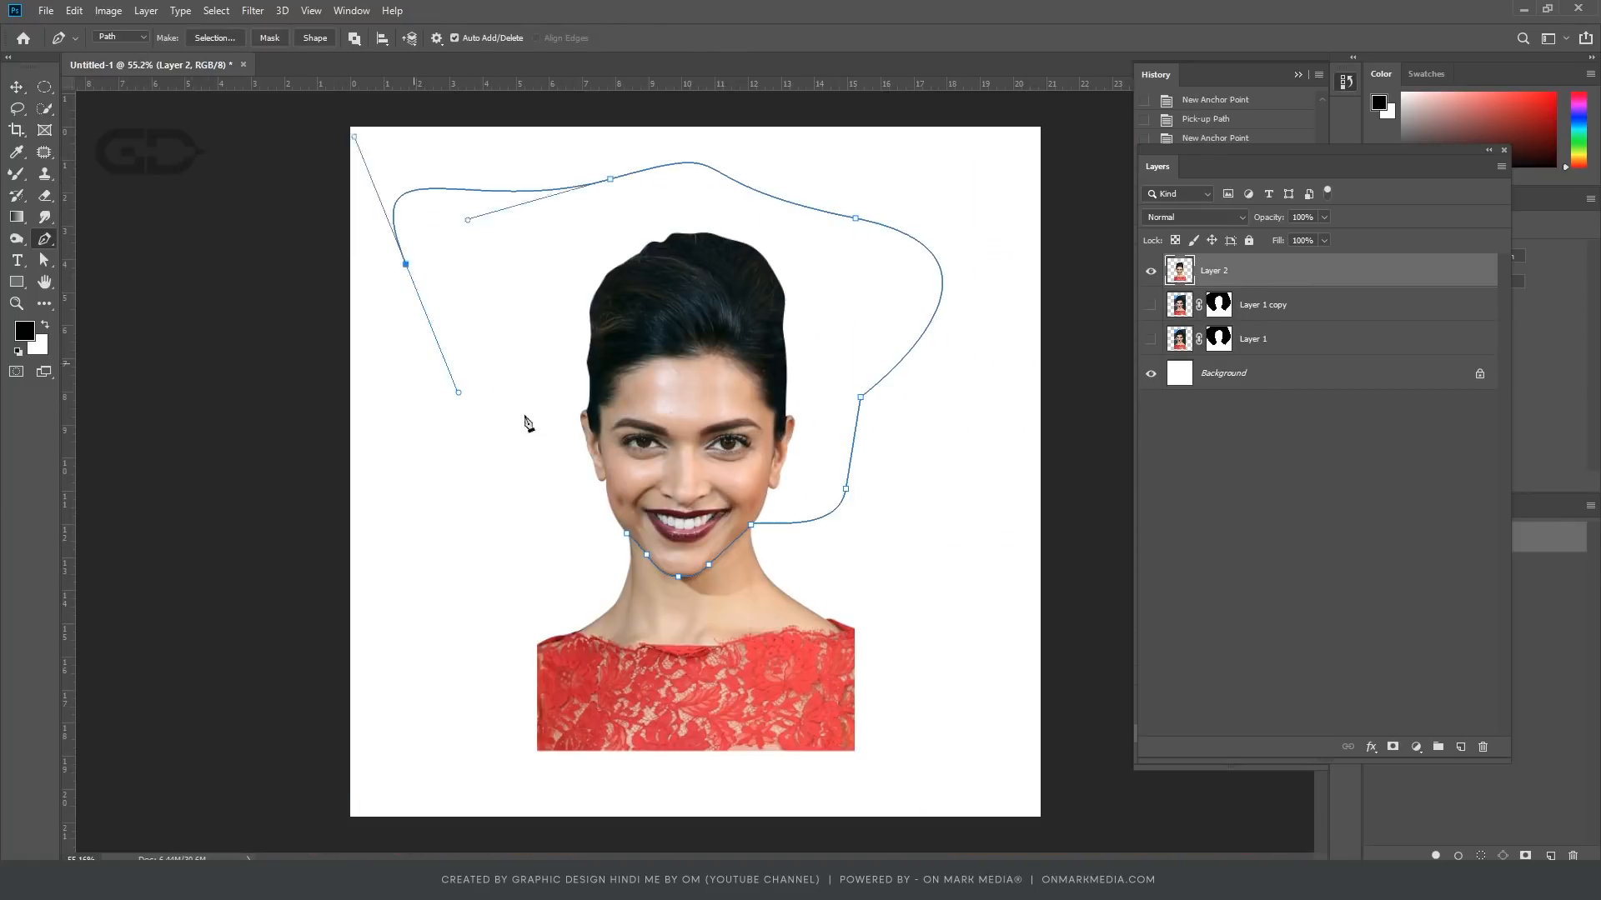
click(627, 528)
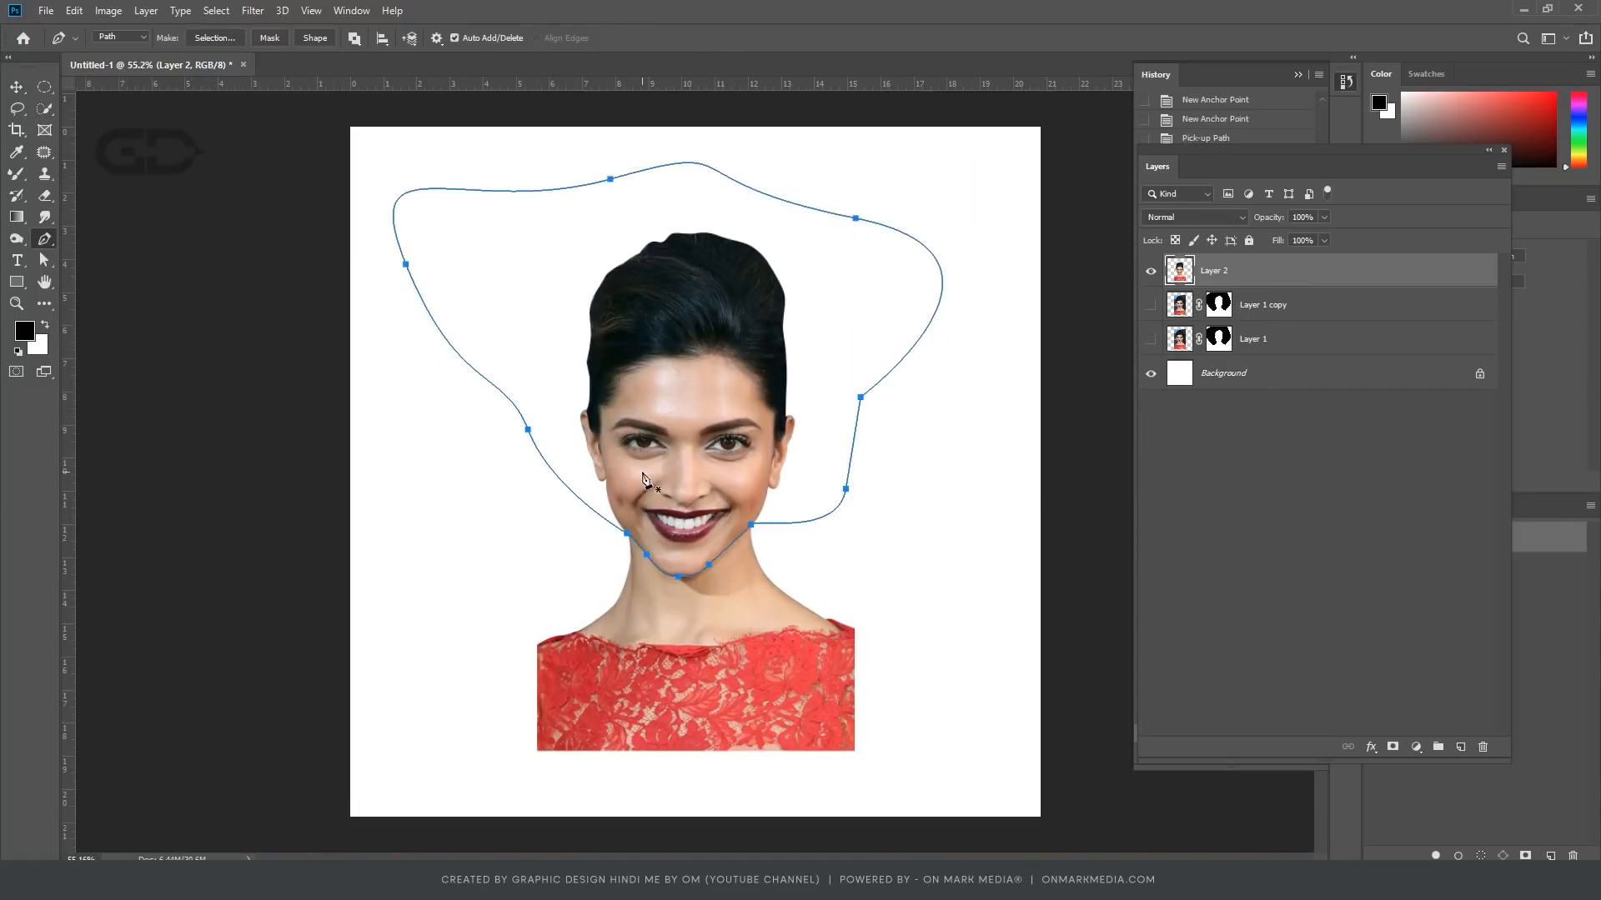
key(ctrl+Return)
key(ctrl+j)
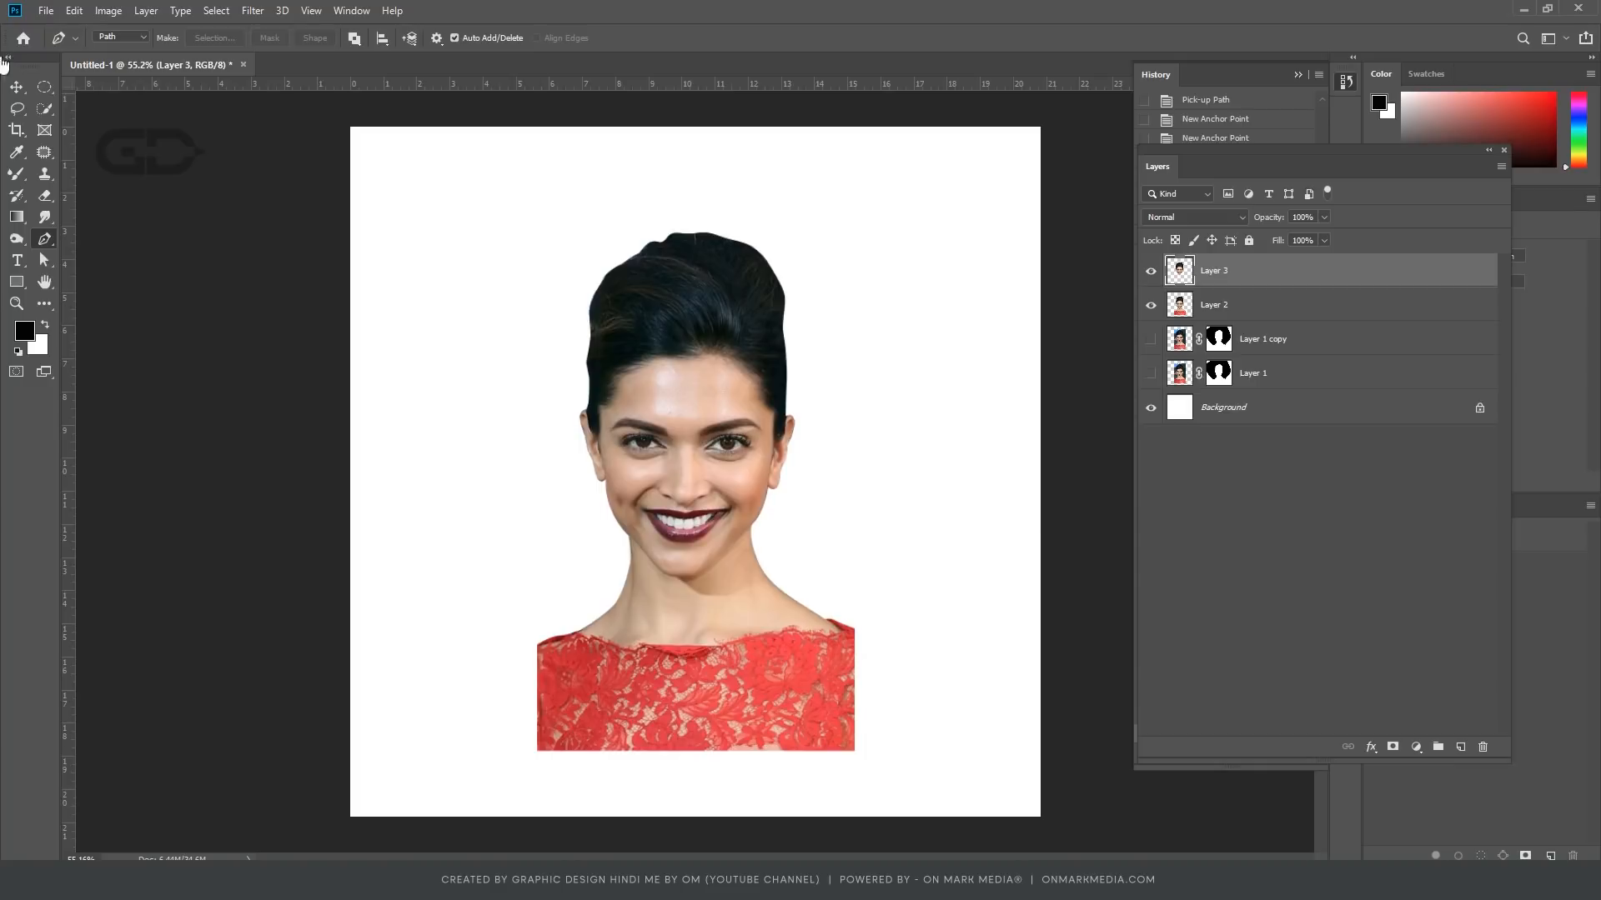
Step: Duplicate the head and body layers, and move the hidden backup copies down to just above the Background layer
click(16, 87)
key(ctrl+j)
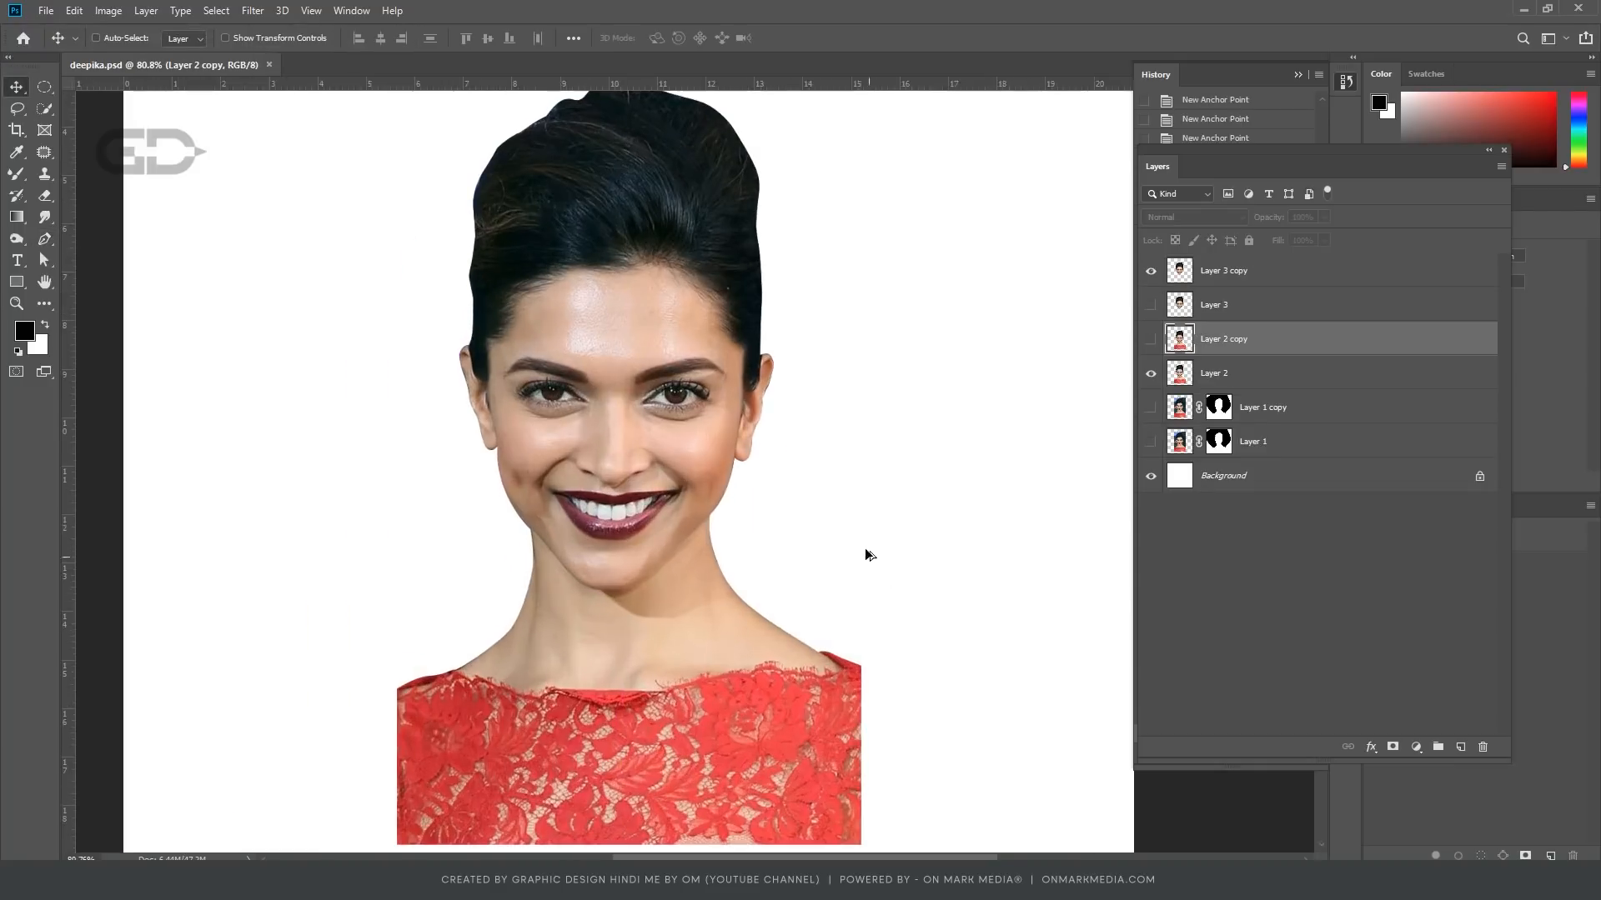
right_click(655, 432)
click(677, 440)
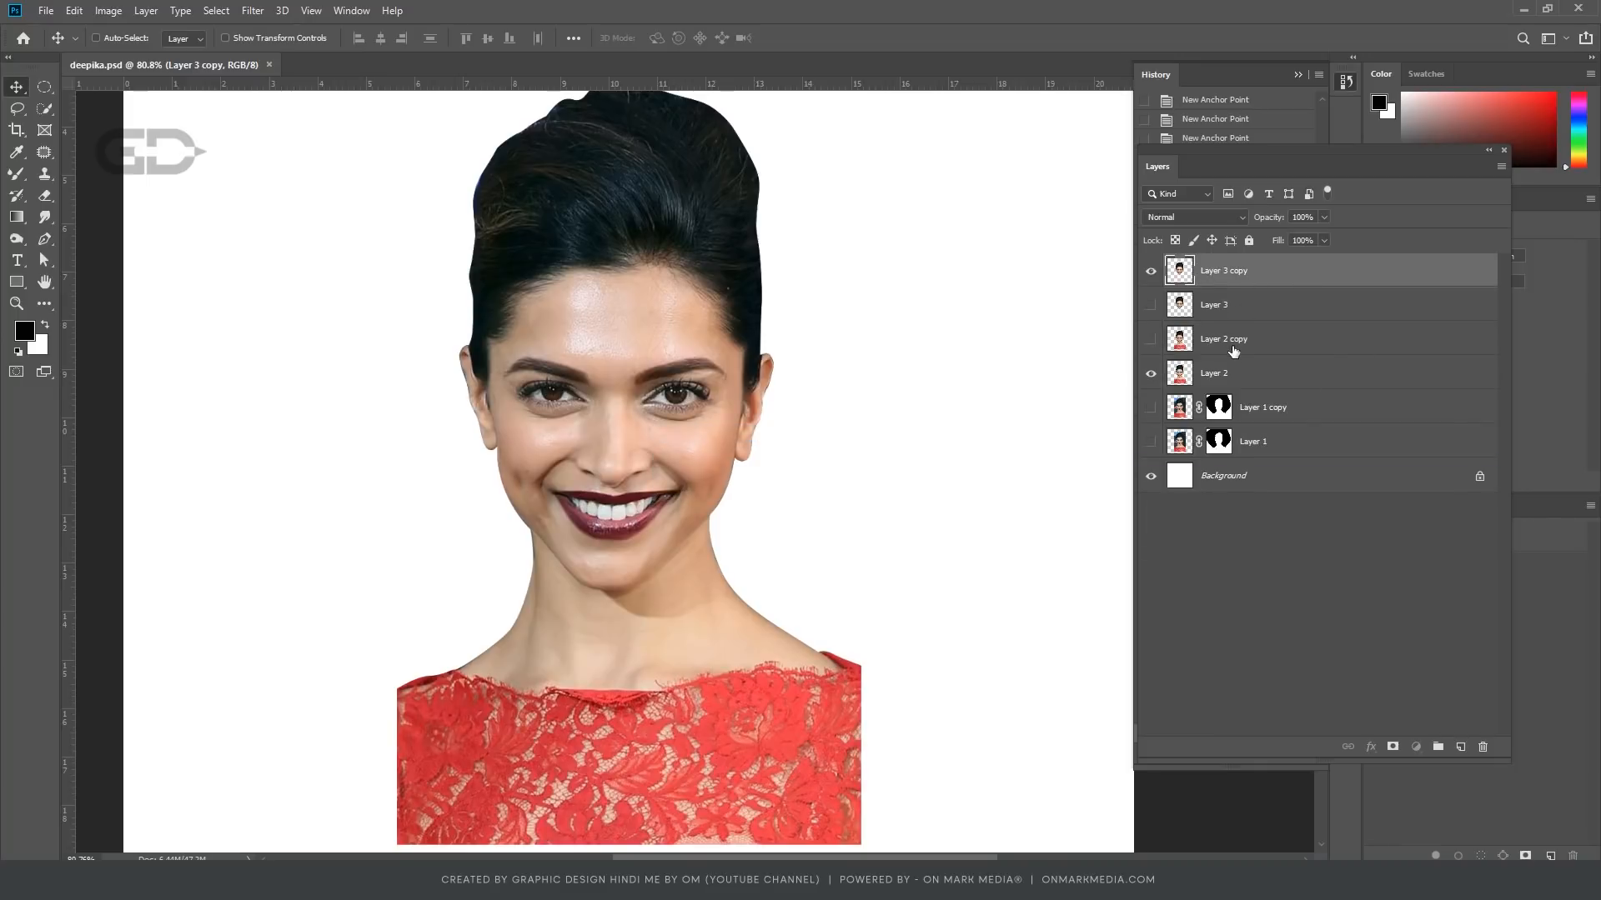
drag(1234, 351, 1227, 429)
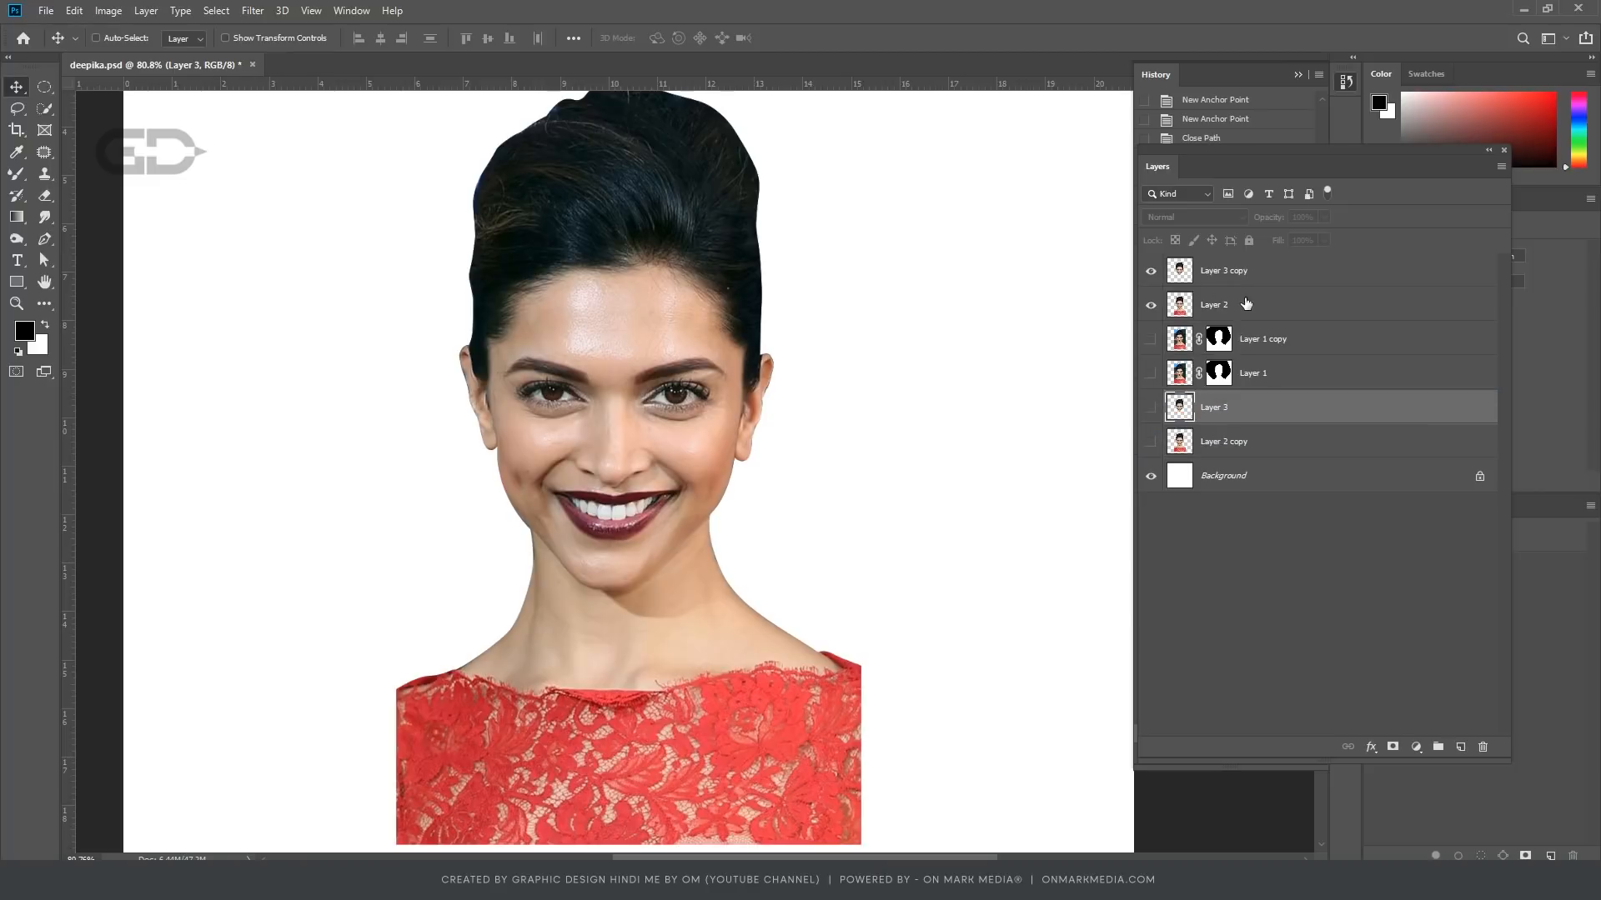
Step: Apply a Perspective transform to the Layer 3 copy head, widening it at the hair end
click(1233, 271)
scroll(839, 451, up, 3)
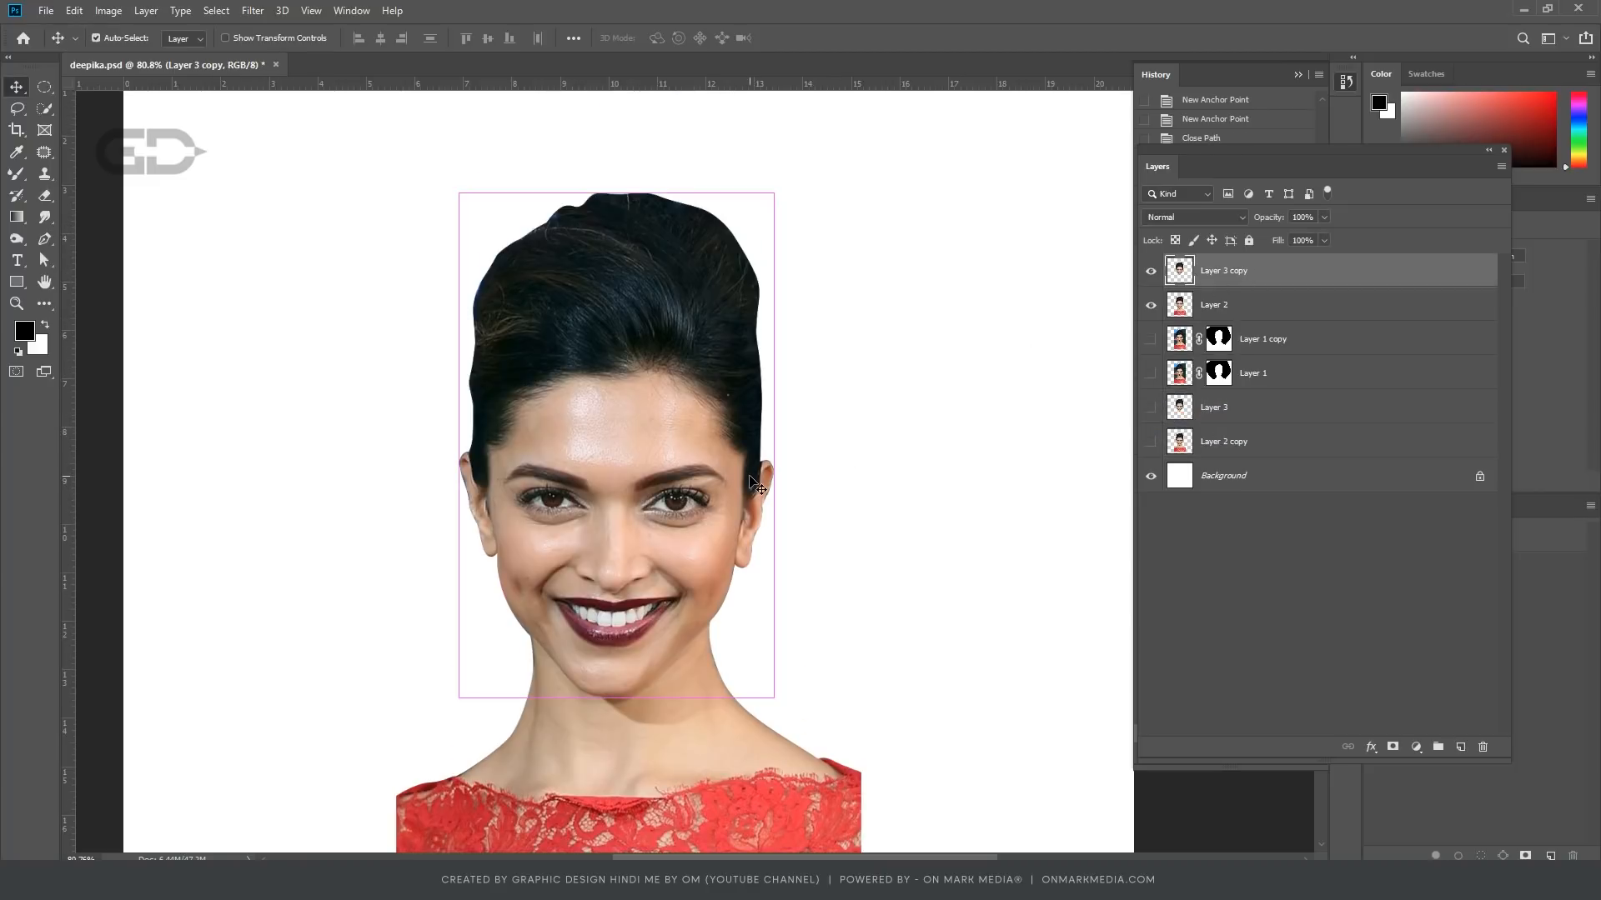
key(ctrl+t)
scroll(715, 476, down, 3)
right_click(675, 436)
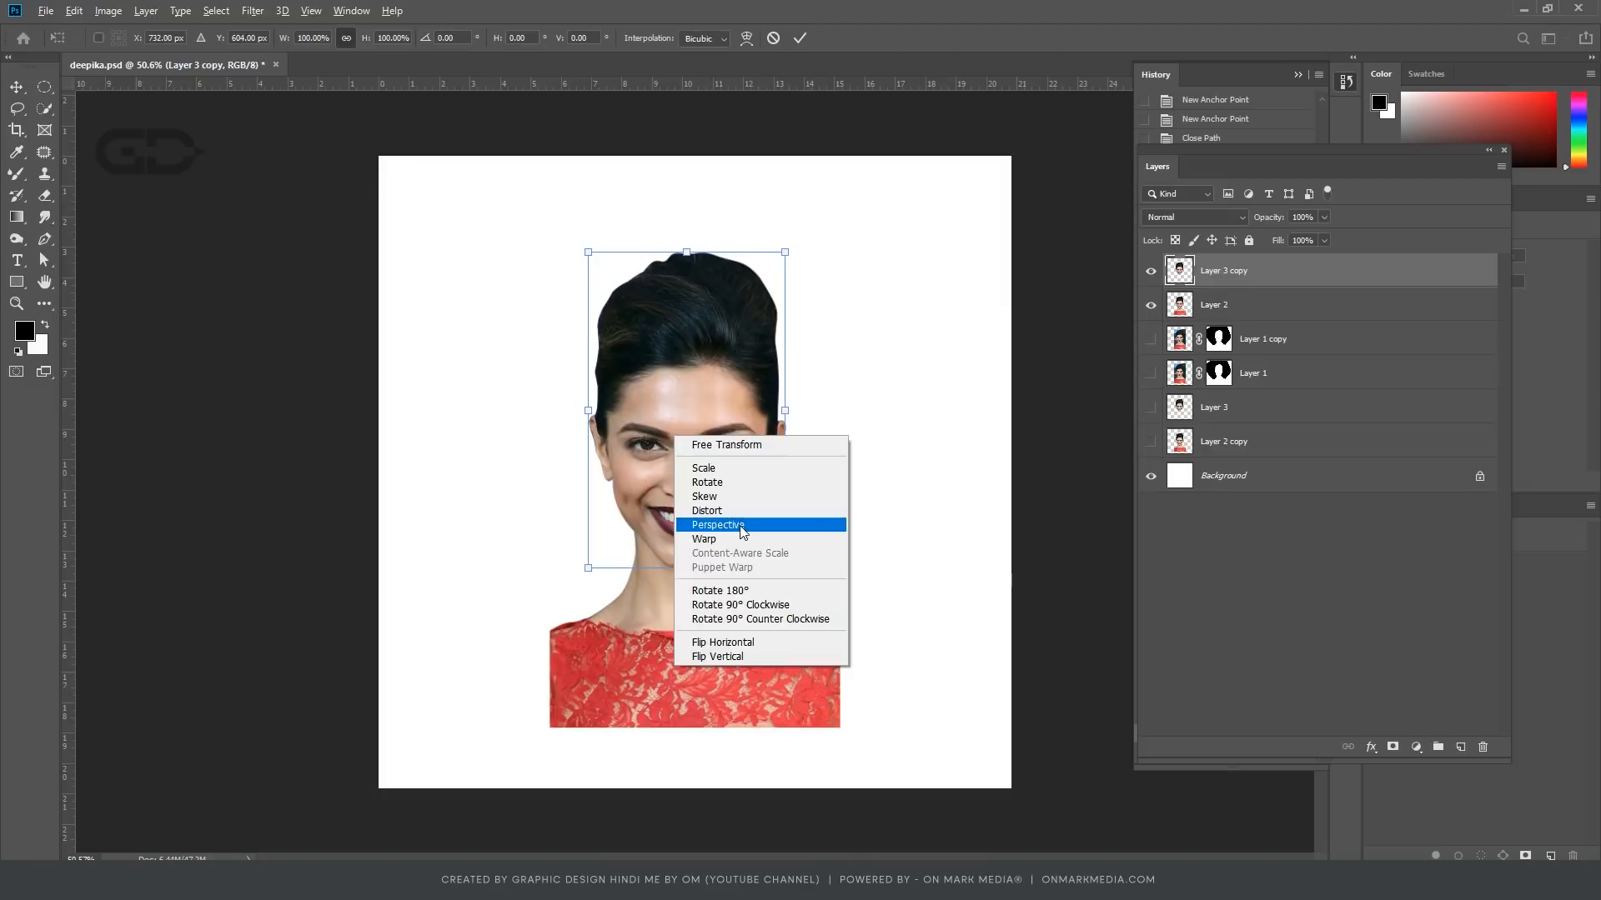
click(743, 525)
scroll(775, 316, up, 2)
right_click(729, 314)
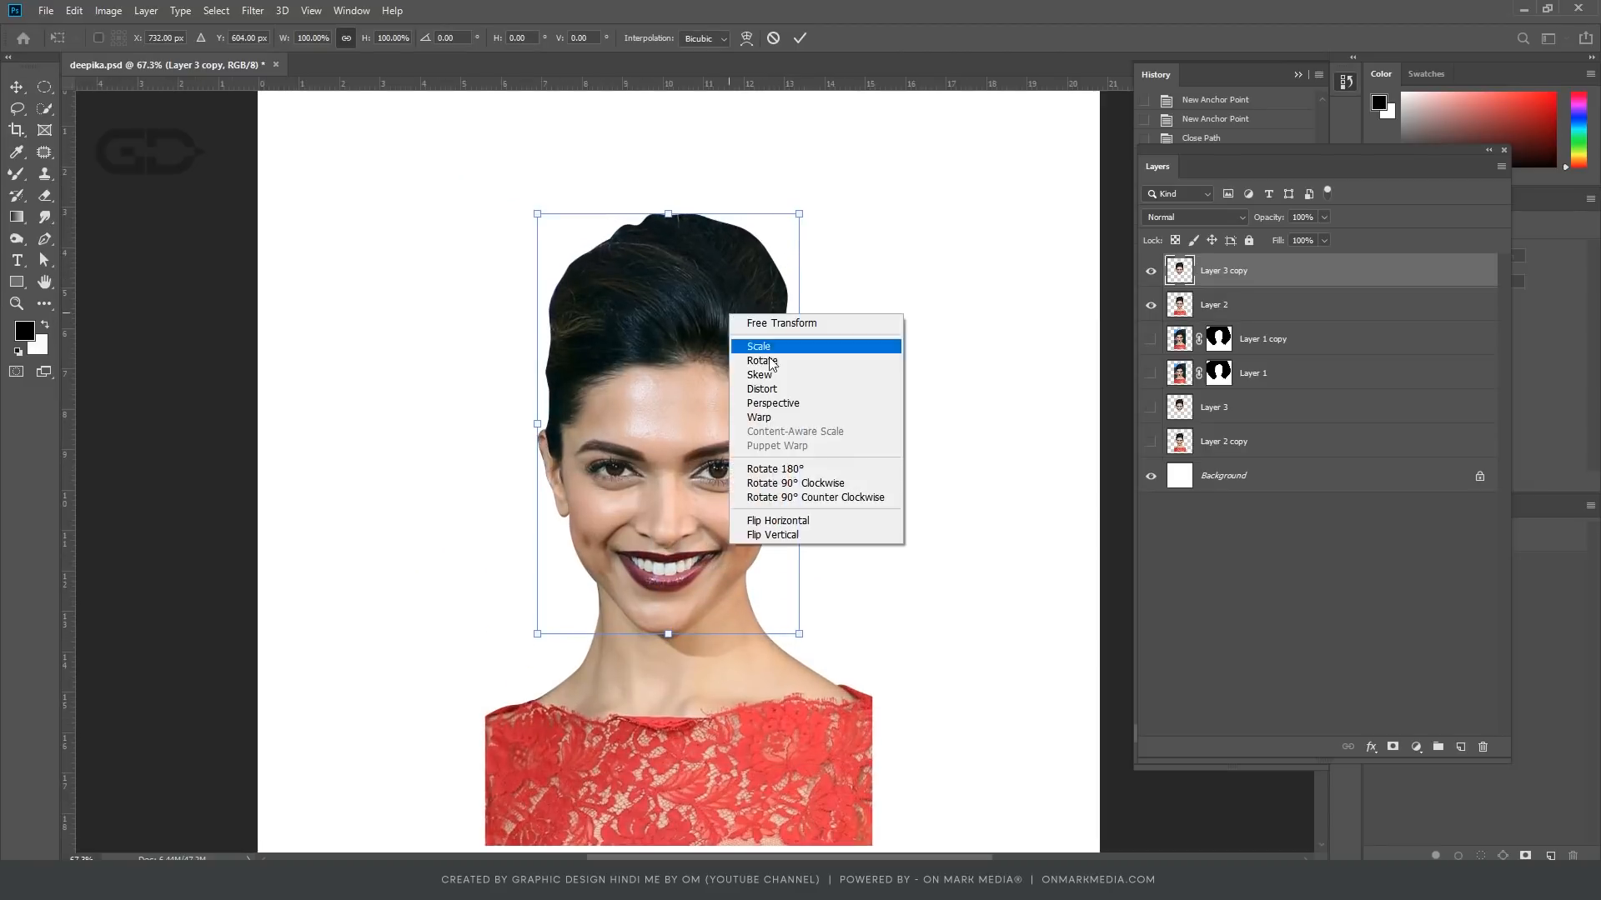
click(814, 221)
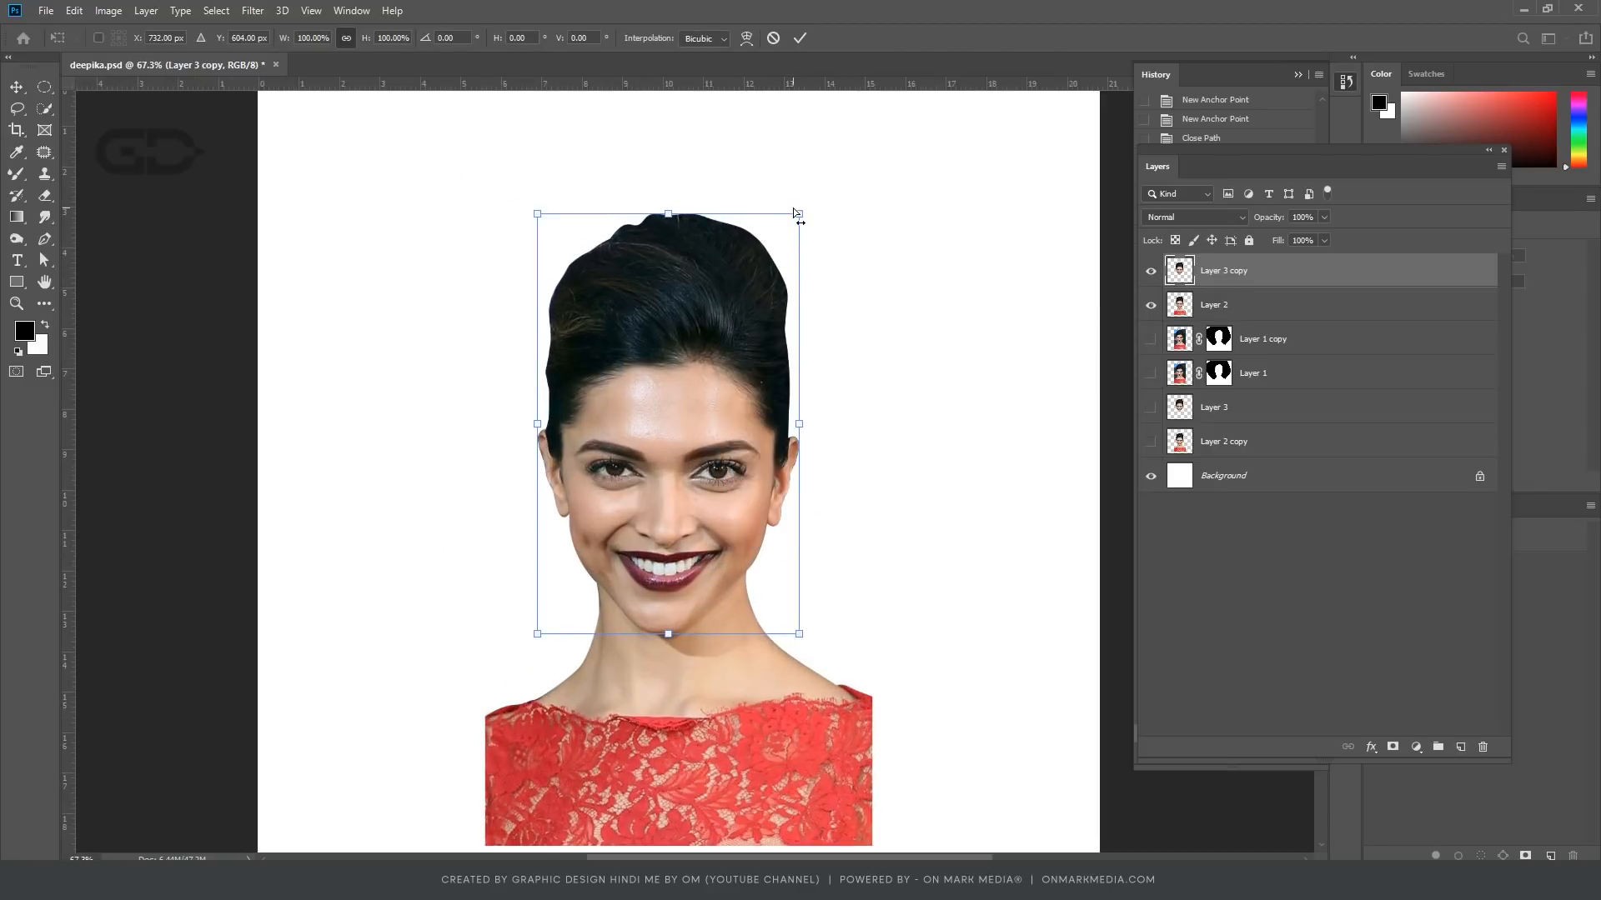
drag(802, 218, 848, 217)
key(Return)
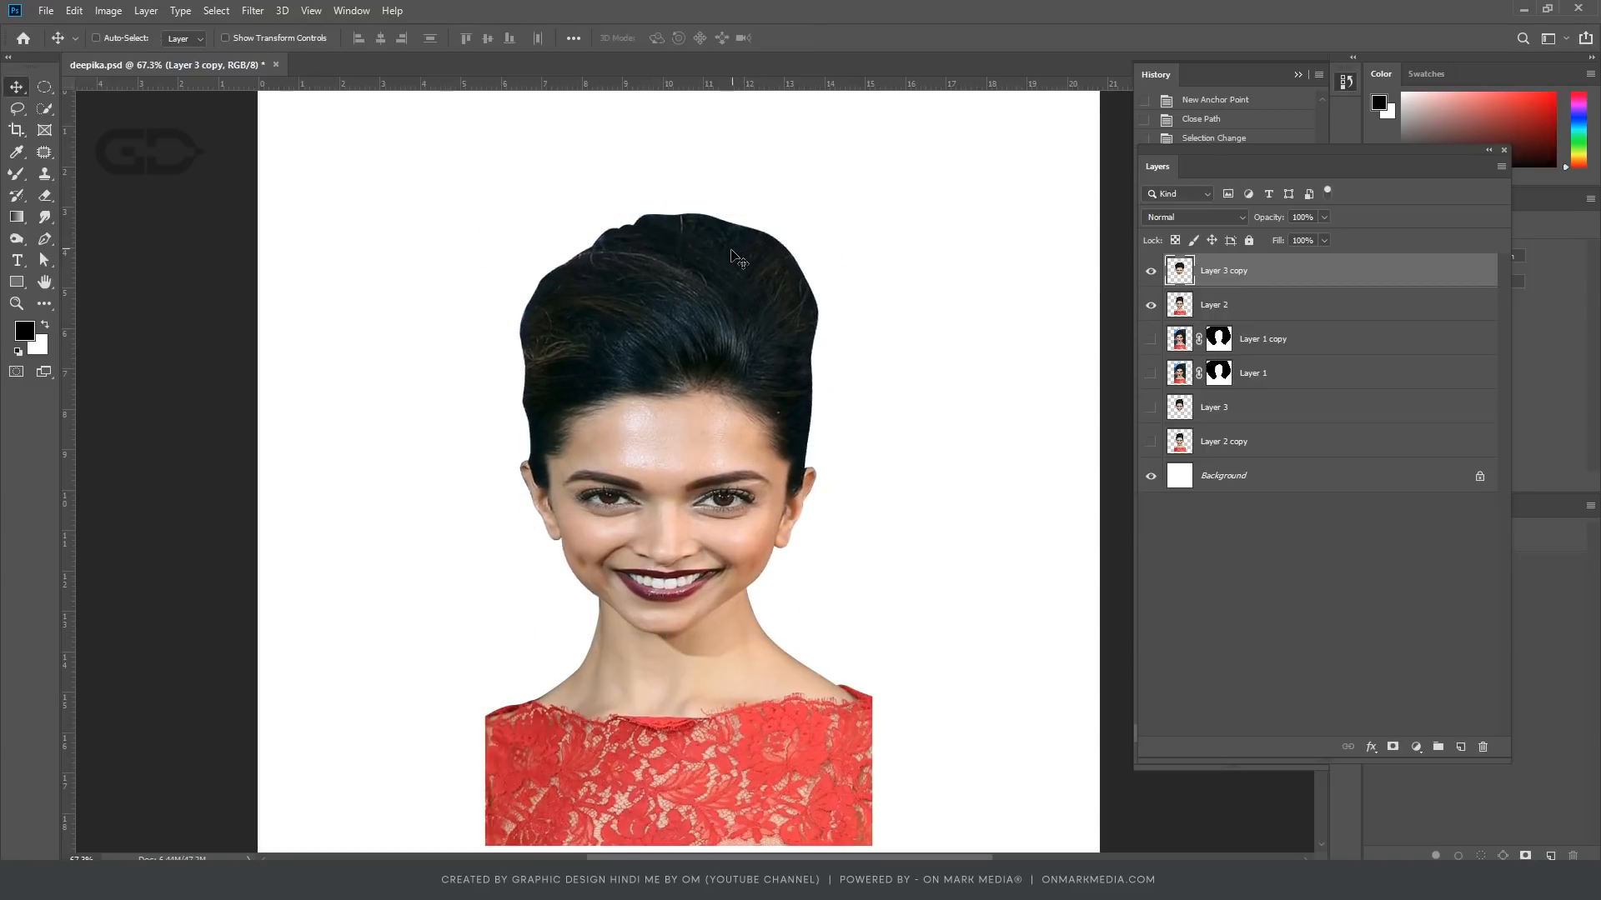
Step: Enlarge the head with Free Transform, making it both wider and taller above the neck
key(ctrl+t)
drag(669, 214, 702, 140)
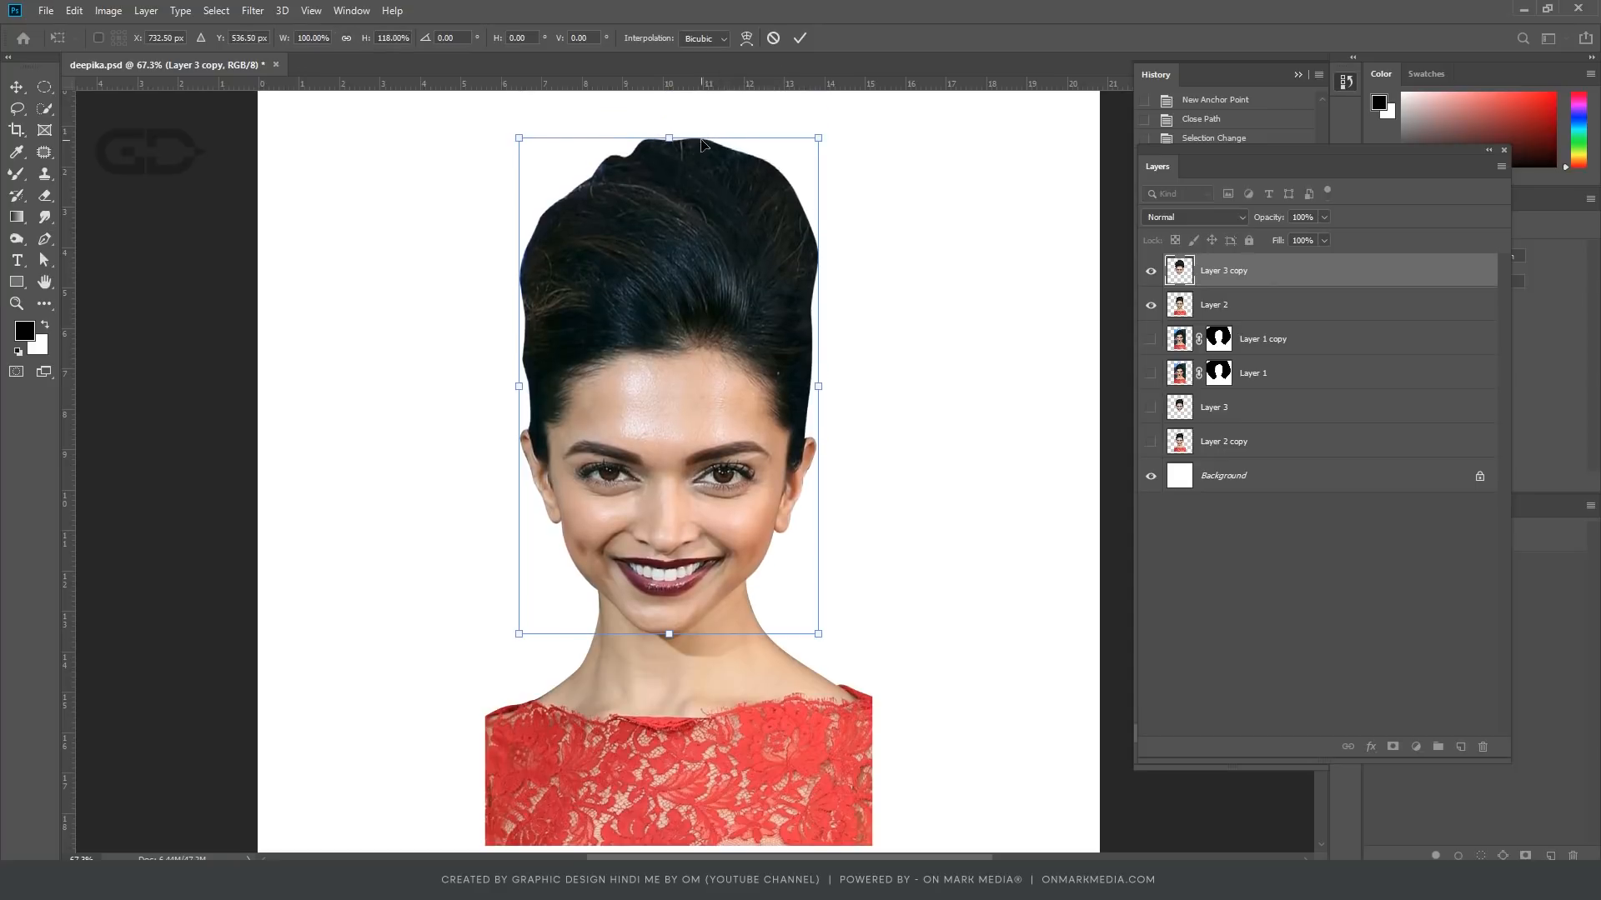
key(ctrl+z)
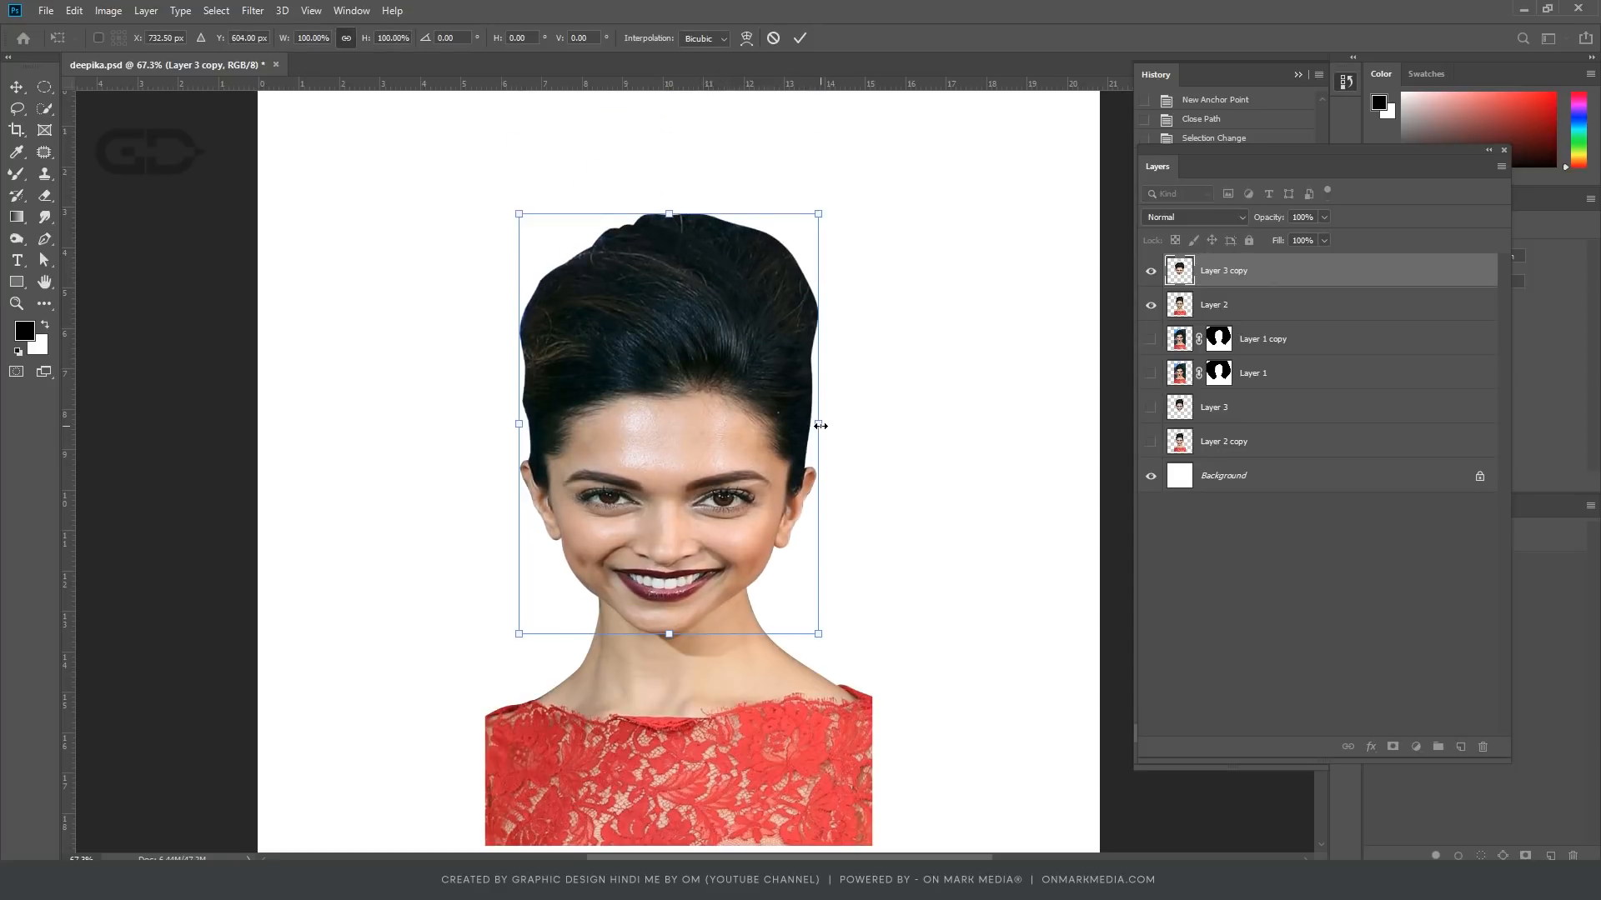
drag(820, 426, 836, 425)
drag(669, 215, 675, 247)
key(Return)
Step: Apply another Perspective transform to the head, slightly narrowing its chin end
key(ctrl+t)
right_click(681, 348)
click(754, 440)
drag(836, 740, 823, 742)
key(Return)
scroll(720, 634, down, 3)
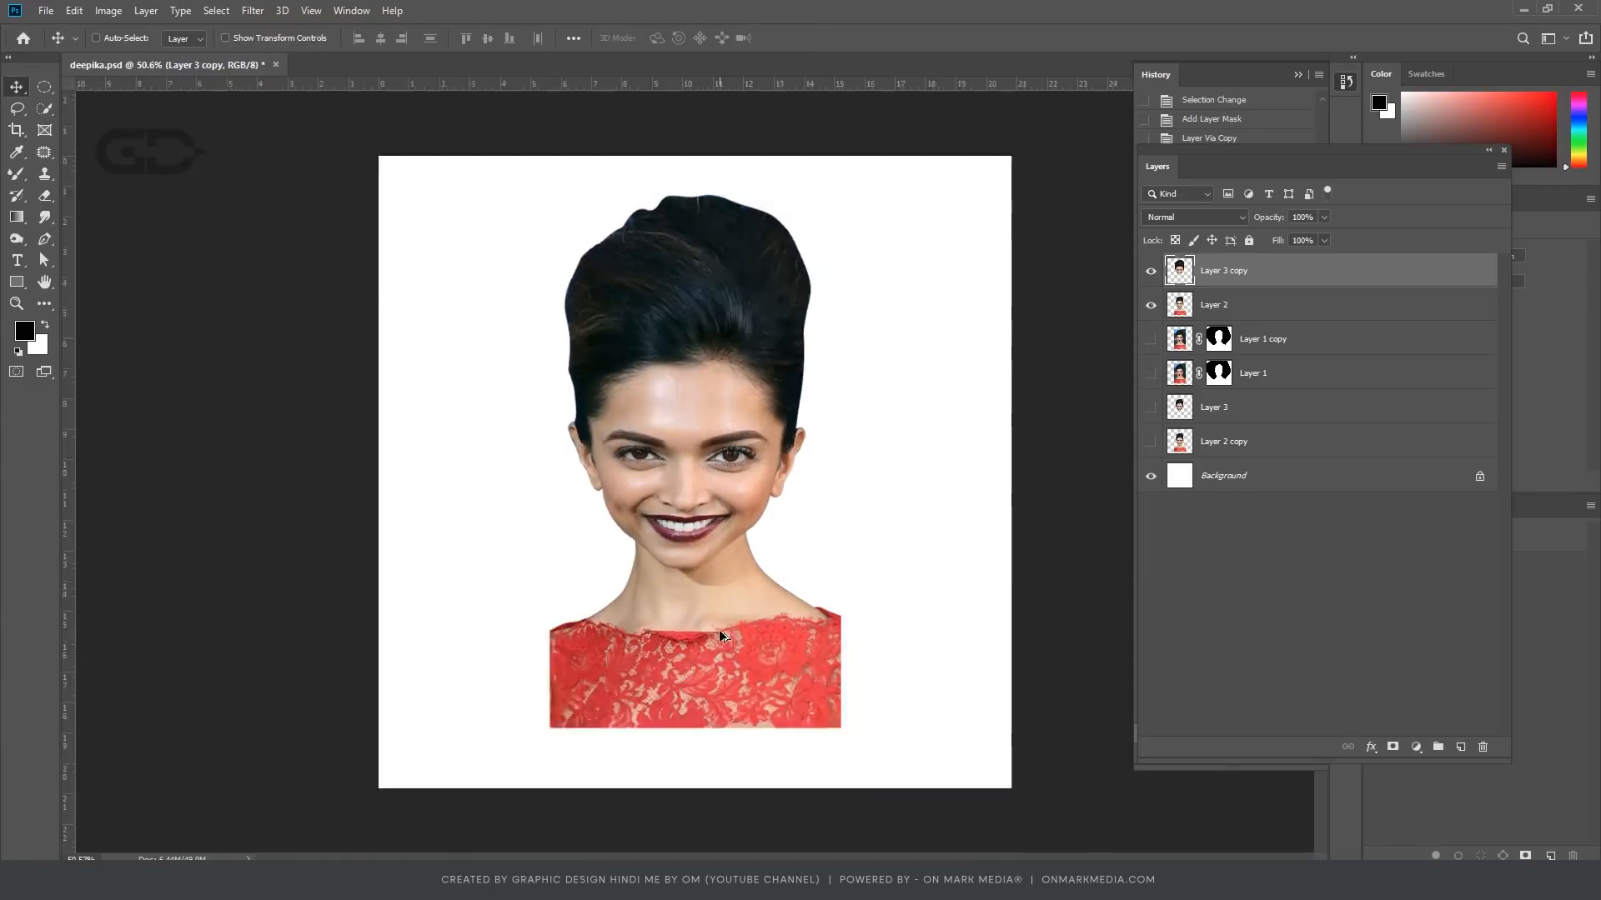
Step: Taper the body on Layer 2 with a Perspective transform, pulling the dress's lower corners inward
scroll(720, 631, up, 5)
ctrl+click(772, 605)
key(ctrl+y)
key(ctrl+t)
right_click(854, 500)
click(911, 591)
drag(921, 797, 869, 799)
key(Return)
Step: Scale down the body on Layer 2 with Free Transform and fit its neck beneath the enlarged head
key(ctrl+t)
drag(689, 798, 690, 715)
drag(749, 652, 750, 691)
drag(696, 756, 696, 723)
key(Return)
scroll(760, 699, down, 2)
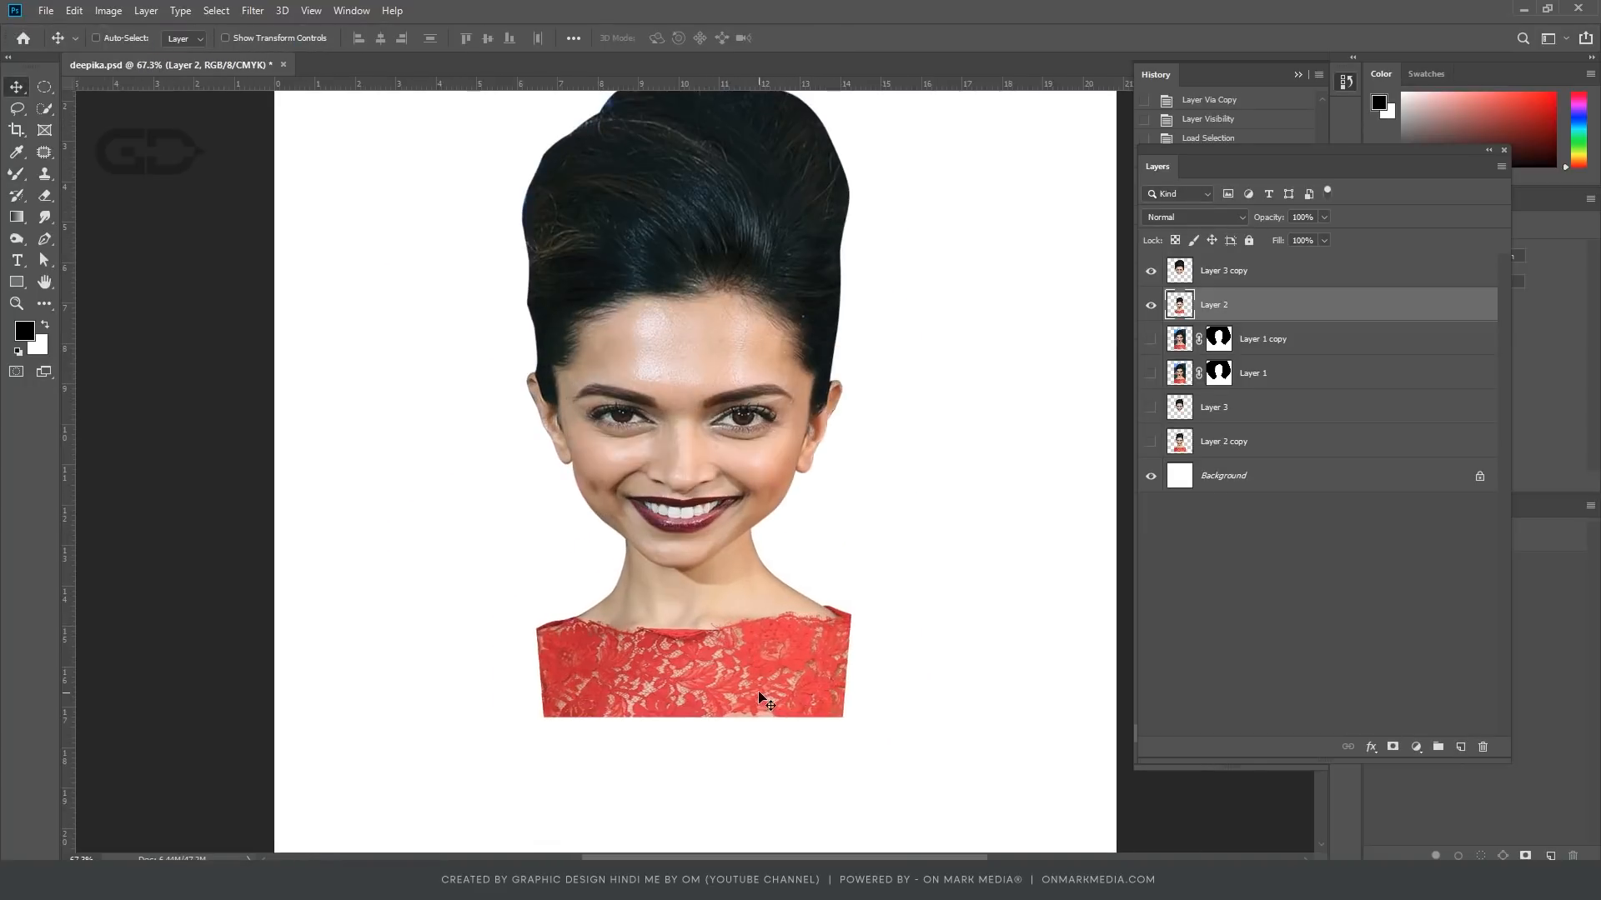
Step: Stretch the head on Layer 3 copy slightly taller at the hair with Free Transform
scroll(759, 698, down, 2)
scroll(722, 533, up, 3)
ctrl+click(722, 501)
key(ctrl+t)
scroll(708, 467, down, 4)
drag(689, 191, 688, 175)
key(Return)
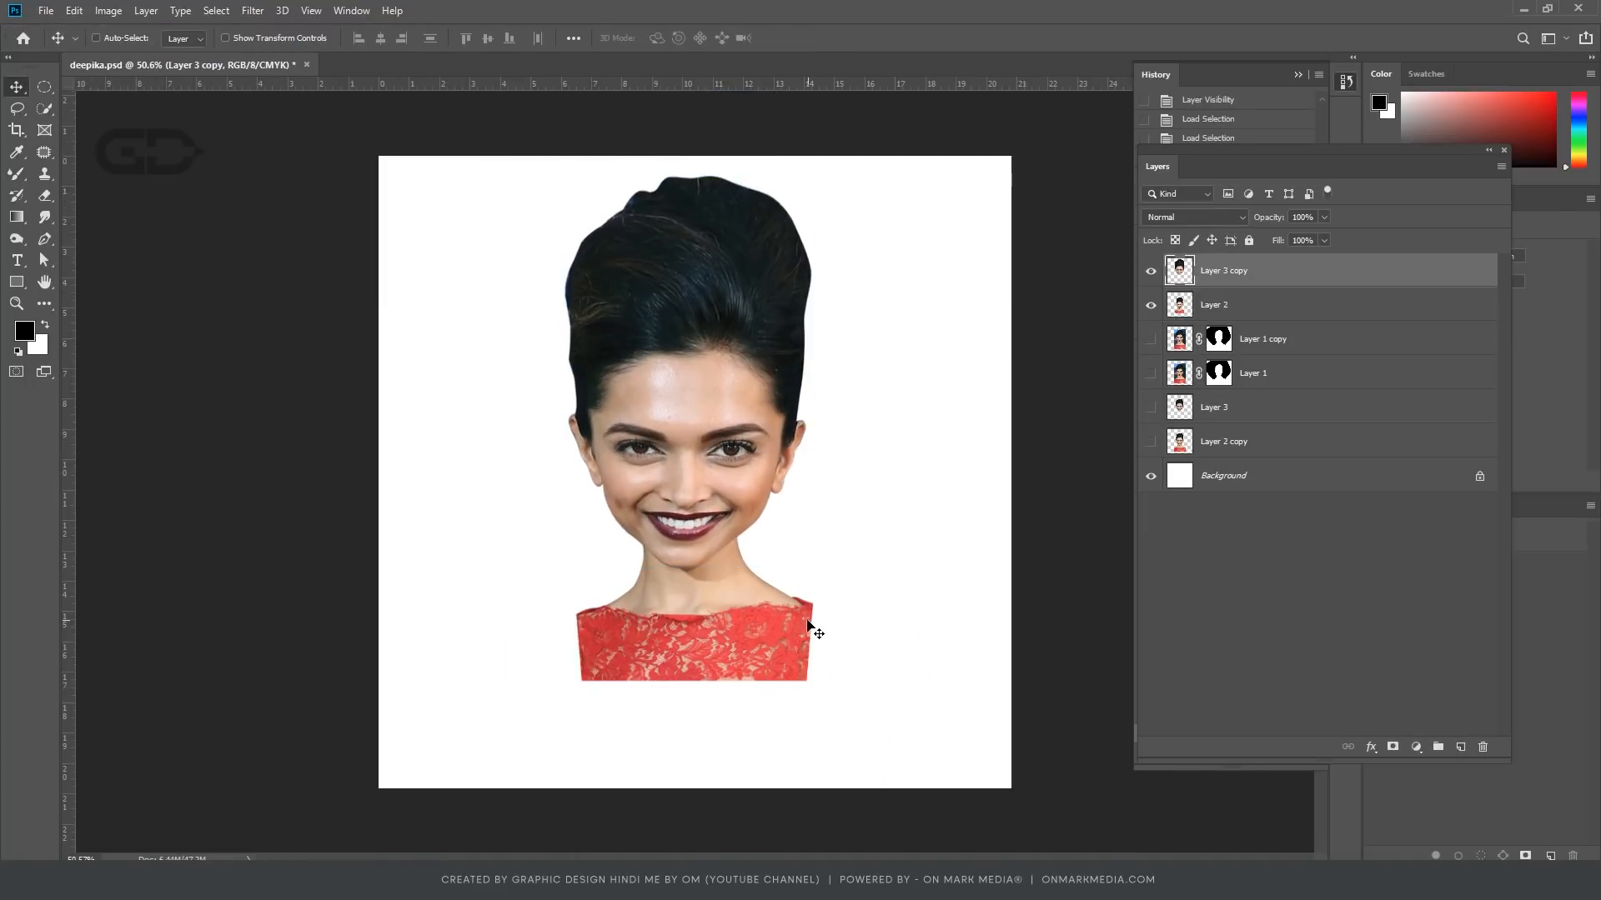
Step: Open the head on Layer 3 copy in the Liquify filter
key(ctrl+x)
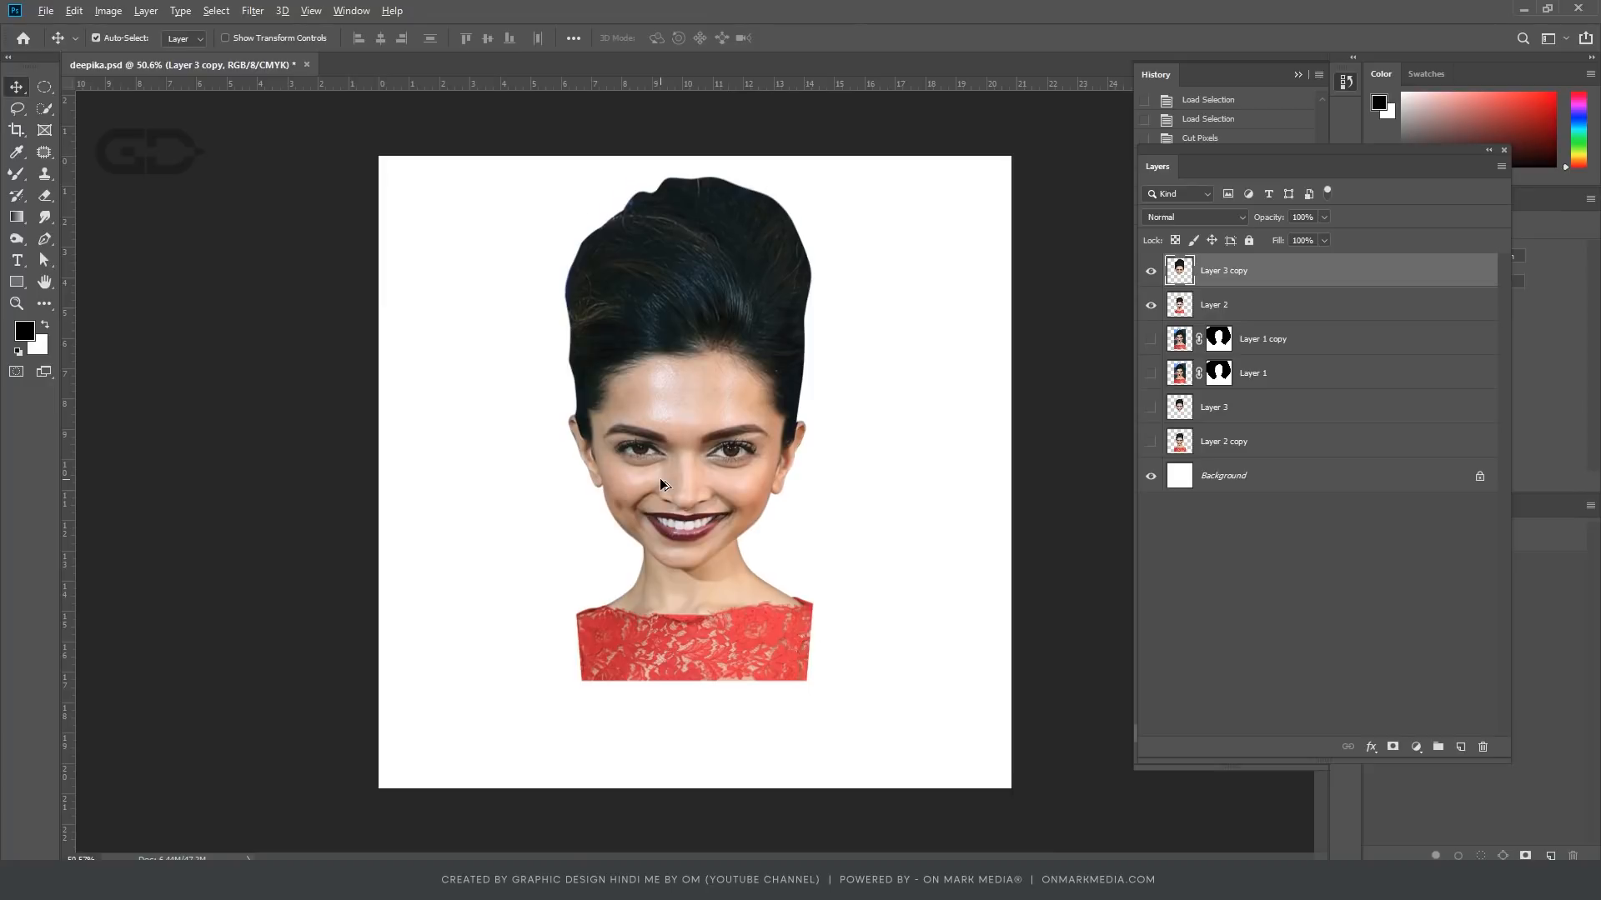
scroll(658, 478, up, 3)
scroll(659, 478, down, 1)
right_click(673, 408)
click(703, 414)
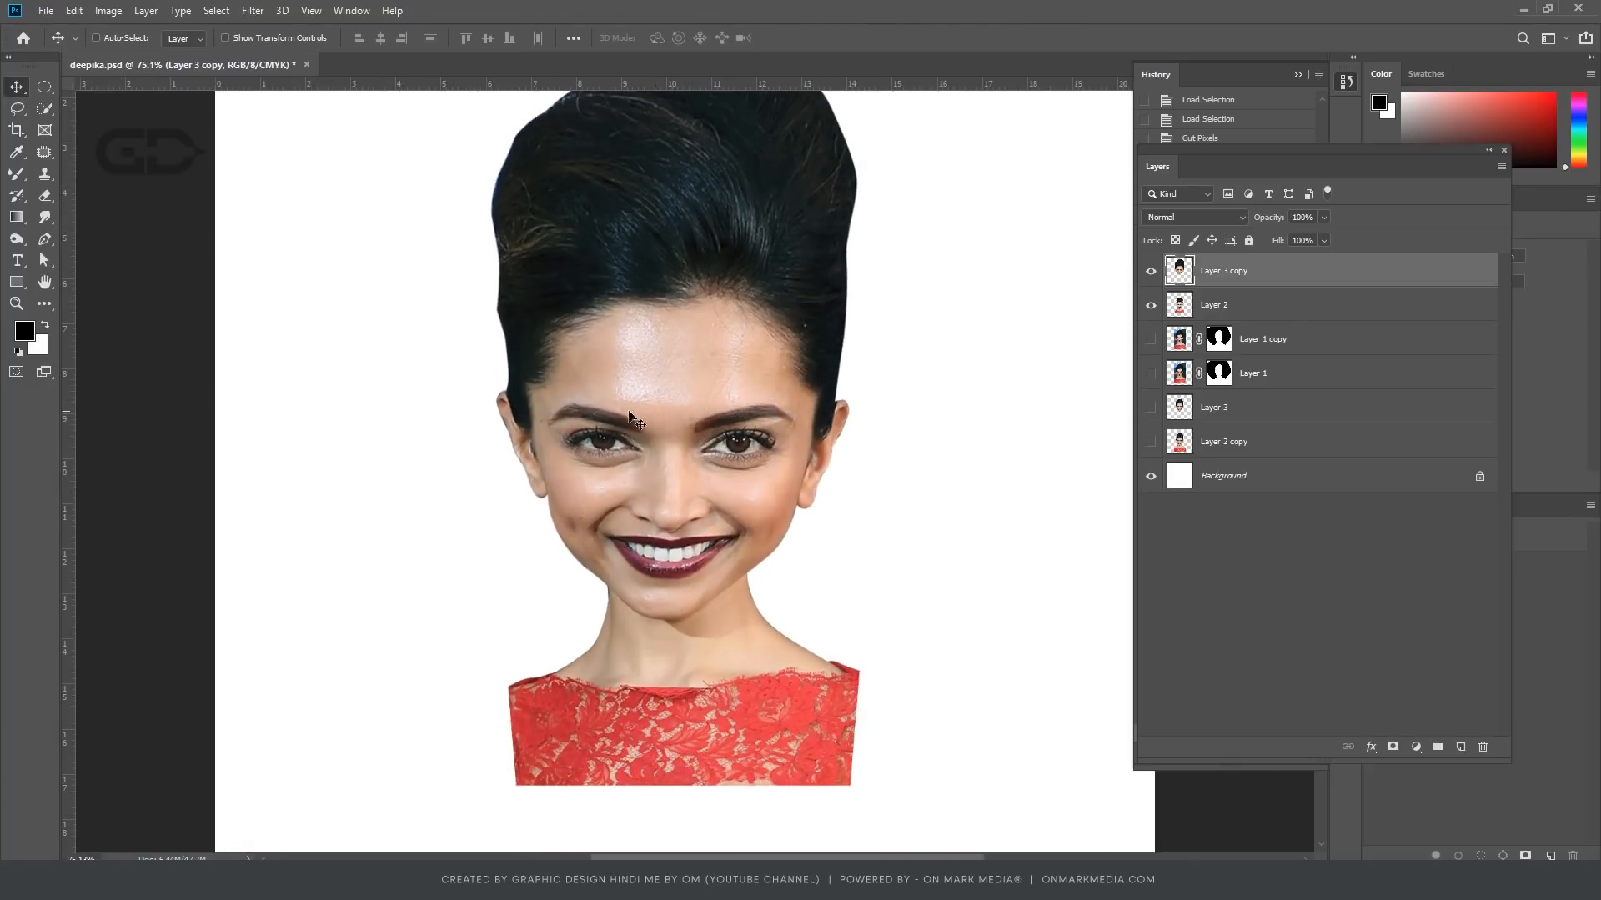
click(252, 11)
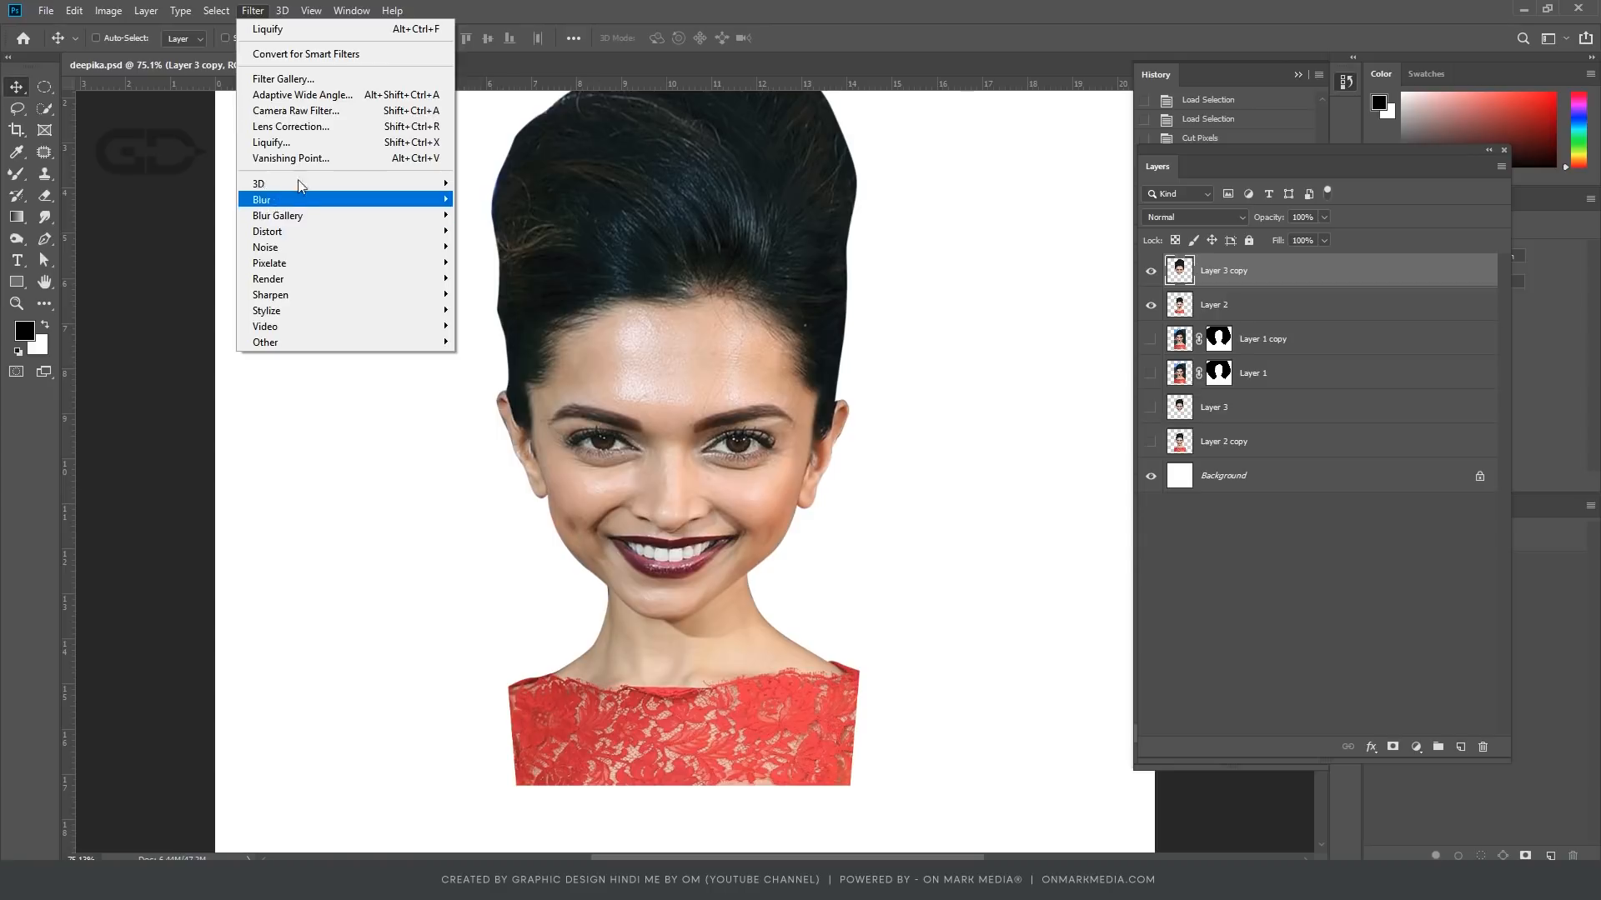
click(298, 149)
scroll(708, 465, up, 3)
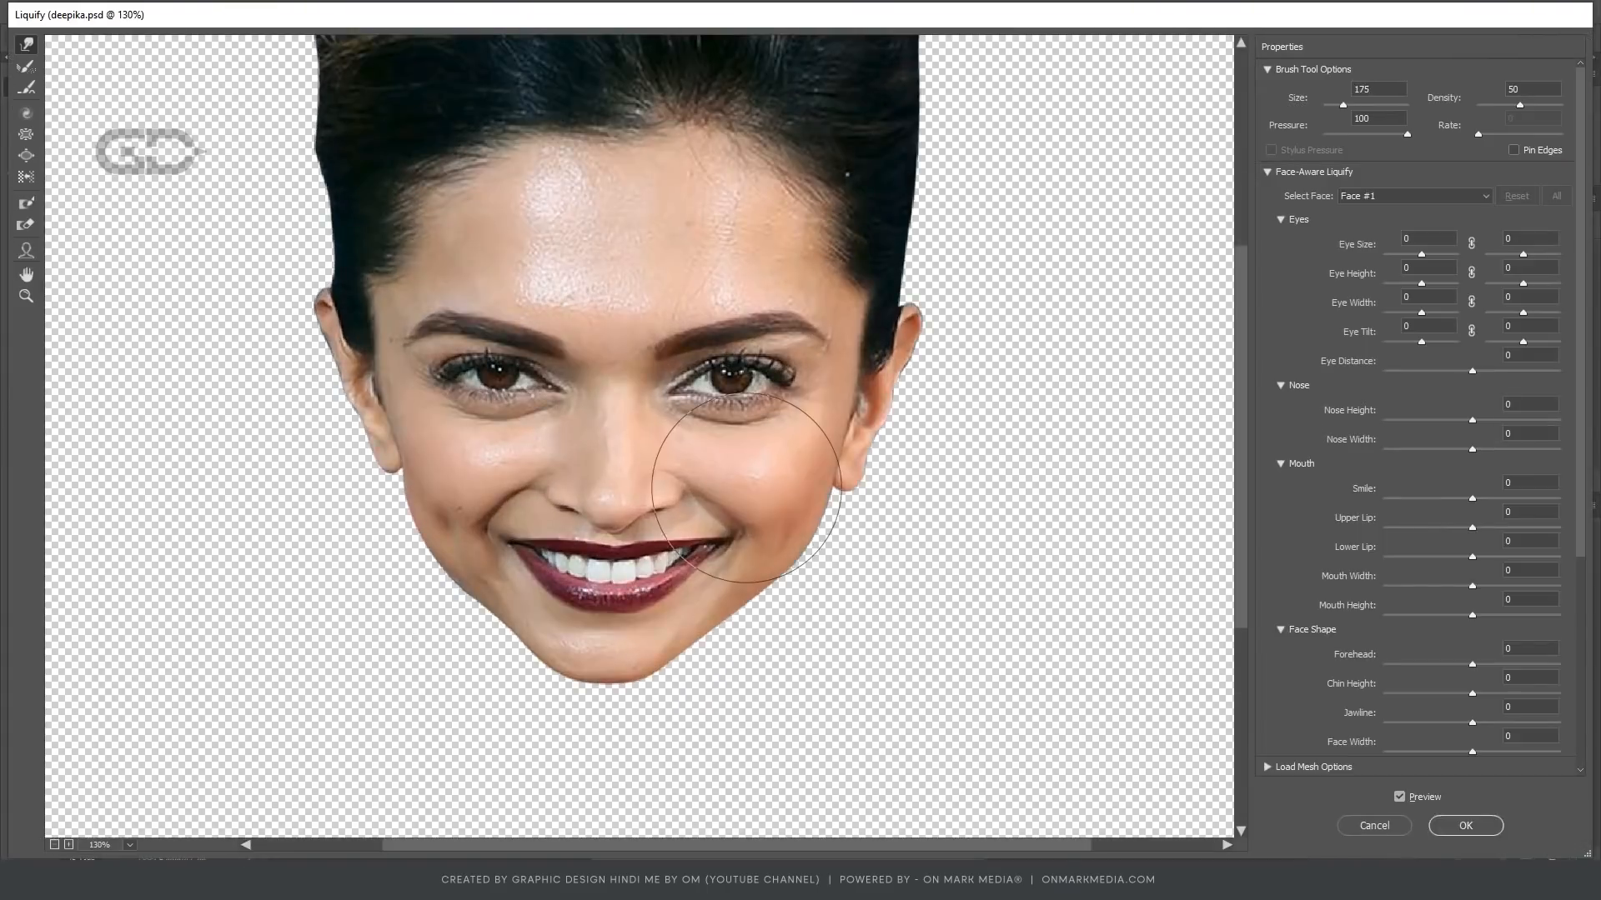
Step: Set the Liquify warp brush size to 400
key(bracketright)
key(bracketright)
key(bracketright)
key(bracketright)
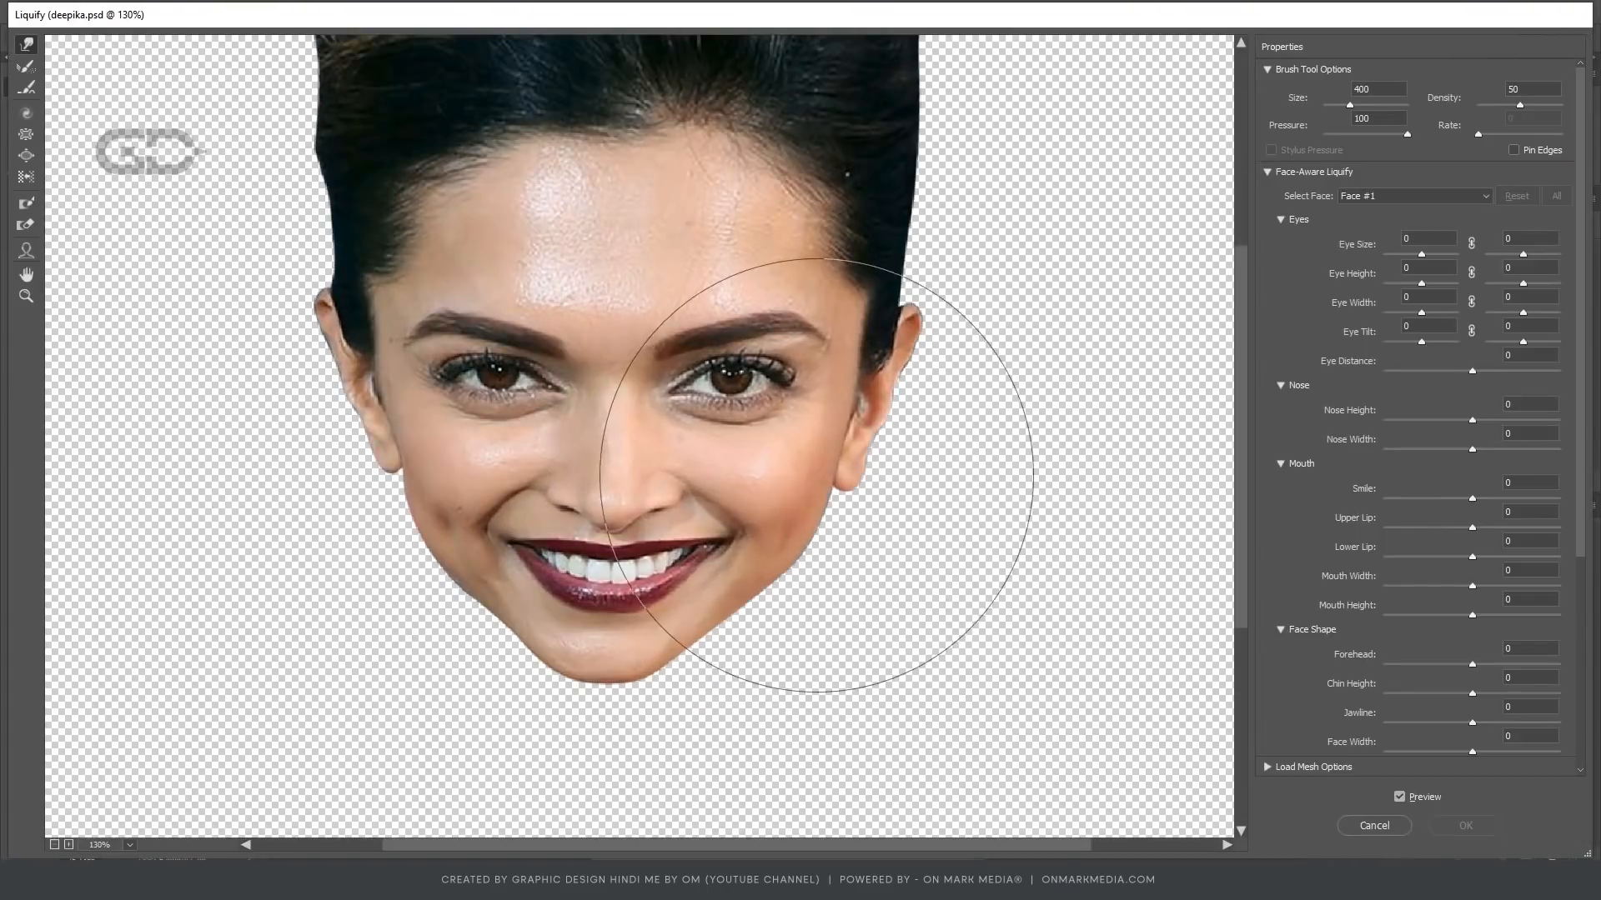
scroll(617, 434, down, 2)
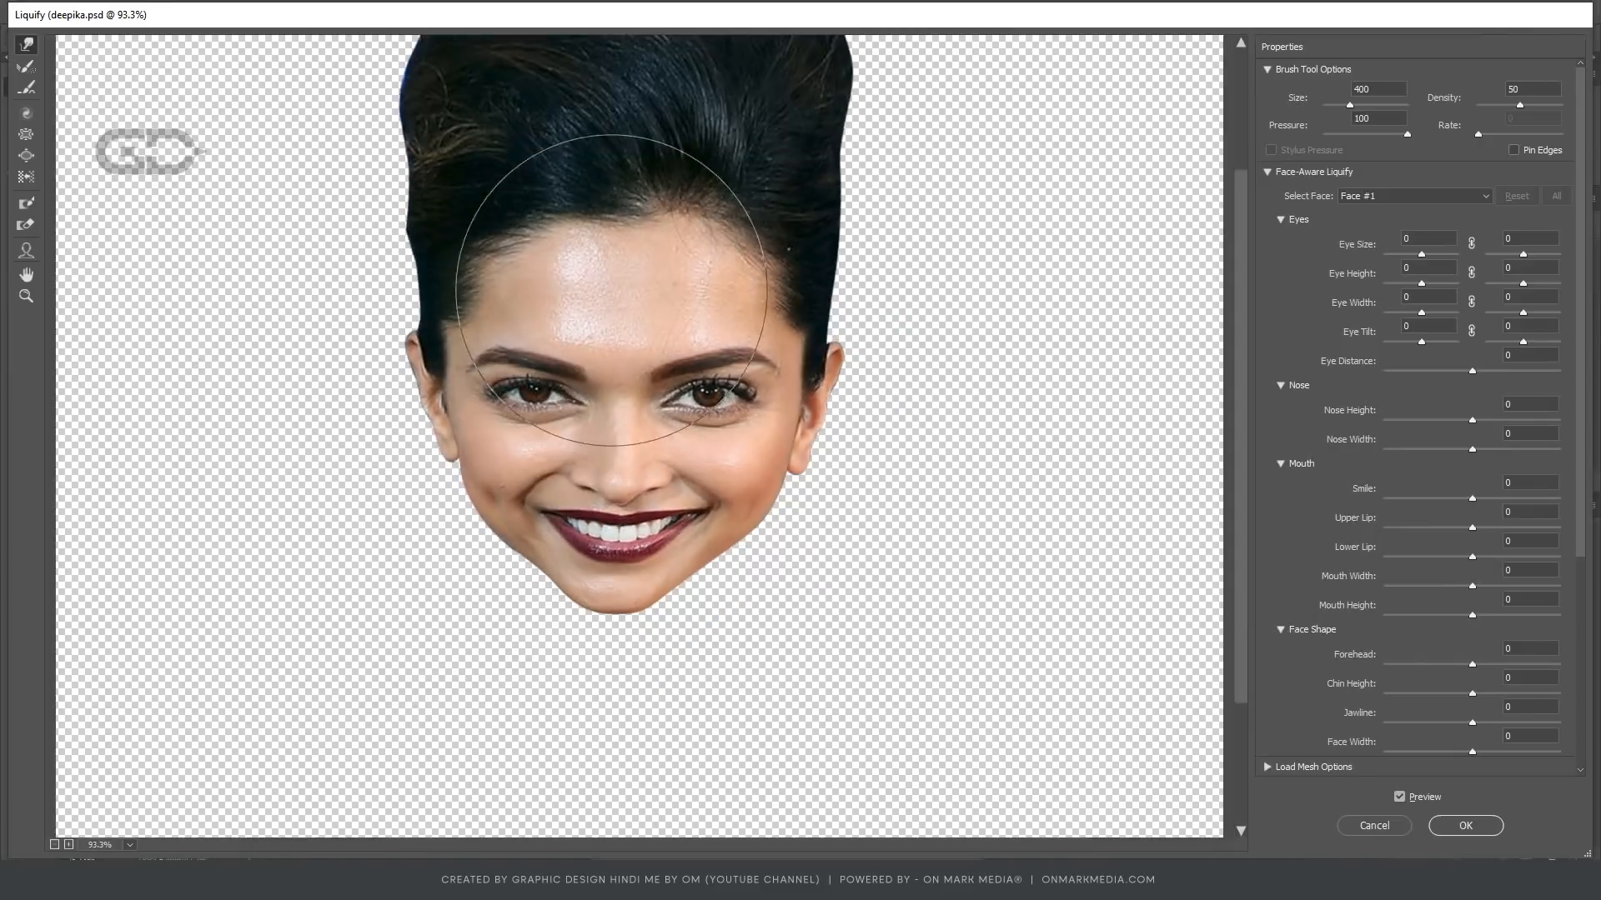
scroll(668, 739, down, 1)
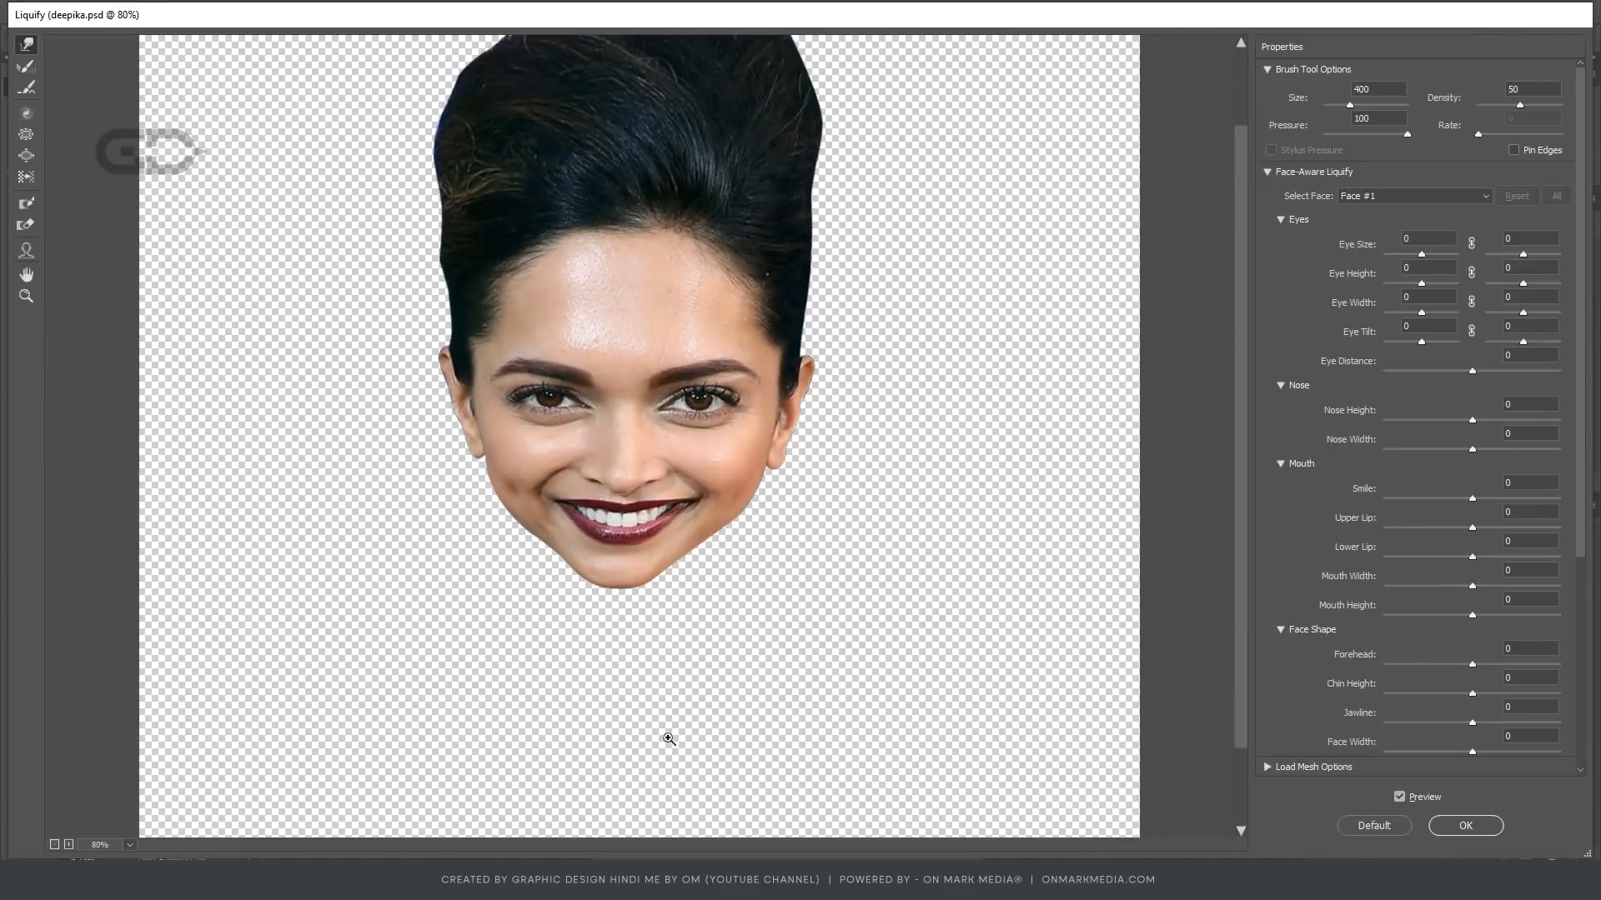
Step: Switch to the Bloat tool with a brush size of 200 for working on the eyes
scroll(606, 533, up, 2)
scroll(614, 481, up, 3)
key(bracketleft)
key(bracketleft)
key(bracketleft)
key(bracketleft)
key(bracketleft)
key(bracketleft)
key(bracketleft)
key(bracketleft)
key(bracketleft)
key(bracketleft)
scroll(617, 437, down, 3)
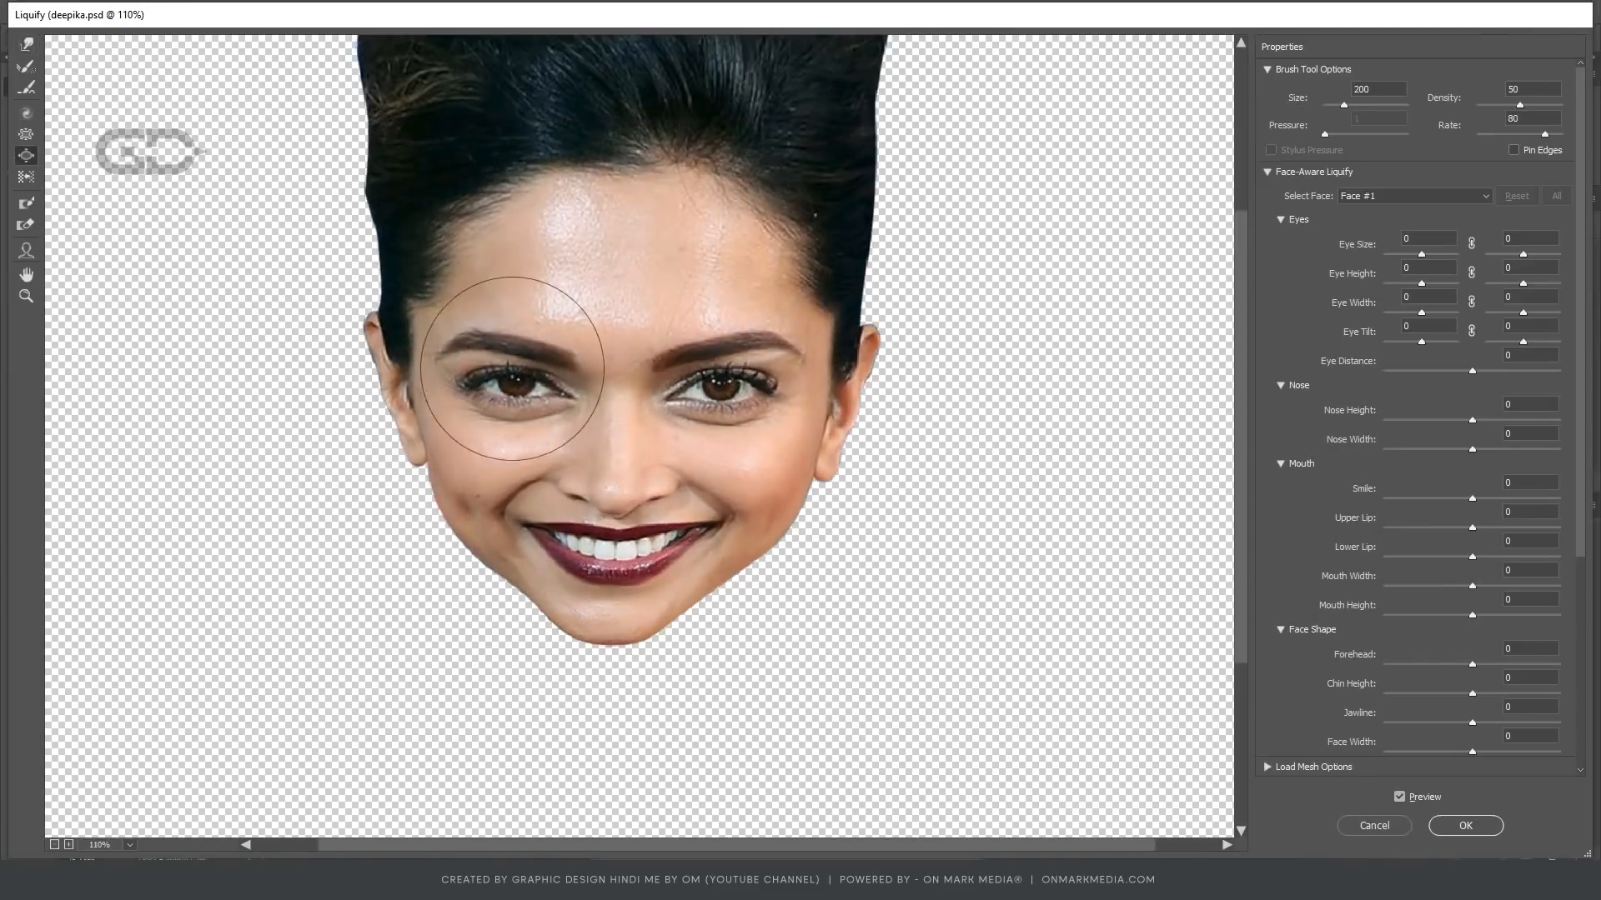
Step: Try enlarging the left eye with the Bloat tool, undoing each attempt
click(513, 372)
key(ctrl+z)
click(512, 375)
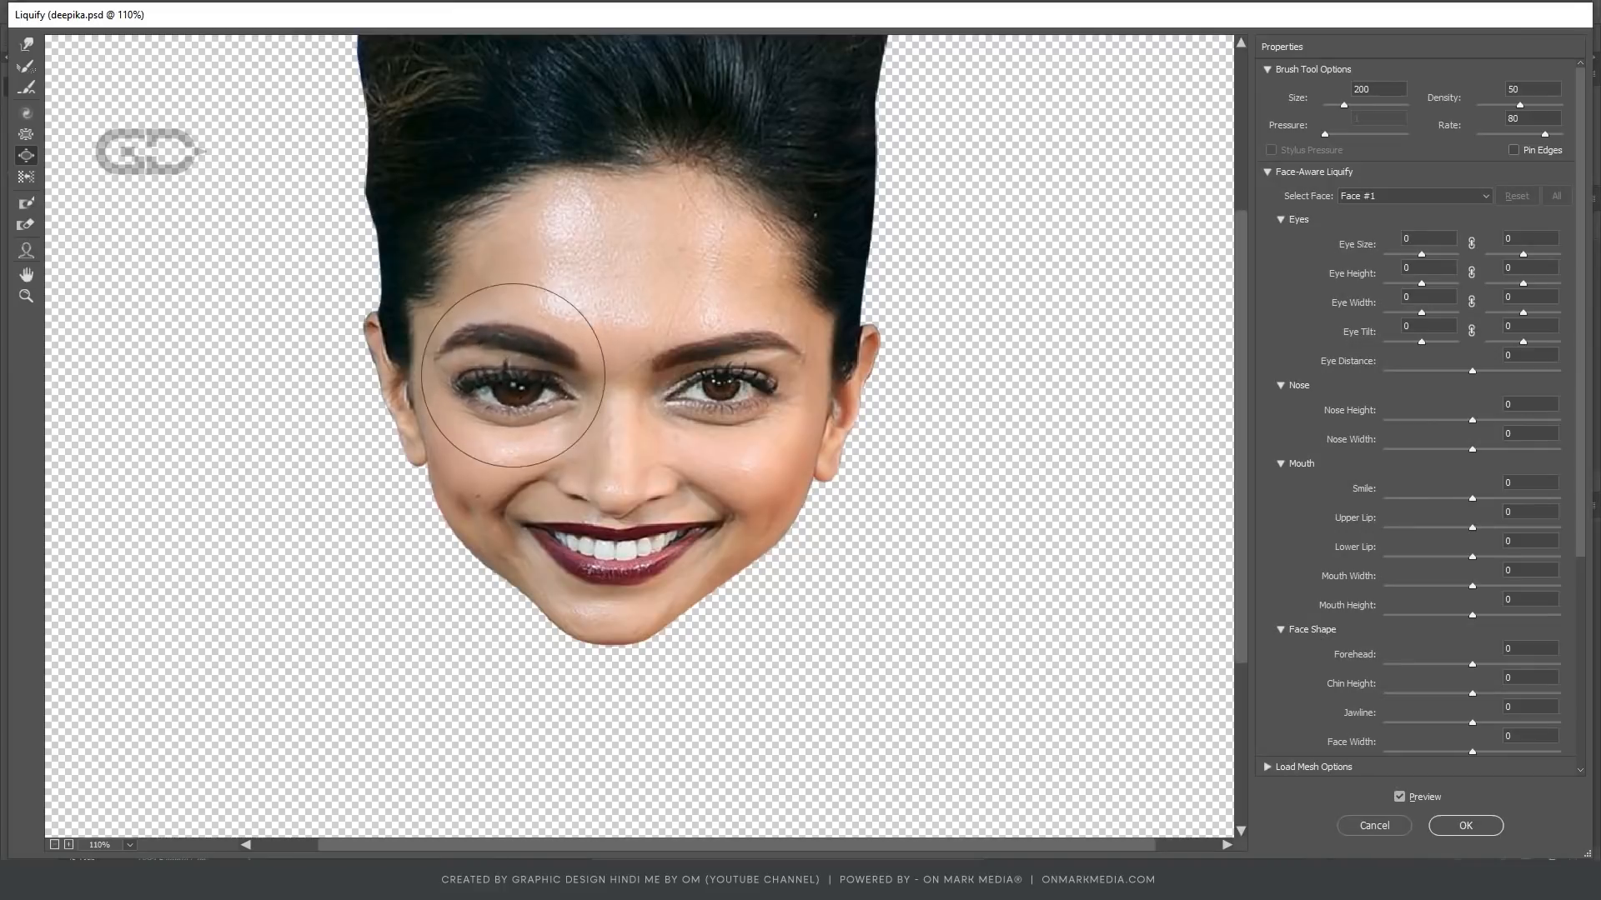
key(ctrl+z)
click(514, 374)
key(ctrl+z)
Step: Push both eyes and eyebrows upward with the Forward Warp tool at brush size 175
click(26, 44)
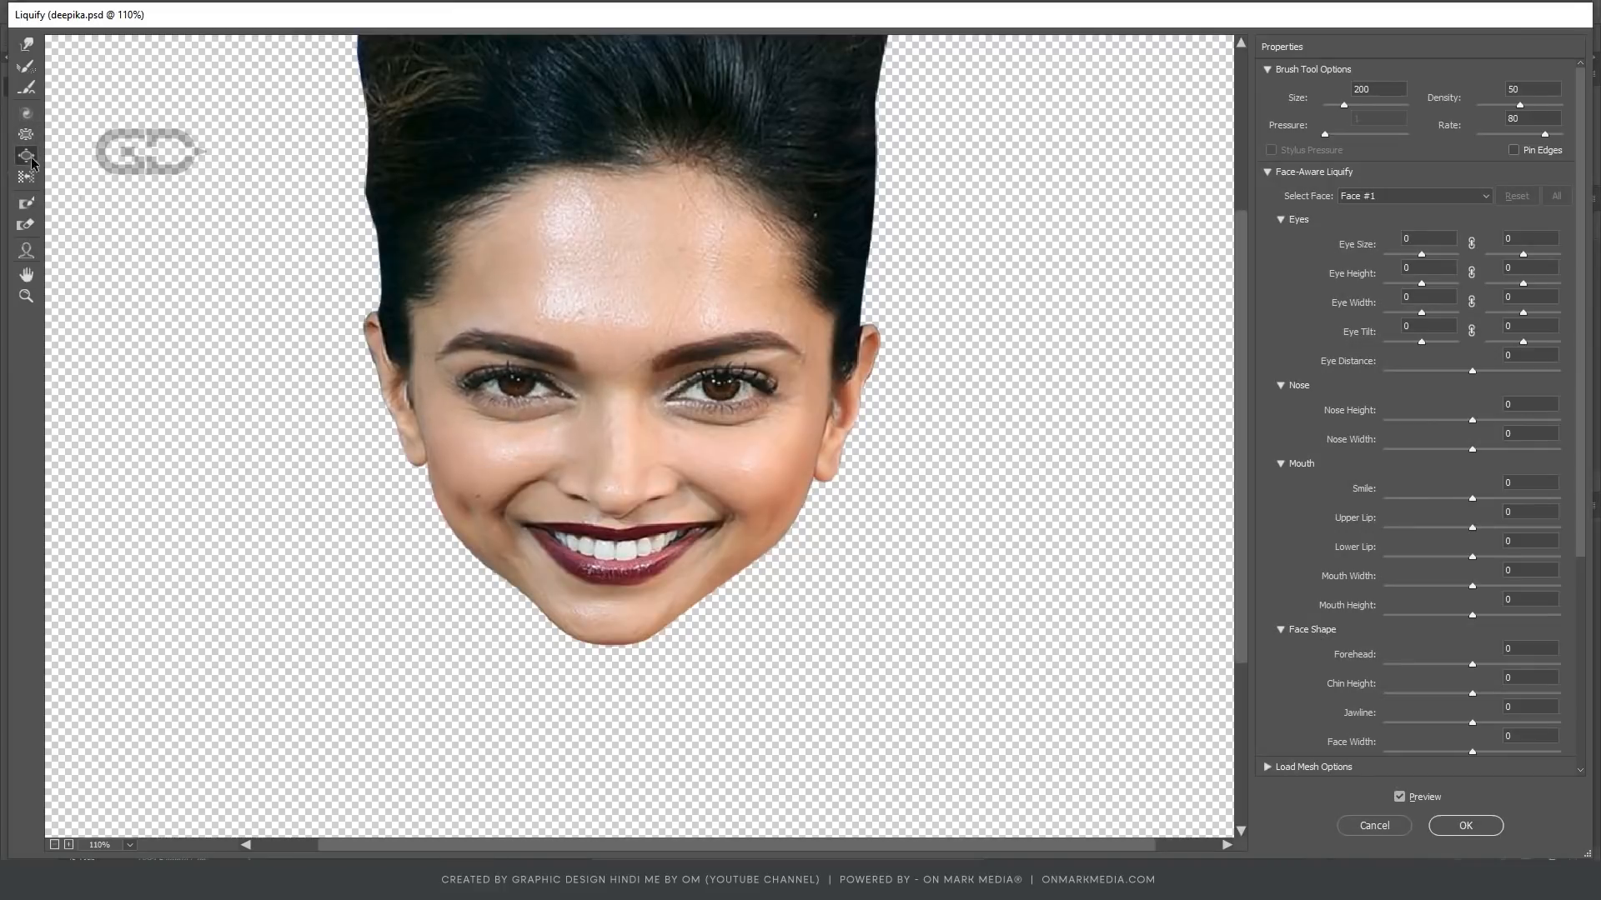
mouse_move(502, 377)
mouse_down()
mouse_move(482, 325)
mouse_move(529, 354)
mouse_up()
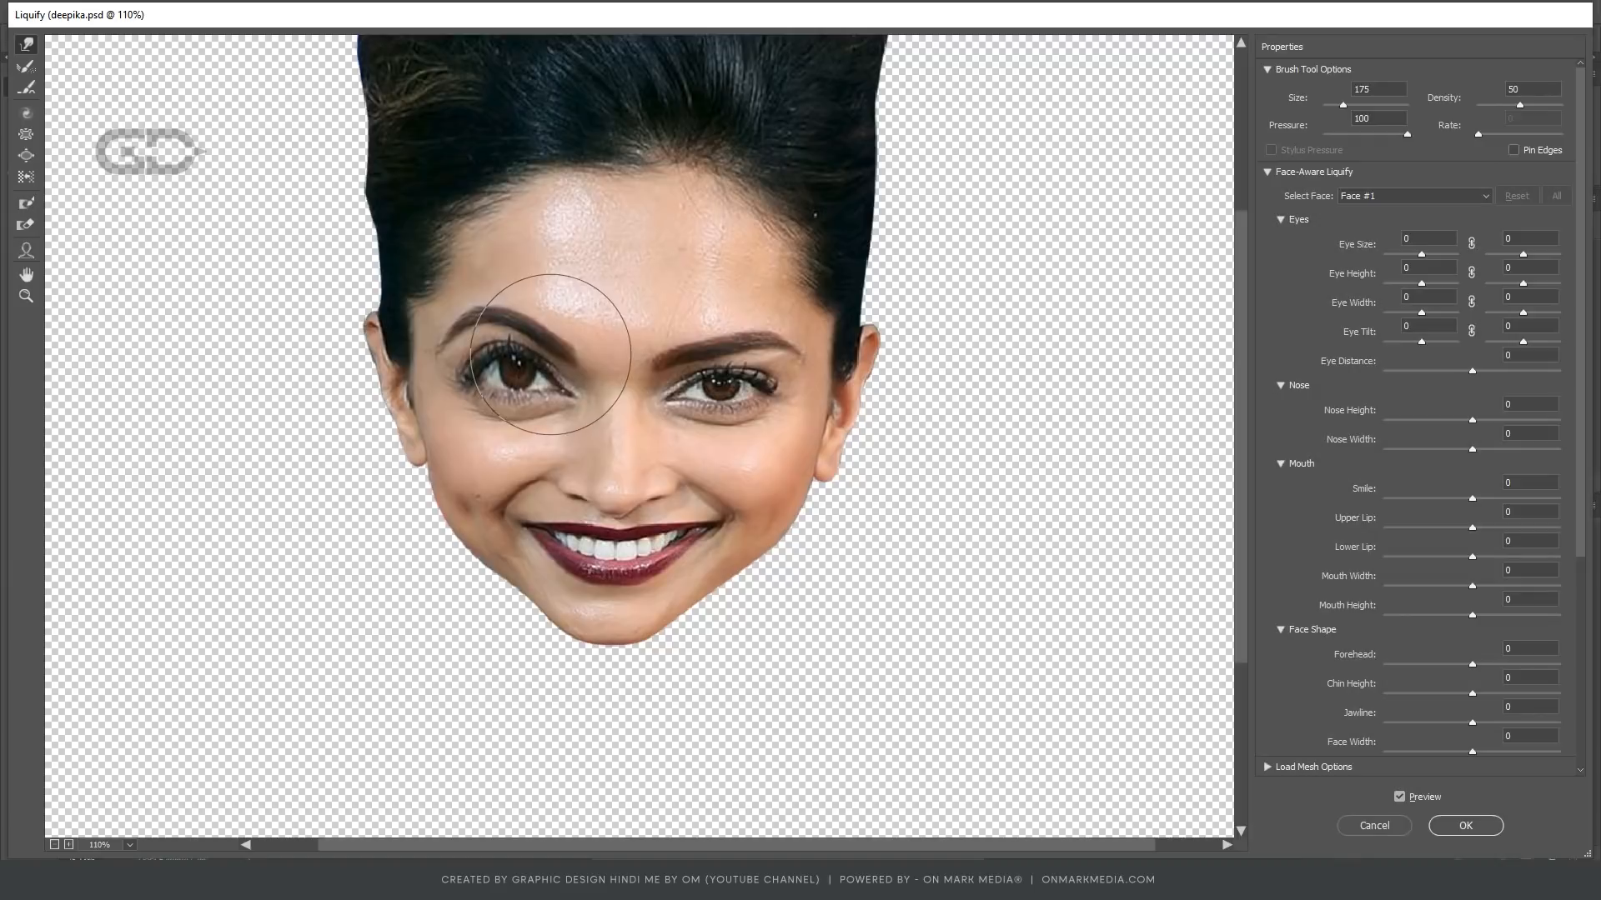
mouse_move(744, 375)
mouse_down()
mouse_move(758, 329)
mouse_move(689, 344)
mouse_move(763, 332)
mouse_up()
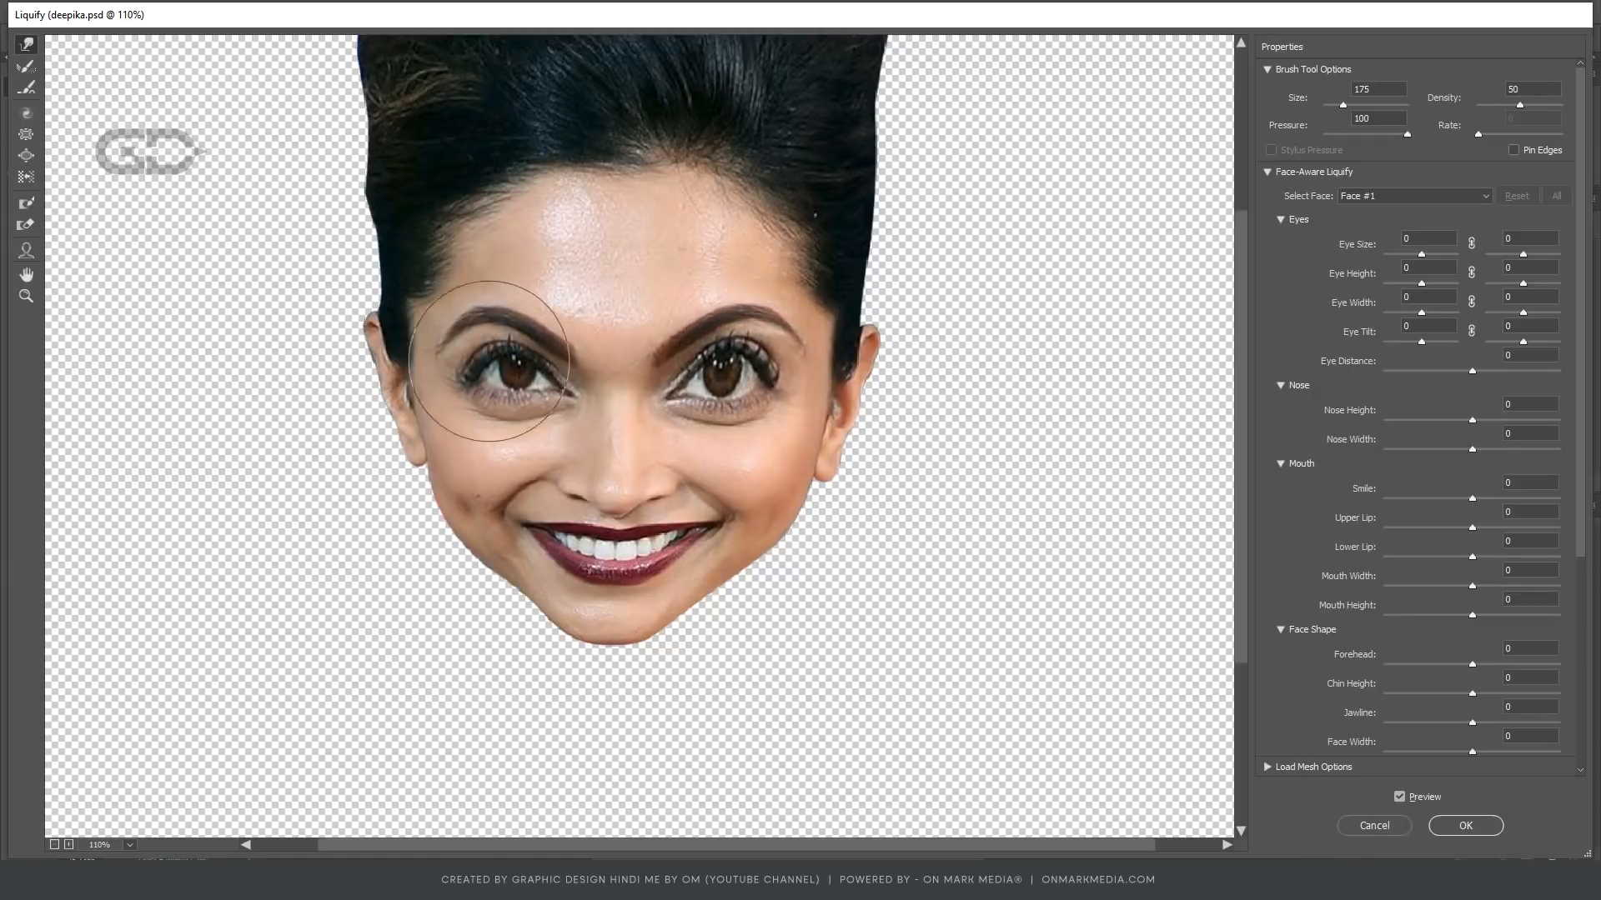
Step: Enlarge both eyes with the Bloat tool at brush size 200
click(26, 156)
click(510, 371)
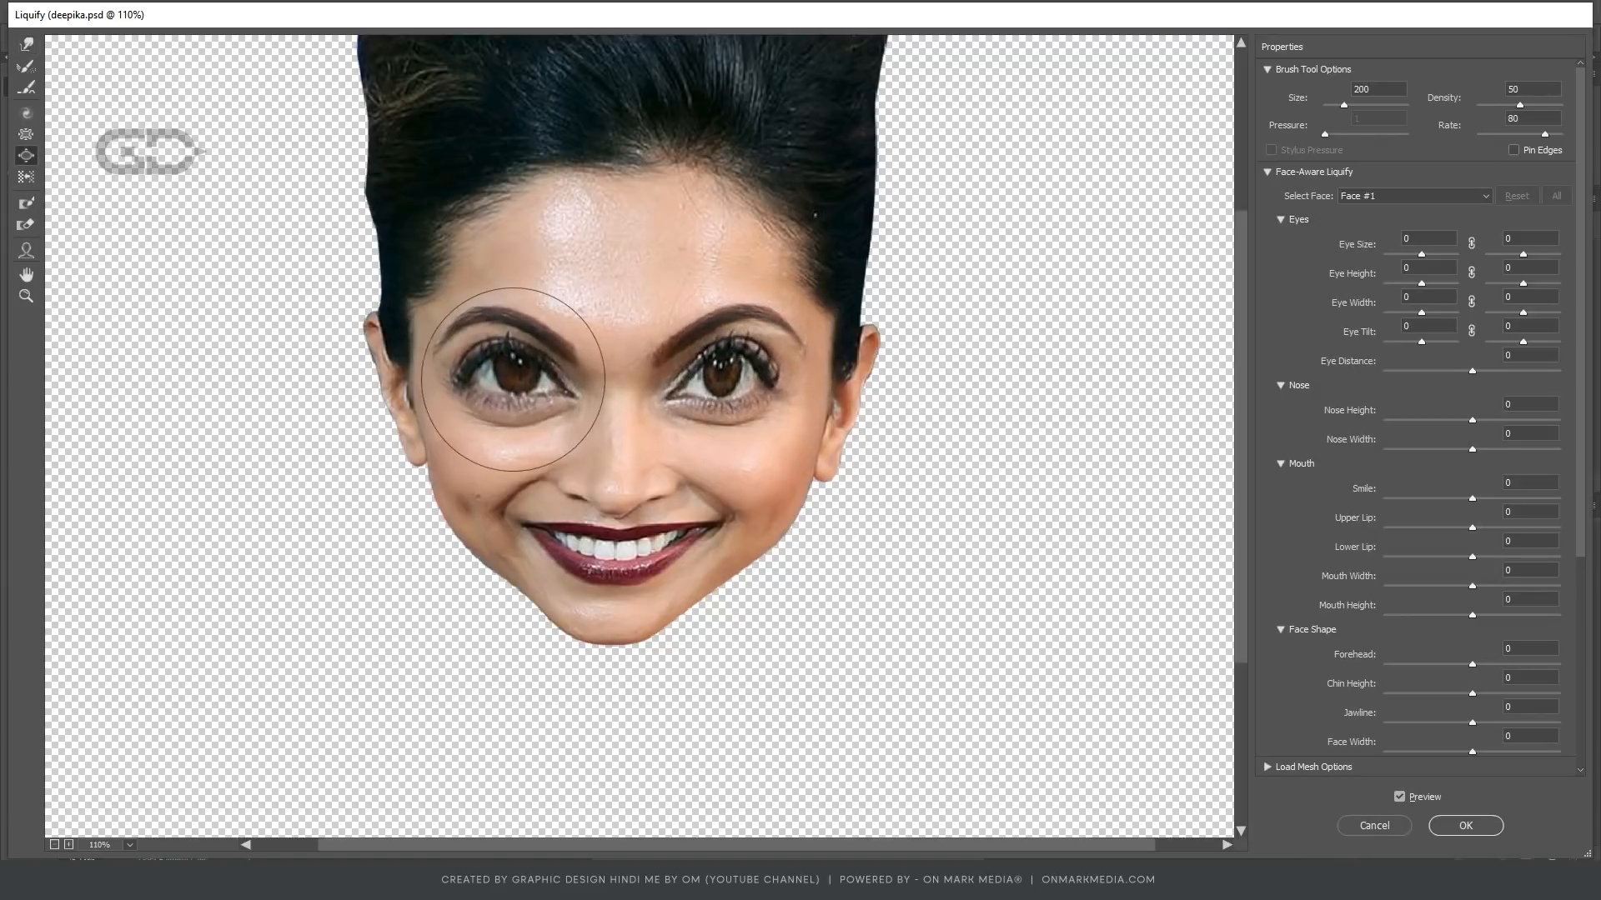
click(714, 379)
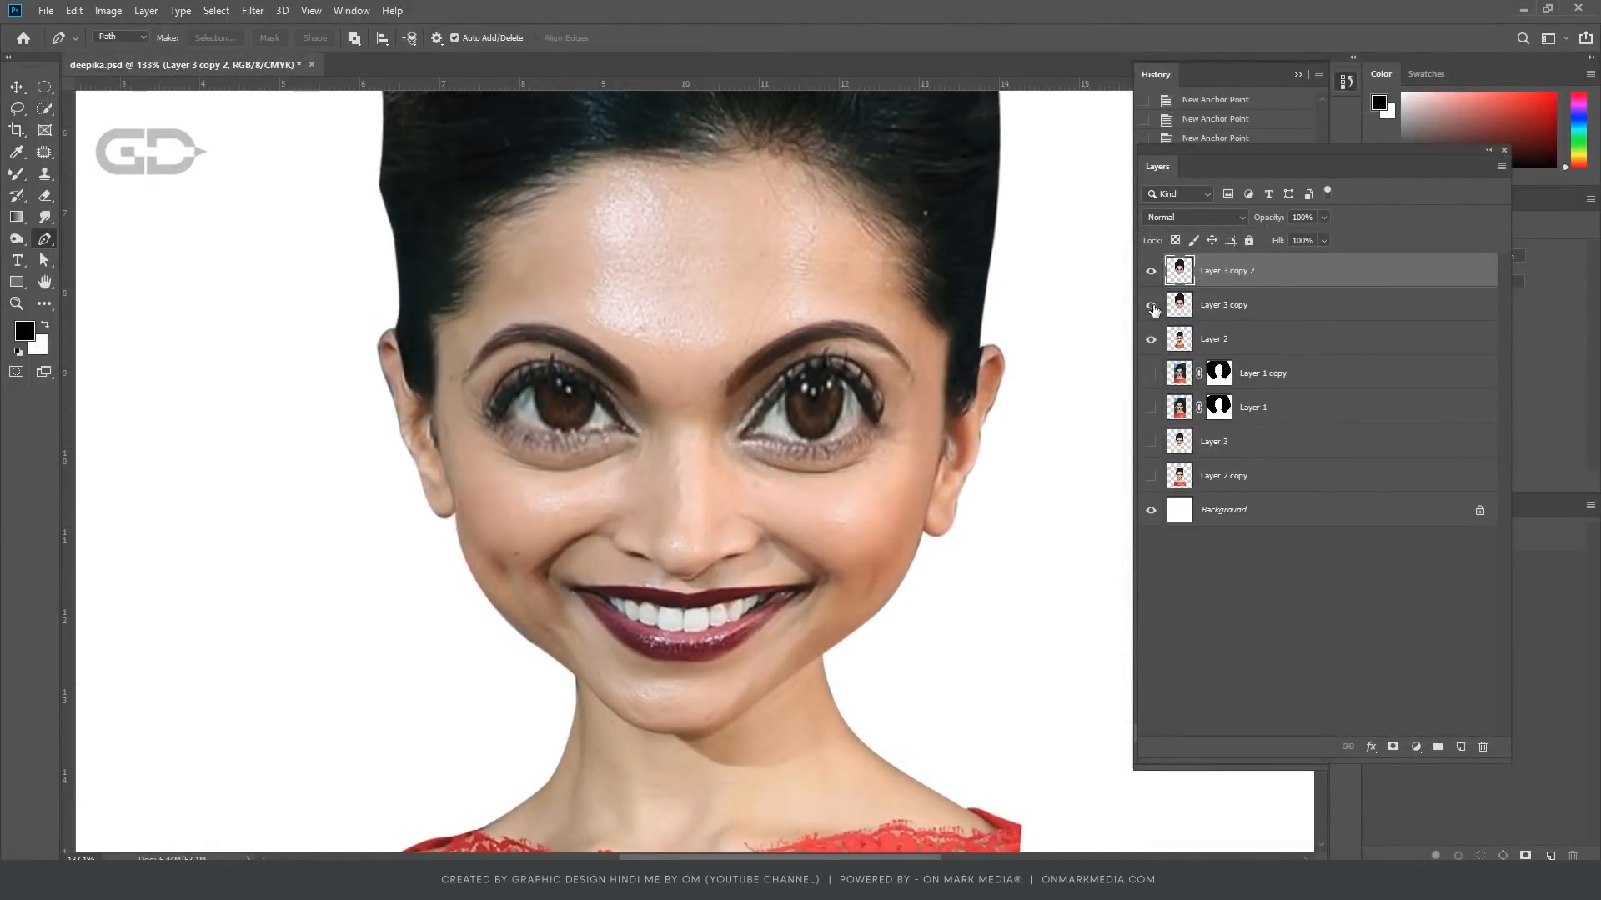
Step: Hide Layer 3 copy, move it between Layer 3 and Layer 2 copy, and make Layer 3 copy 2 active
click(1151, 305)
drag(1275, 311, 1268, 463)
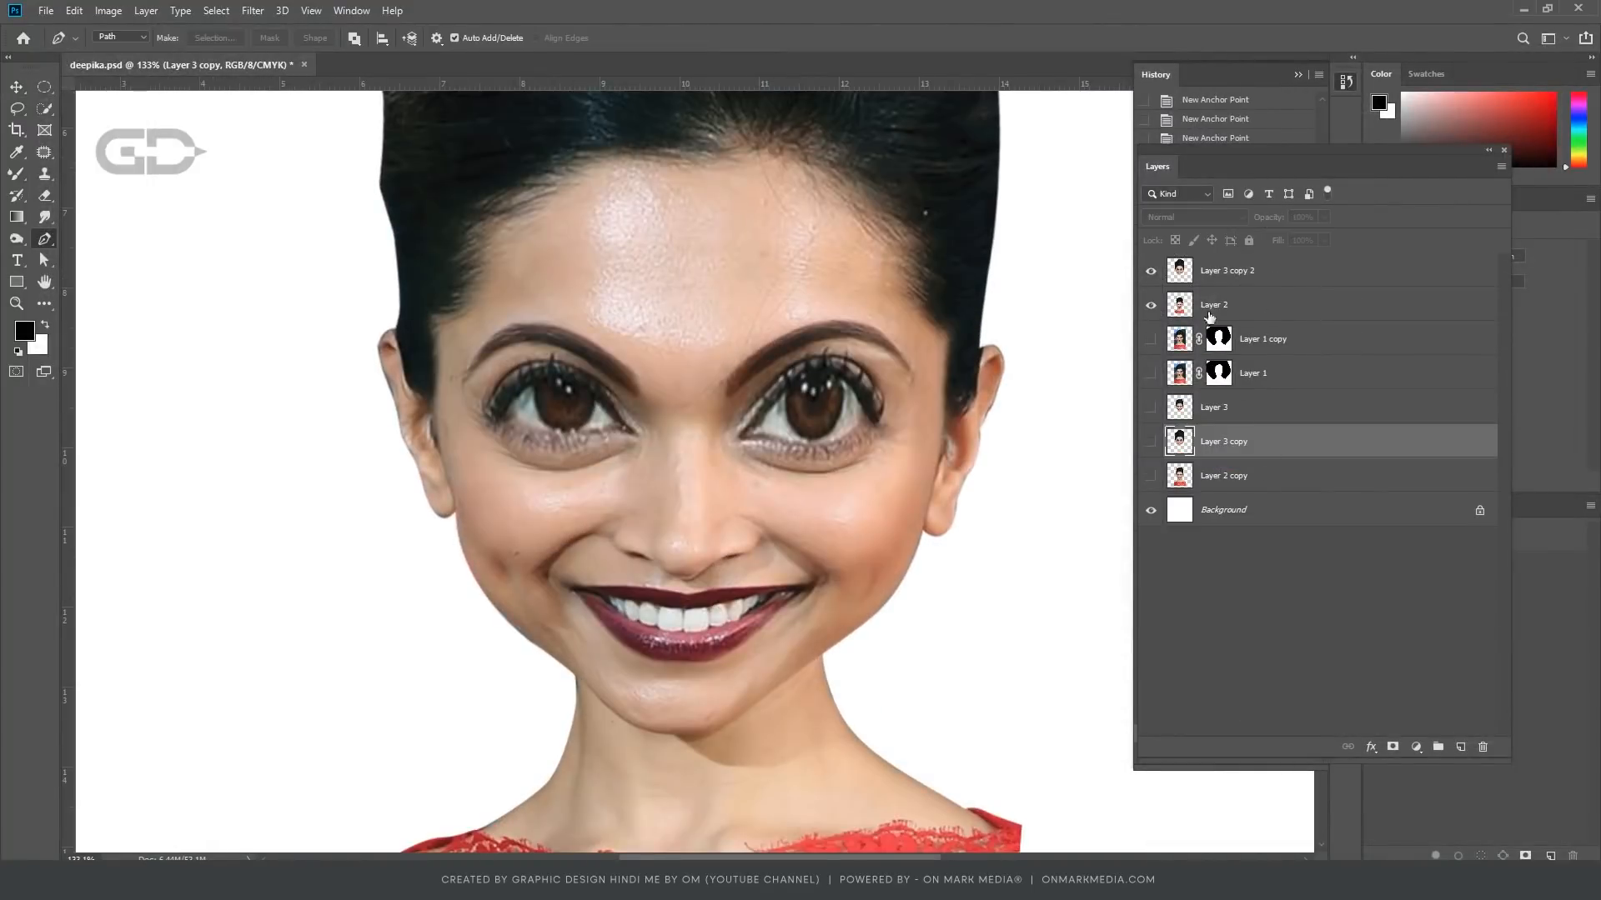
click(1257, 276)
Step: Draw a closed pen path around the left eye below the eyebrow and convert it to a selection
scroll(600, 415, up, 3)
click(707, 474)
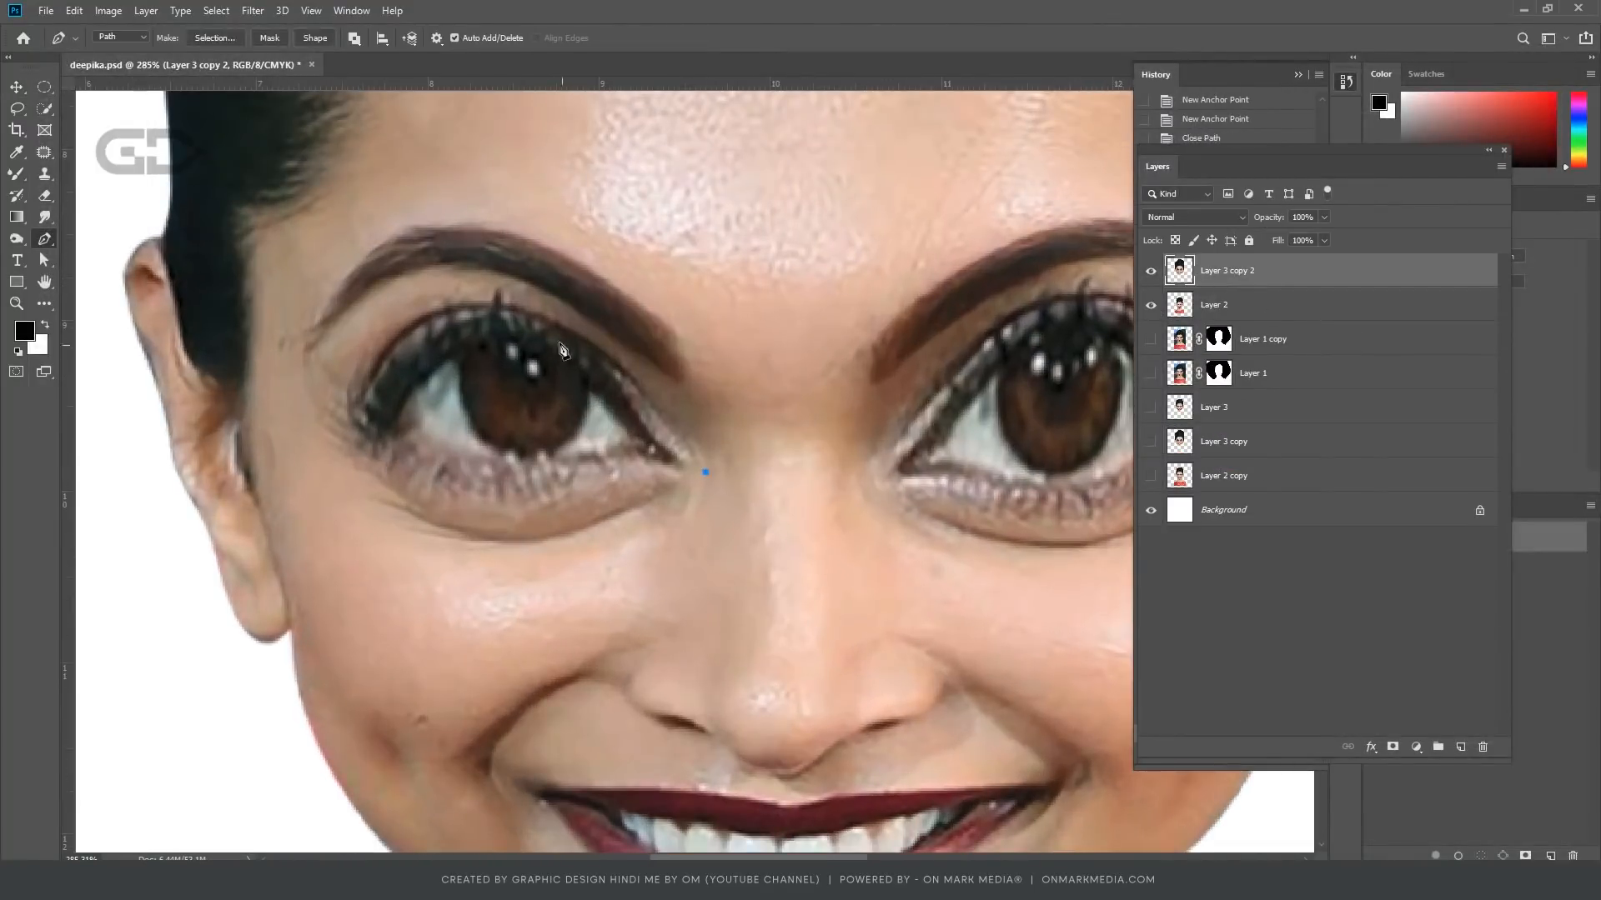
drag(433, 268, 423, 273)
drag(318, 370, 287, 417)
drag(399, 543, 487, 570)
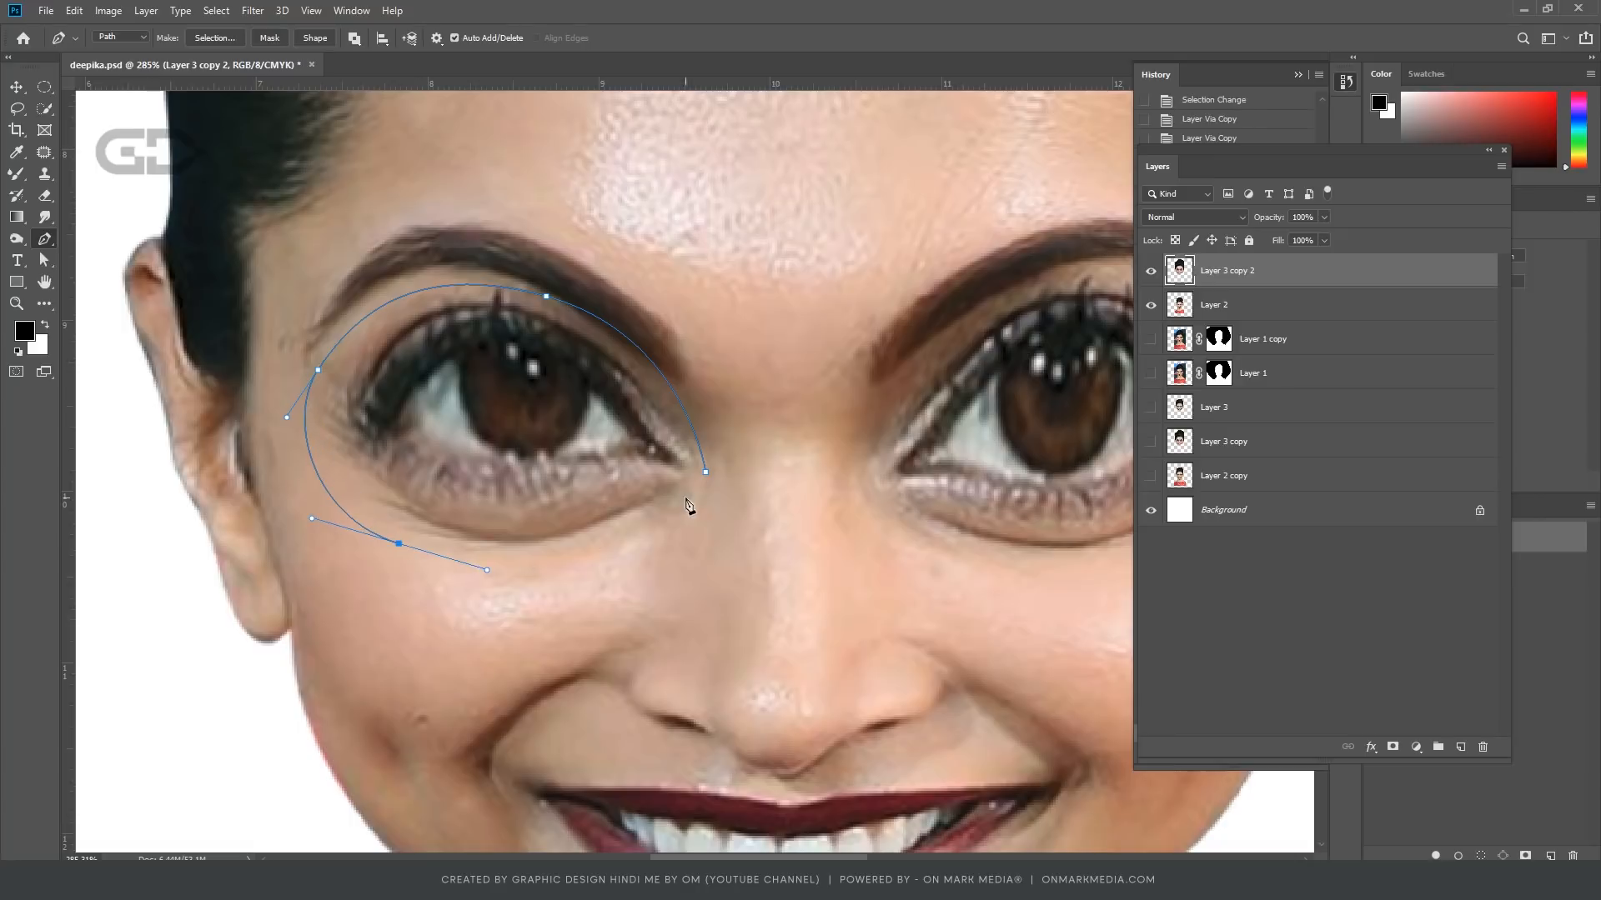
drag(707, 474, 774, 385)
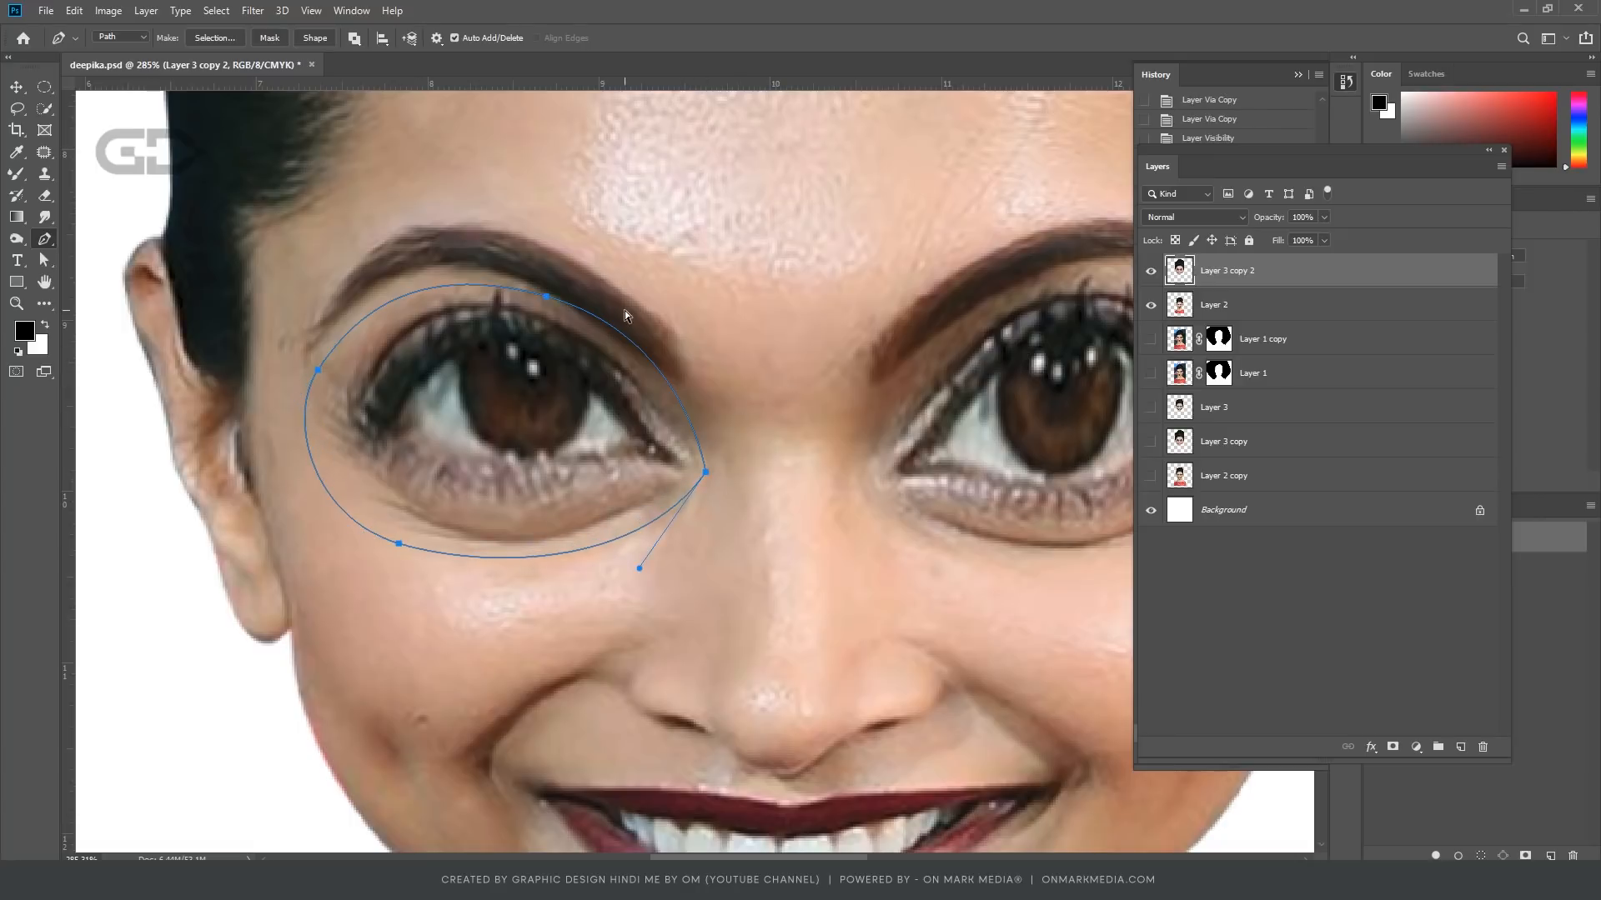
key(ctrl+Return)
Step: Fill the selected left eye area using Content-Aware with Color Adaptation, Normal mode and 100% opacity
click(74, 10)
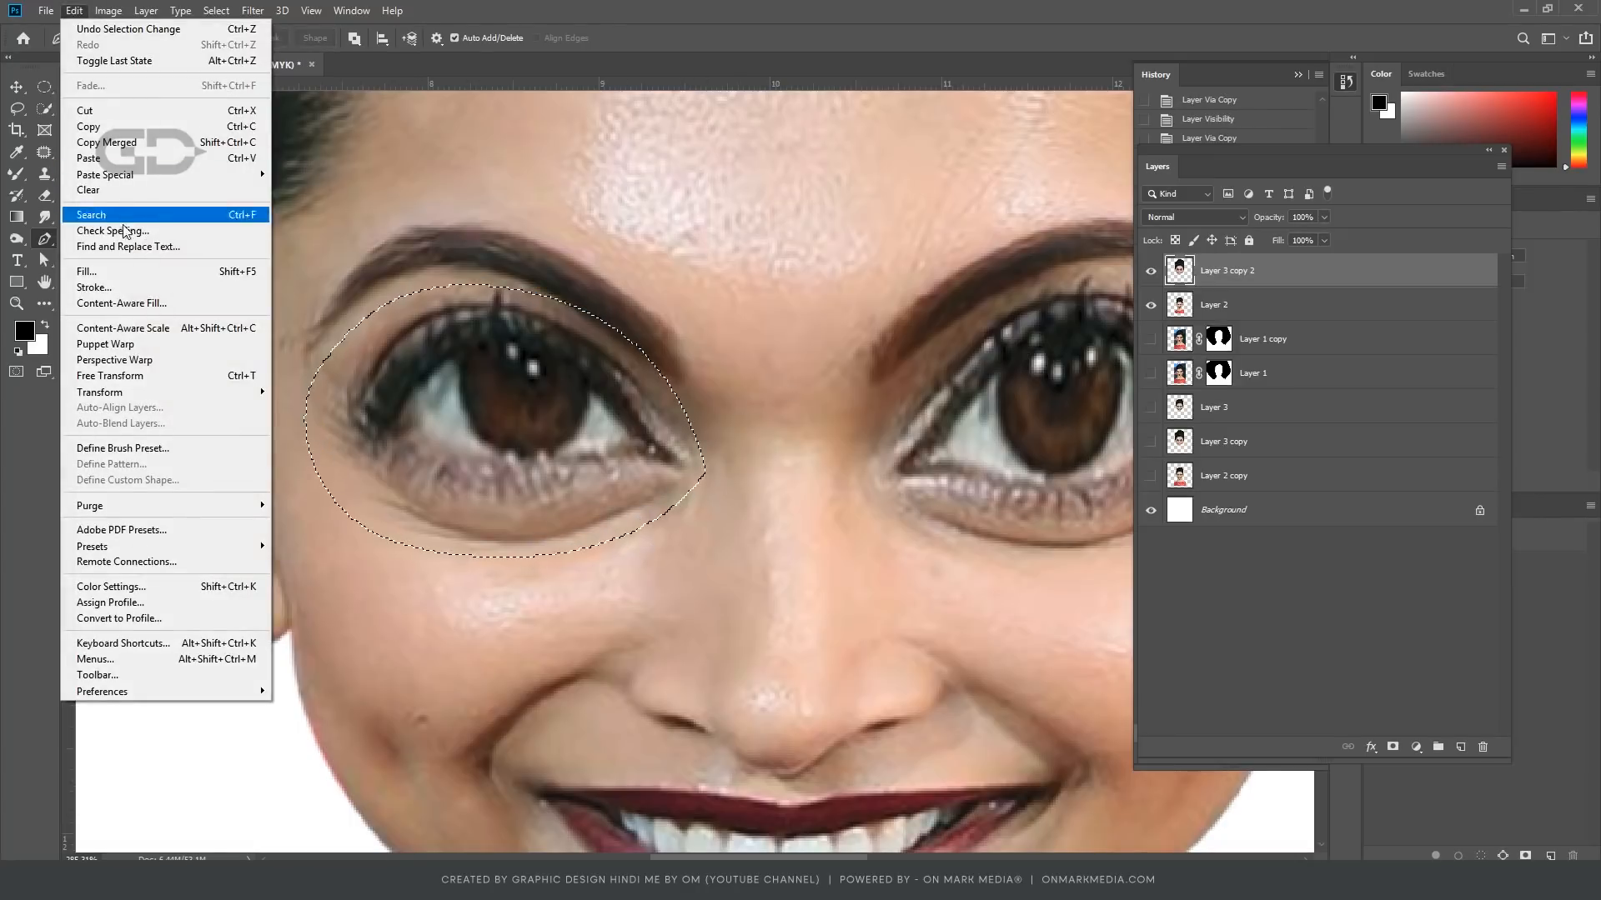
click(98, 271)
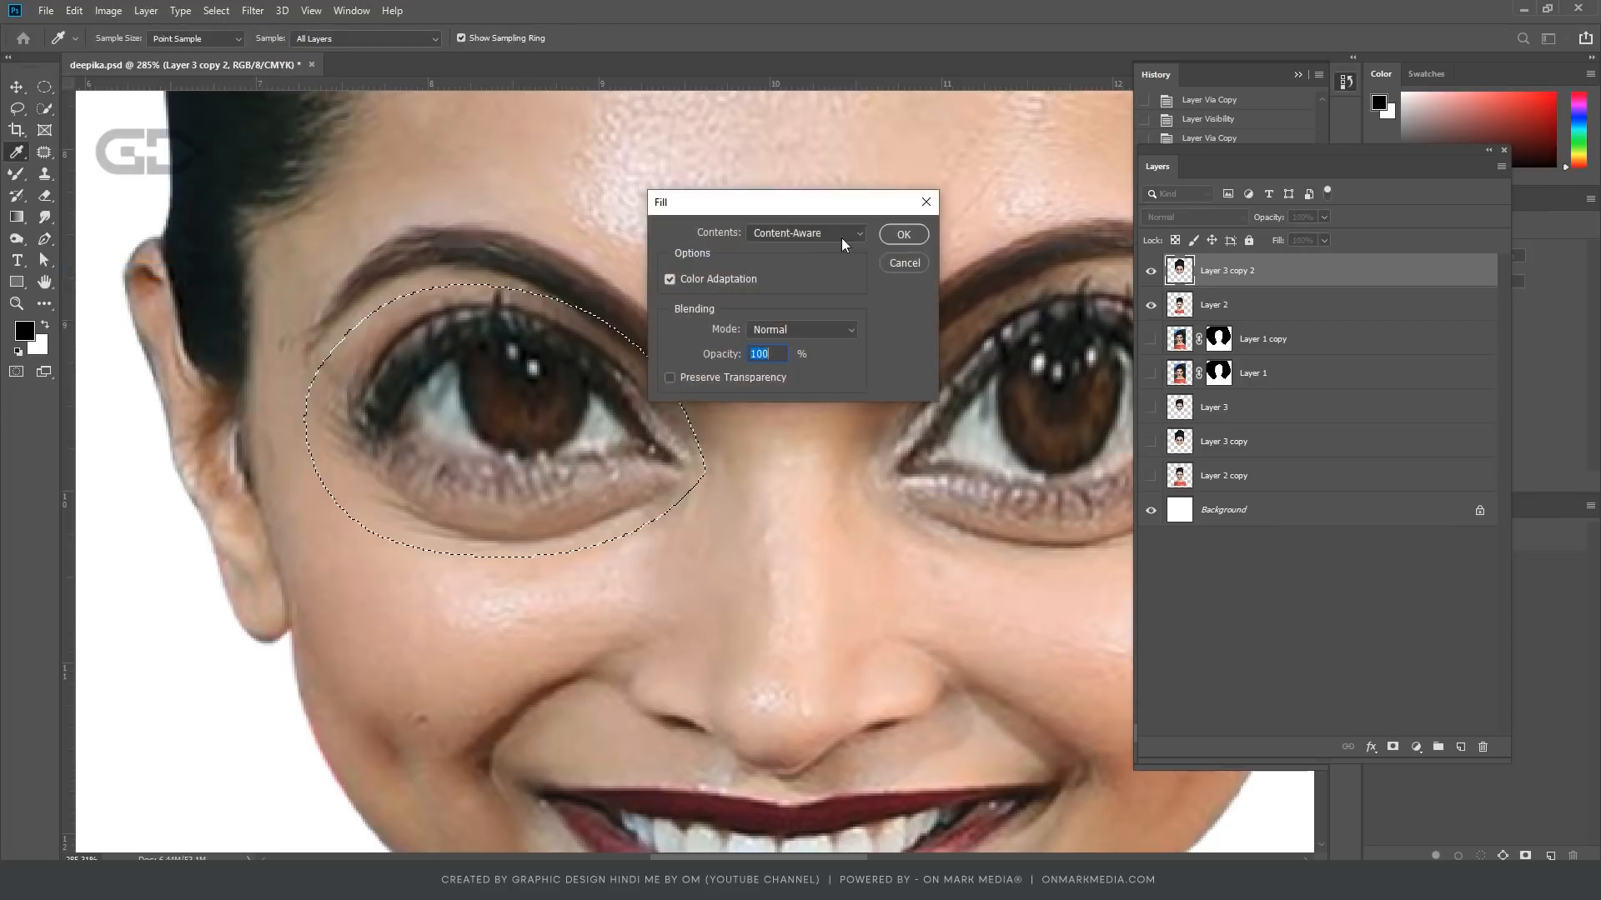
click(842, 238)
click(823, 233)
click(885, 238)
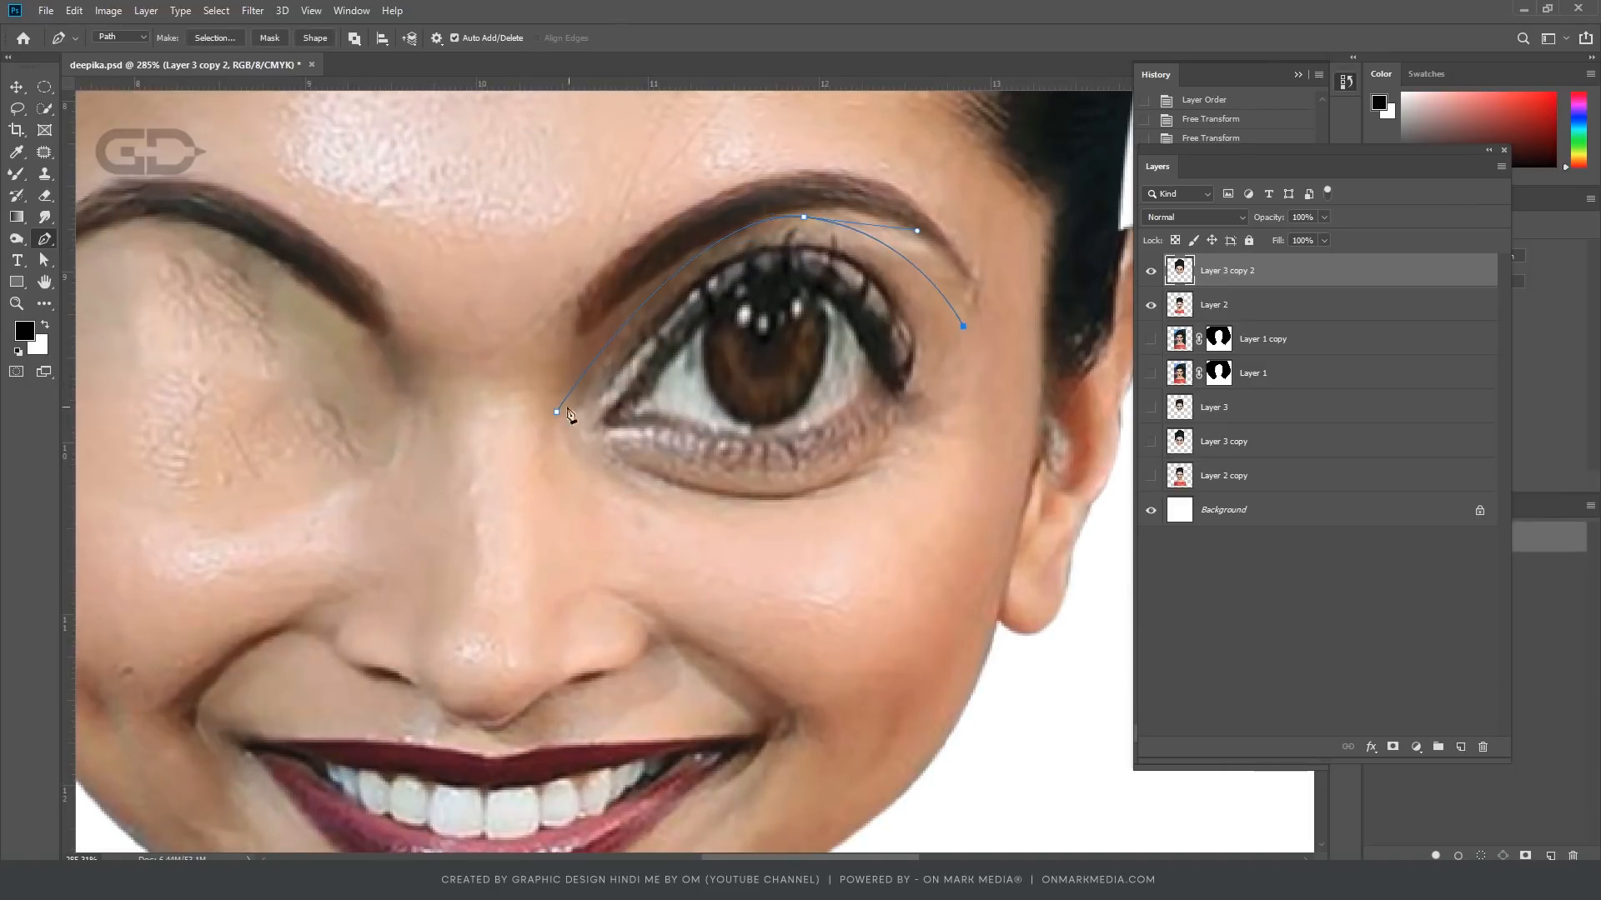
Step: Close the pen path around the right eye and replace the enclosed area with a Content-Aware fill
drag(871, 500, 858, 525)
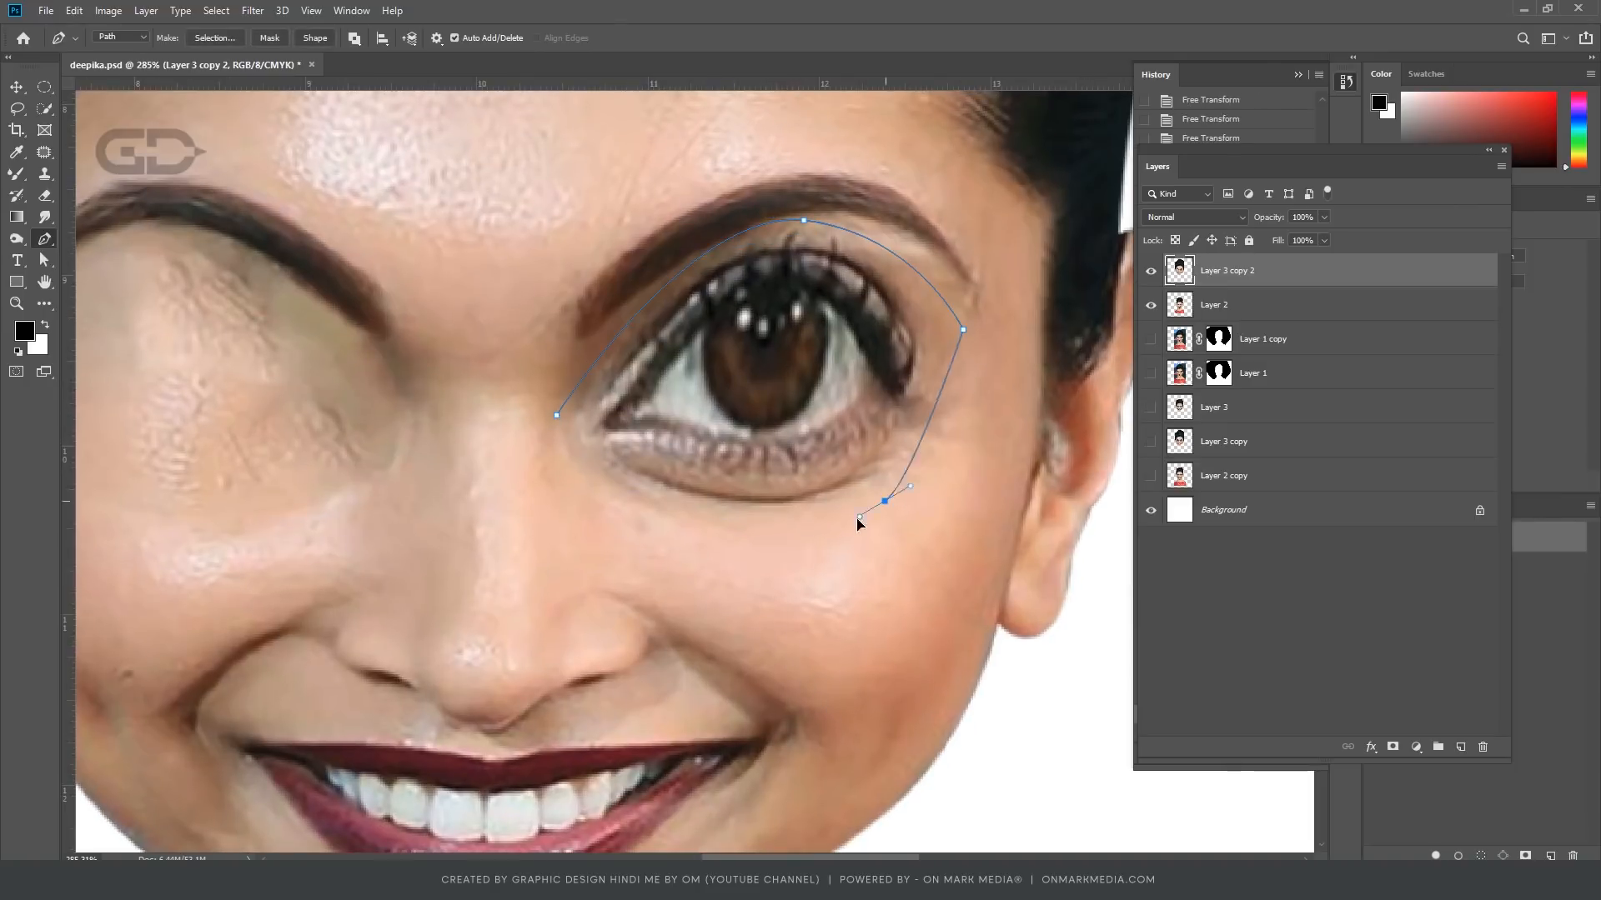
drag(558, 413, 608, 529)
click(75, 10)
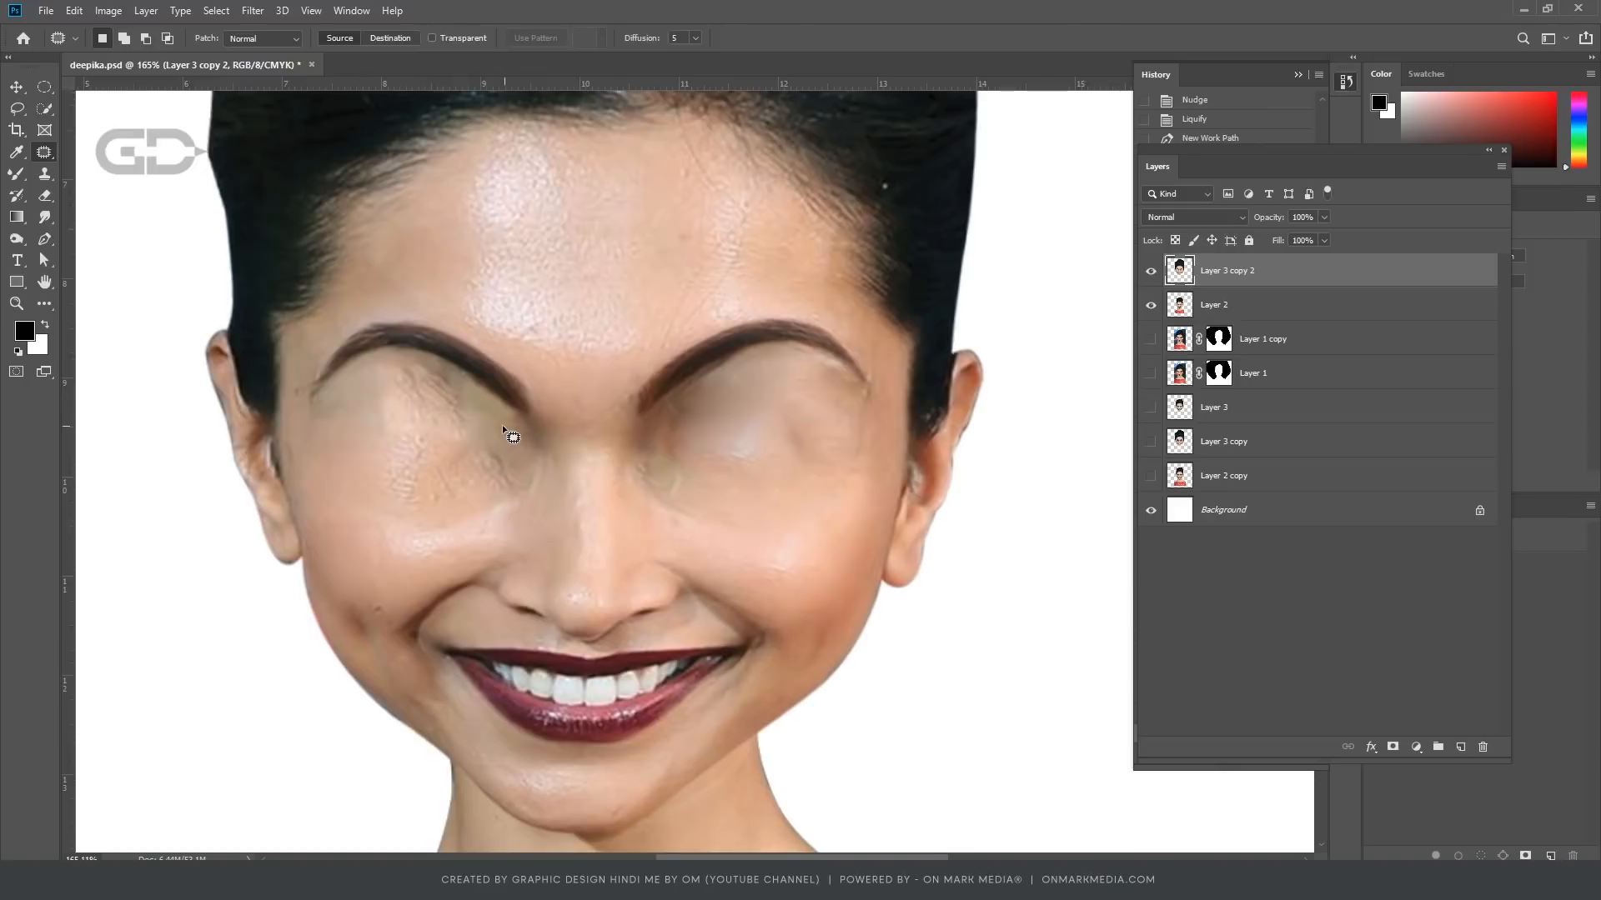
Step: Choose the Mixer Brush, enlarge it to 100 px, make trial smoothing strokes on the forehead and undo the last one
scroll(511, 436, up, 3)
click(16, 175)
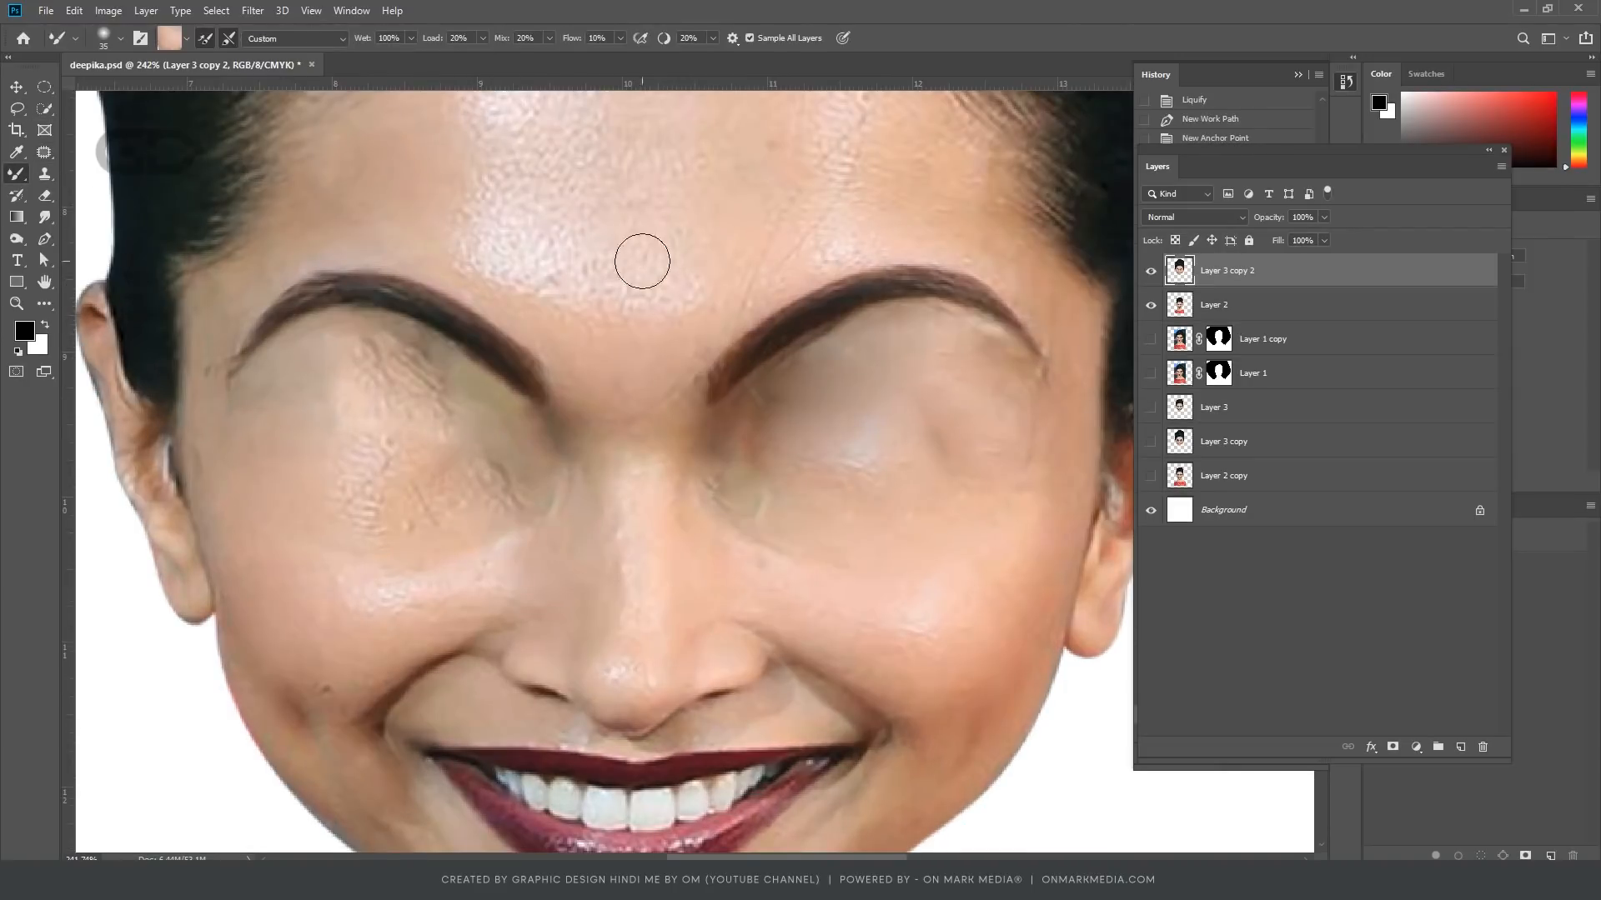
scroll(646, 265, down, 5)
scroll(667, 233, up, 4)
scroll(754, 246, up, 1)
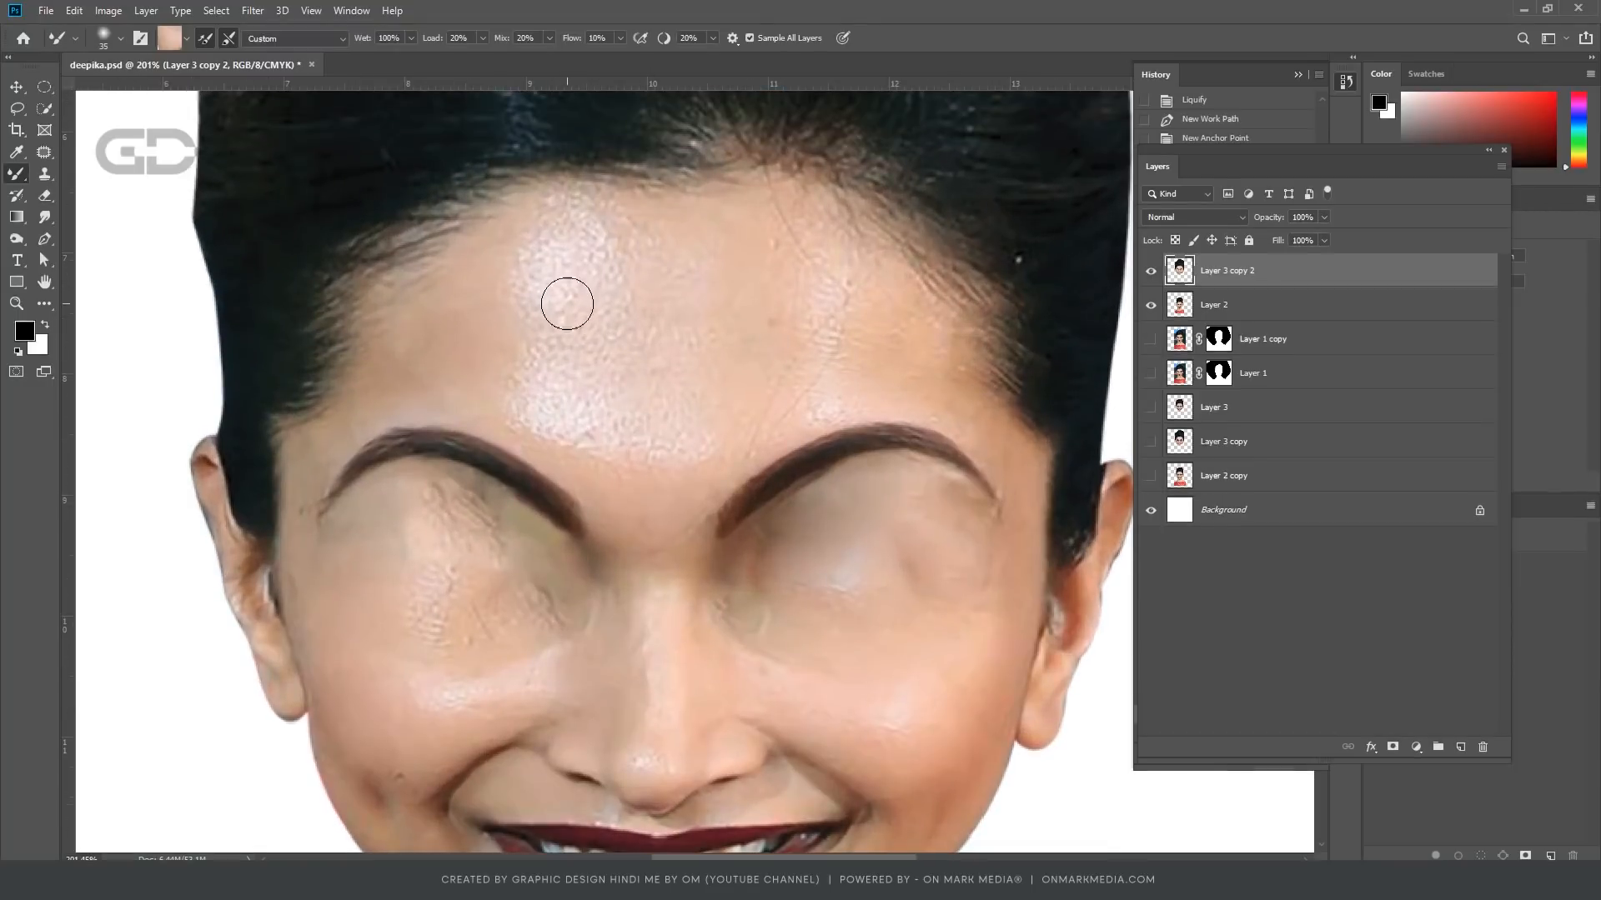
key(bracketright)
key(bracketright)
key(bracketright)
key(bracketright)
key(bracketright)
key(bracketright)
key(bracketright)
key(bracketright)
mouse_move(507, 309)
mouse_down()
mouse_move(578, 280)
mouse_move(565, 268)
mouse_move(547, 355)
mouse_up()
drag(321, 461, 389, 357)
key(ctrl+z)
Step: Set the Mixer Brush to 20% wet, 10% mix and 20% flow, and blend the shiny highlight on the forehead
text(2)
key(Return)
click(603, 38)
text(20)
drag(548, 349, 503, 323)
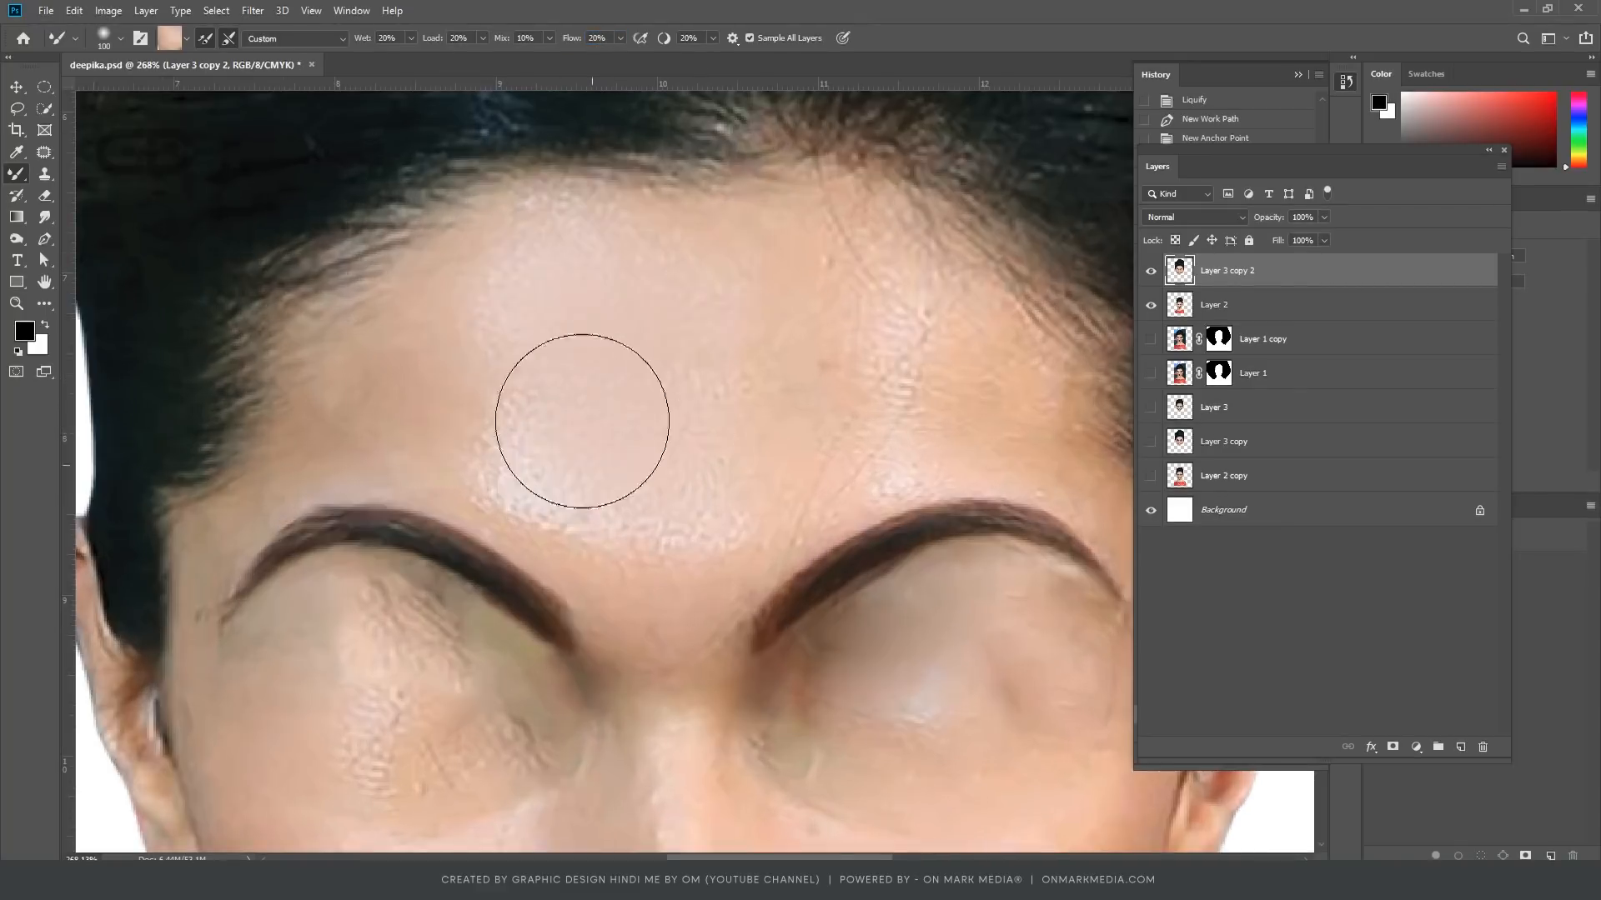
drag(583, 420, 461, 323)
mouse_move(631, 444)
mouse_down()
mouse_move(544, 500)
mouse_move(515, 464)
mouse_up()
Step: Reduce the brush to 70 px and smooth the right side of the forehead and the skin between the eyebrows
key(bracketleft)
key(bracketleft)
key(bracketleft)
drag(898, 367, 936, 311)
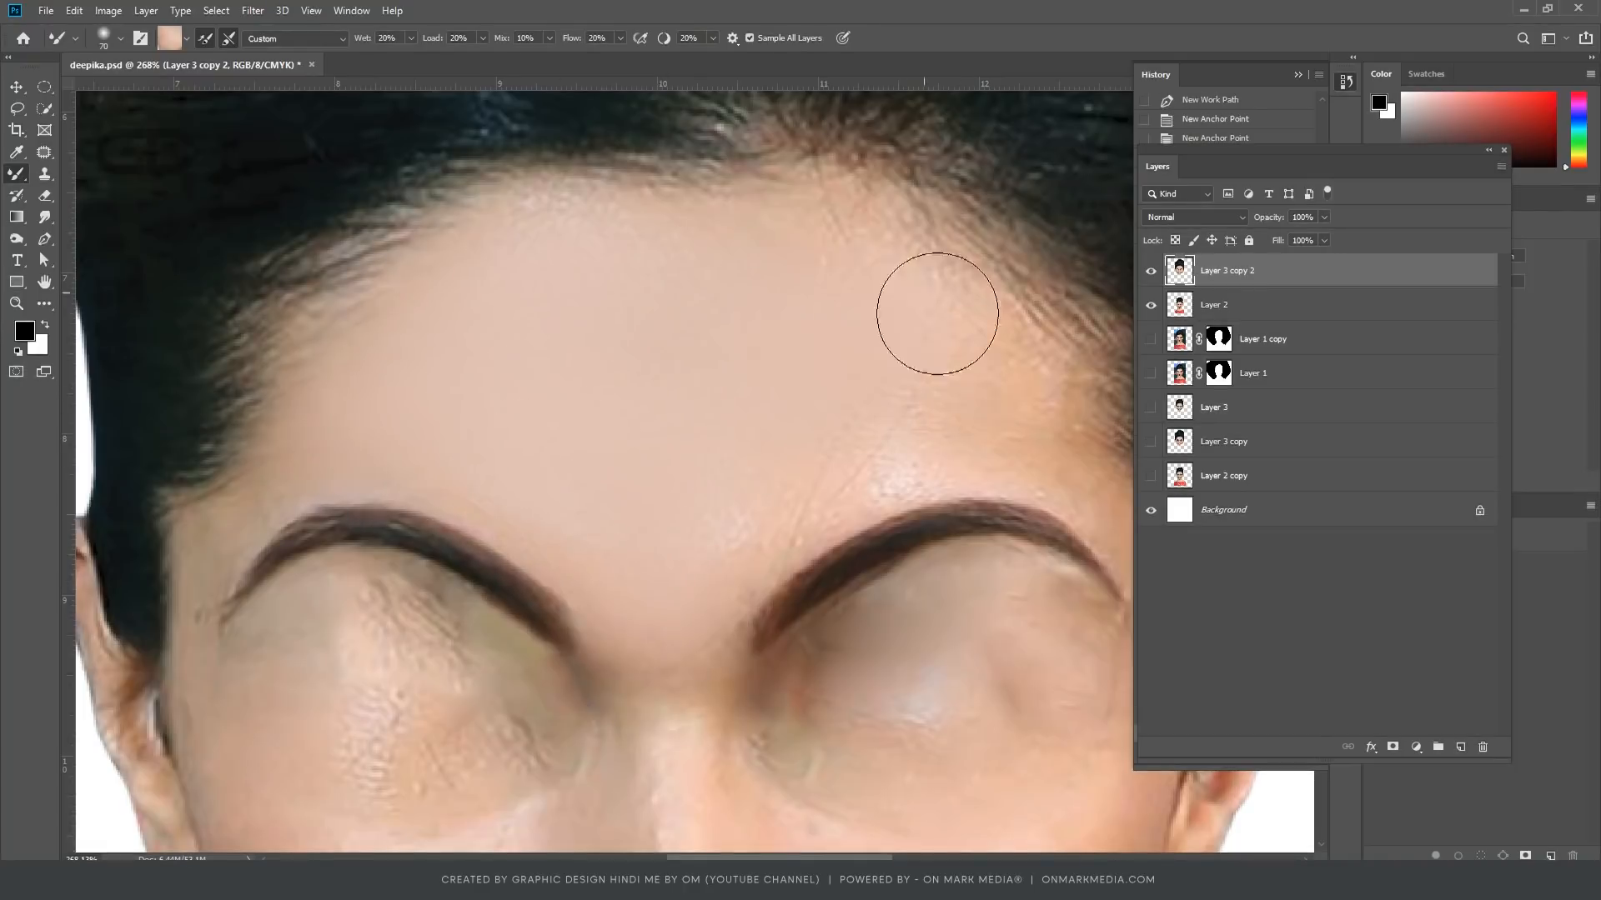
drag(793, 461, 647, 575)
scroll(676, 533, down, 2)
scroll(647, 742, up, 3)
mouse_move(657, 638)
mouse_down()
mouse_move(639, 757)
mouse_move(623, 715)
mouse_up()
scroll(623, 667, down, 1)
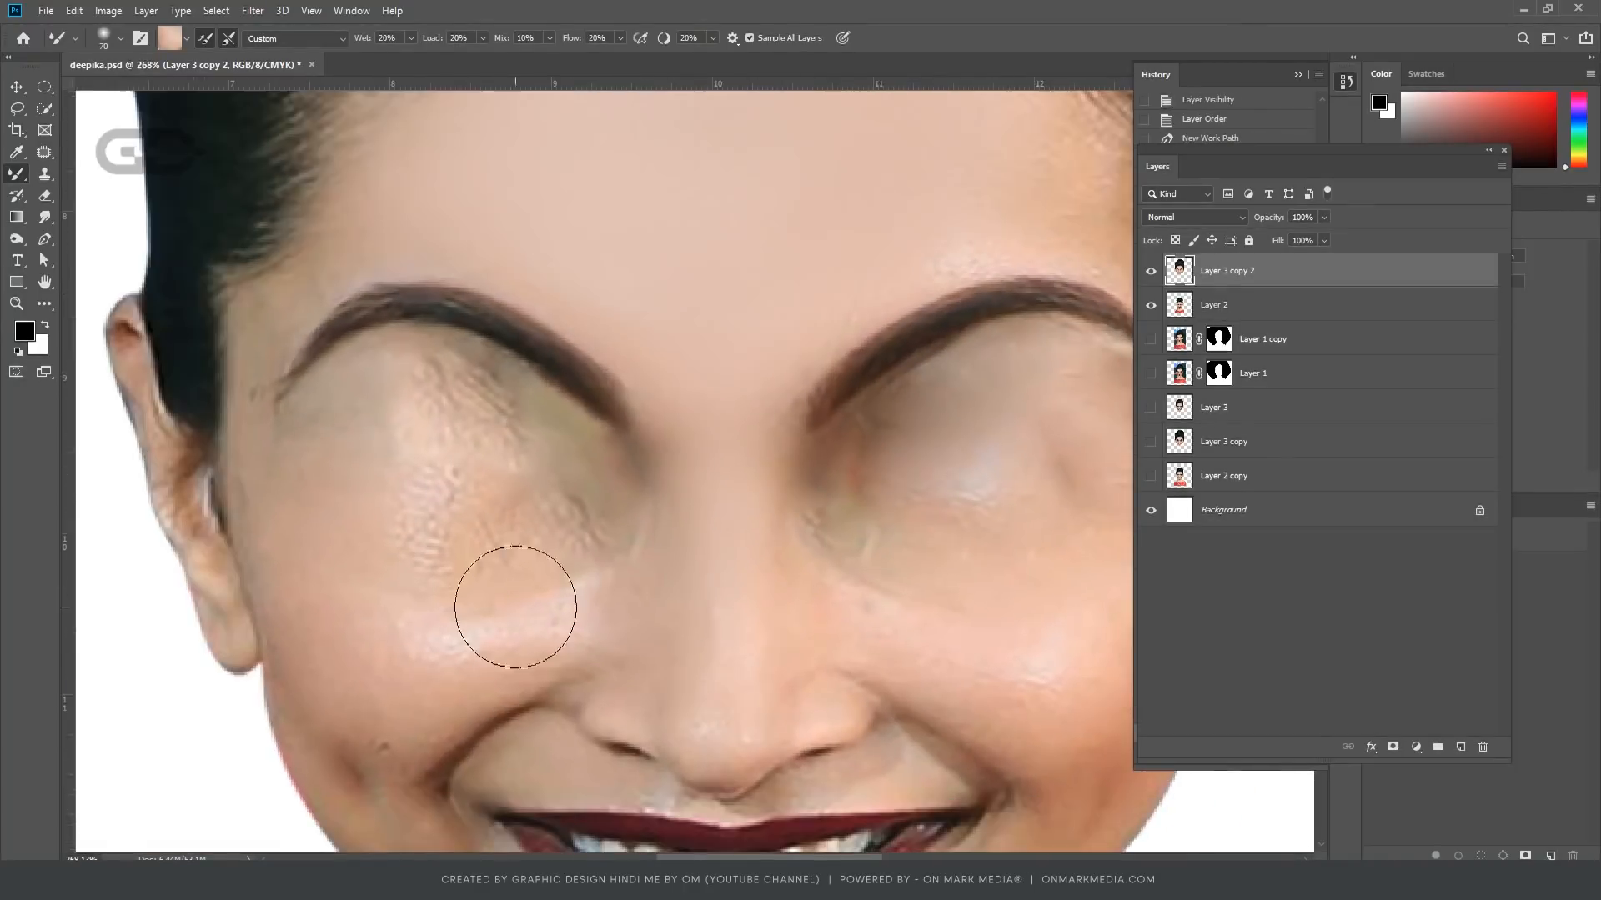
Step: Smooth the skin below the left eyebrow, on both cheeks and around the nose with the Mixer Brush
mouse_move(515, 608)
mouse_down()
mouse_move(464, 614)
mouse_move(456, 562)
mouse_move(394, 525)
mouse_move(433, 488)
mouse_move(382, 637)
mouse_move(532, 603)
mouse_move(443, 674)
mouse_up()
scroll(661, 486, down, 1)
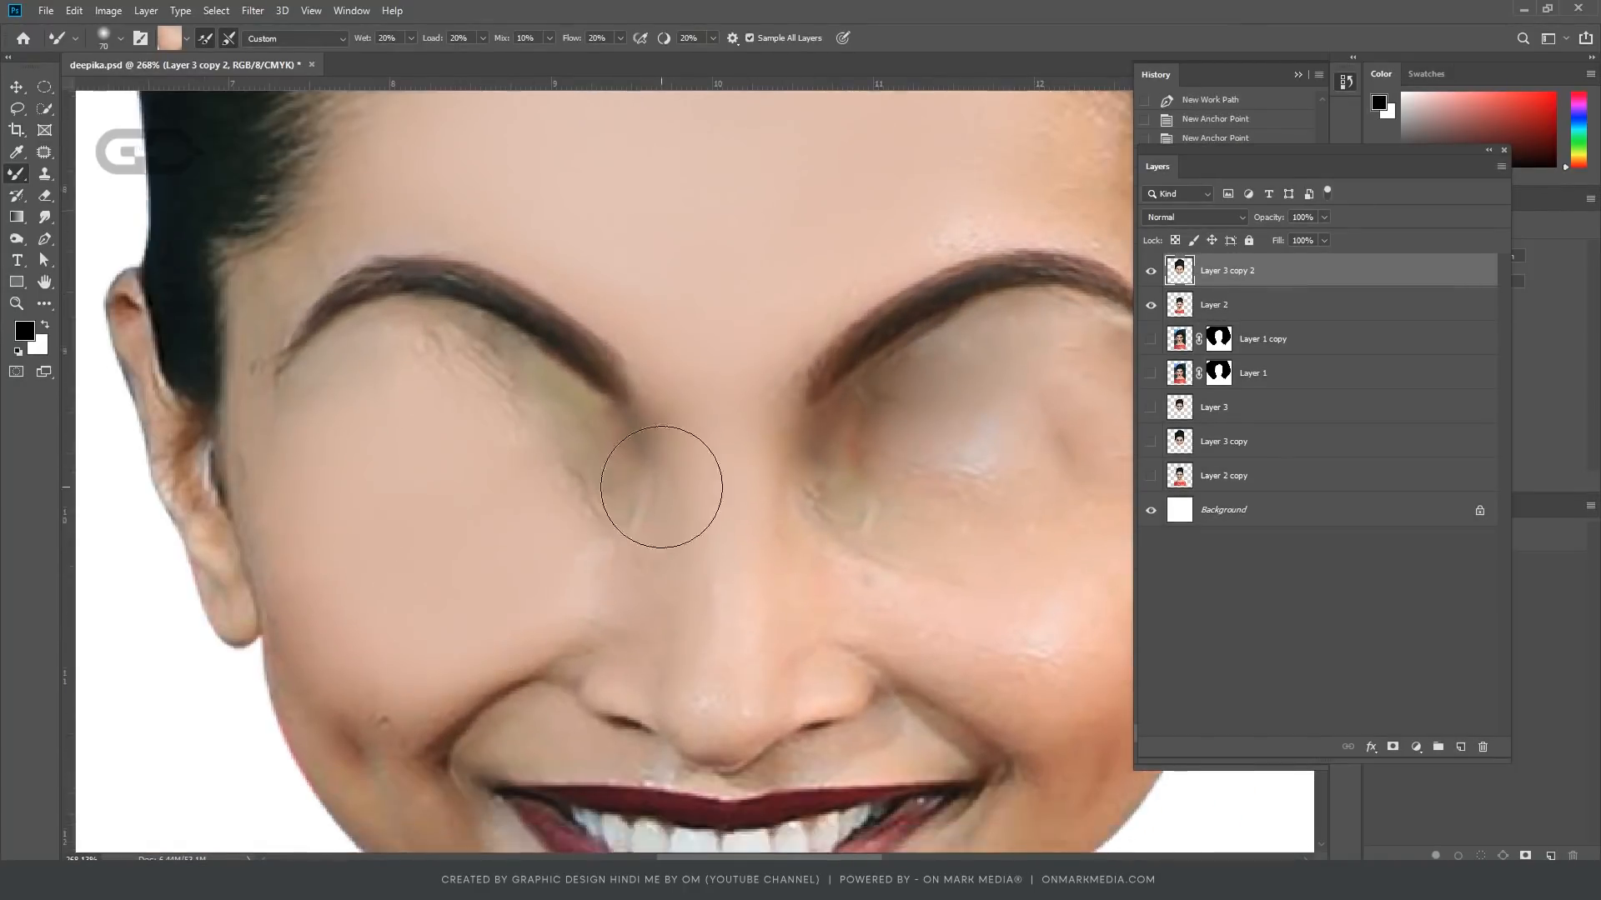
scroll(724, 482, up, 1)
mouse_move(725, 483)
mouse_down()
mouse_move(840, 616)
mouse_move(1011, 372)
mouse_move(790, 572)
mouse_up()
scroll(841, 597, down, 4)
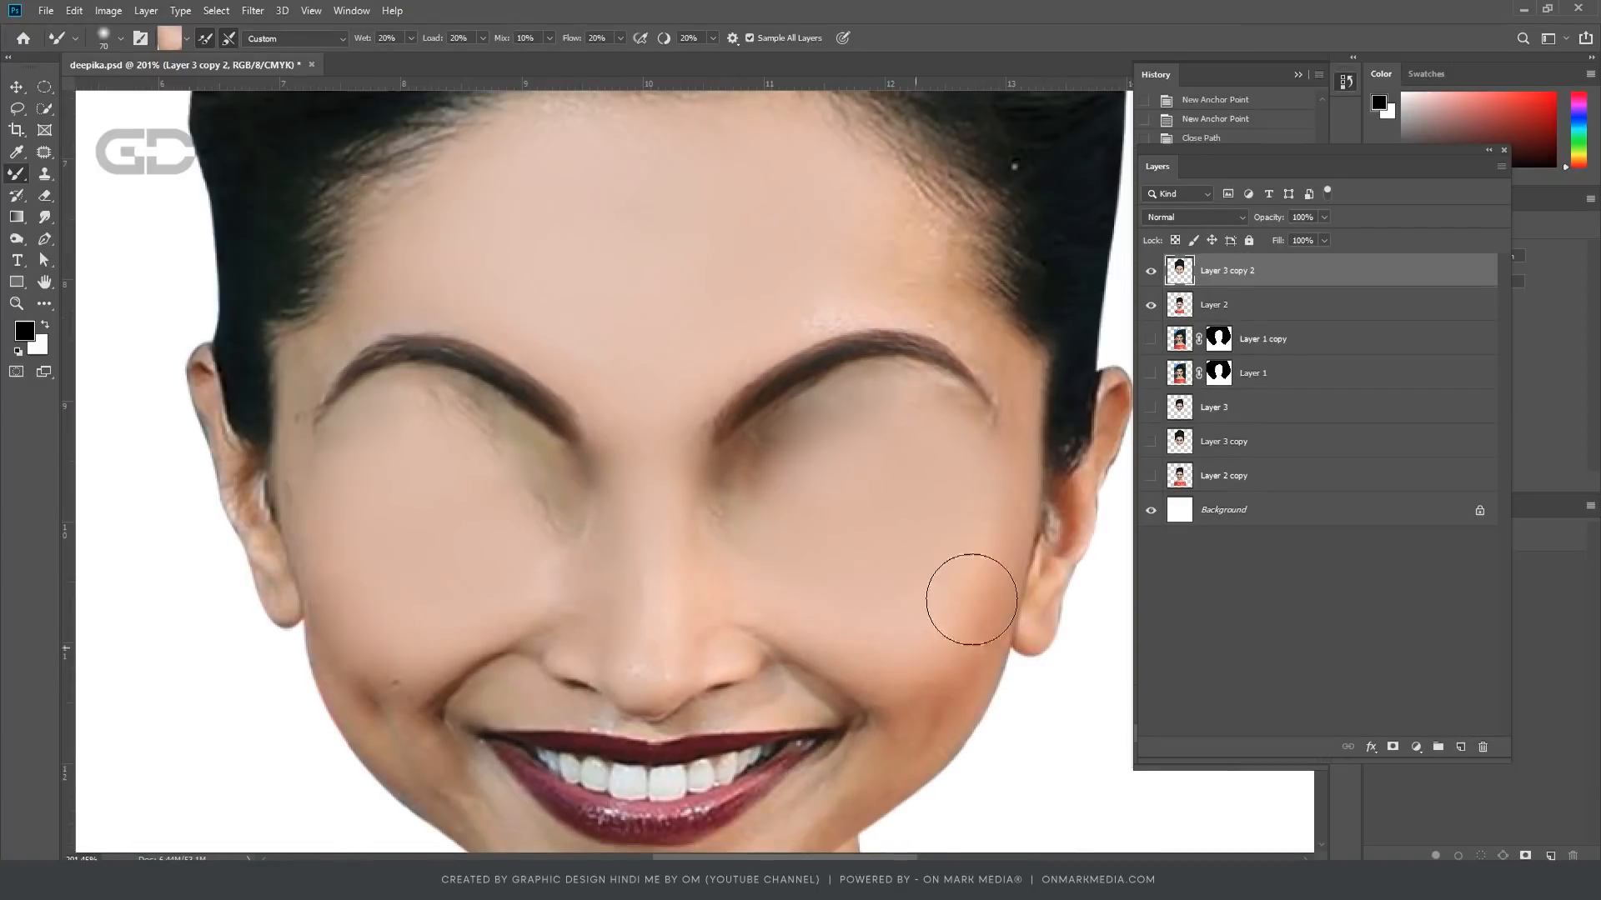
Step: Reduce the Mixer Brush to 40 px and blend the skin around the right eyebrow and the rest of the face
scroll(800, 534, down, 2)
scroll(914, 667, up, 4)
key(bracketleft)
key(bracketleft)
key(bracketleft)
mouse_move(799, 466)
mouse_down()
mouse_move(792, 637)
mouse_move(698, 716)
mouse_move(697, 690)
mouse_move(514, 729)
mouse_move(500, 787)
mouse_move(441, 696)
mouse_move(317, 615)
mouse_move(401, 664)
mouse_move(267, 498)
mouse_move(160, 444)
mouse_move(173, 431)
mouse_move(261, 486)
mouse_move(284, 554)
mouse_move(266, 475)
mouse_move(229, 554)
mouse_move(294, 630)
mouse_move(391, 693)
mouse_move(617, 787)
mouse_move(710, 713)
mouse_move(621, 786)
mouse_move(540, 774)
mouse_move(861, 575)
mouse_move(974, 418)
mouse_up()
scroll(701, 328, down, 5)
scroll(701, 329, up, 4)
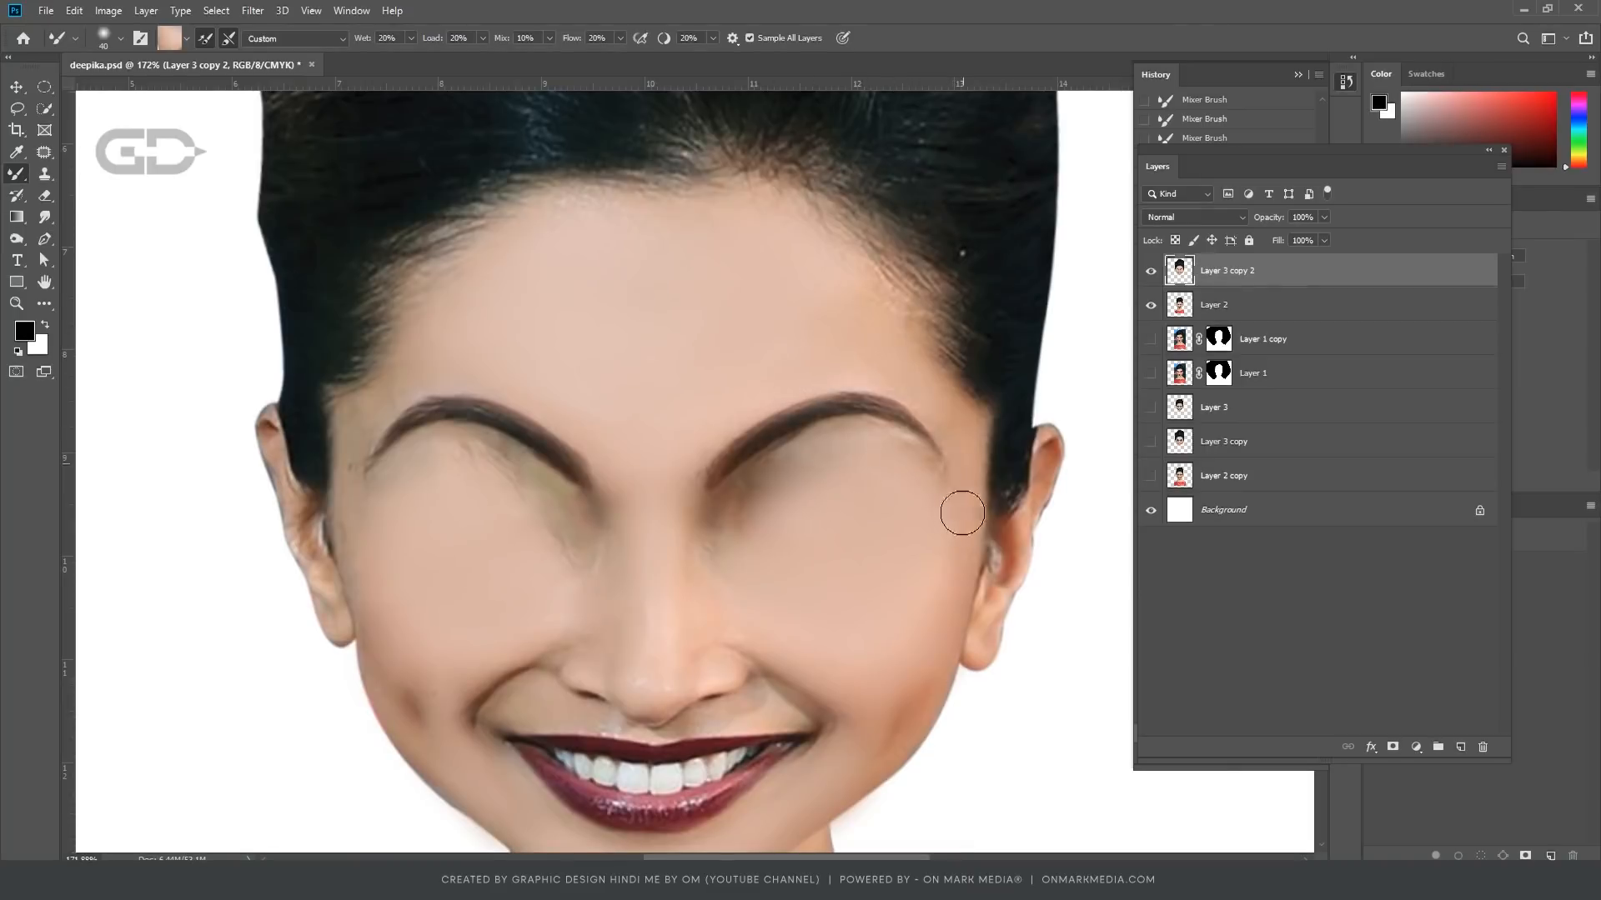
scroll(375, 400, down, 5)
scroll(376, 400, up, 3)
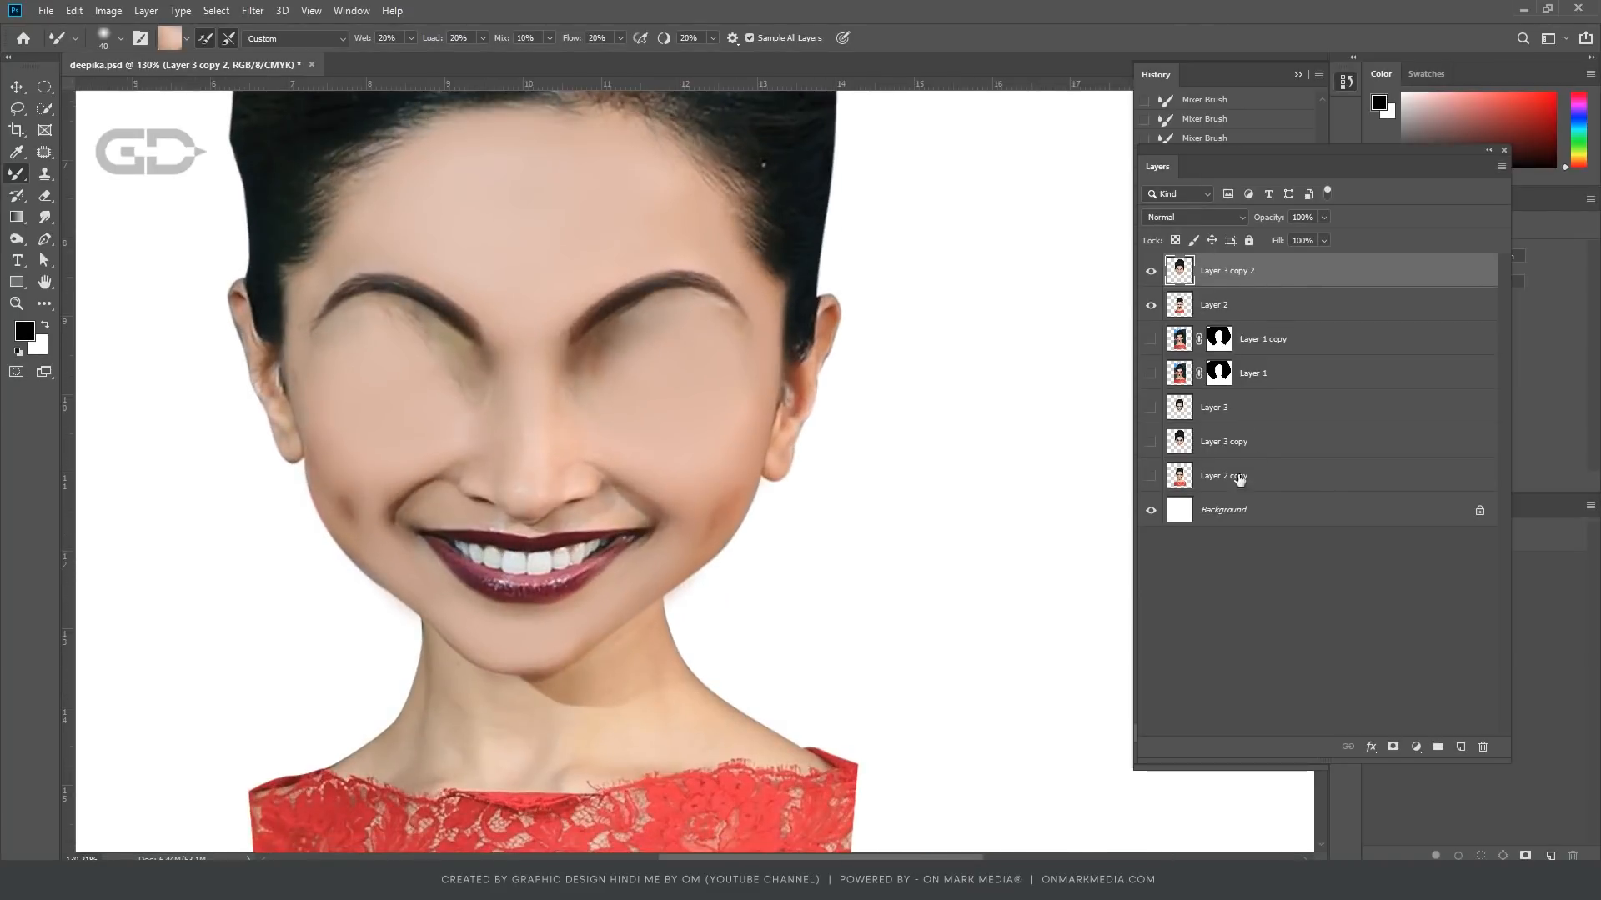
Step: Make Layer 2 active and smooth the neck skin below the chin with the Mixer Brush
click(1269, 313)
mouse_move(523, 729)
mouse_down()
mouse_move(500, 763)
mouse_move(442, 654)
mouse_move(636, 705)
mouse_move(550, 782)
mouse_up()
mouse_move(435, 663)
mouse_down()
mouse_move(414, 631)
mouse_move(530, 636)
mouse_up()
Step: Load Layer 2's pixels as a selection, enlarge the Mixer Brush to 200 px for blending the neck and shoulder skin, and deselect
scroll(345, 622, up, 1)
ctrl+click(1179, 306)
key(bracketright)
key(bracketright)
key(bracketright)
key(bracketright)
key(bracketright)
key(bracketright)
key(bracketright)
key(bracketright)
key(bracketright)
key(bracketright)
key(ctrl+d)
scroll(820, 595, down, 5)
scroll(703, 608, up, 3)
scroll(703, 634, down, 6)
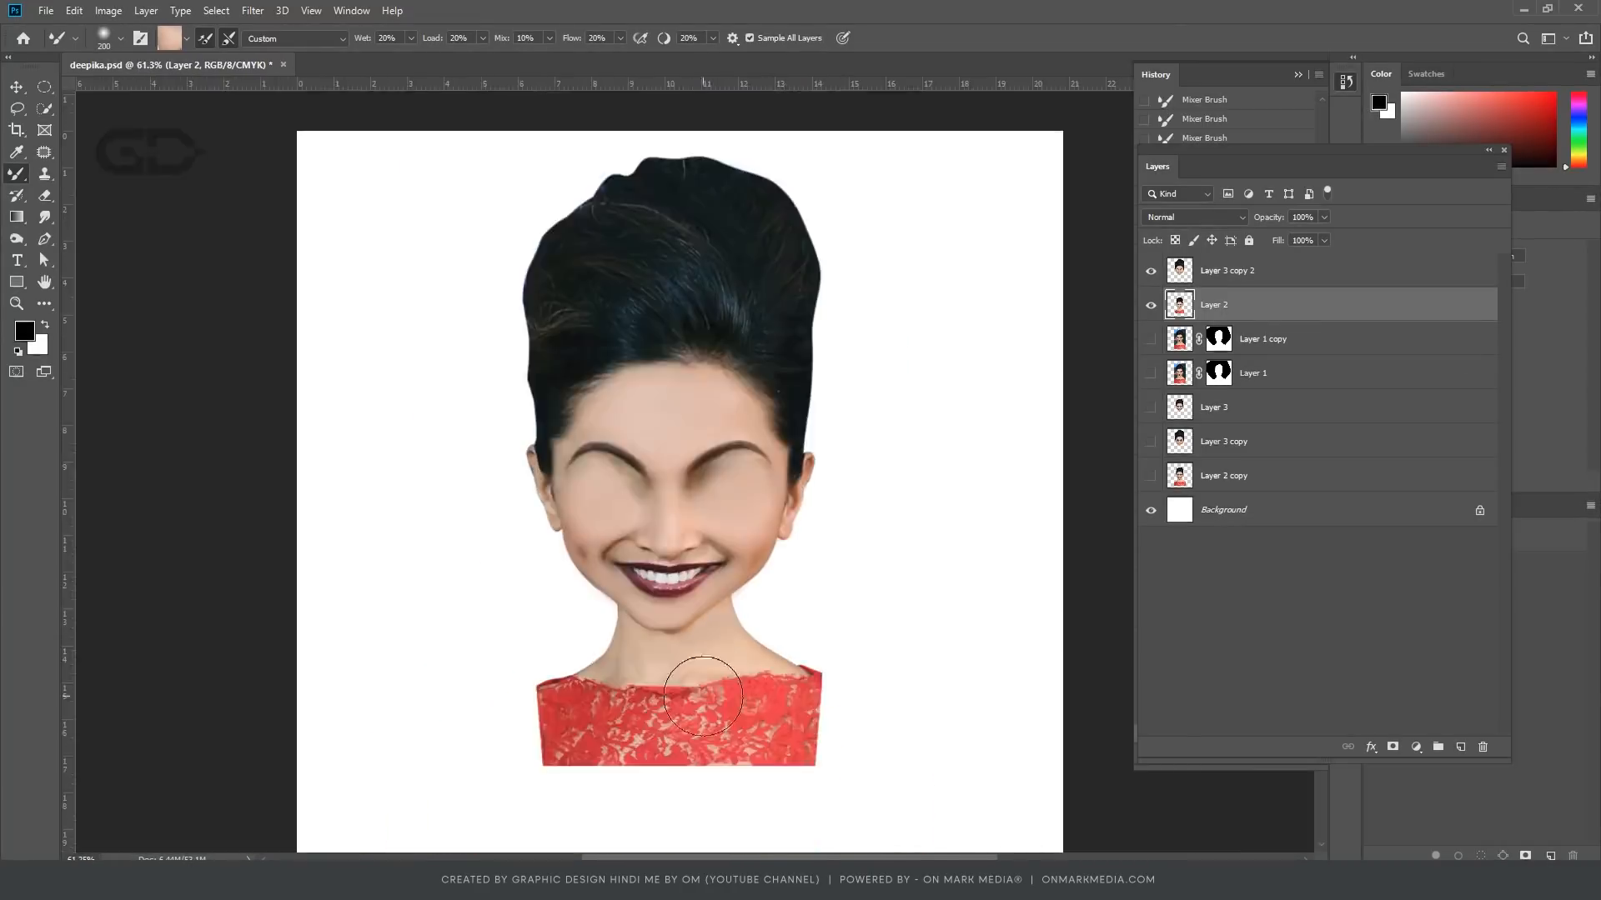
Step: Soften the hair outline and hairline on Layer 3 copy 2 with a 250 px Smudge tool at 5% strength
scroll(709, 658, up, 4)
key(v)
scroll(500, 396, up, 4)
scroll(650, 482, down, 3)
drag(650, 483, 632, 755)
click(44, 216)
click(1227, 271)
scroll(621, 629, down, 2)
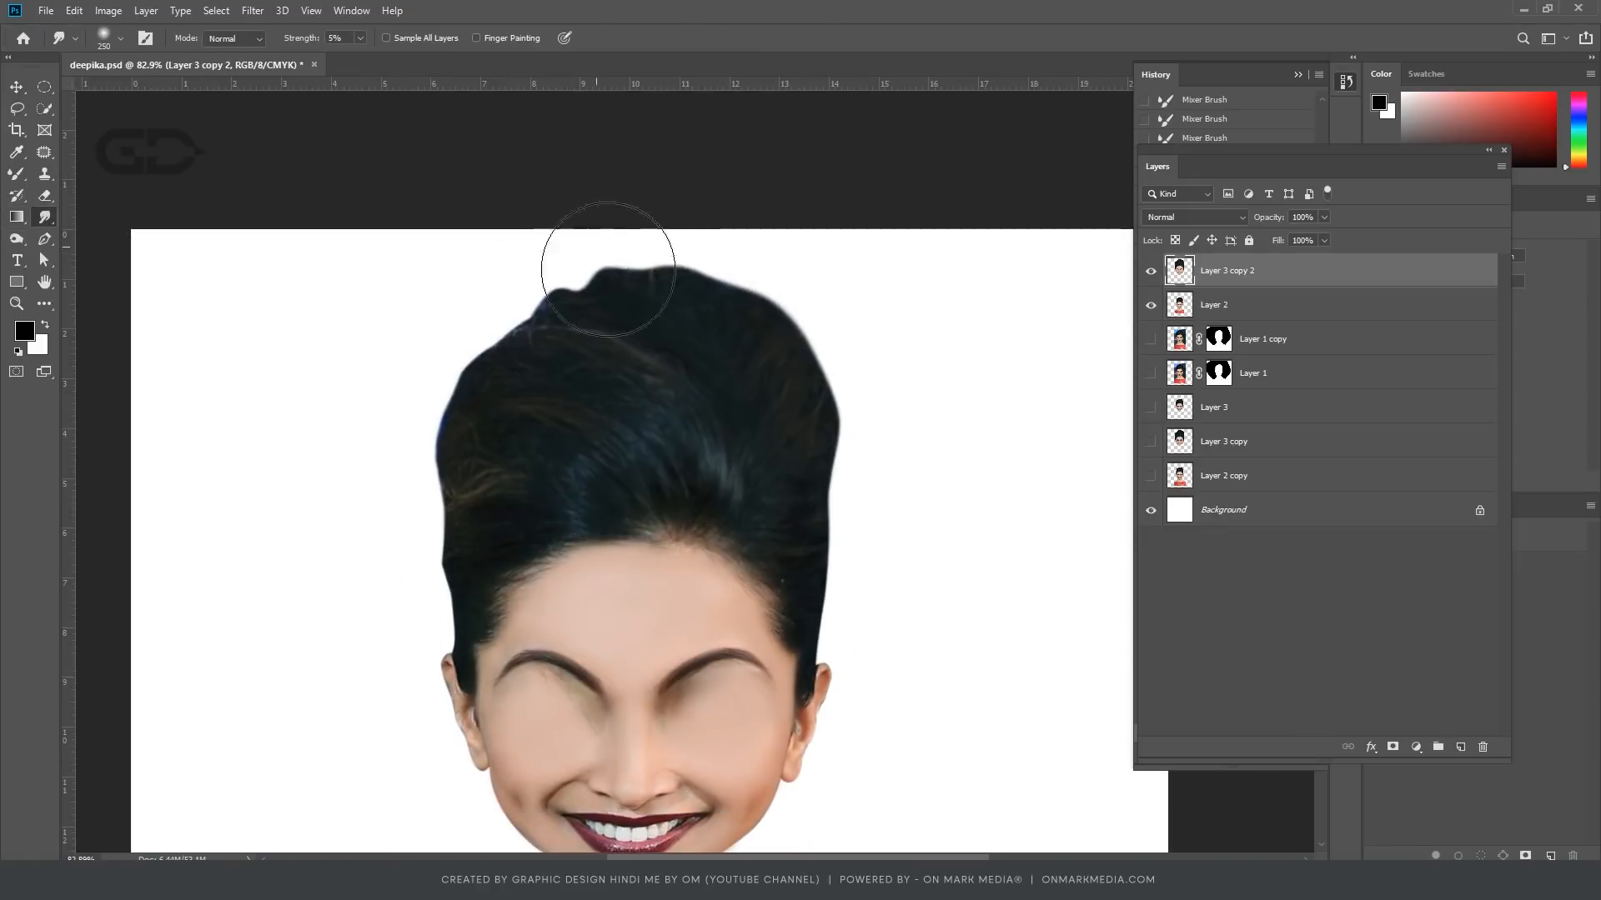
scroll(508, 606, up, 6)
drag(951, 557, 815, 511)
scroll(750, 501, down, 2)
drag(790, 640, 761, 383)
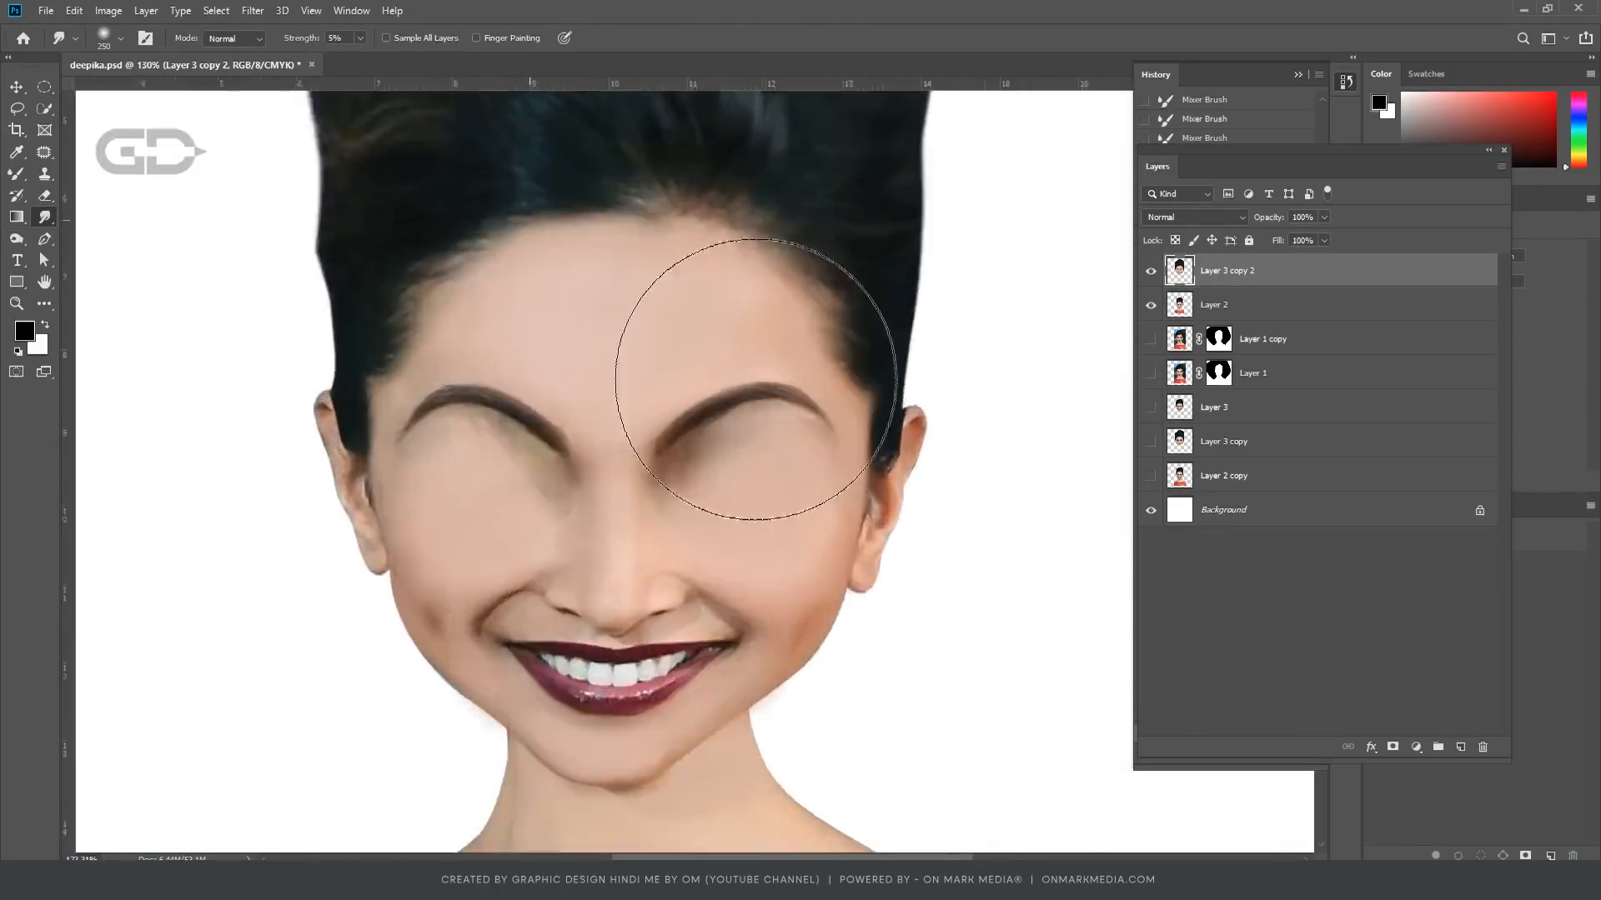
Step: Add a new empty layer, draw a closed pen path around the uneven skin below the left eyebrow, and convert it to a selection
click(1460, 747)
scroll(527, 504, up, 7)
key(p)
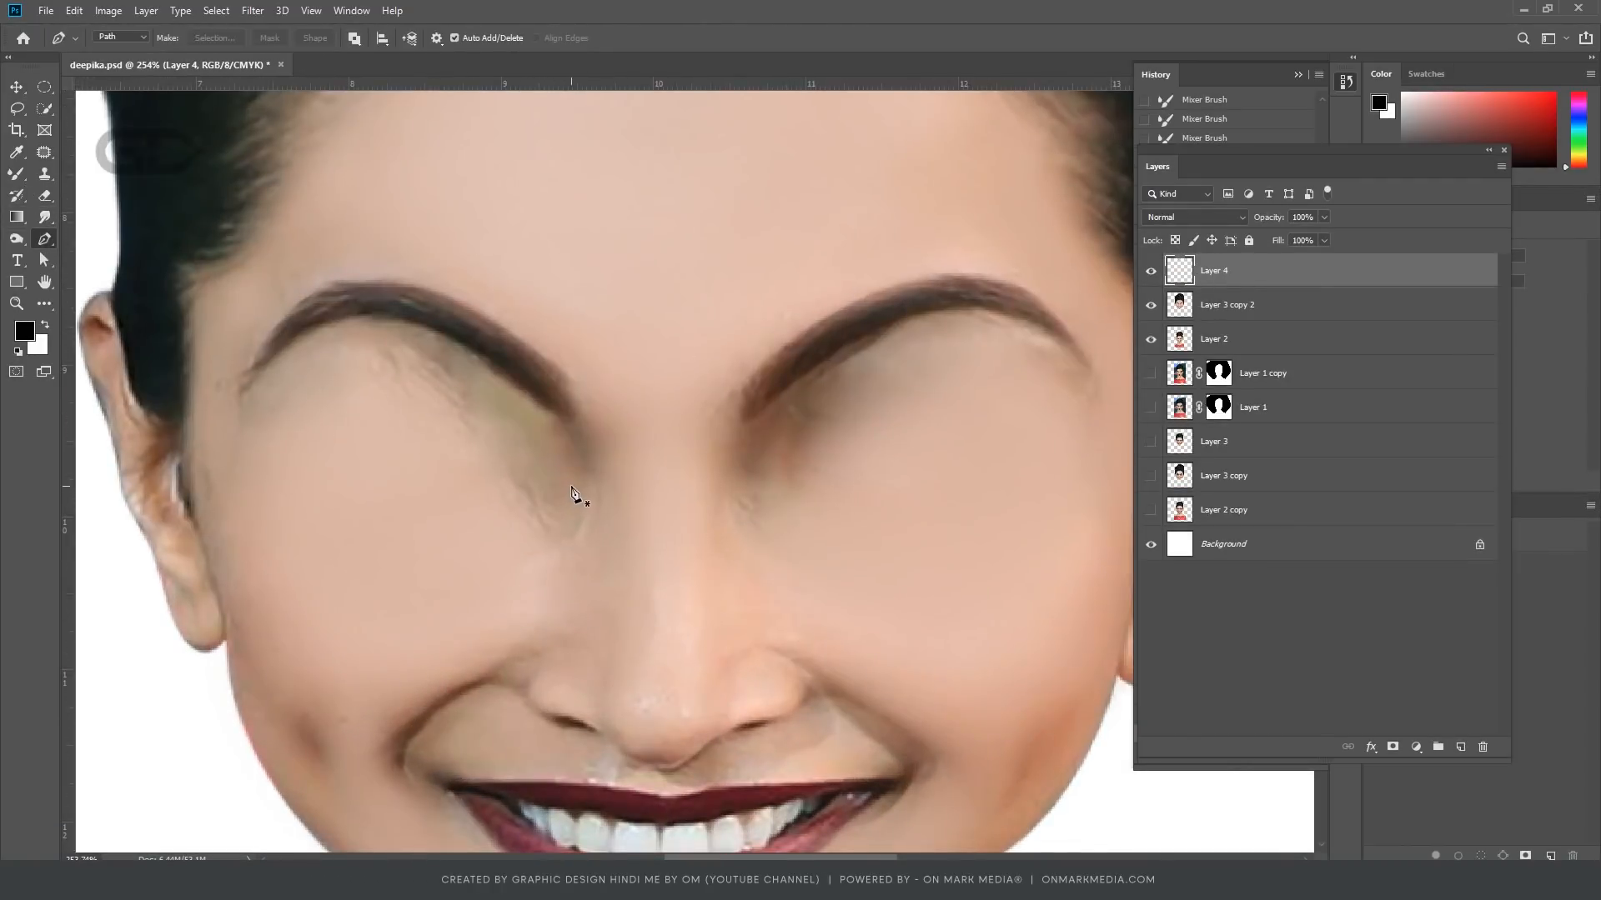
click(248, 406)
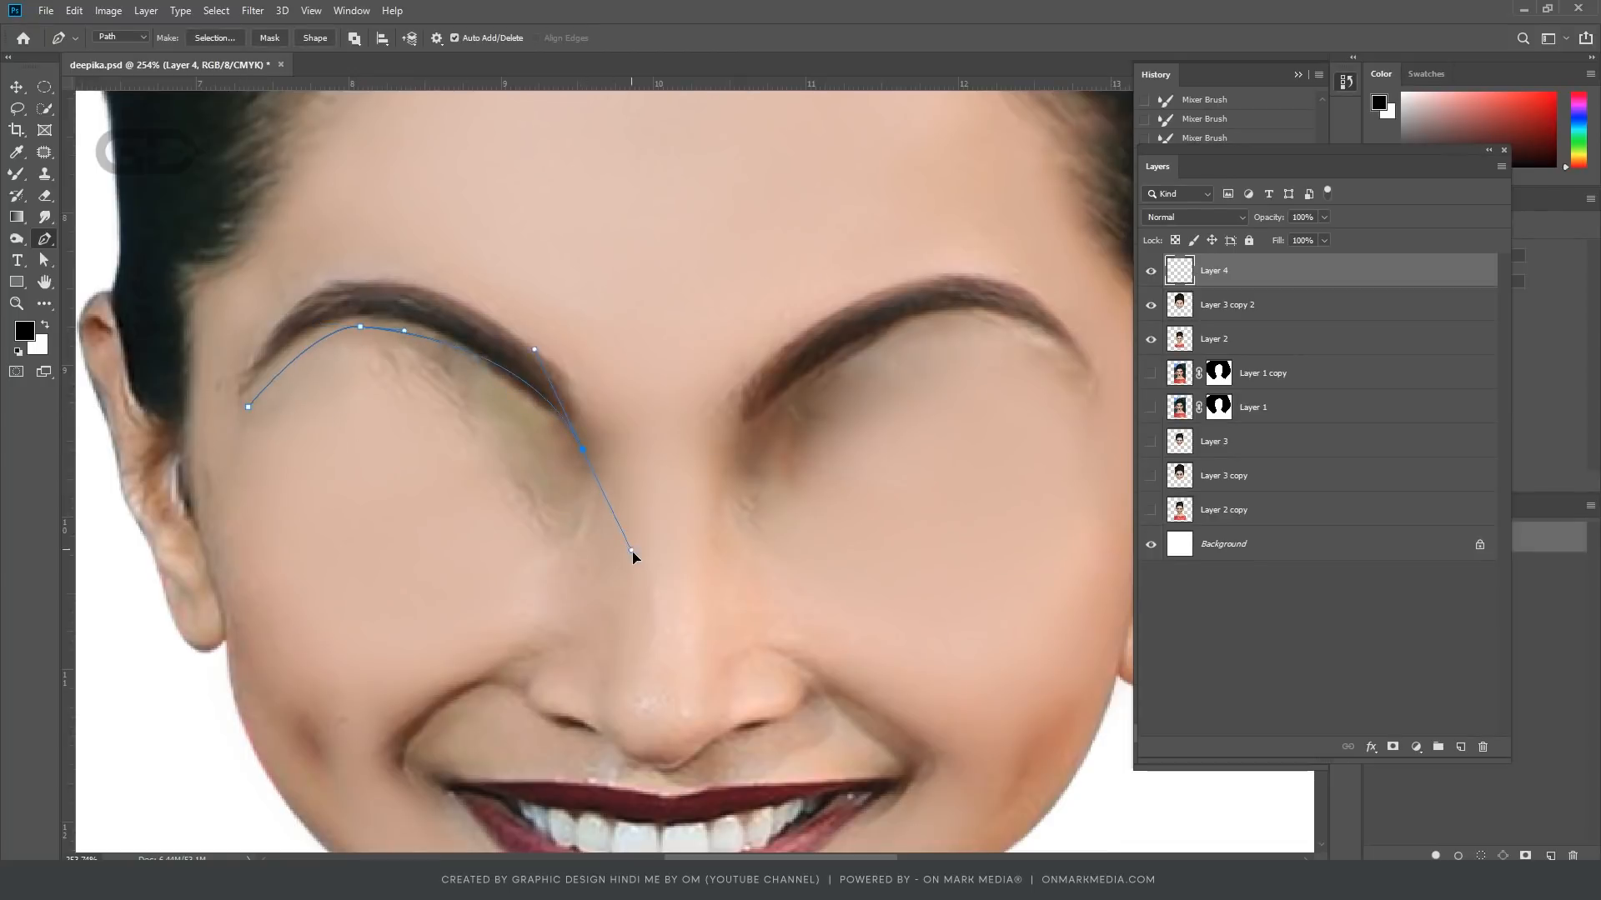
drag(632, 552, 644, 551)
drag(398, 510, 339, 453)
click(248, 408)
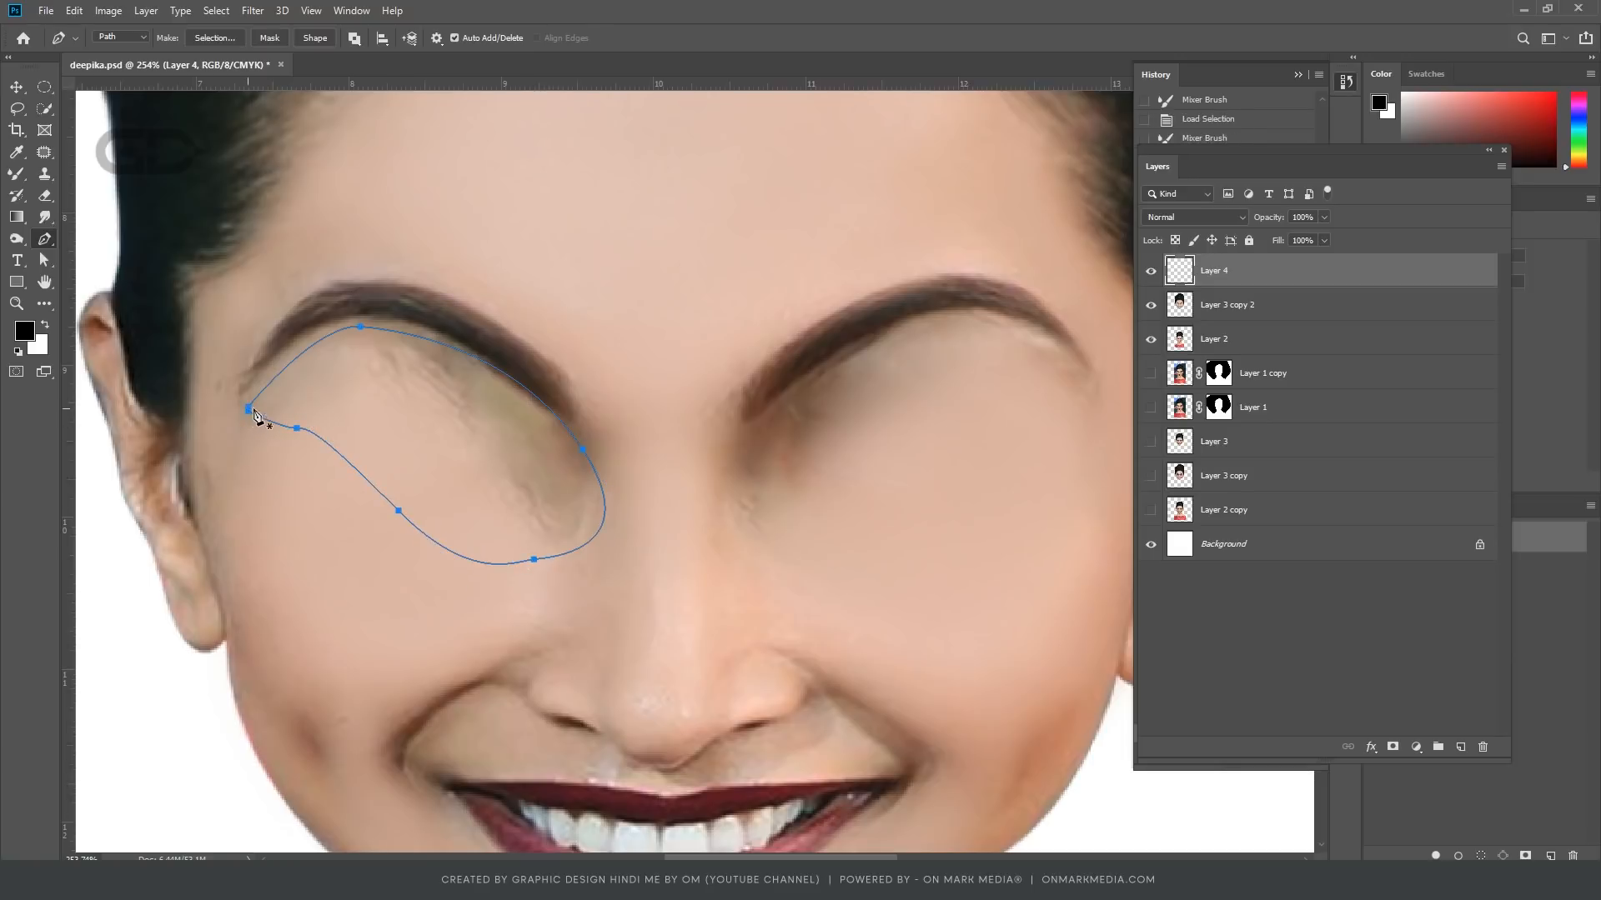
key(ctrl+Return)
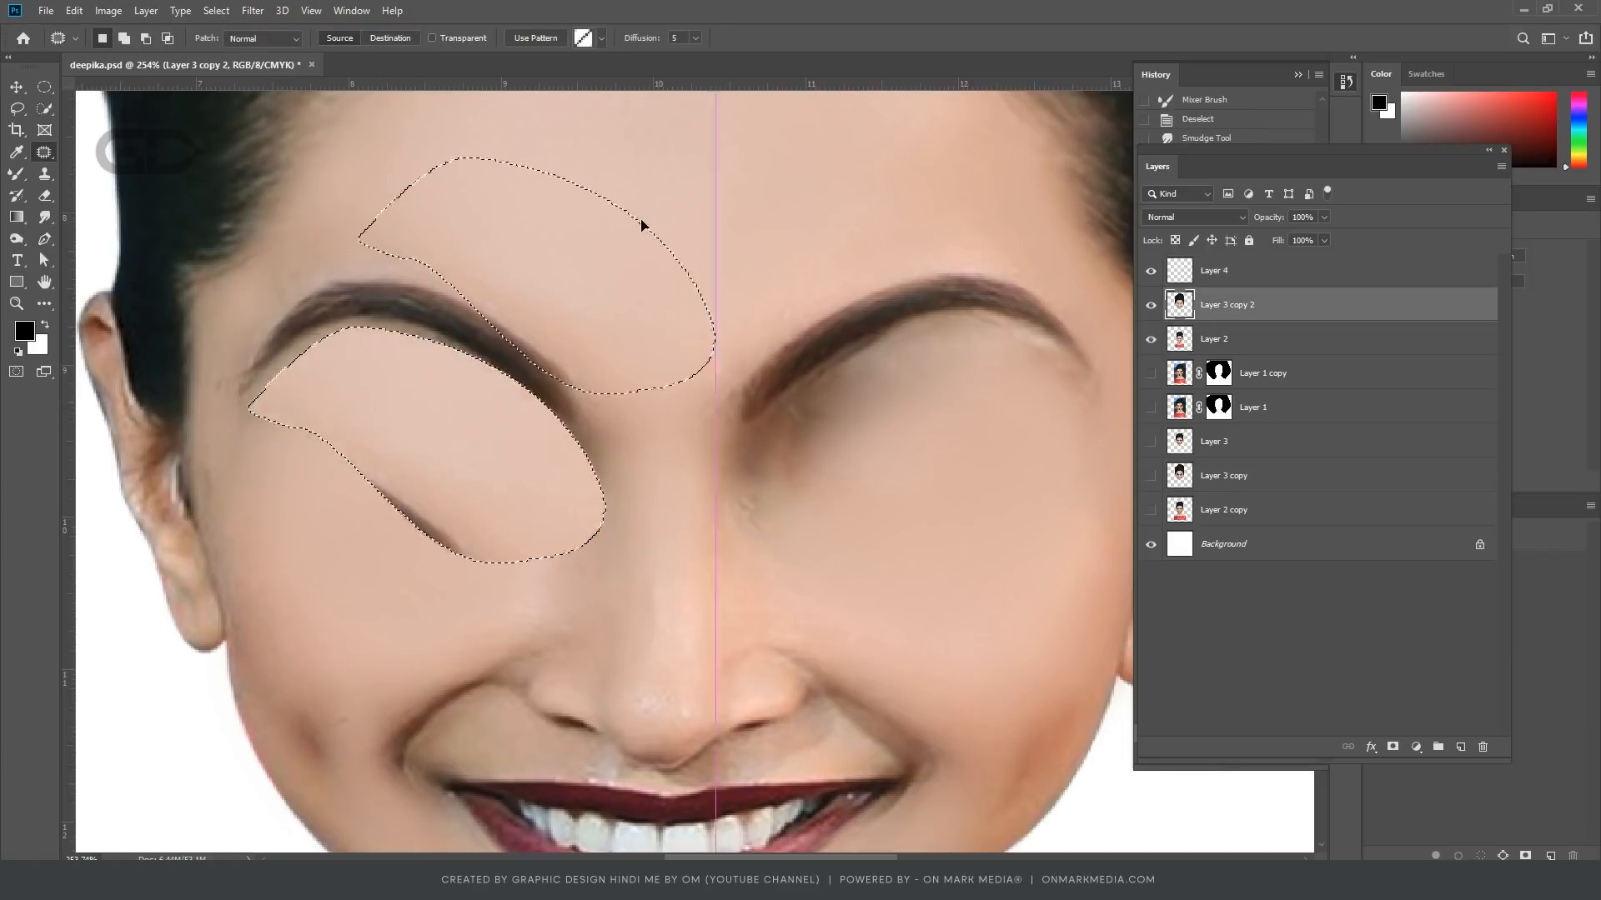
Step: Patch the selected area on Layer 3 copy 2 with clean forehead skin, deselect, and blend both eye sockets with the Mixer Brush
drag(643, 222, 697, 133)
key(ctrl+d)
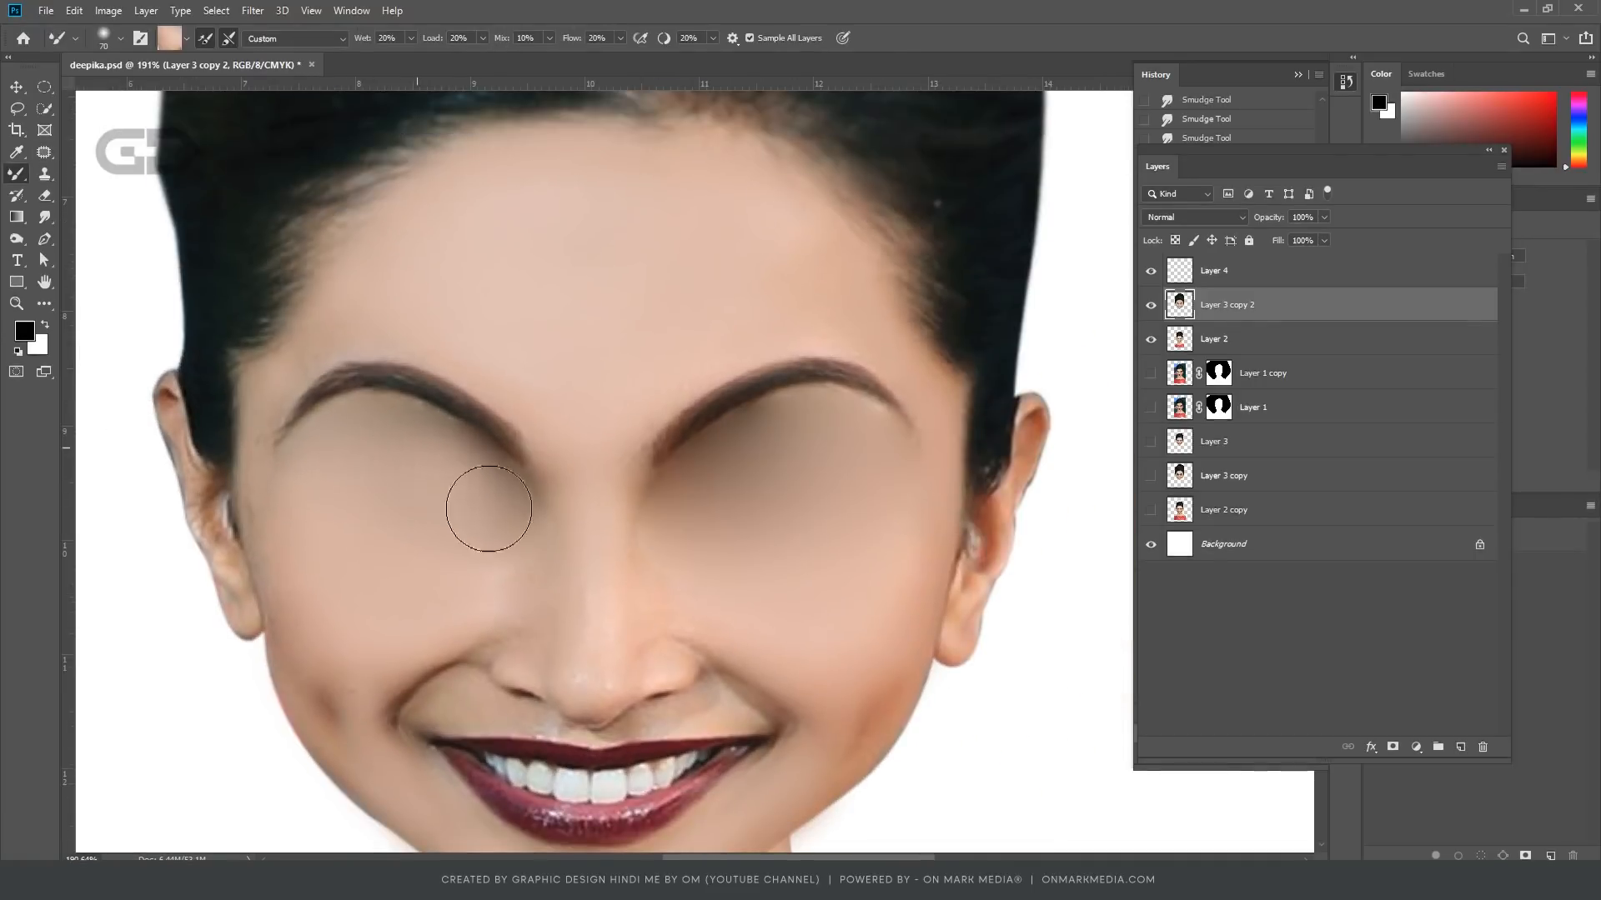
mouse_move(488, 509)
mouse_down()
mouse_move(435, 524)
mouse_move(491, 518)
mouse_move(465, 564)
mouse_up()
mouse_move(766, 486)
mouse_down()
mouse_move(723, 514)
mouse_move(872, 532)
mouse_move(783, 483)
mouse_move(780, 495)
mouse_move(800, 441)
mouse_move(764, 446)
mouse_move(704, 523)
mouse_move(742, 492)
mouse_move(662, 530)
mouse_move(812, 465)
mouse_move(832, 524)
mouse_move(816, 527)
mouse_move(864, 511)
mouse_up()
drag(401, 525, 433, 514)
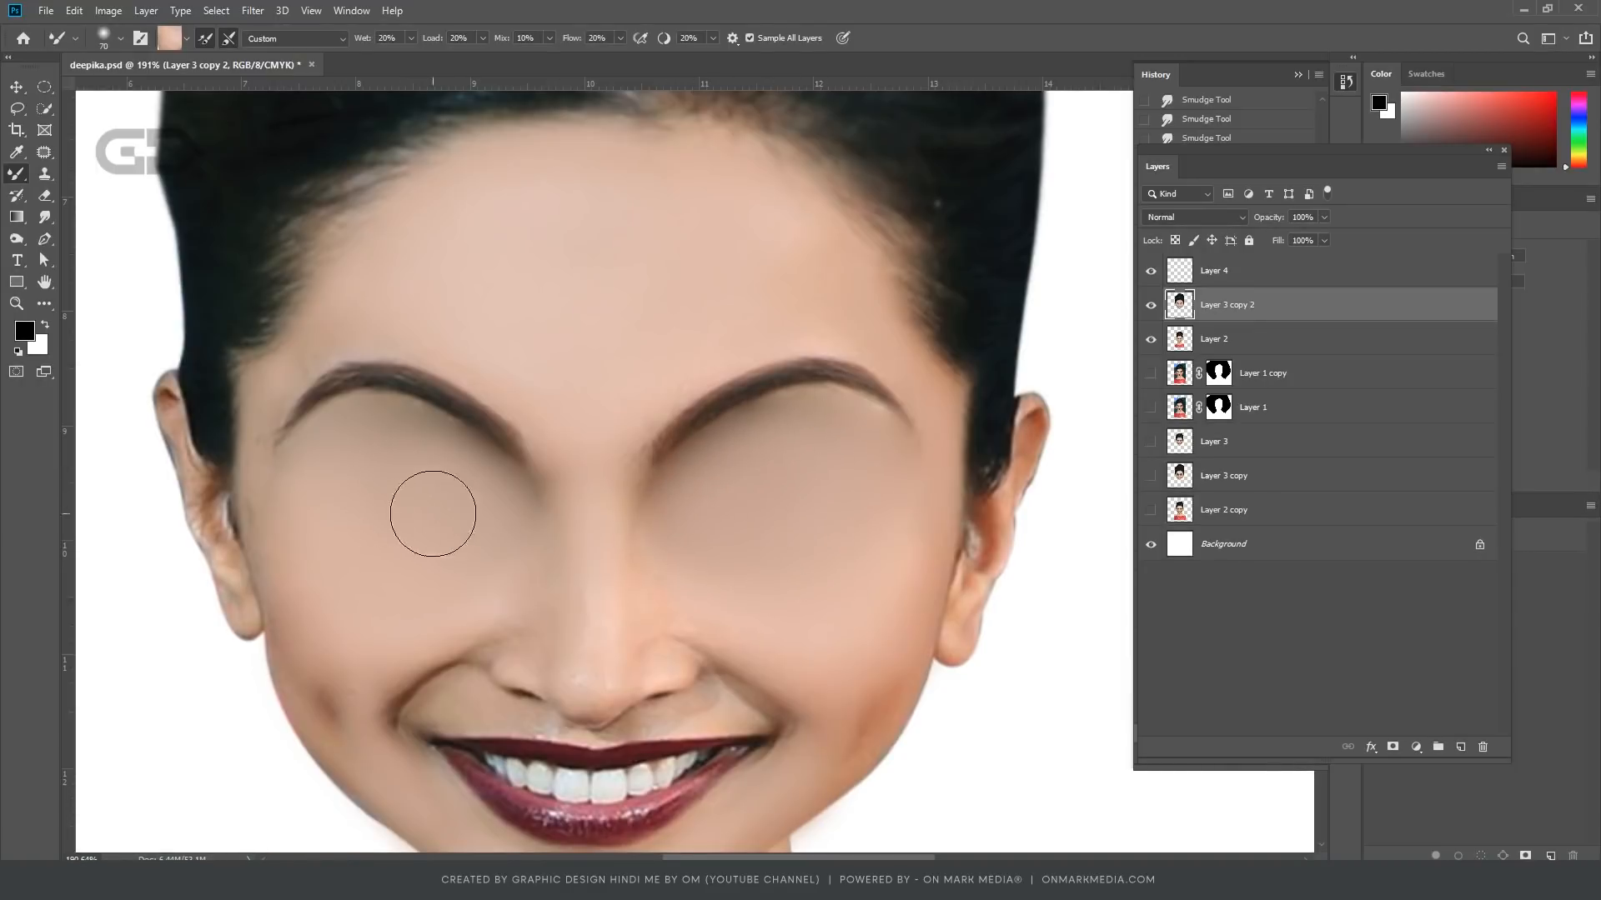
Step: Draw a large closed almond-shaped eye path below the left eyebrow with the Pen tool
scroll(432, 514, up, 3)
key(p)
click(558, 515)
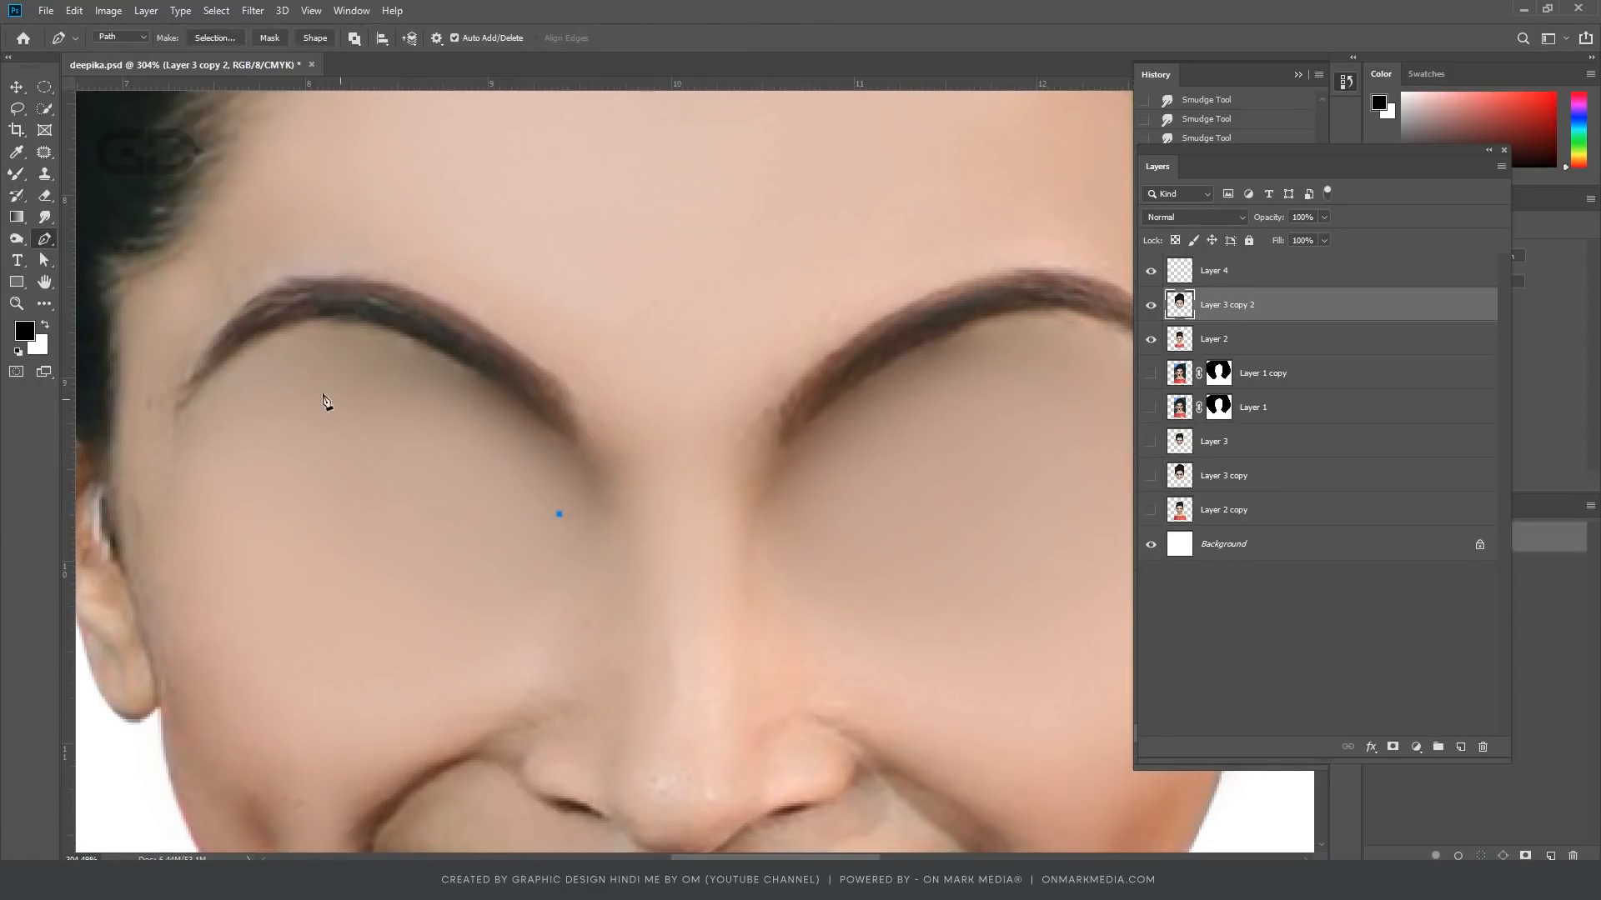
drag(278, 390, 128, 453)
key(ctrl+z)
drag(389, 362, 283, 347)
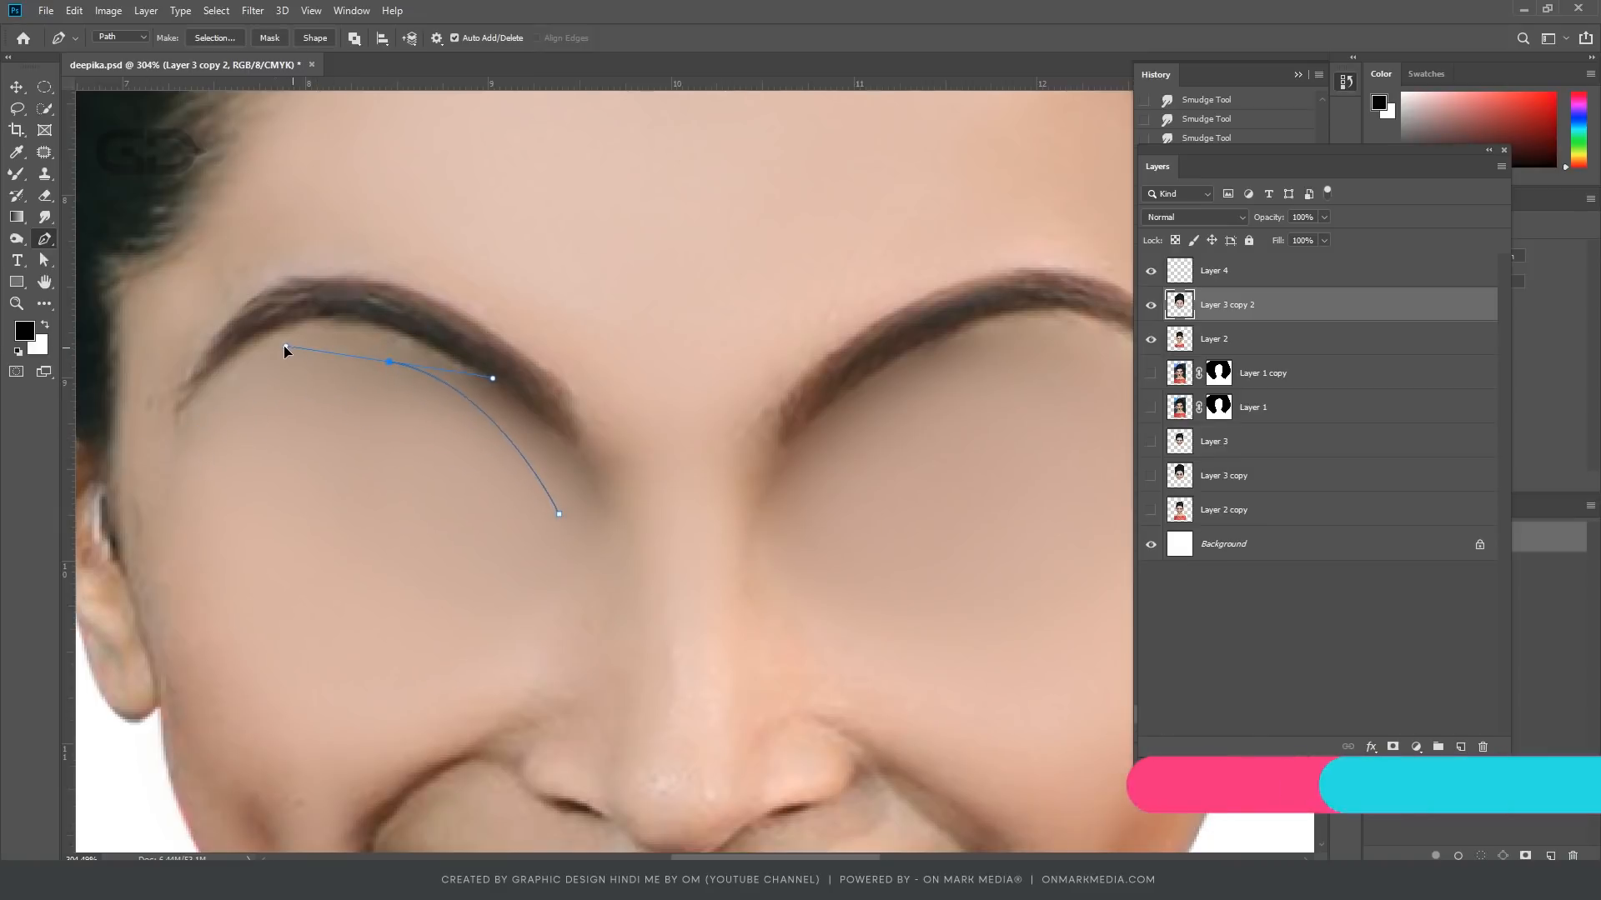
click(198, 444)
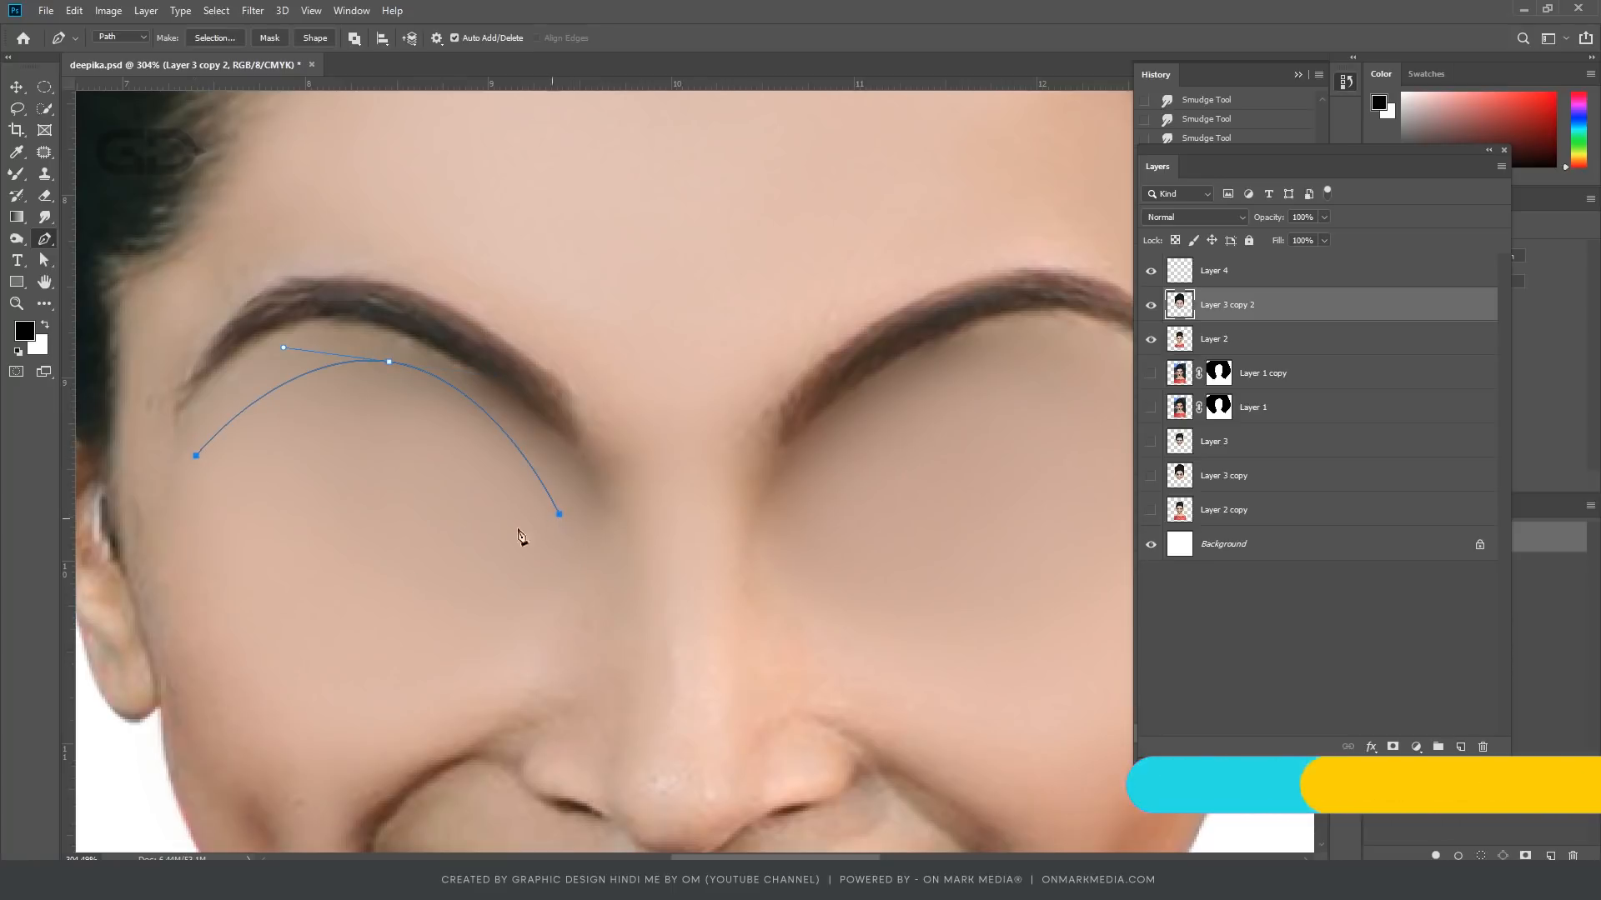
drag(560, 516, 826, 295)
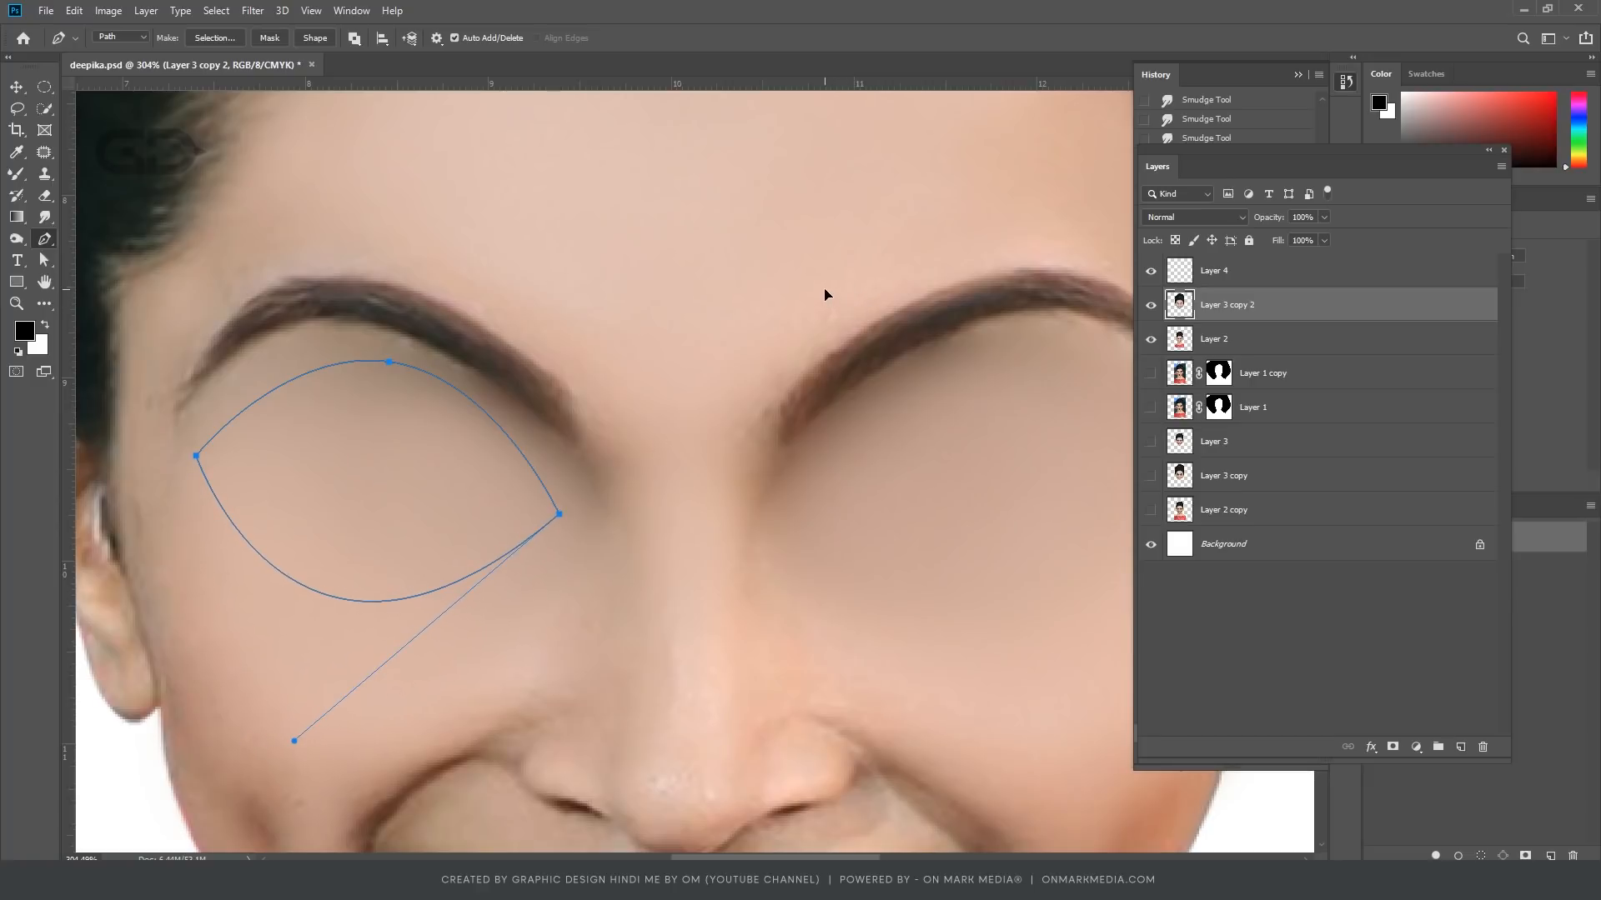
Step: Add a new layer above Layer 3 copy 2, convert the eye path to a selection and feather it by 1 pixel
click(18, 89)
scroll(519, 407, down, 5)
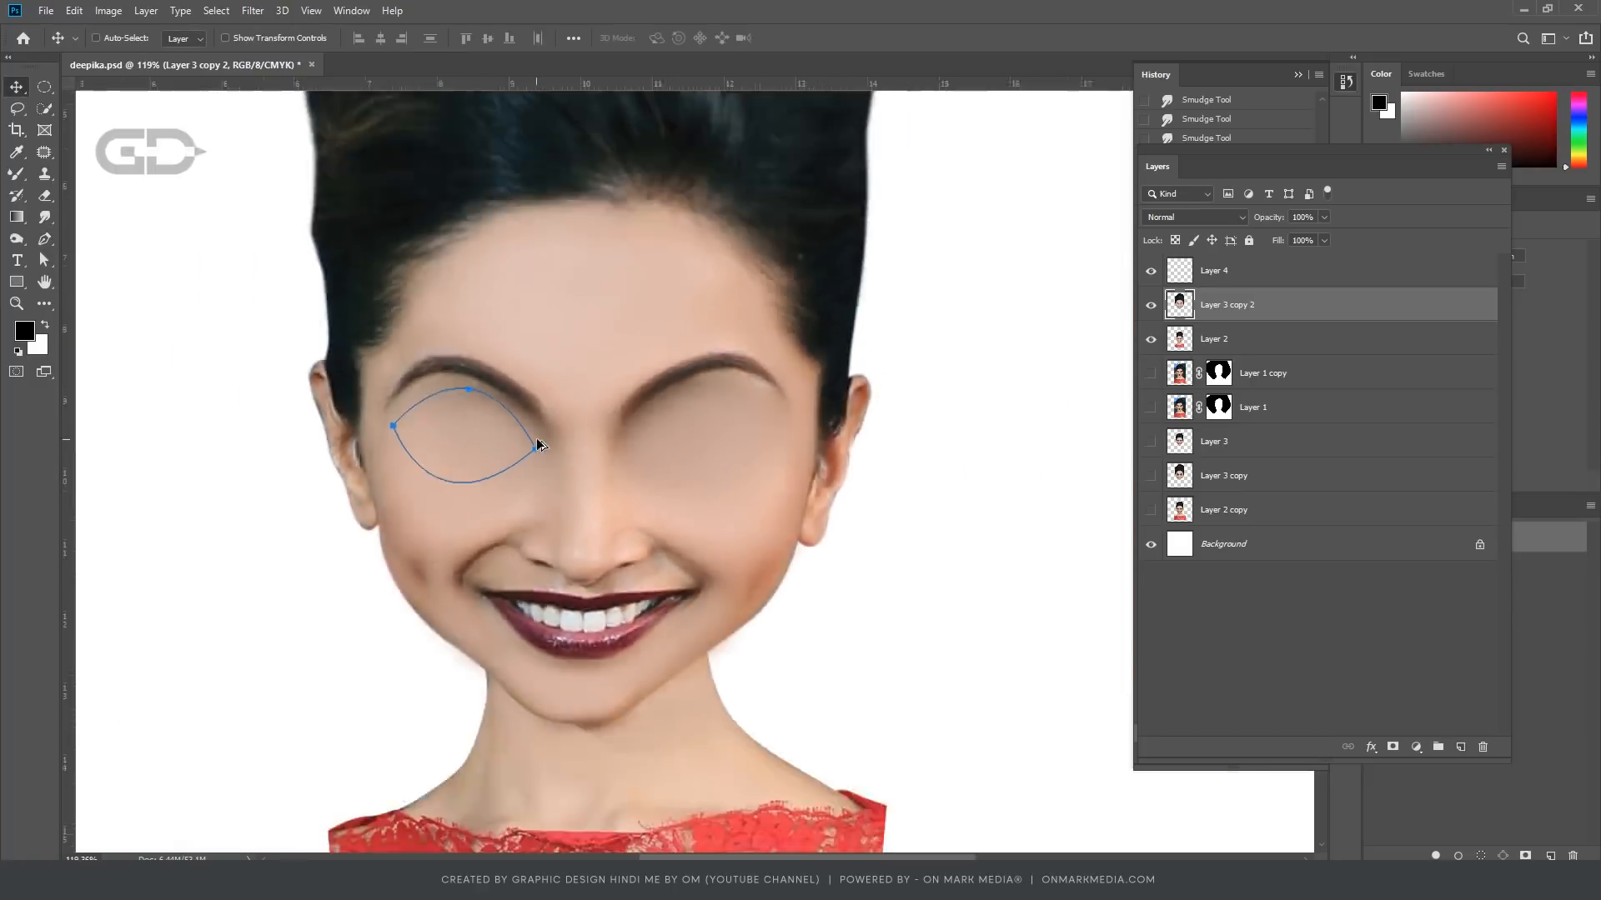
click(1460, 748)
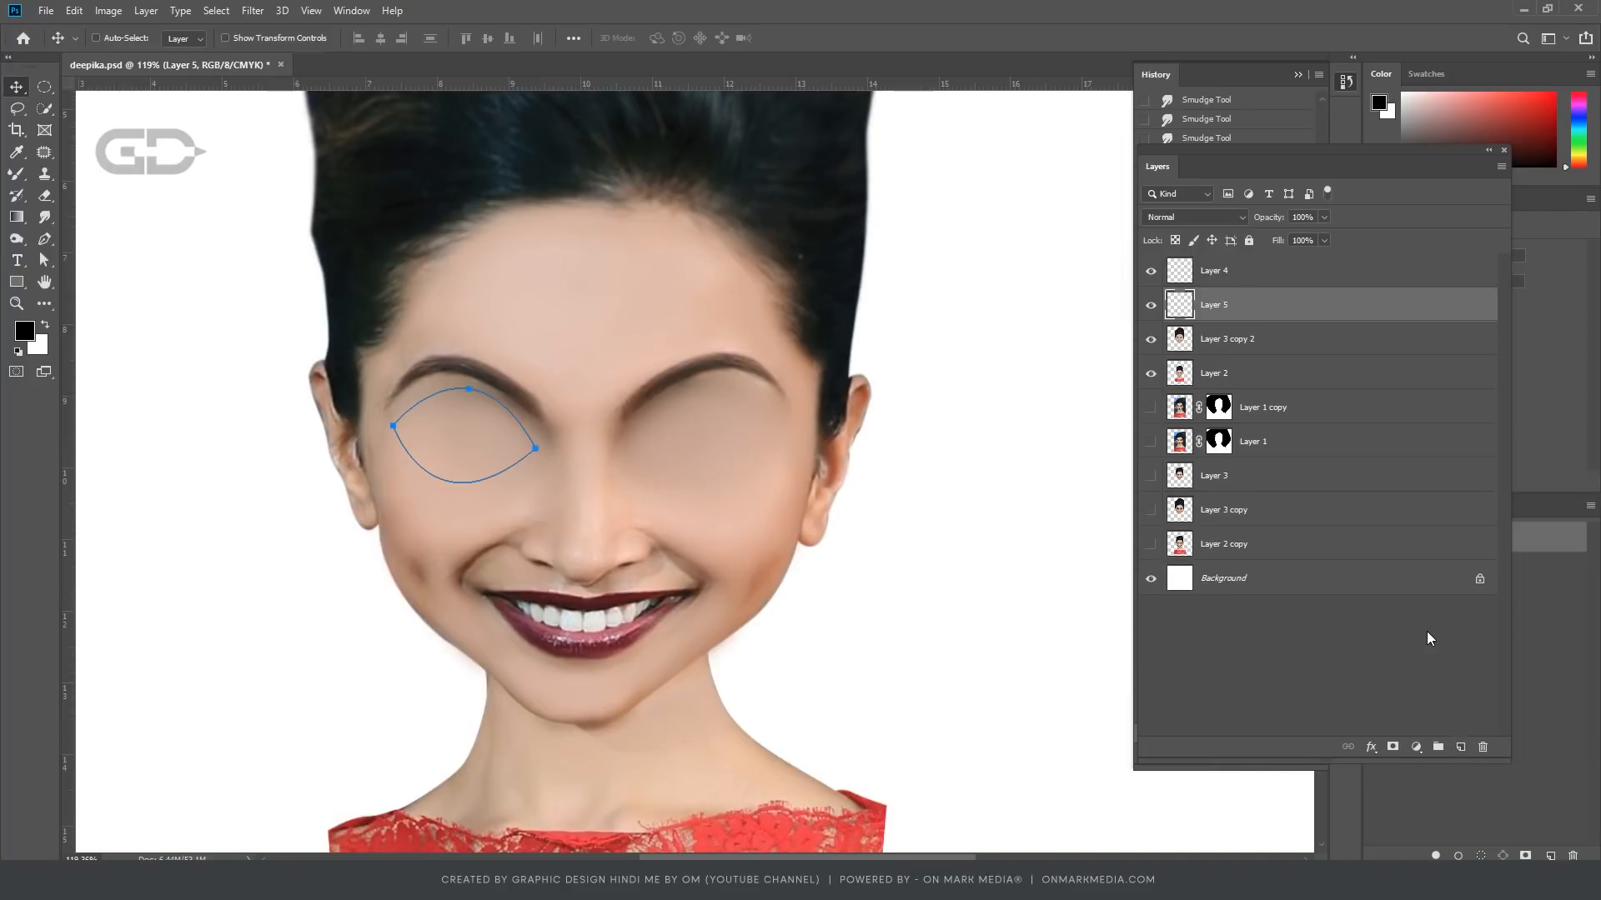
key(ctrl+Return)
scroll(448, 401, up, 5)
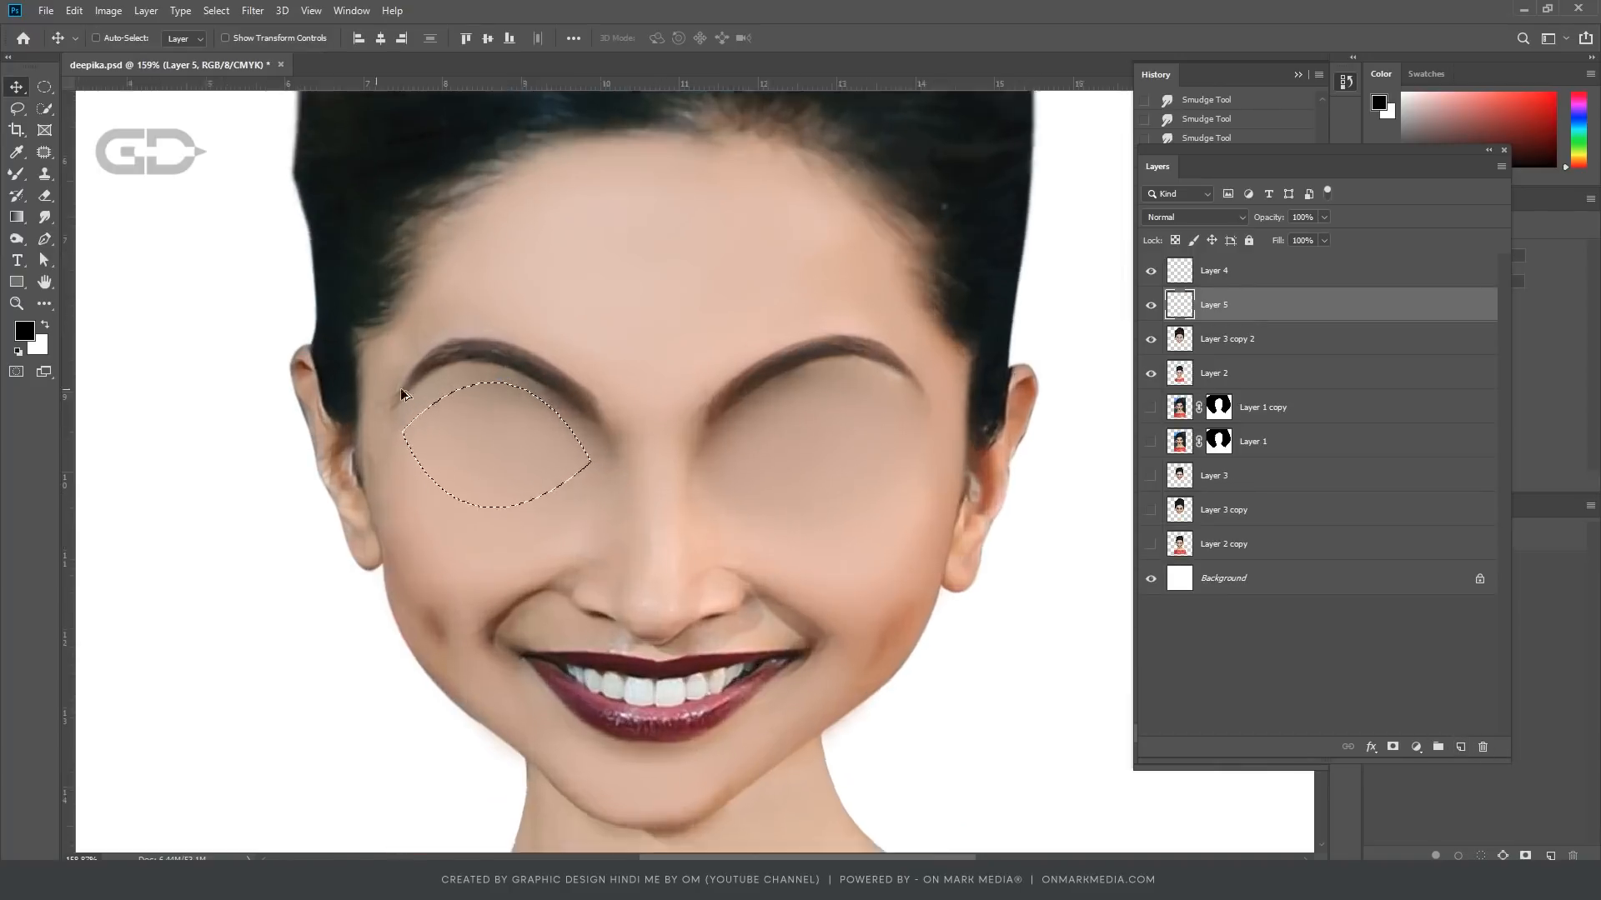
key(m)
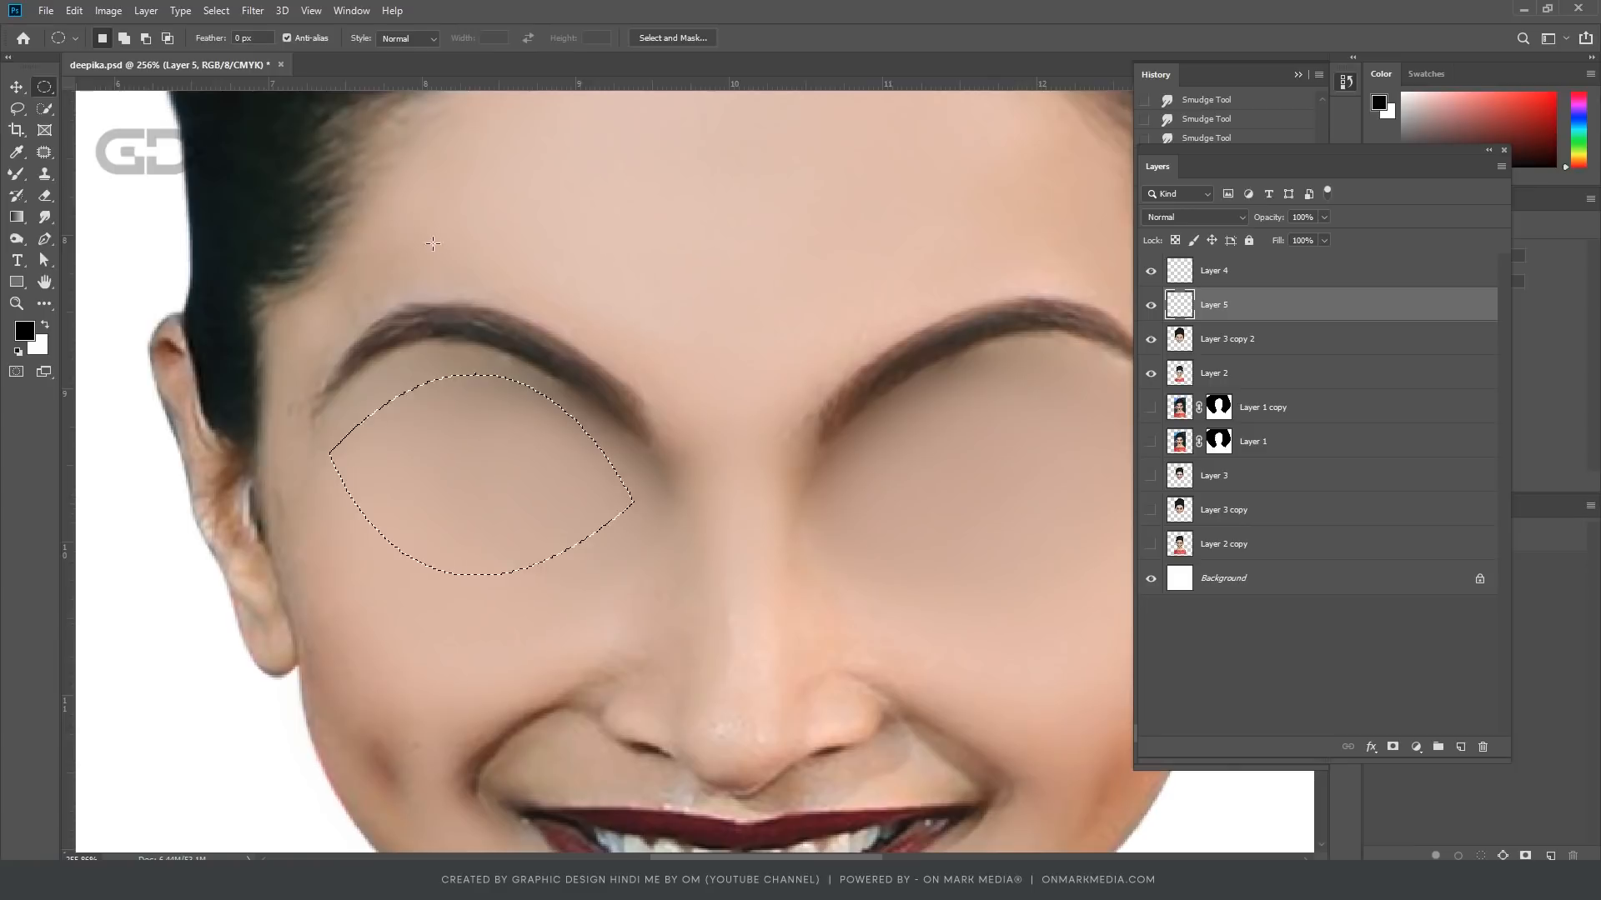
right_click(550, 403)
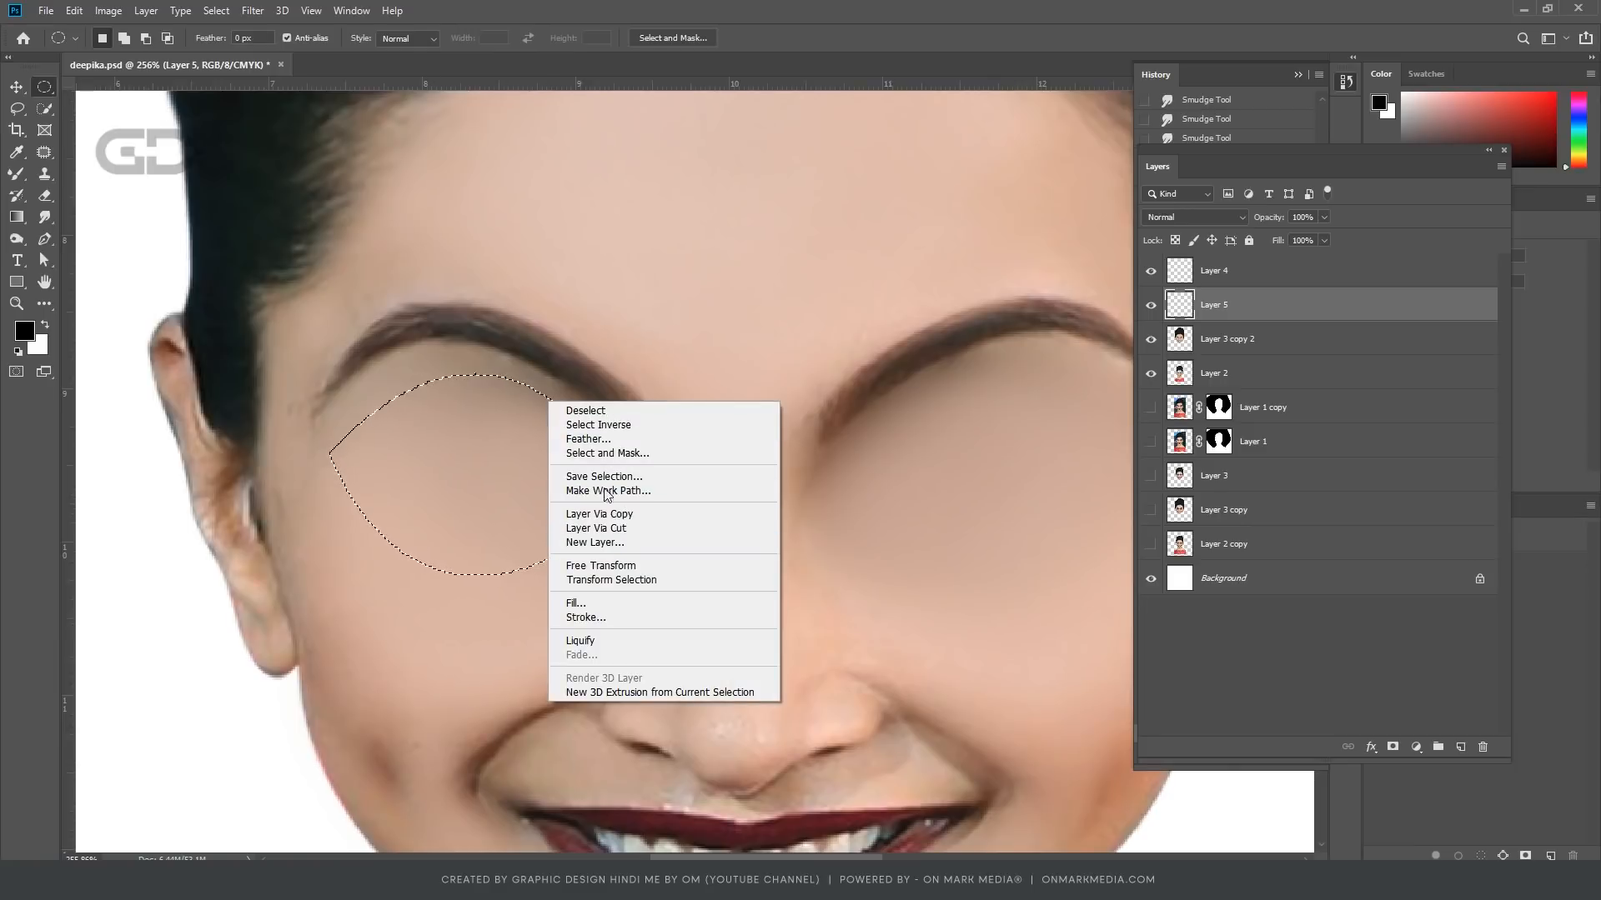
click(594, 440)
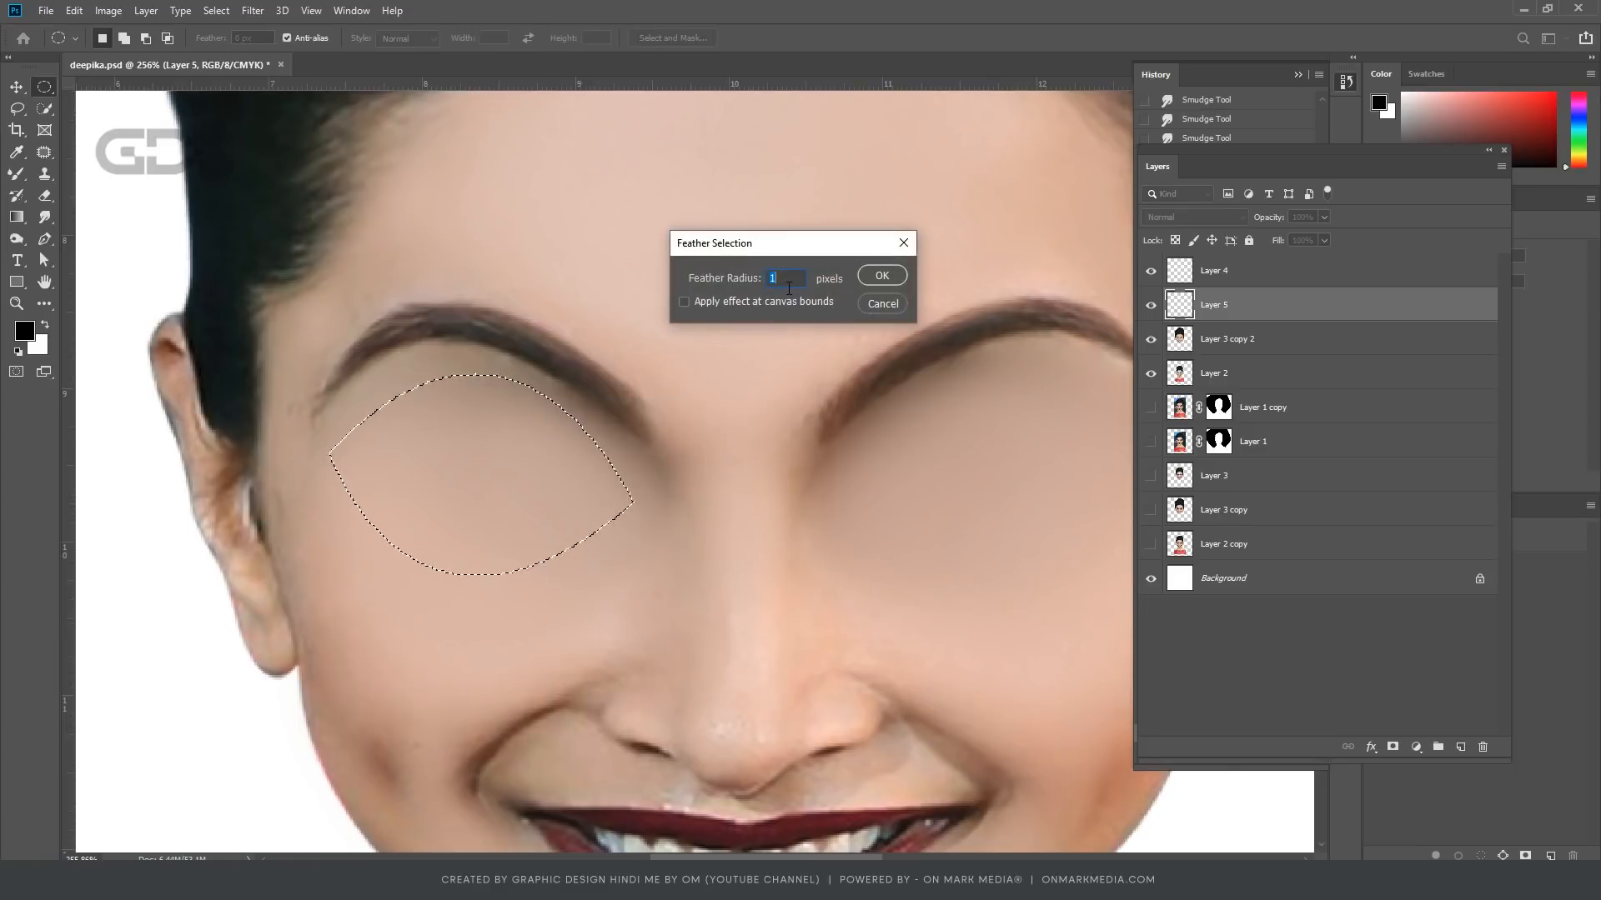
click(863, 276)
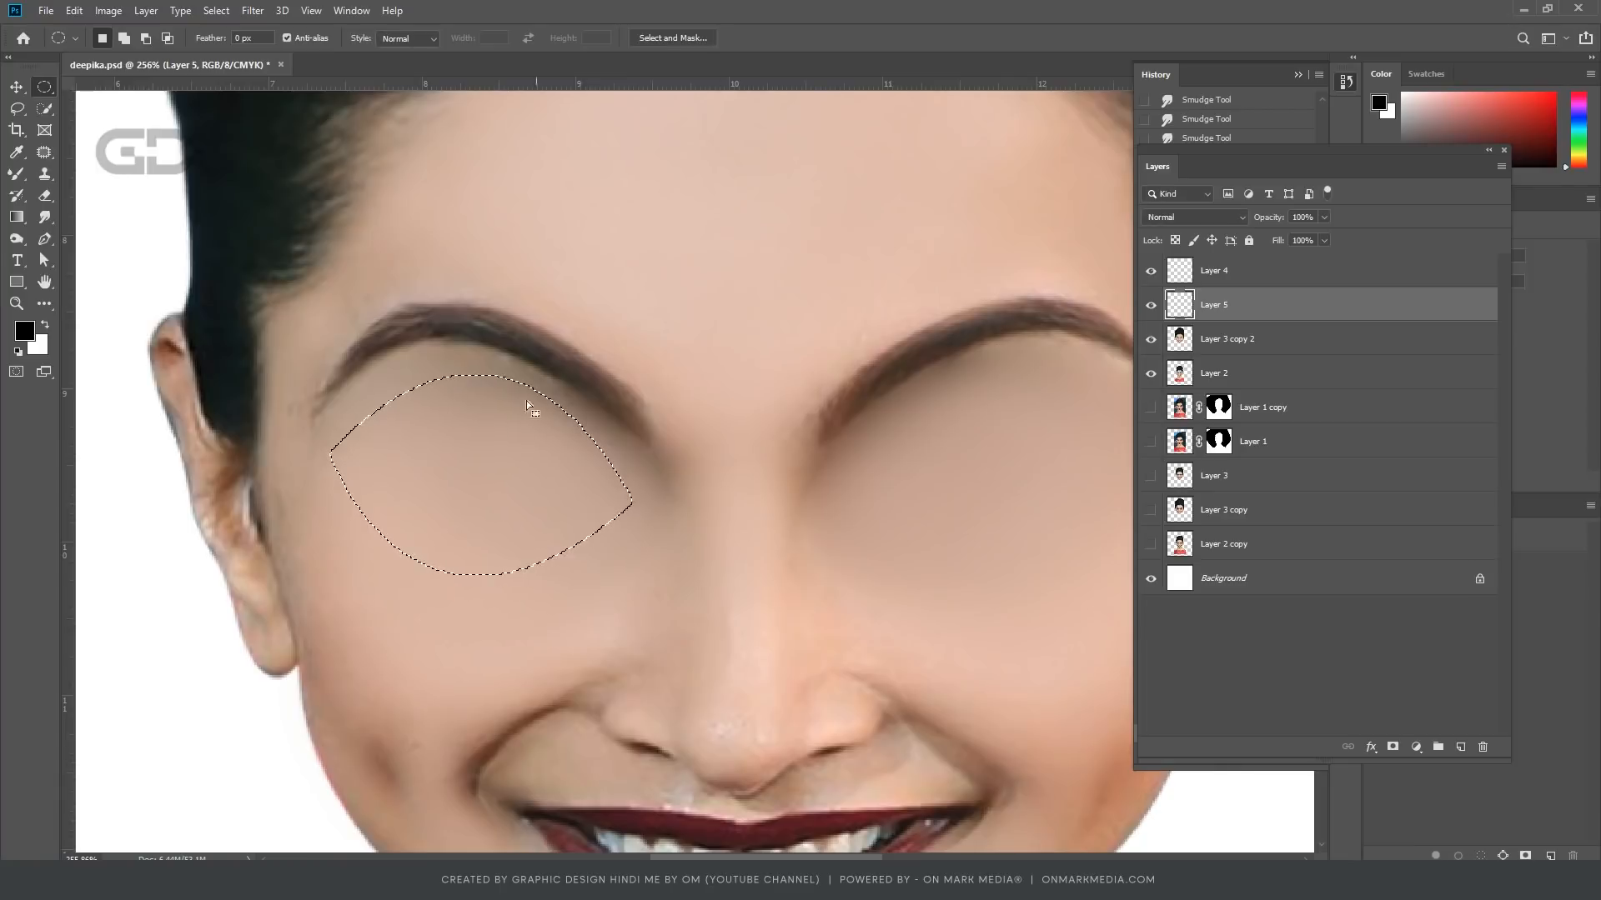
Step: Fill the feathered eye selection with the white background colour on Layer 5 and deselect it
key(ctrl+BackSpace)
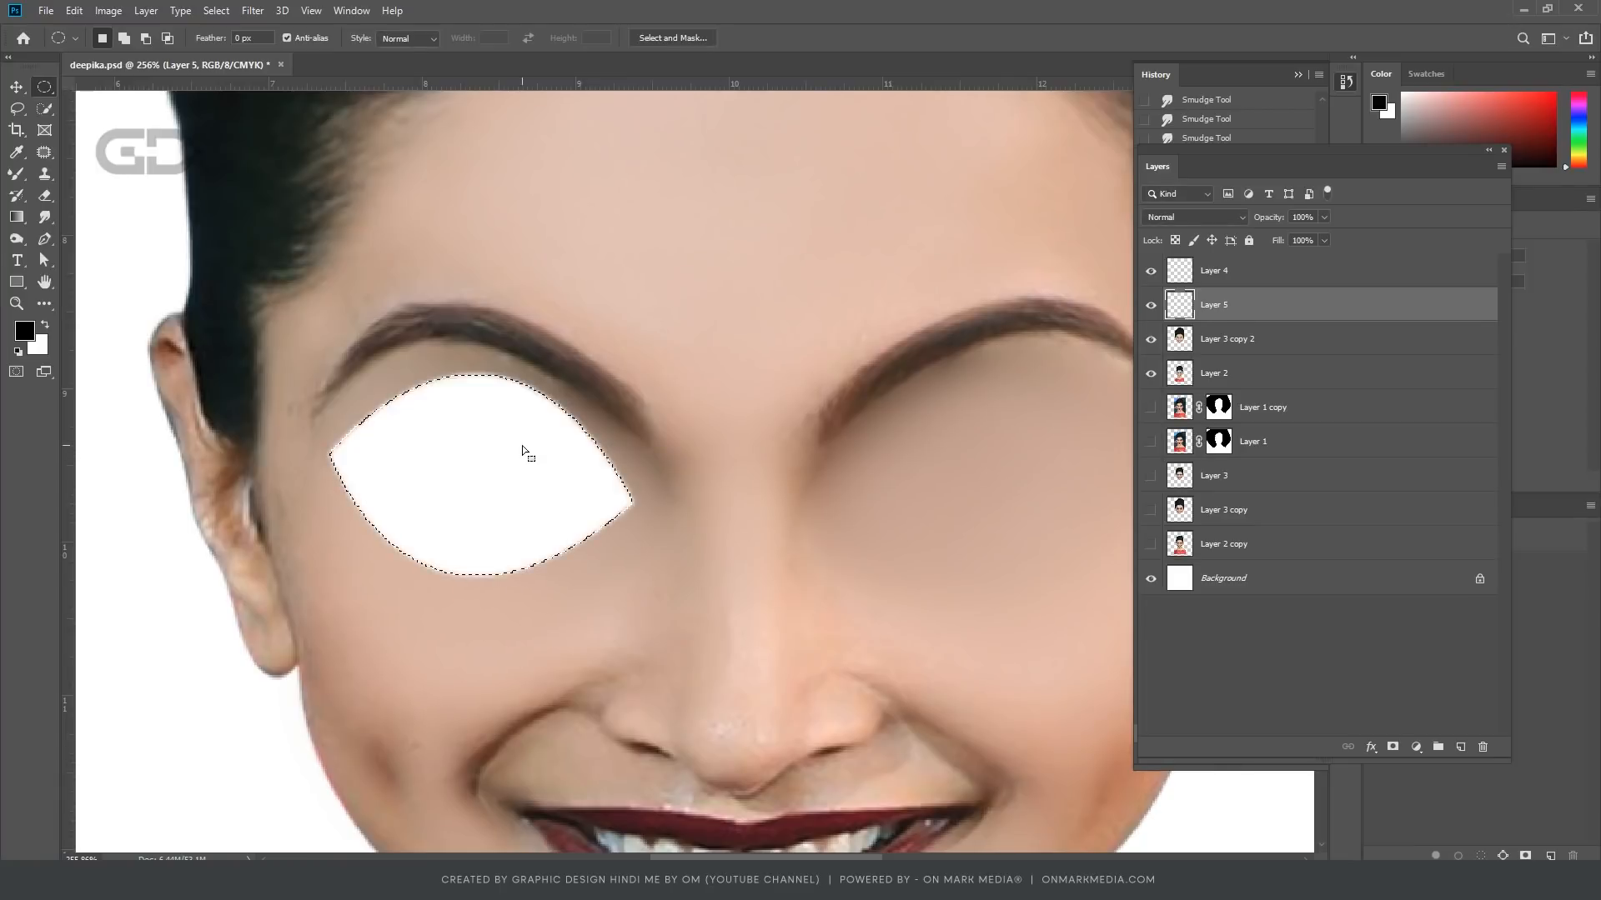
key(ctrl+d)
click(17, 87)
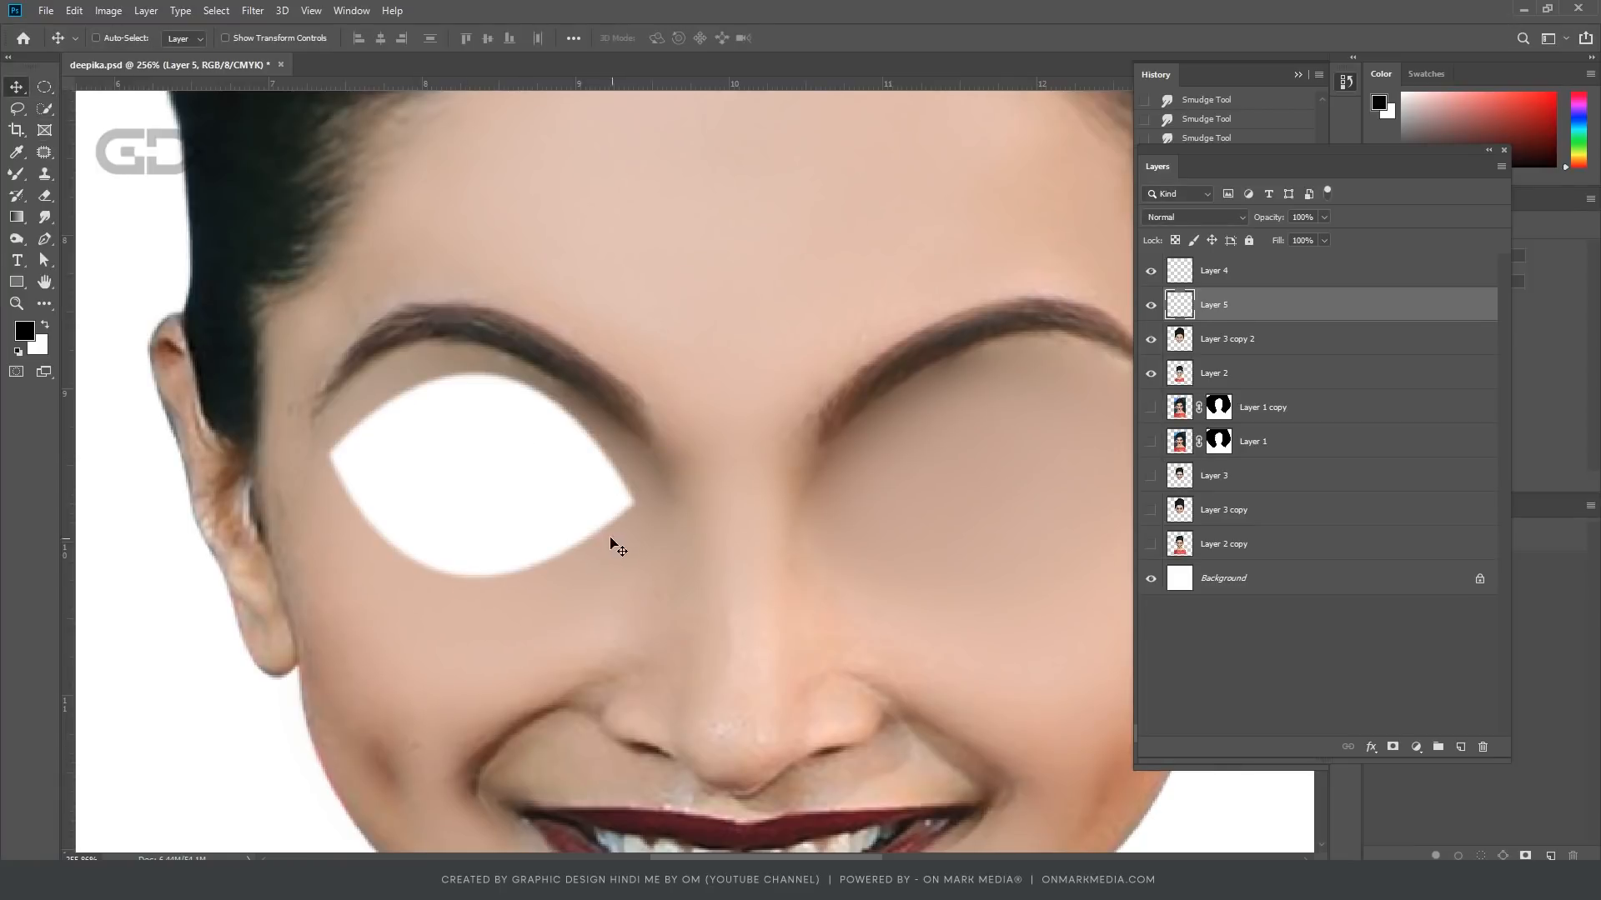
drag(615, 542, 625, 538)
key(ctrl+BackSpace)
key(ctrl+d)
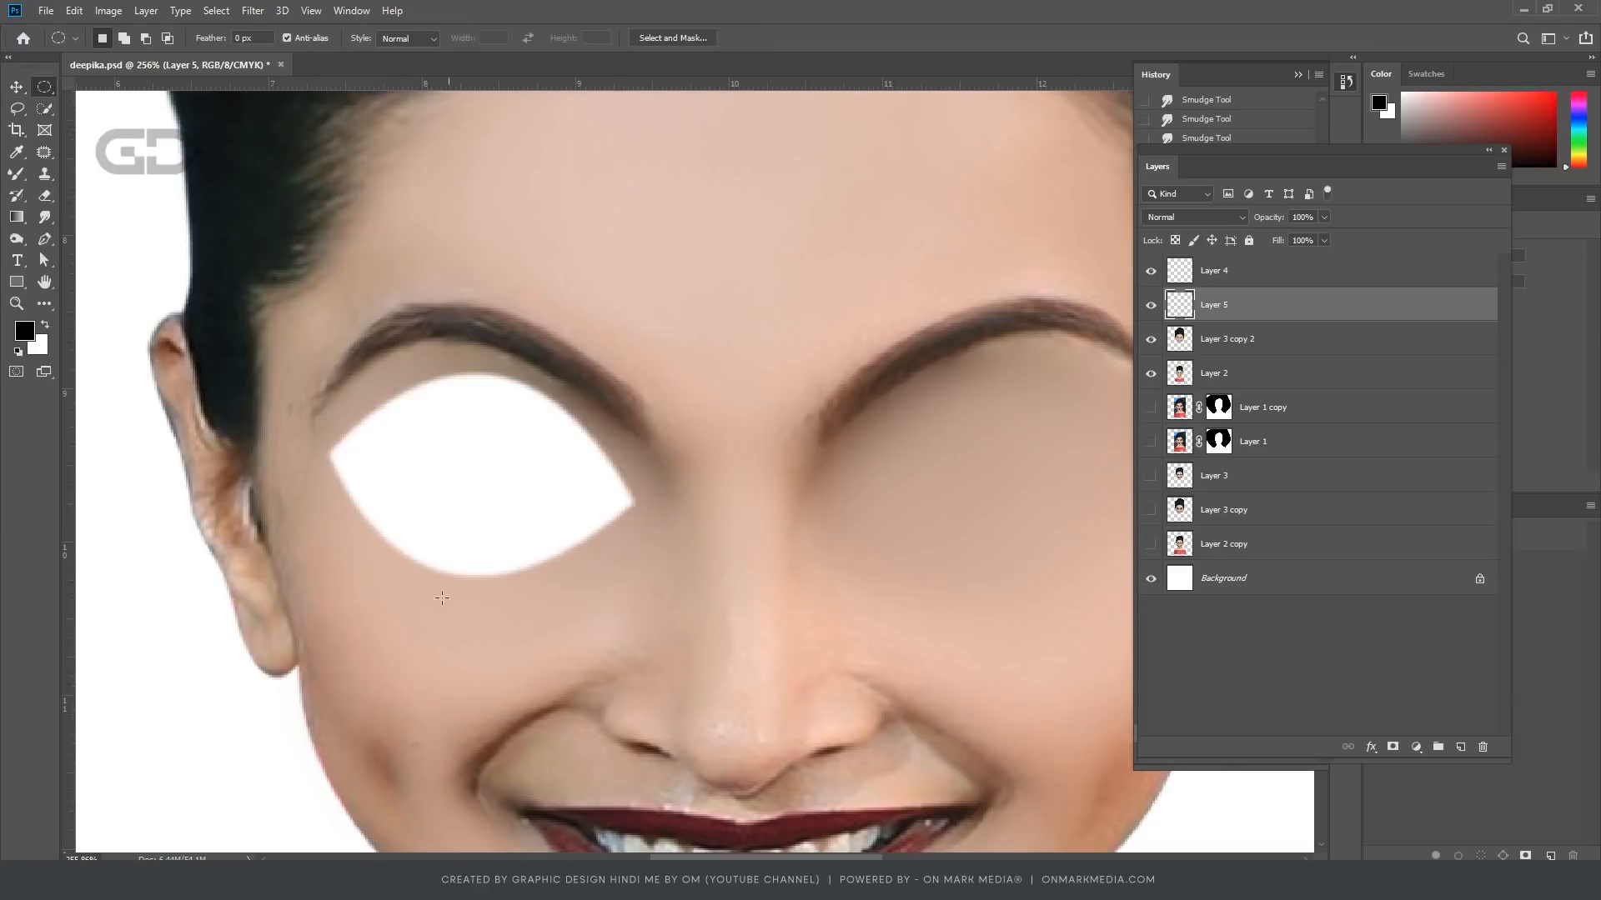
click(17, 87)
drag(613, 526, 625, 537)
scroll(702, 621, down, 9)
scroll(706, 621, up, 8)
scroll(542, 550, up, 3)
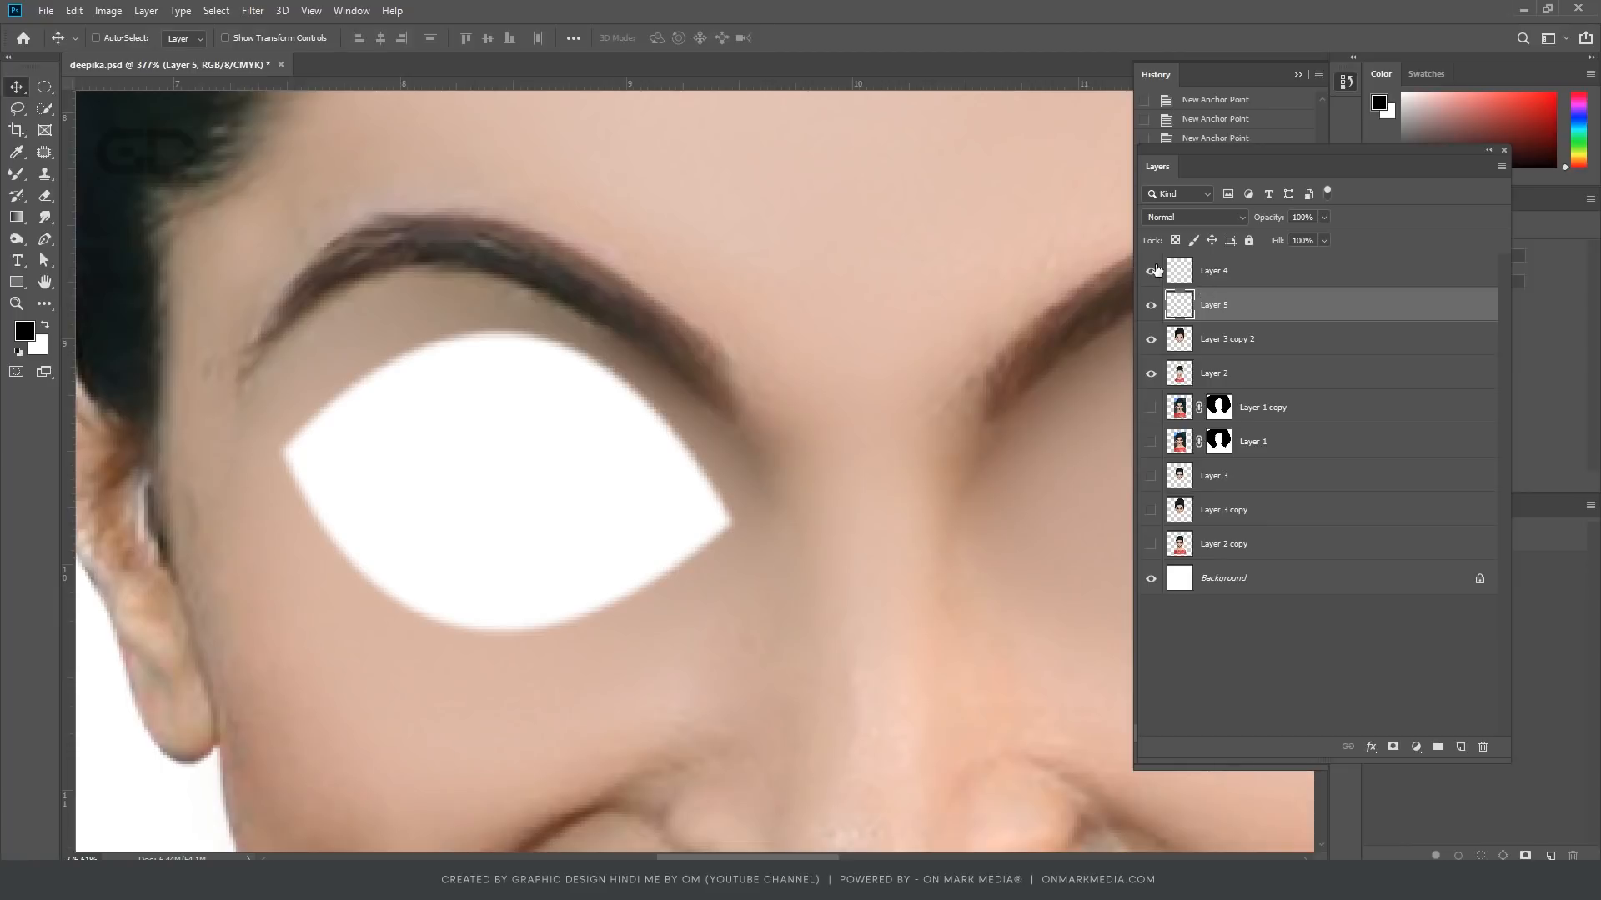
Step: Merge the empty Layer 4 down into Layer 5 and duplicate the resulting white eye layer
click(1227, 272)
key(ctrl+e)
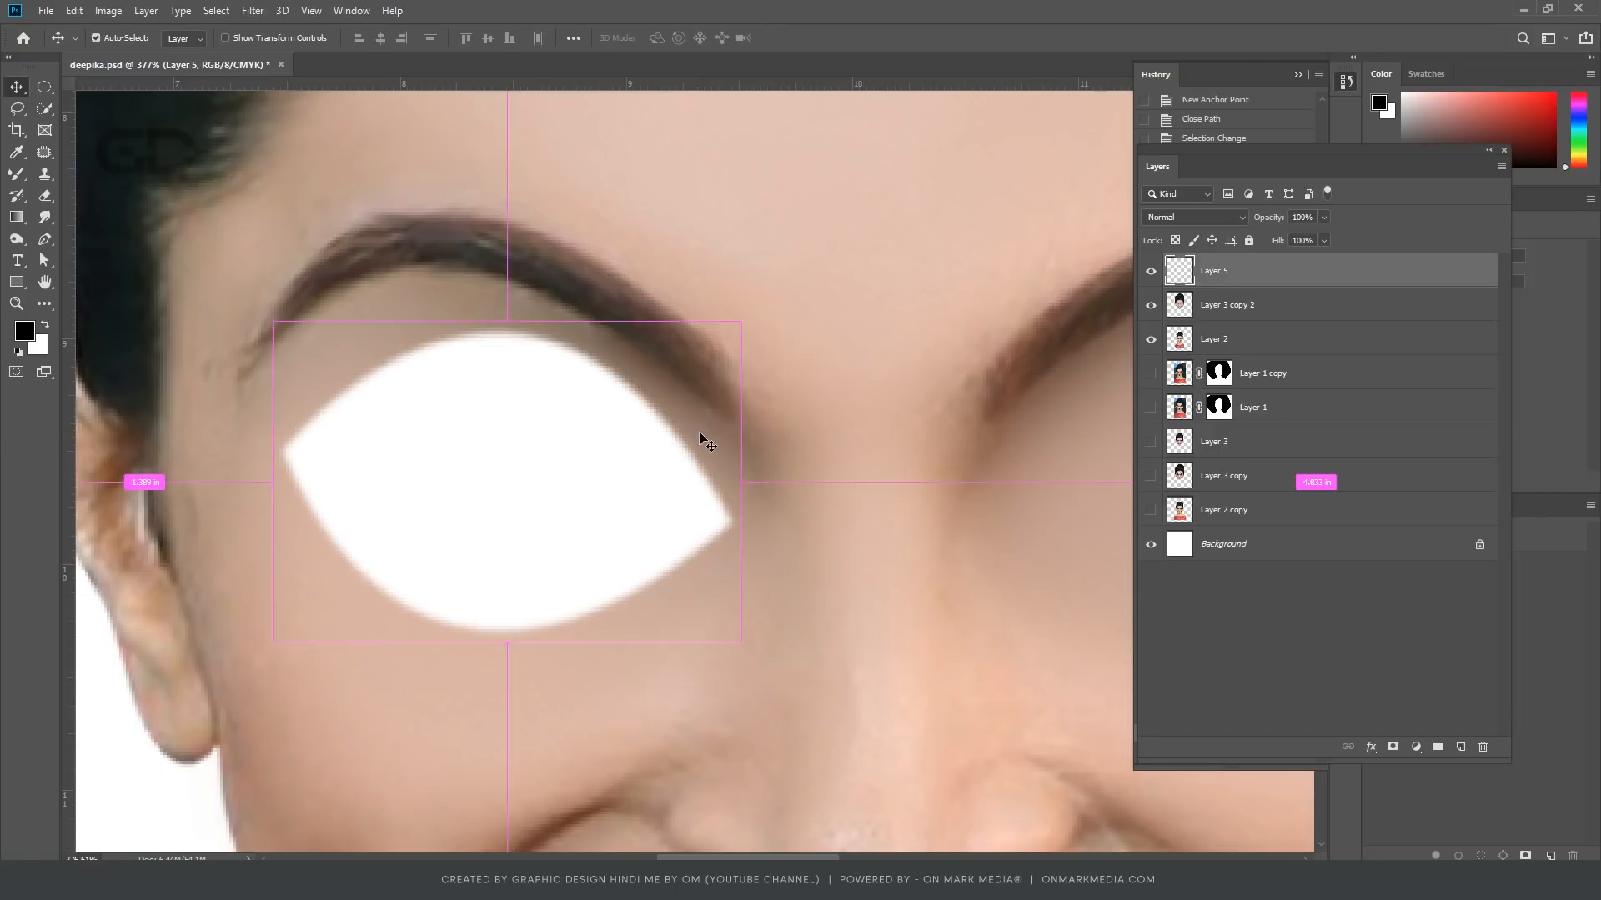
key(ctrl+j)
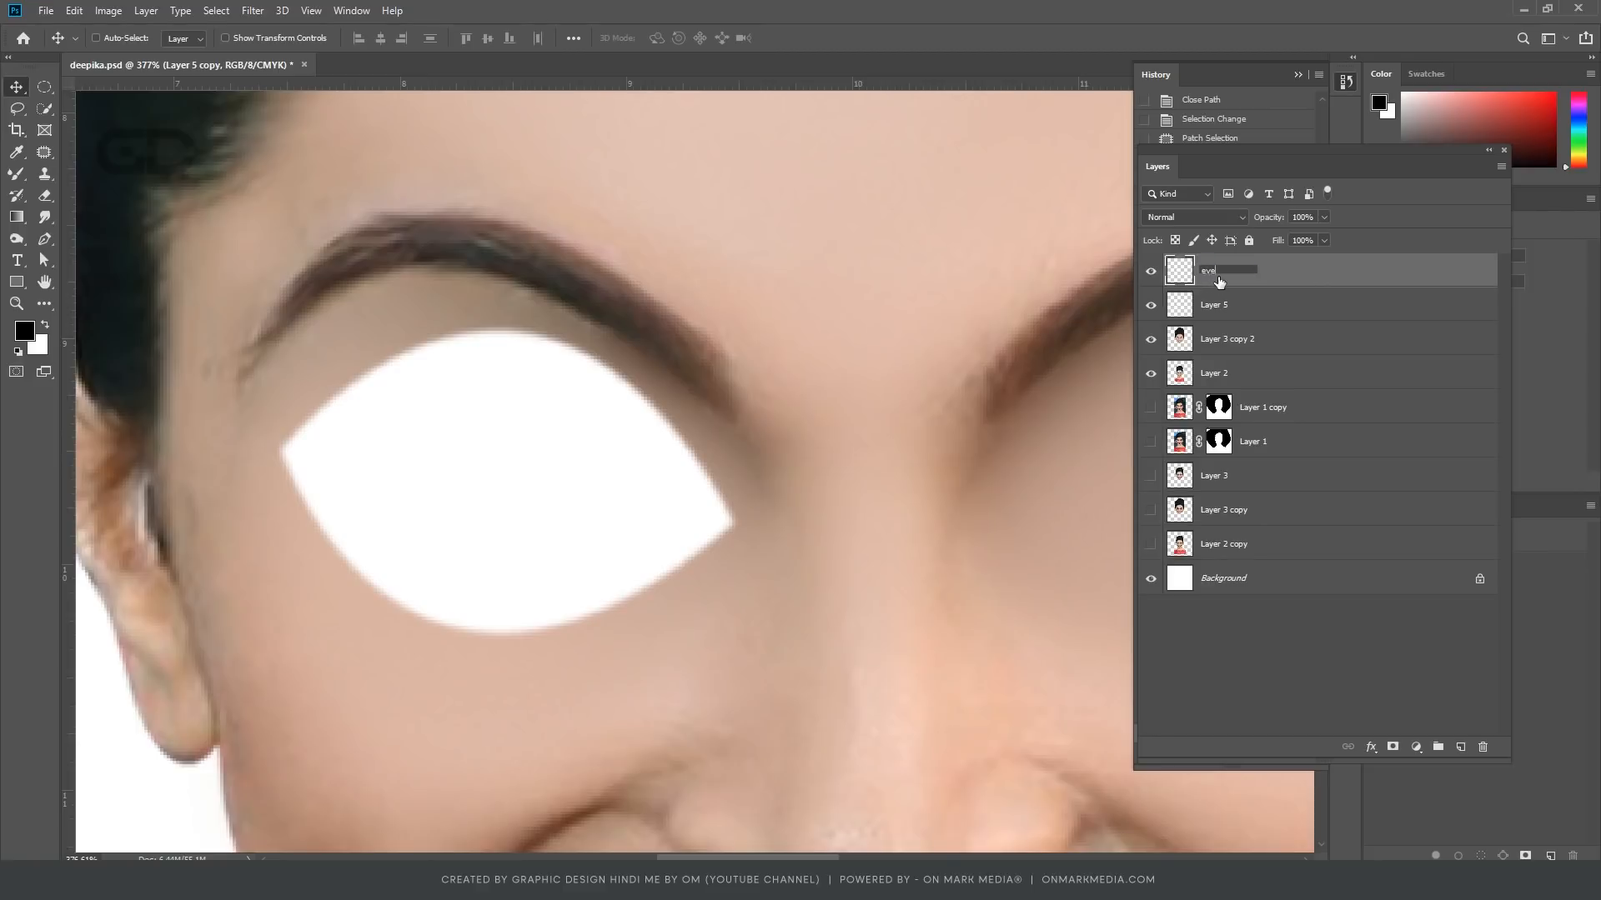
Step: Rename Layer 5 as eye and clip the duplicate eye layer above it to this base layer
double_click(1224, 305)
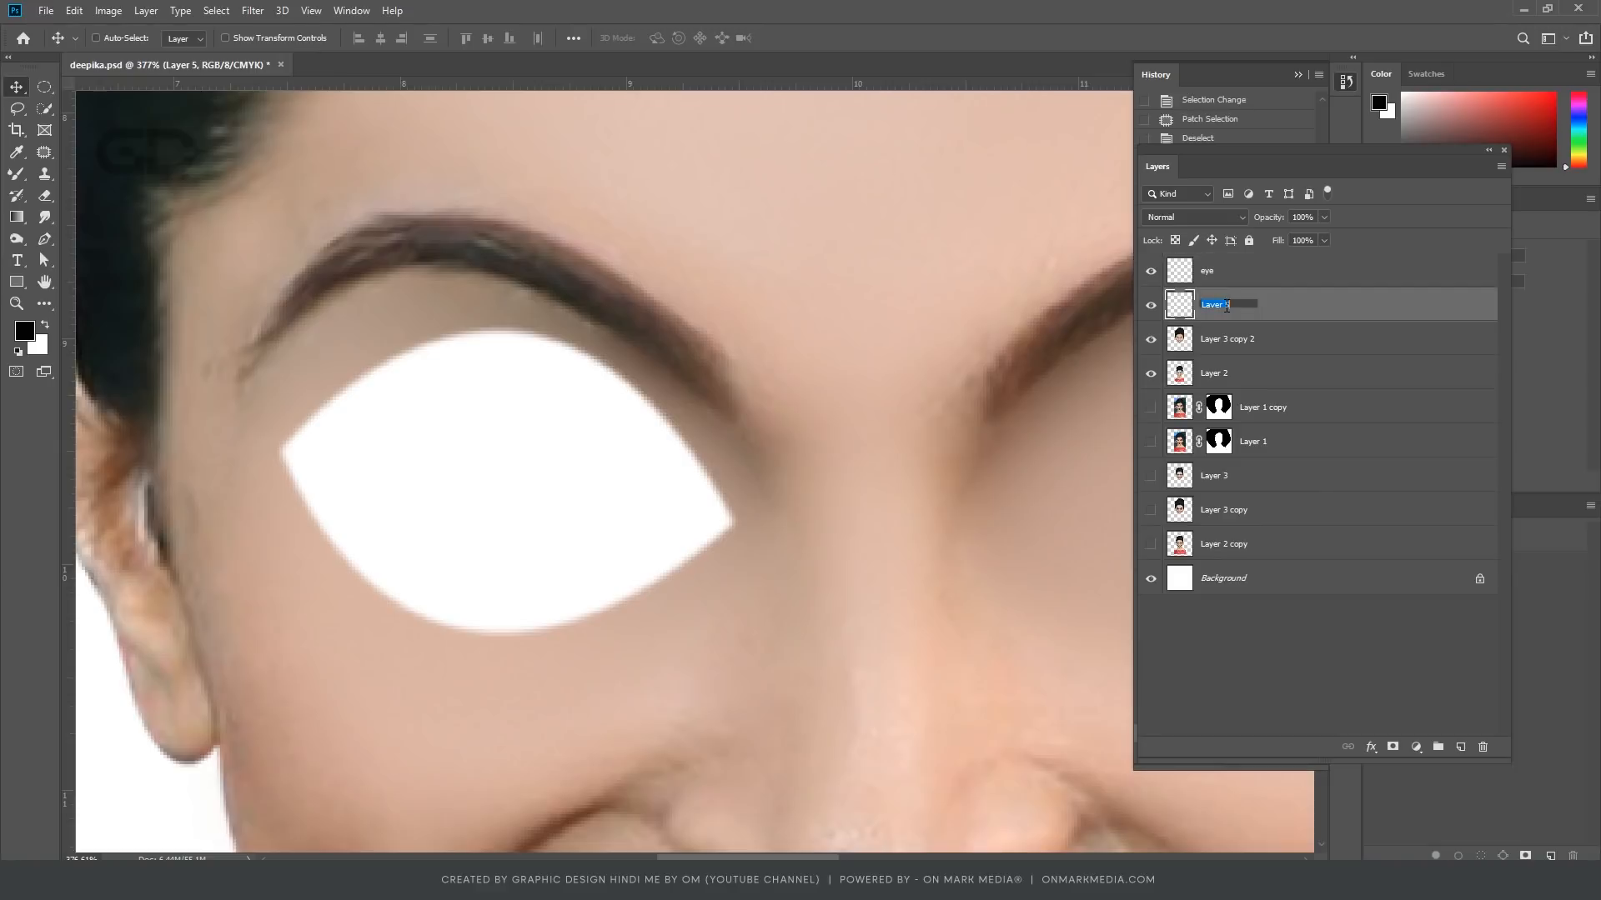
text(eye)
key(Return)
right_click(1263, 277)
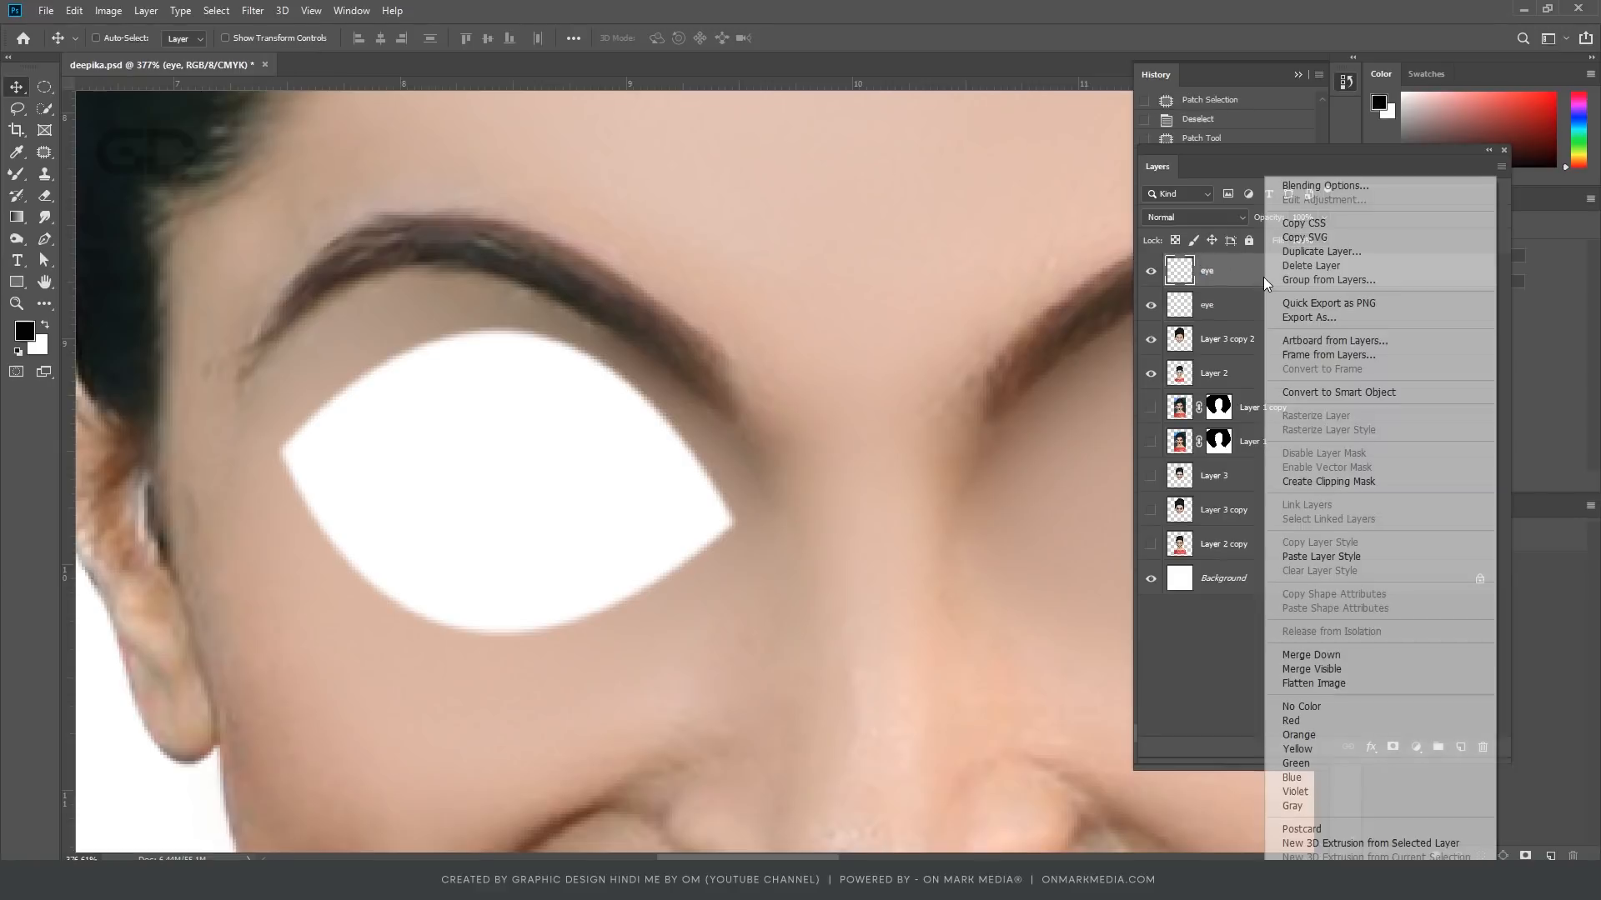
click(1338, 485)
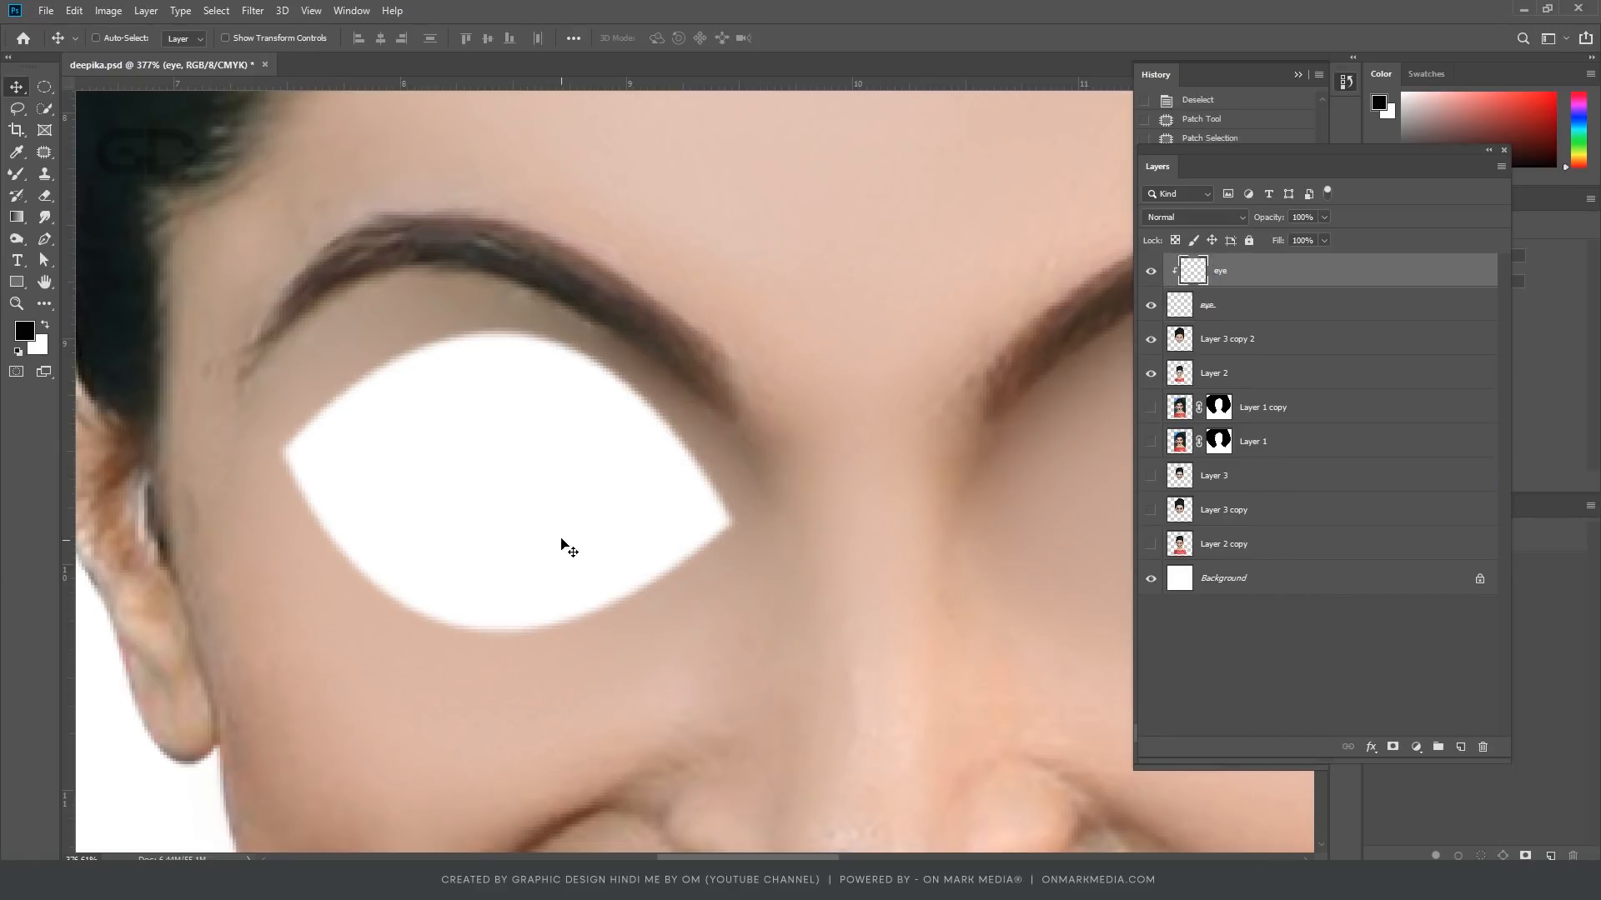
Step: Add a Multiply drop shadow to the base eye layer with an angle of -118° and 51% opacity
double_click(1284, 305)
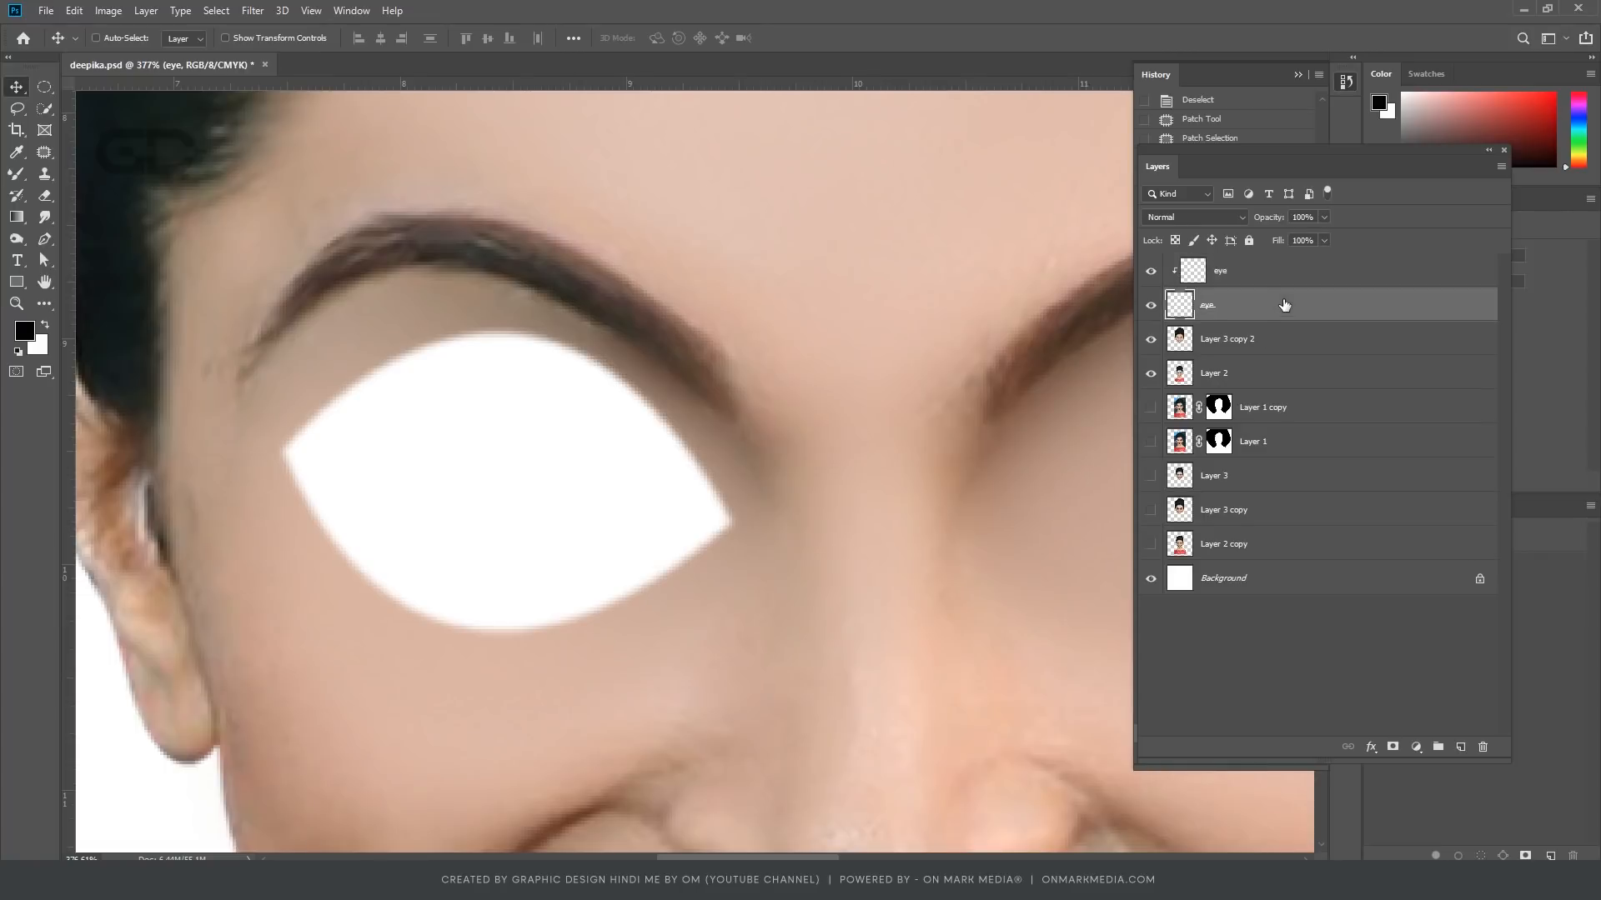
click(1034, 647)
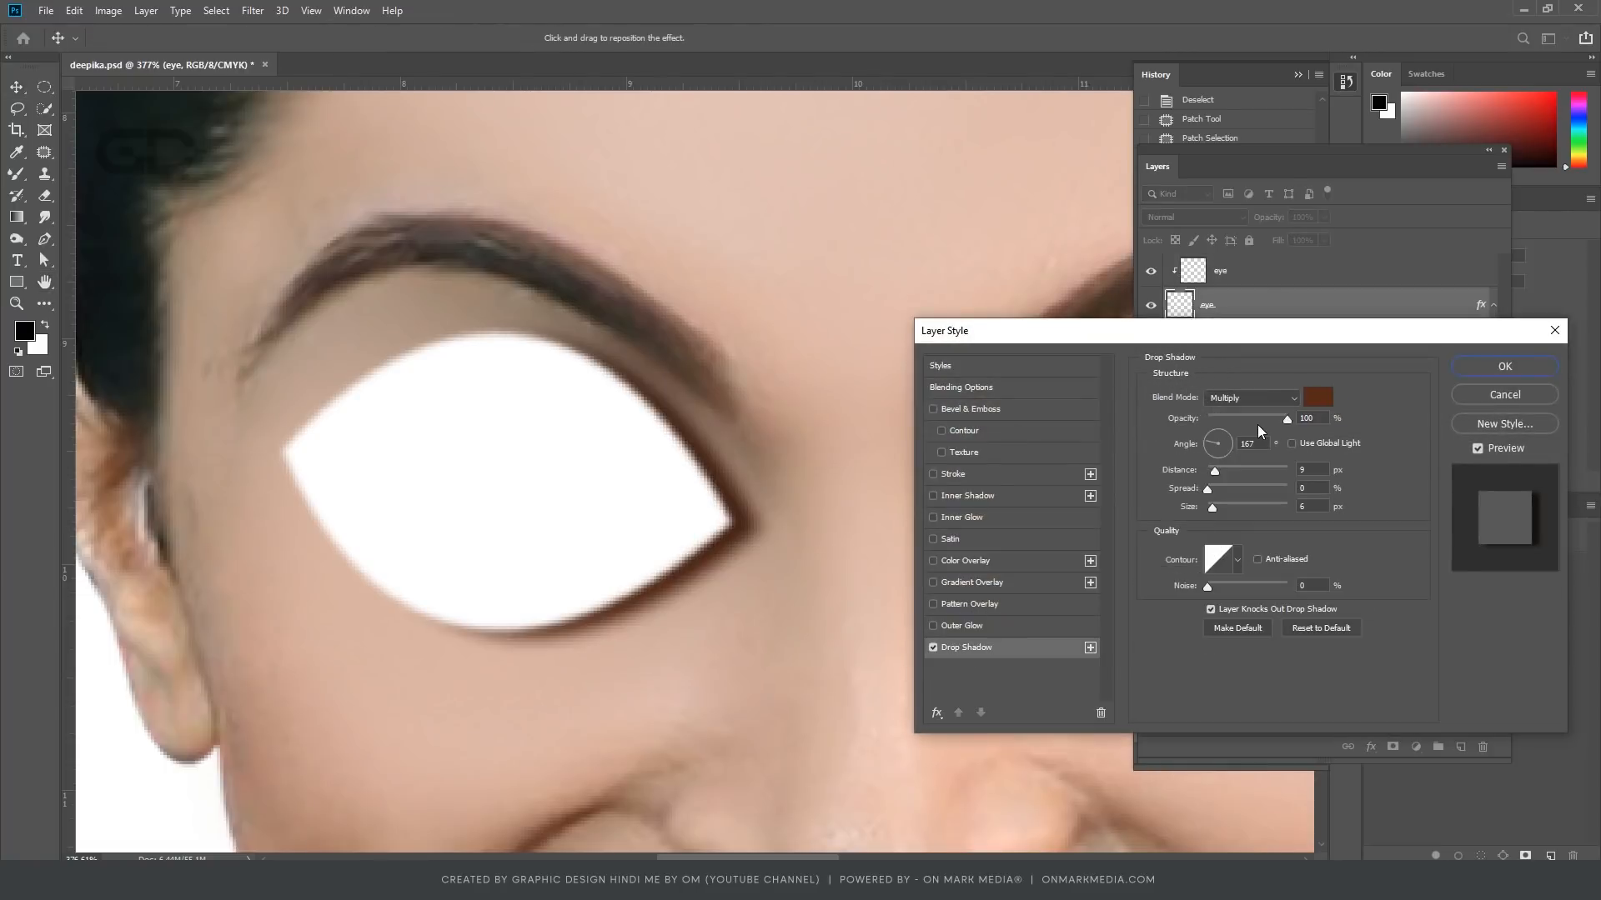
drag(1228, 448, 1214, 464)
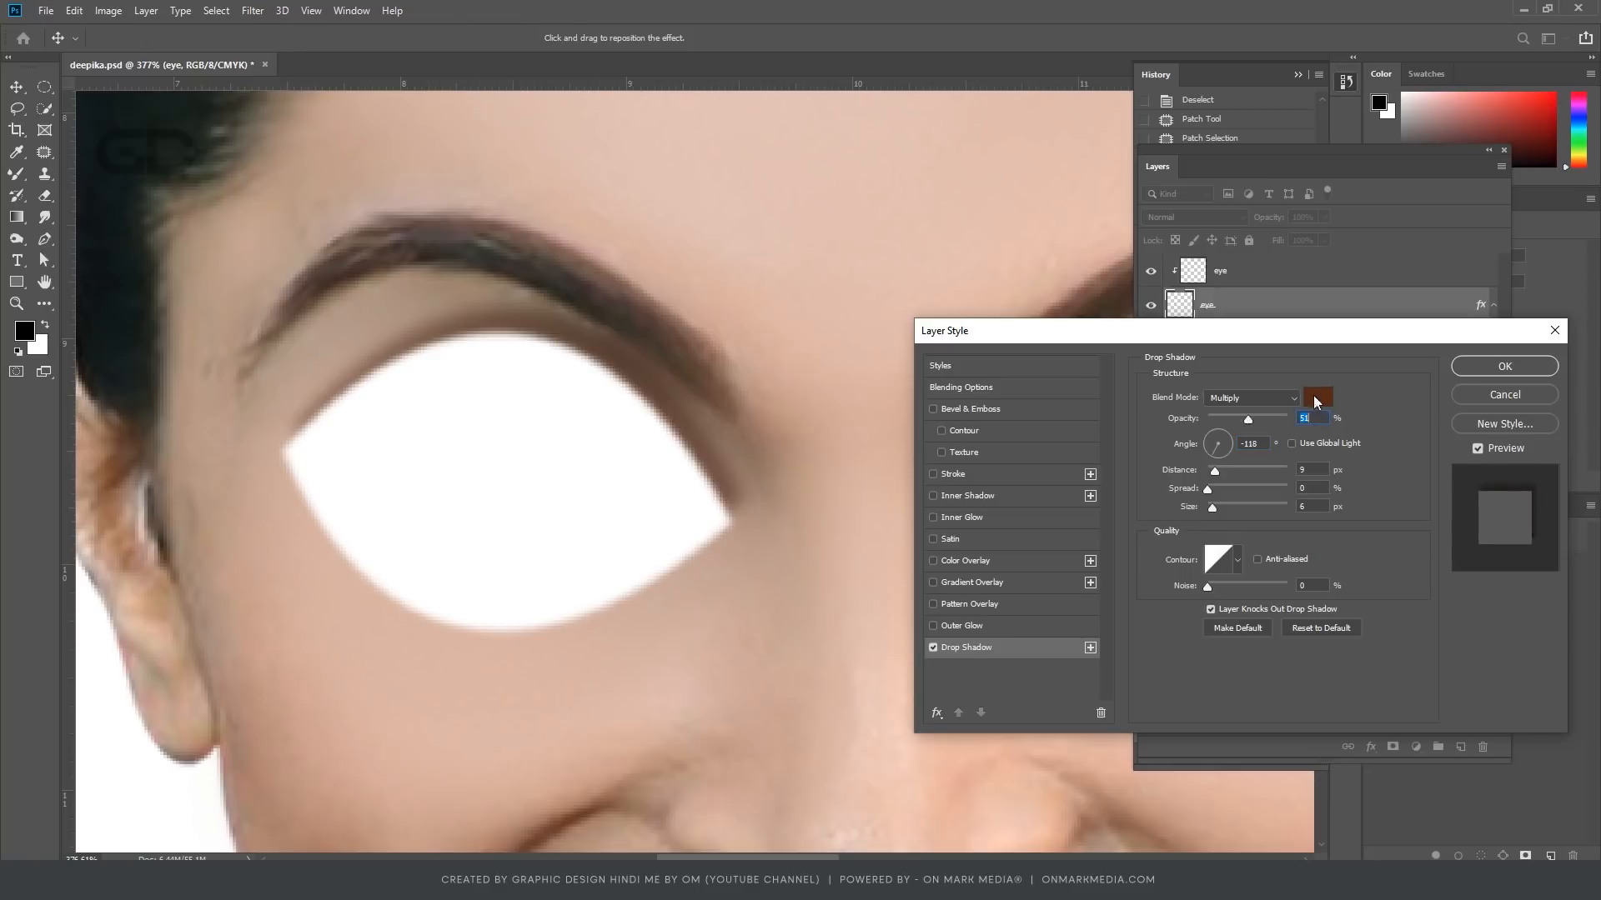
Step: Recolour the drop shadow with a skin tone sampled around the eyebrow and shifted to a warmer medium brown
click(1317, 397)
click(364, 320)
click(515, 288)
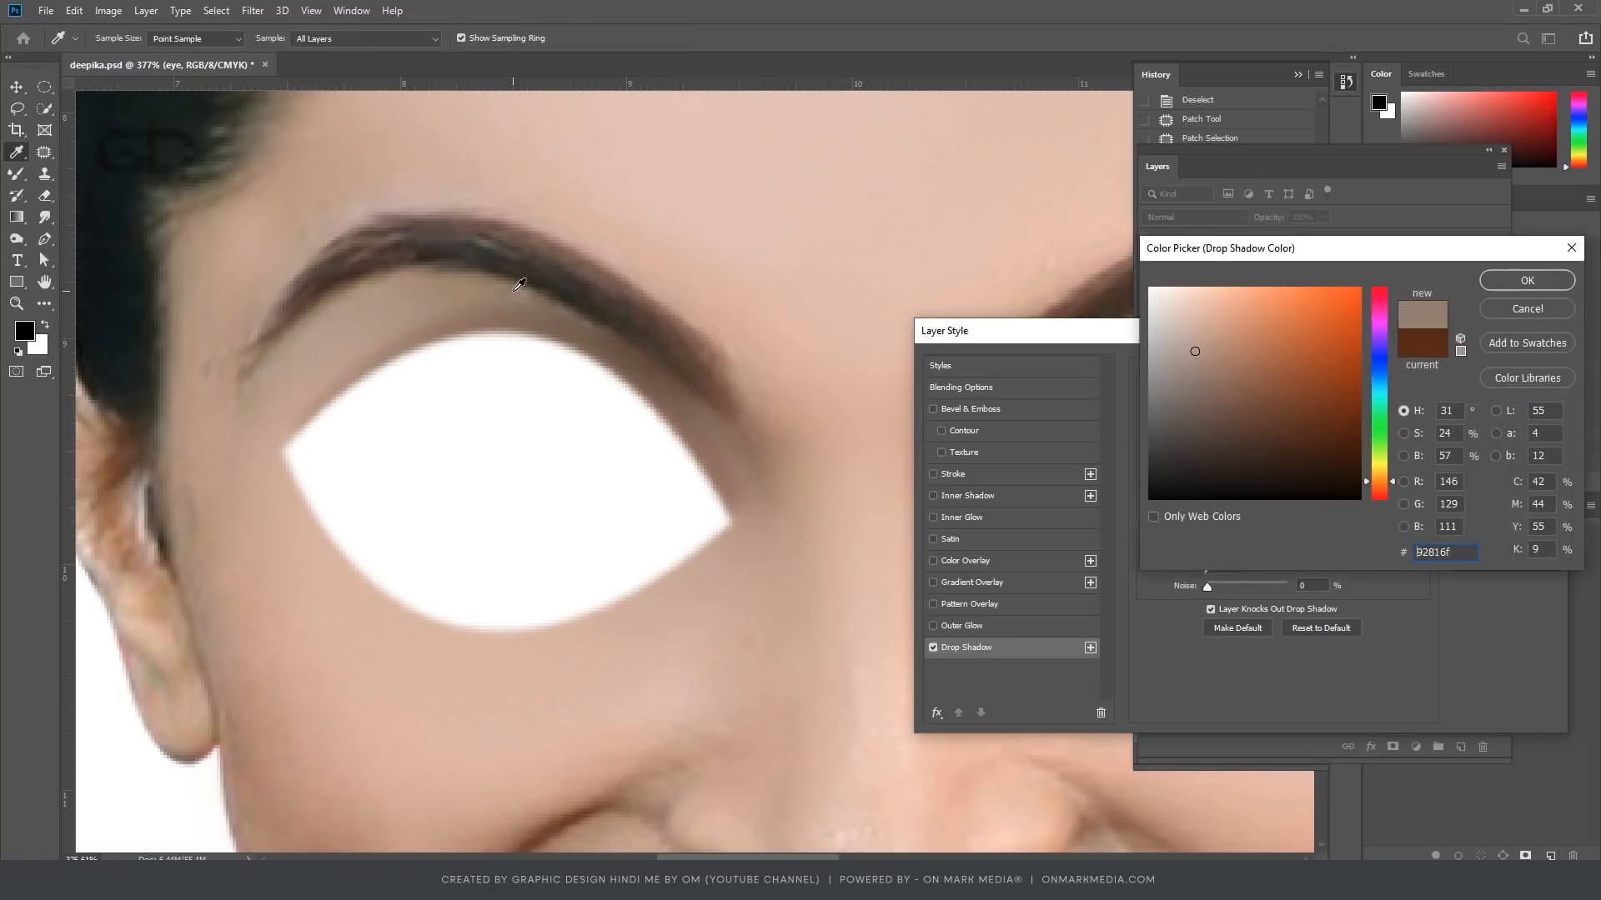
click(629, 295)
drag(640, 307, 347, 312)
click(1257, 379)
key(Return)
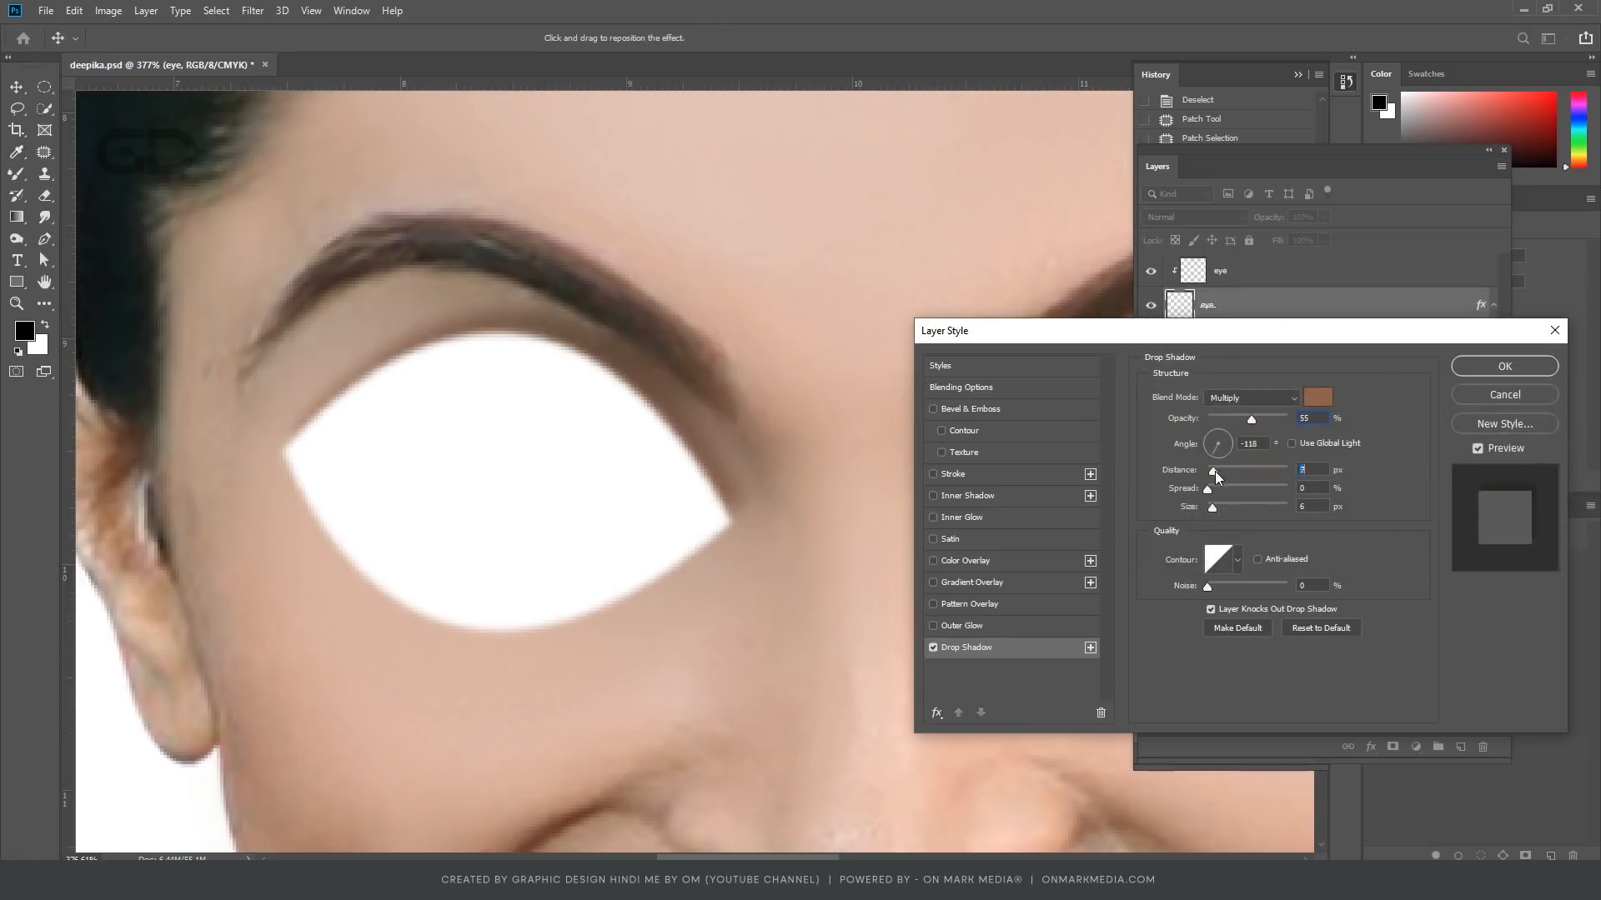
Step: Set the drop shadow's opacity to 44%, angle to -74° and distance to 9 px
click(1248, 418)
click(1223, 457)
drag(1248, 419, 1258, 419)
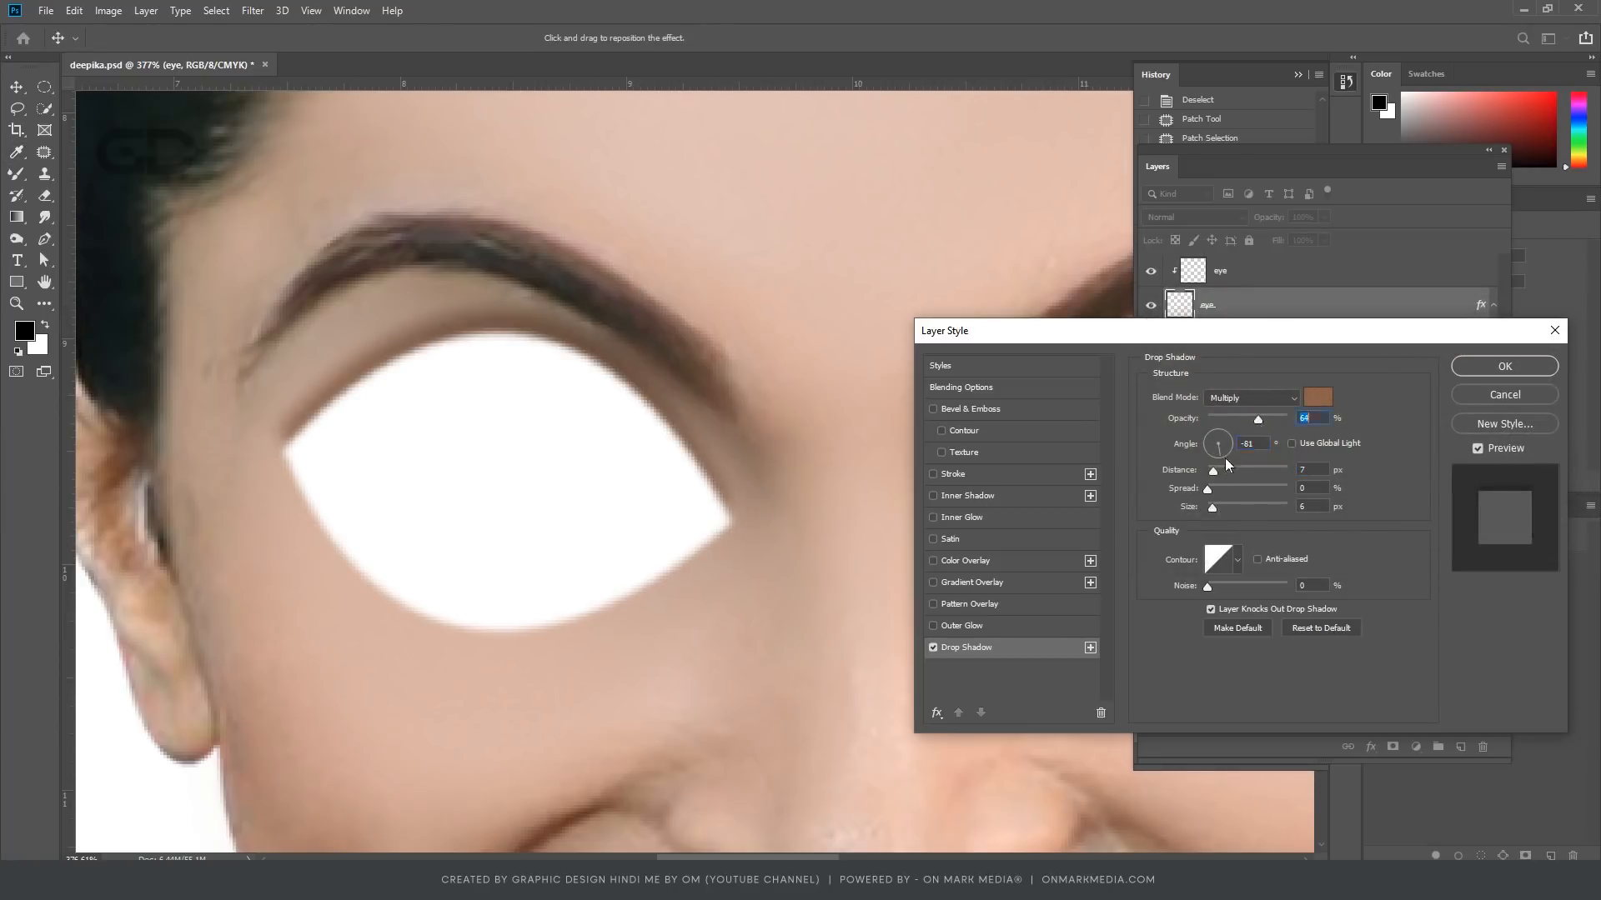
key(Return)
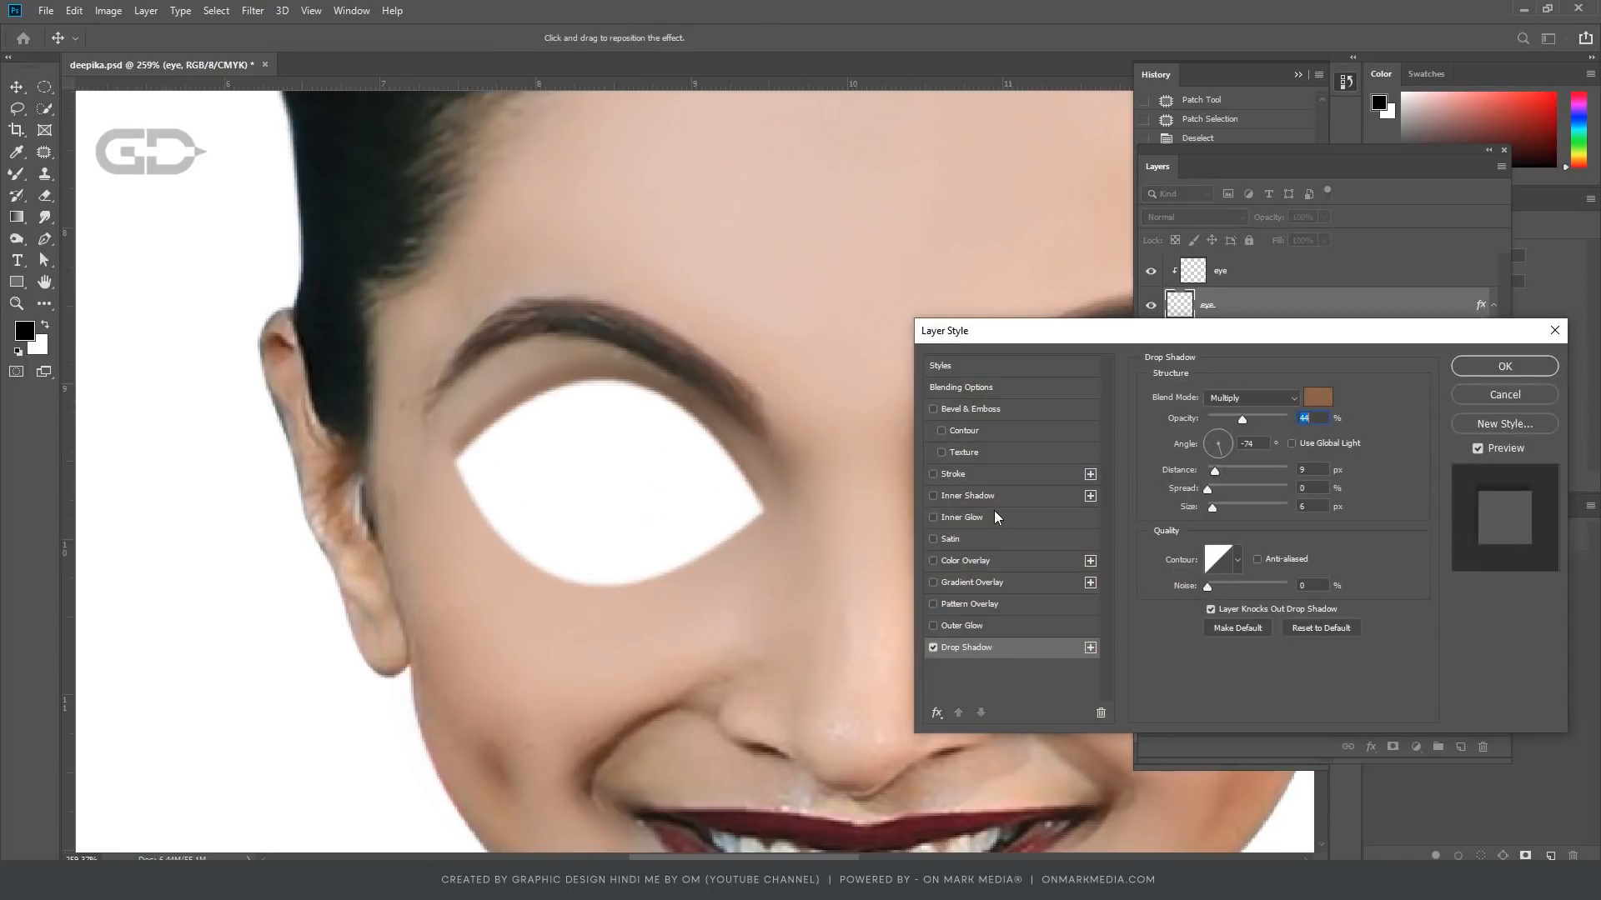
Step: Add an inner shadow instead of an inner glow to the base eye layer, with 69% opacity and 5 px distance
click(933, 516)
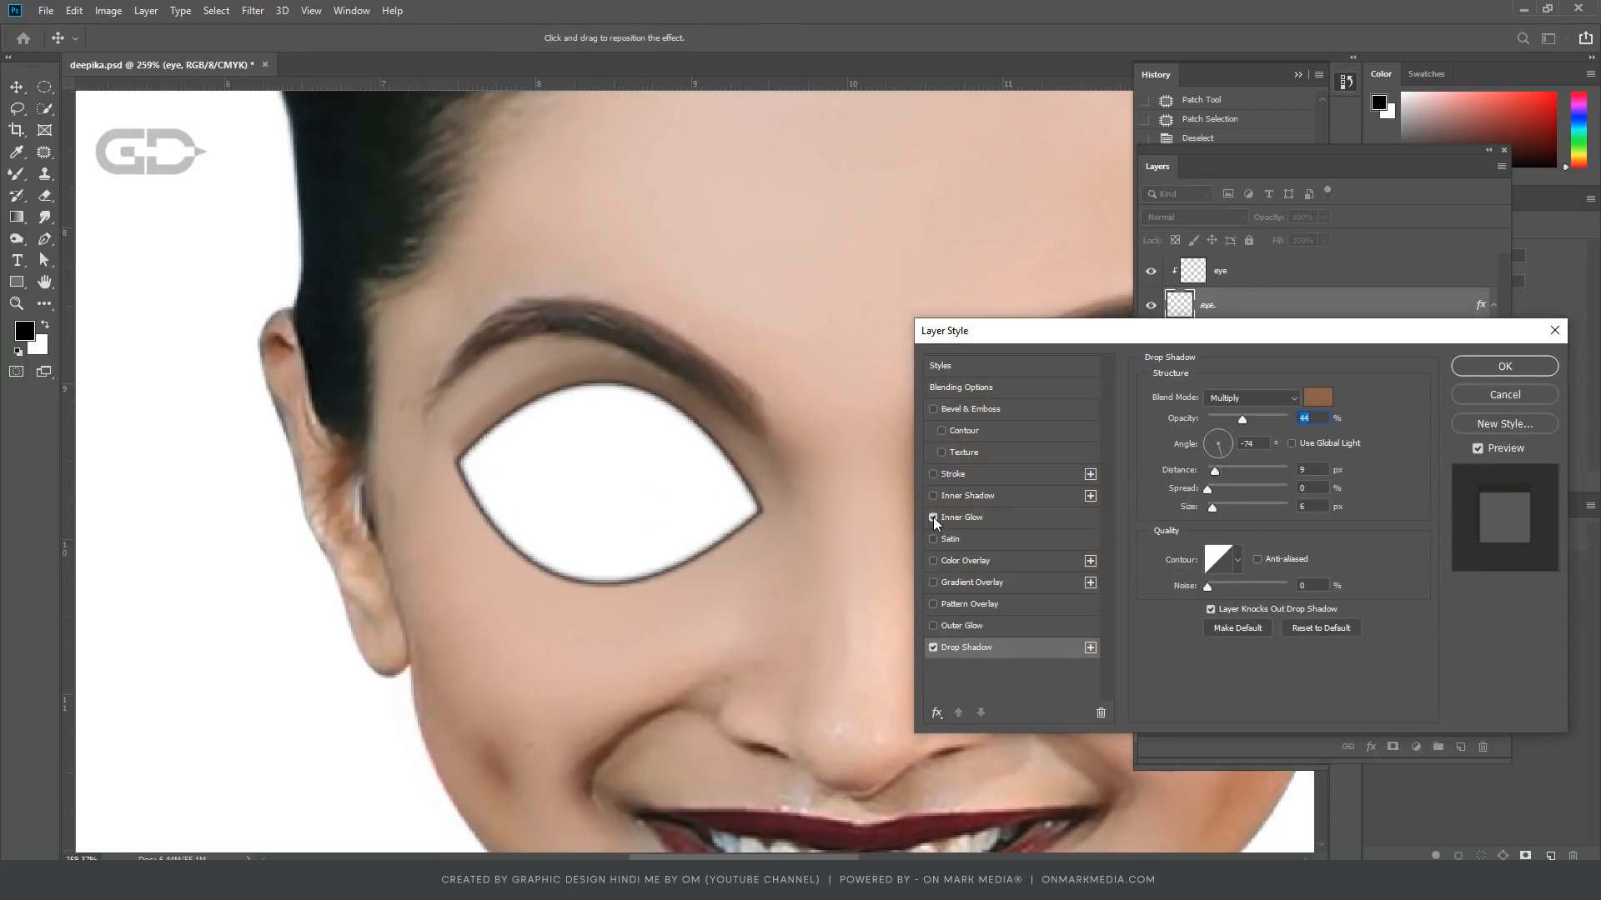
click(933, 518)
click(933, 496)
click(968, 496)
mouse_move(1218, 472)
mouse_down()
mouse_move(1197, 479)
mouse_move(1223, 508)
mouse_move(1204, 476)
mouse_up()
mouse_move(1247, 420)
mouse_down()
mouse_move(1287, 422)
mouse_move(1264, 421)
mouse_up()
Step: Colour the inner shadow dark grey, set its size to 27 px and apply the base eye layer's effects
click(1317, 397)
click(1150, 416)
click(1525, 279)
drag(641, 499, 642, 511)
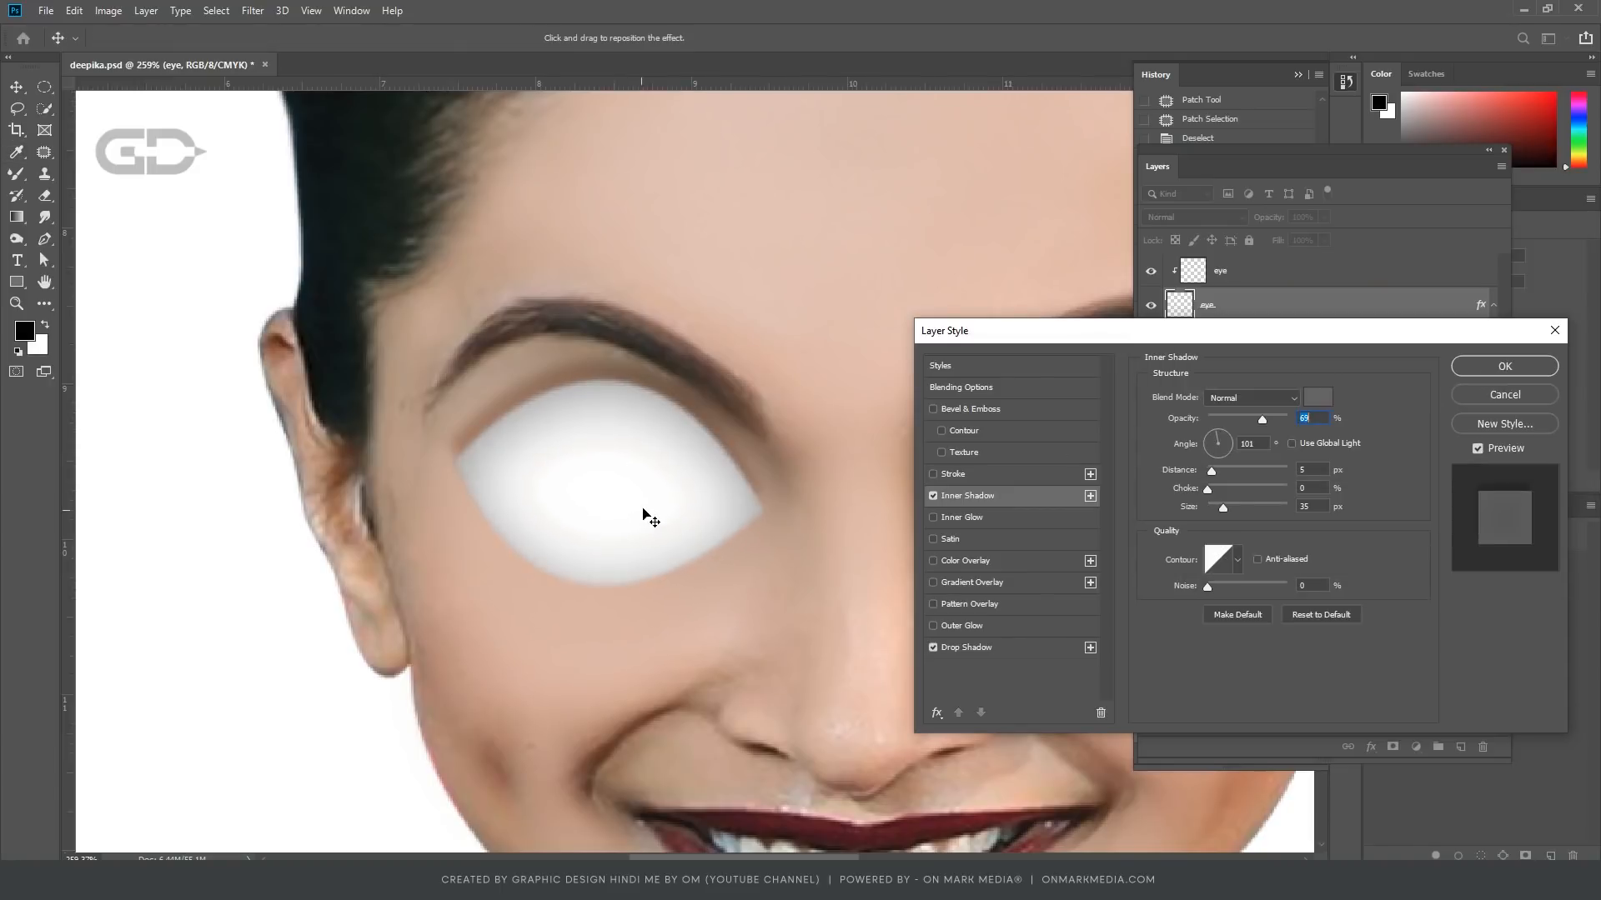
drag(1223, 508, 1222, 507)
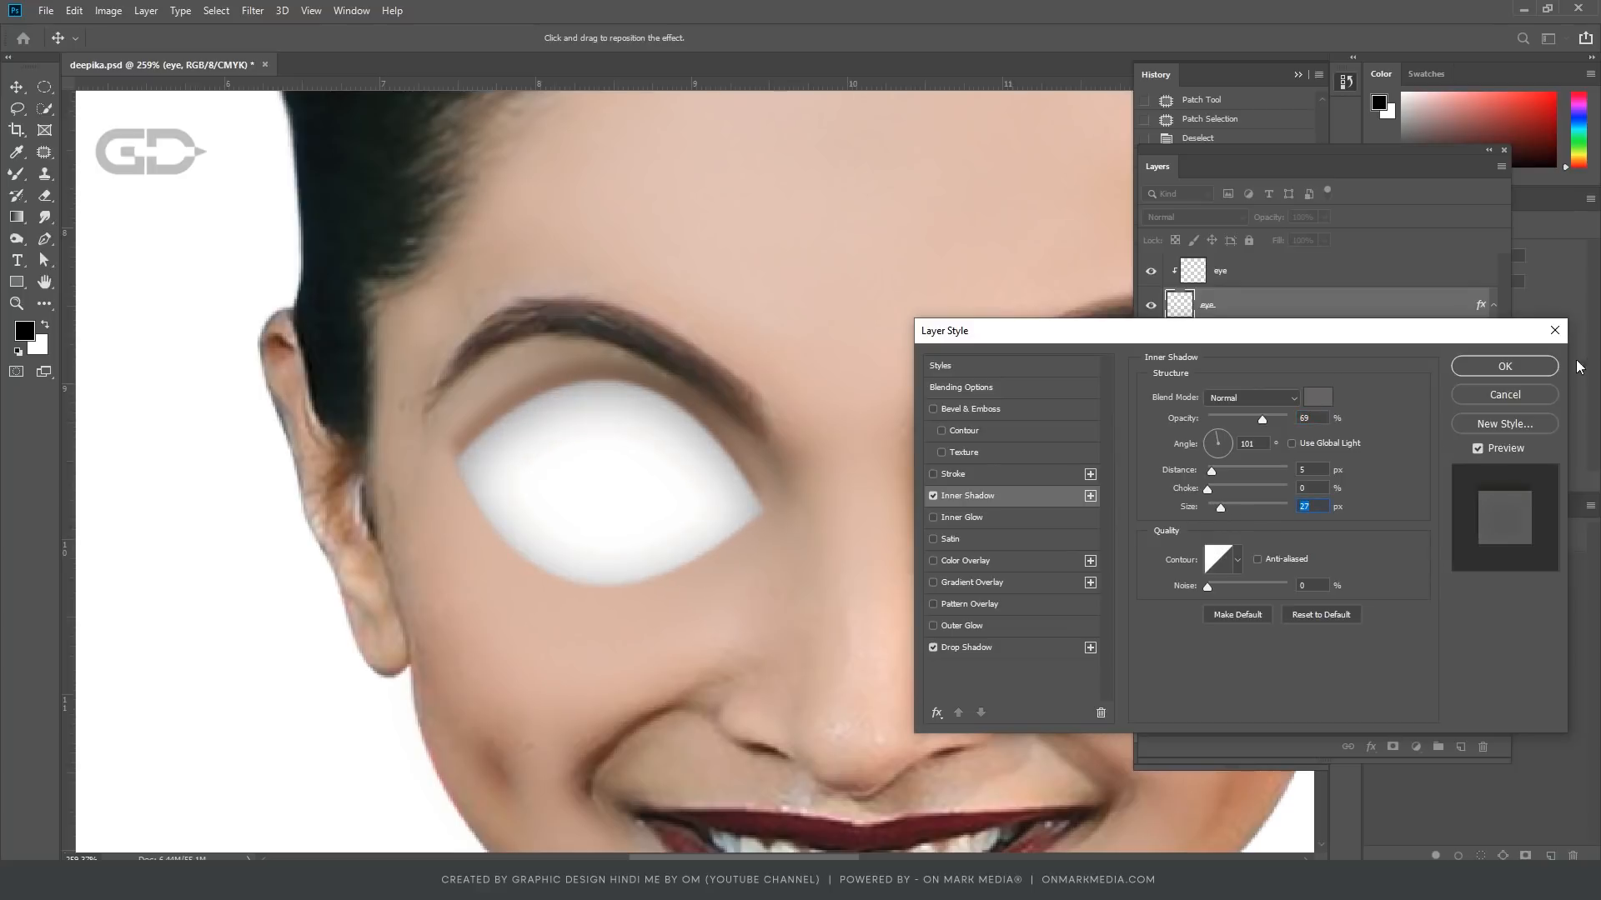
click(1501, 366)
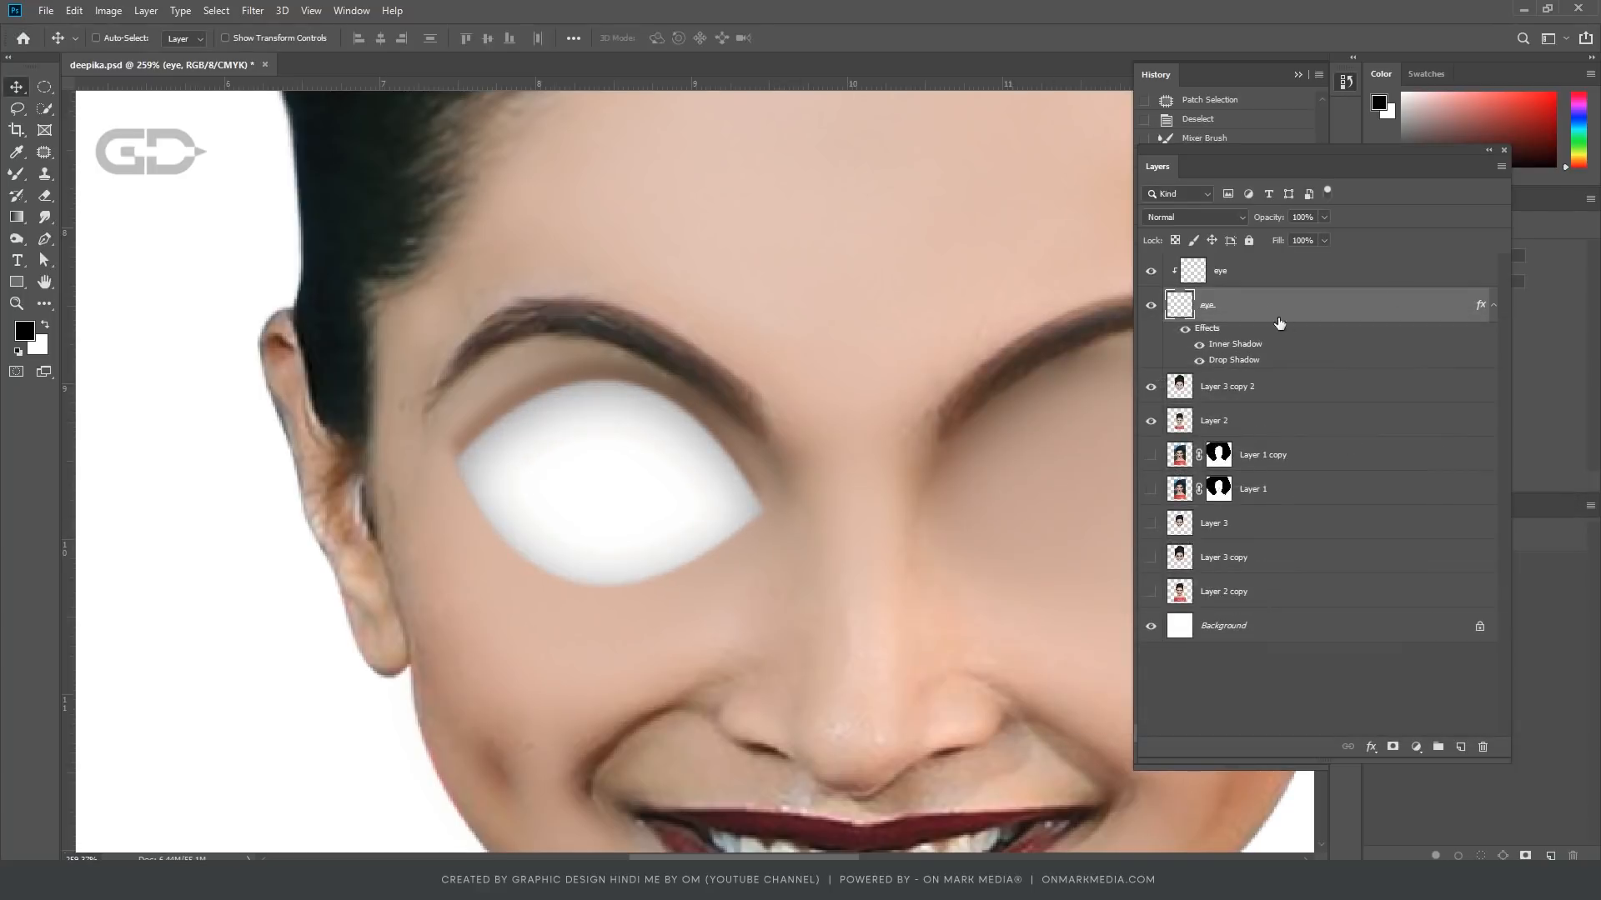
click(1267, 279)
click(1252, 310)
click(1262, 286)
right_click(1254, 272)
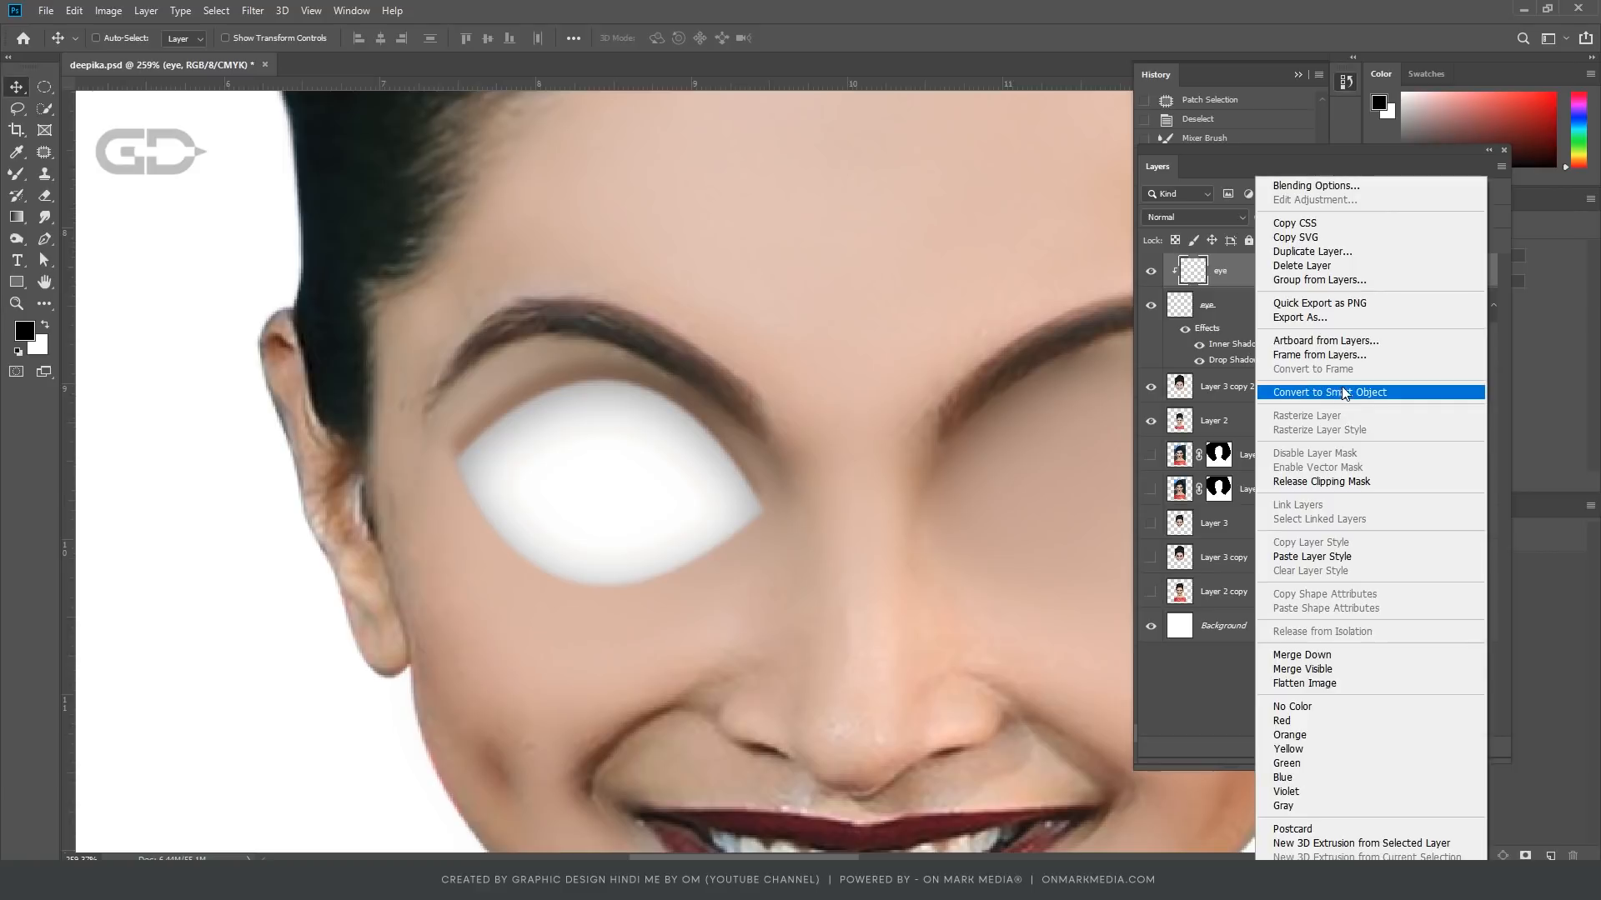
click(1343, 394)
right_click(1257, 278)
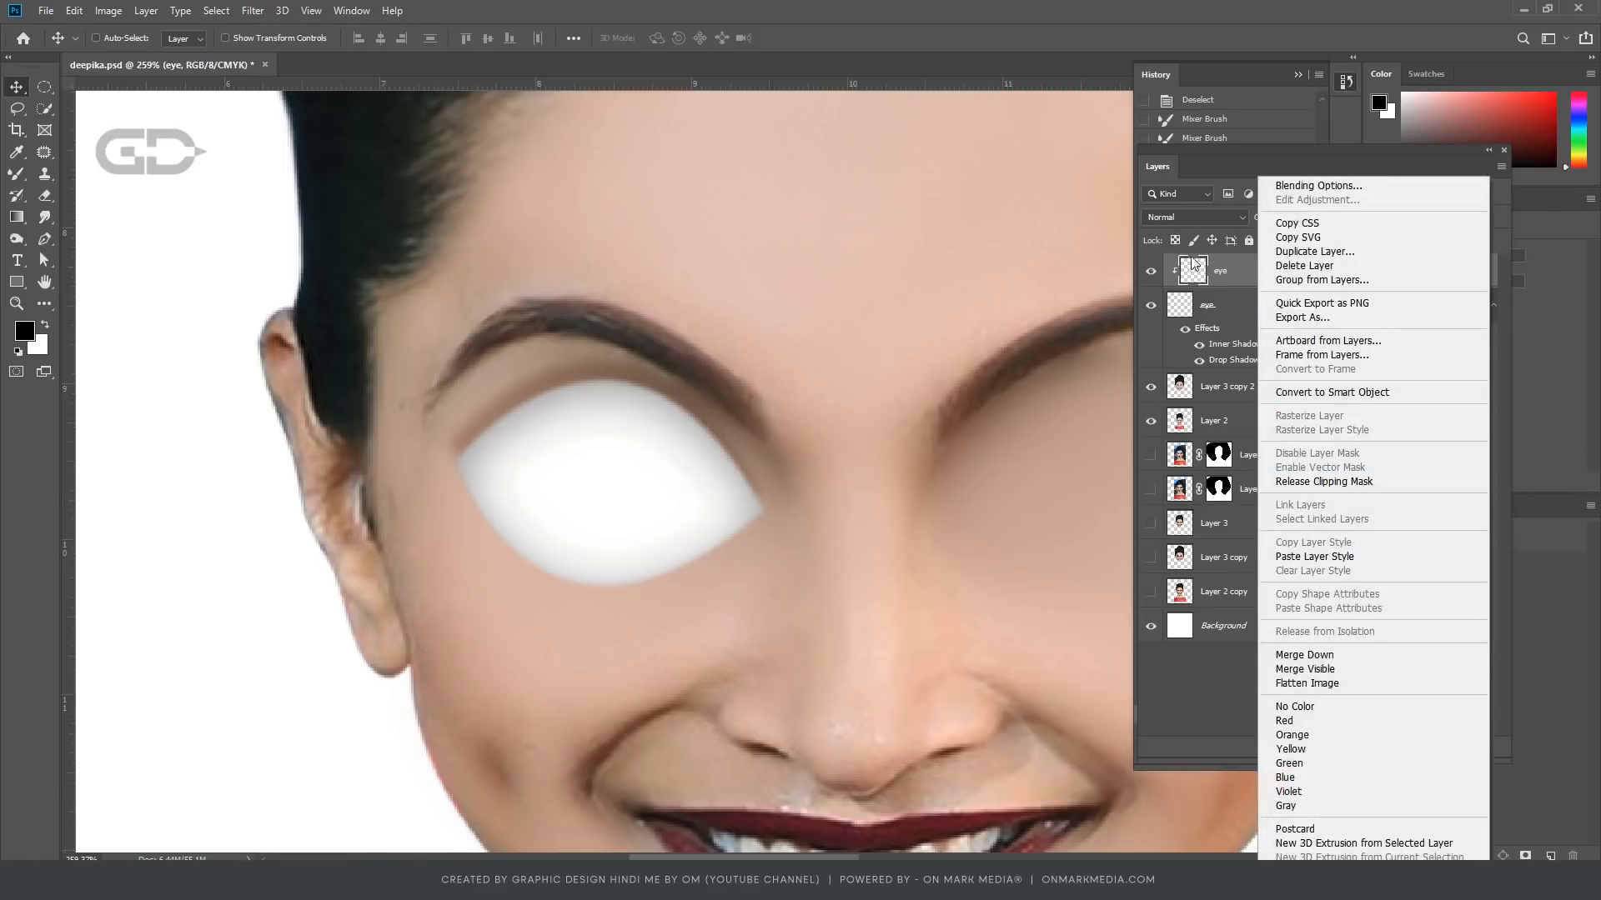
click(1242, 271)
Step: Duplicate the clipped eye layer and place the copy directly below the base eye layer
key(ctrl+j)
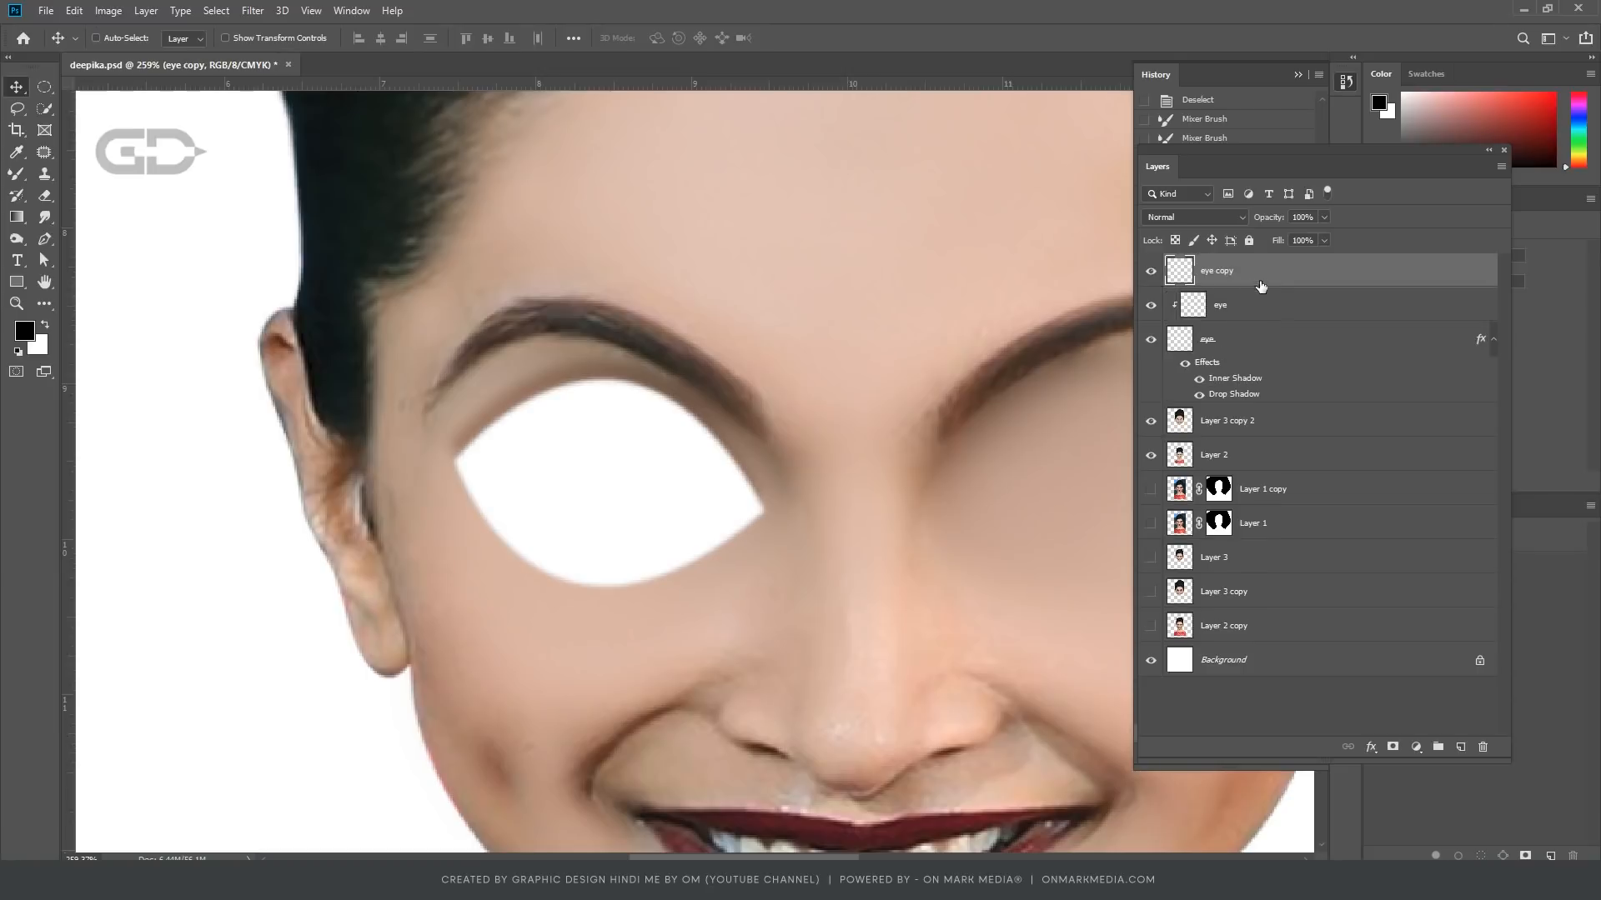
right_click(1259, 273)
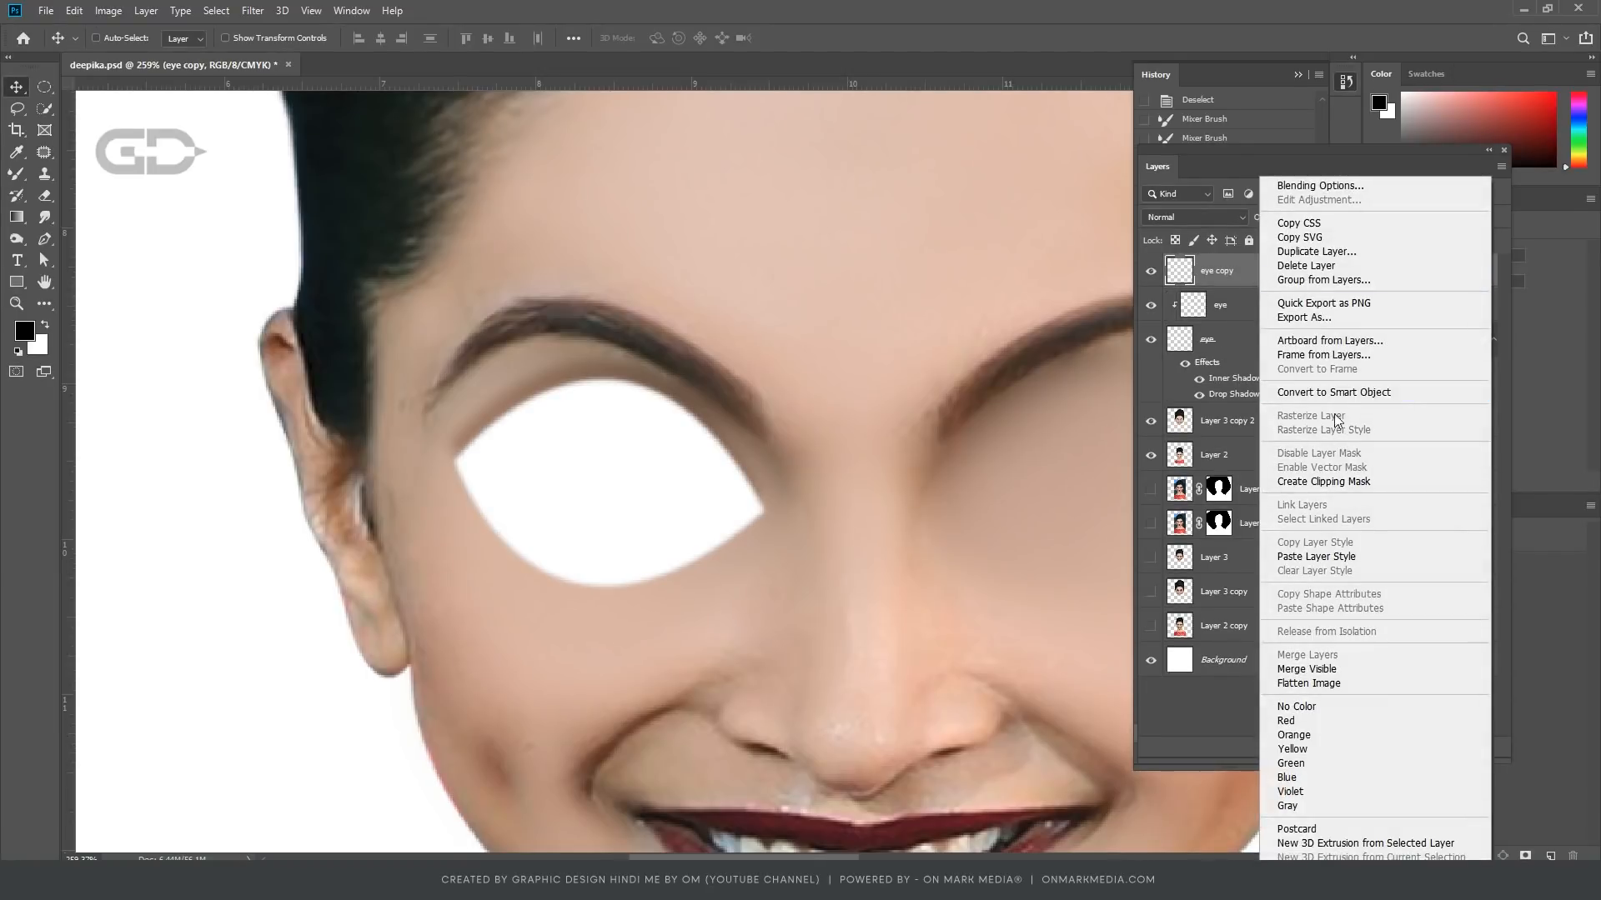
click(1323, 481)
drag(1259, 271, 1271, 398)
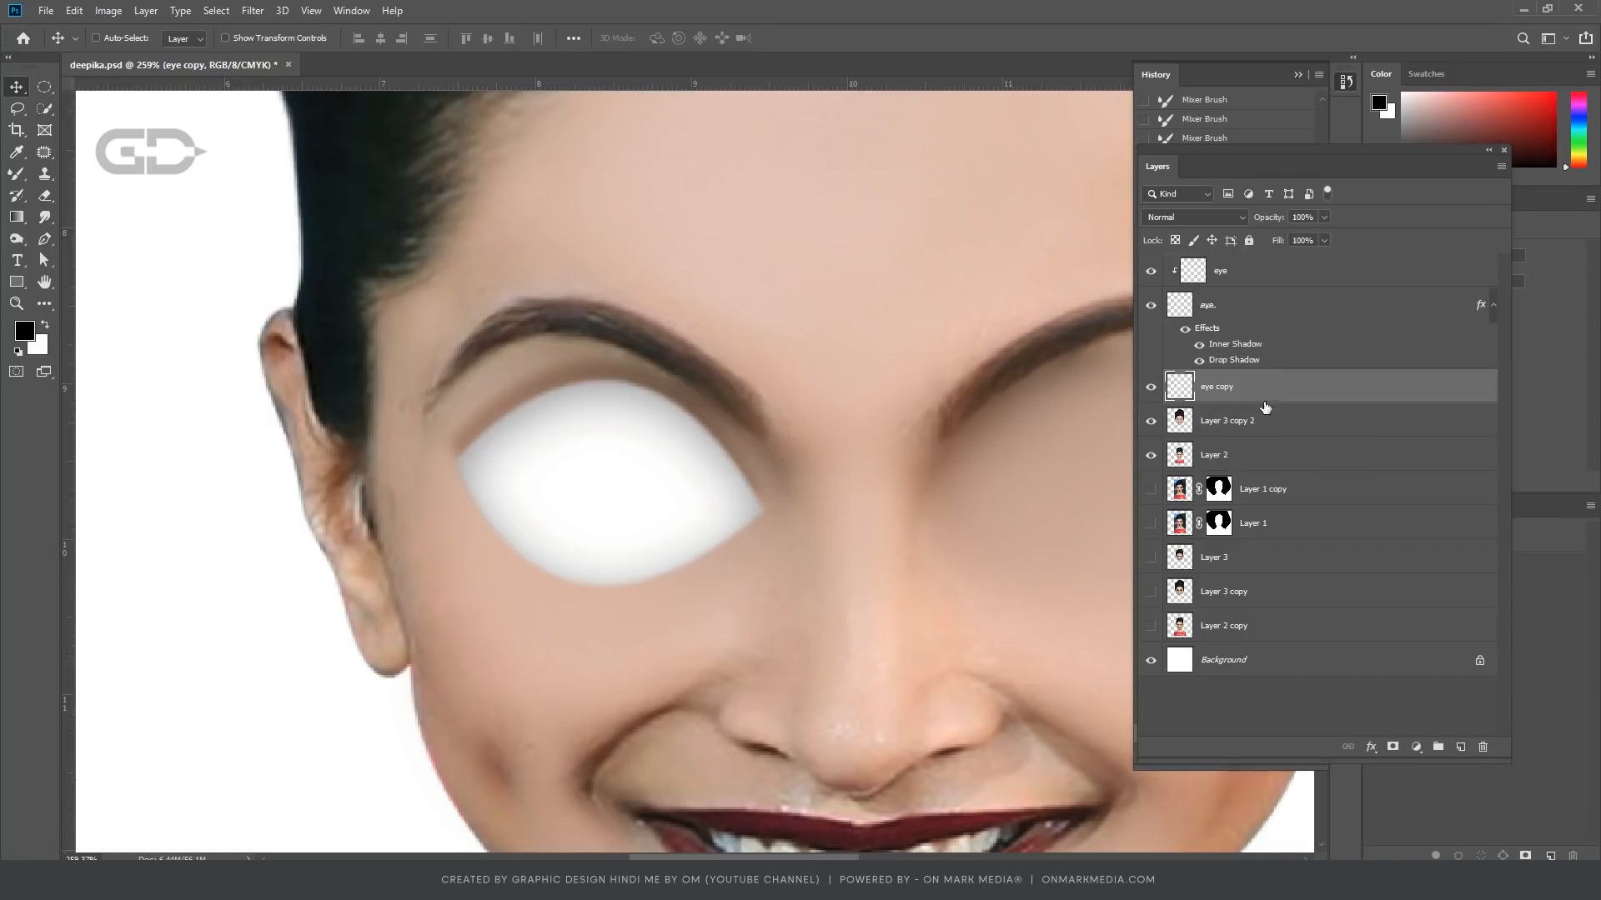
Step: Add a Screen outer glow to the eye copy layer, coloured with a skin tone sampled below the eye
double_click(1363, 396)
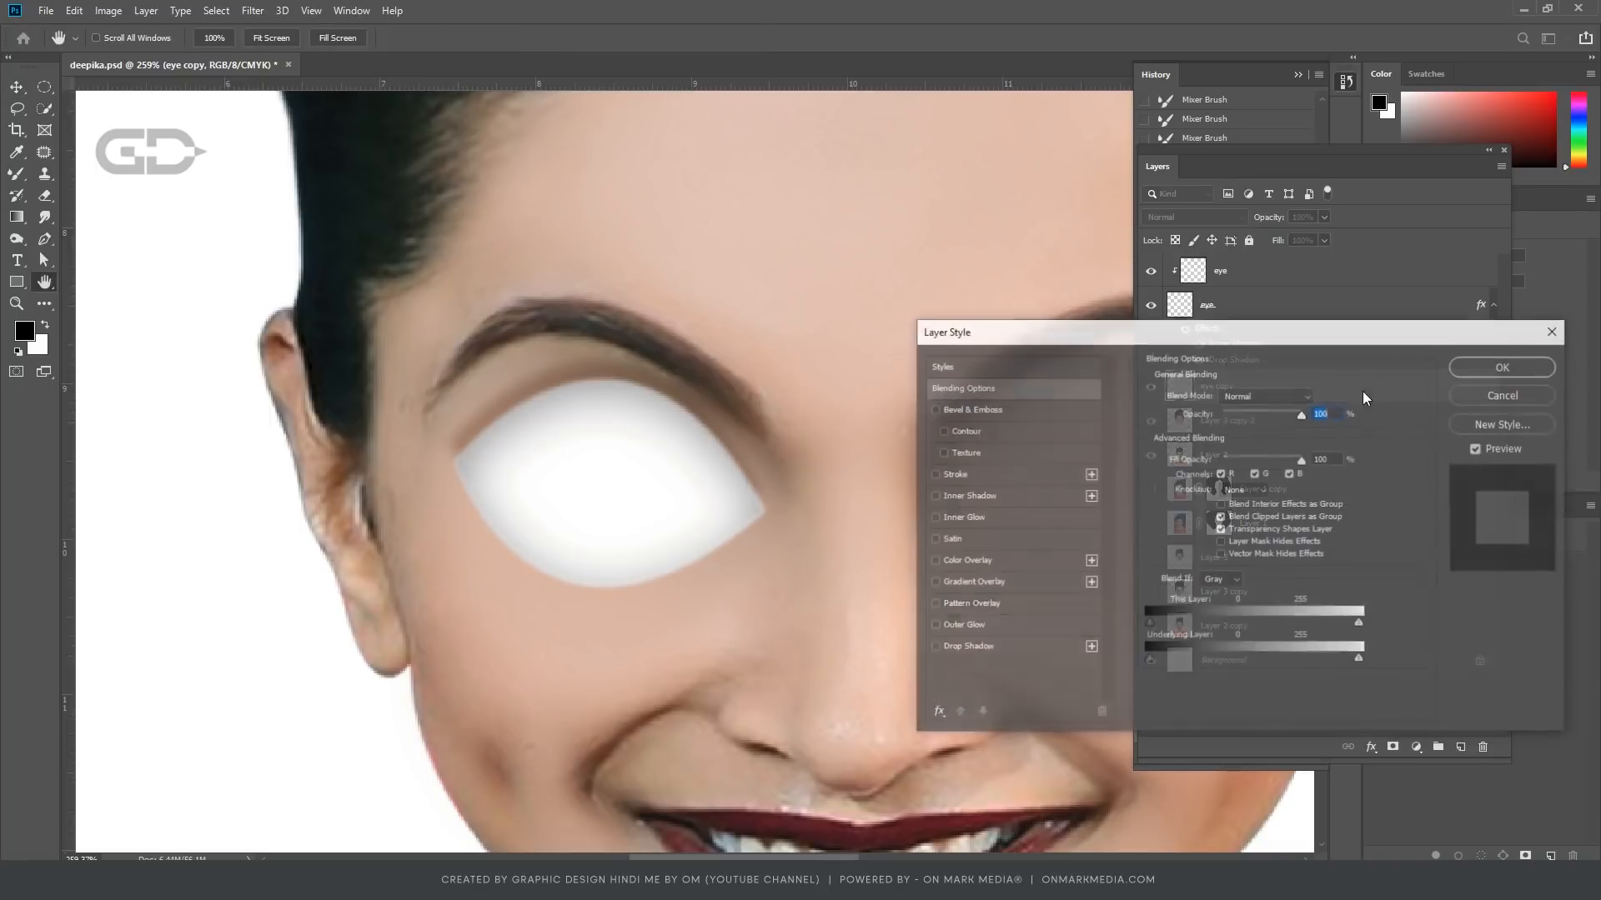
click(962, 626)
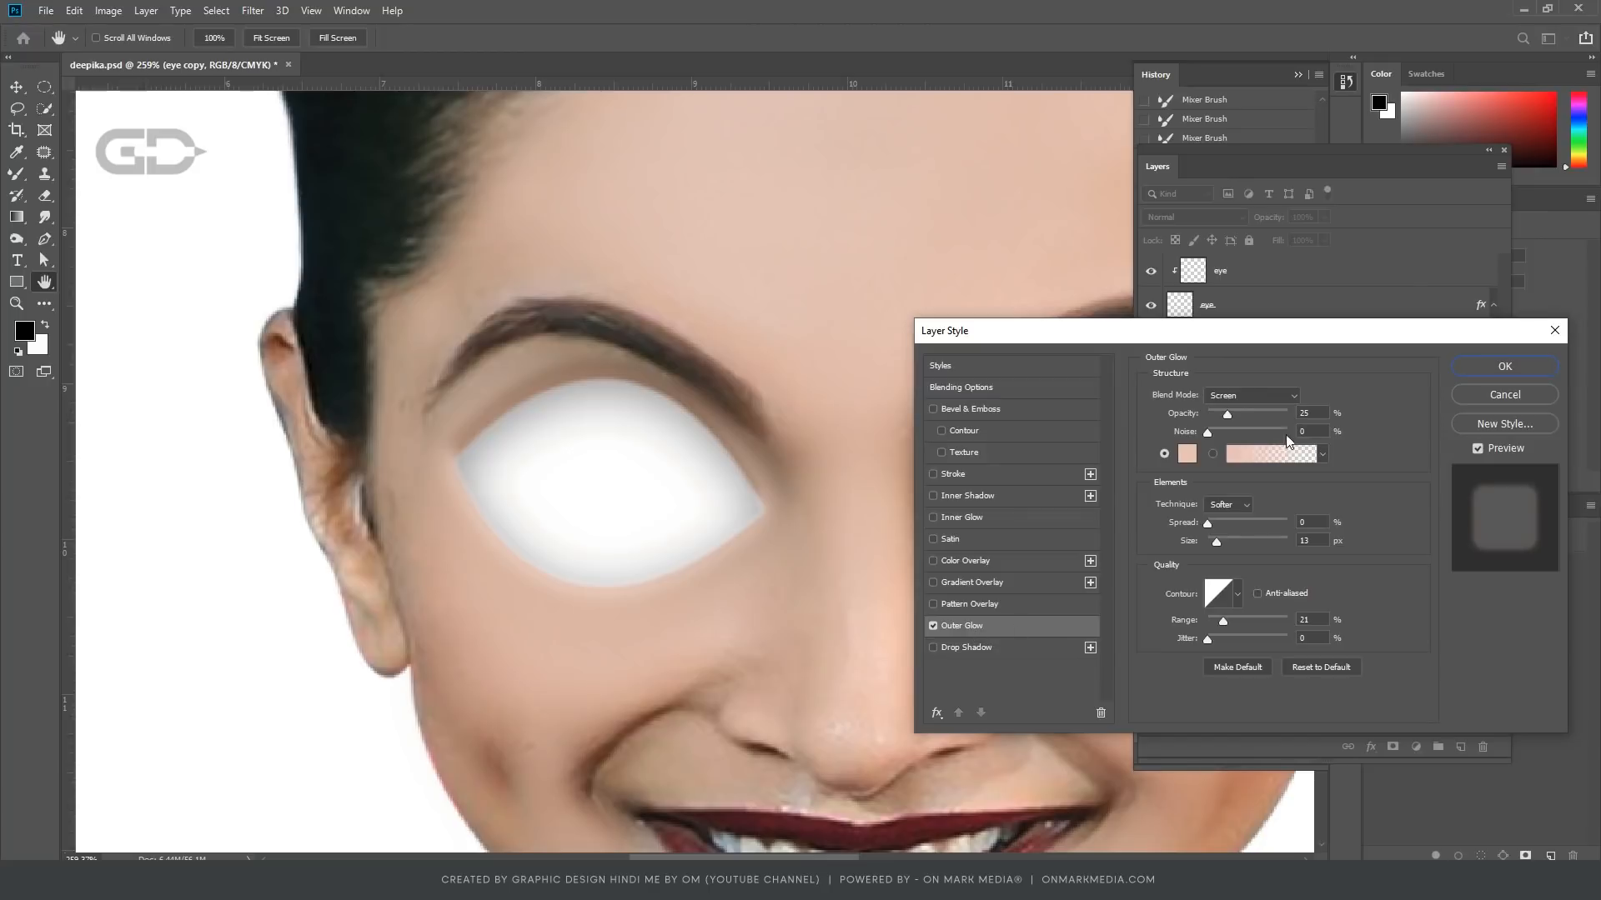
click(1184, 455)
click(743, 593)
key(Return)
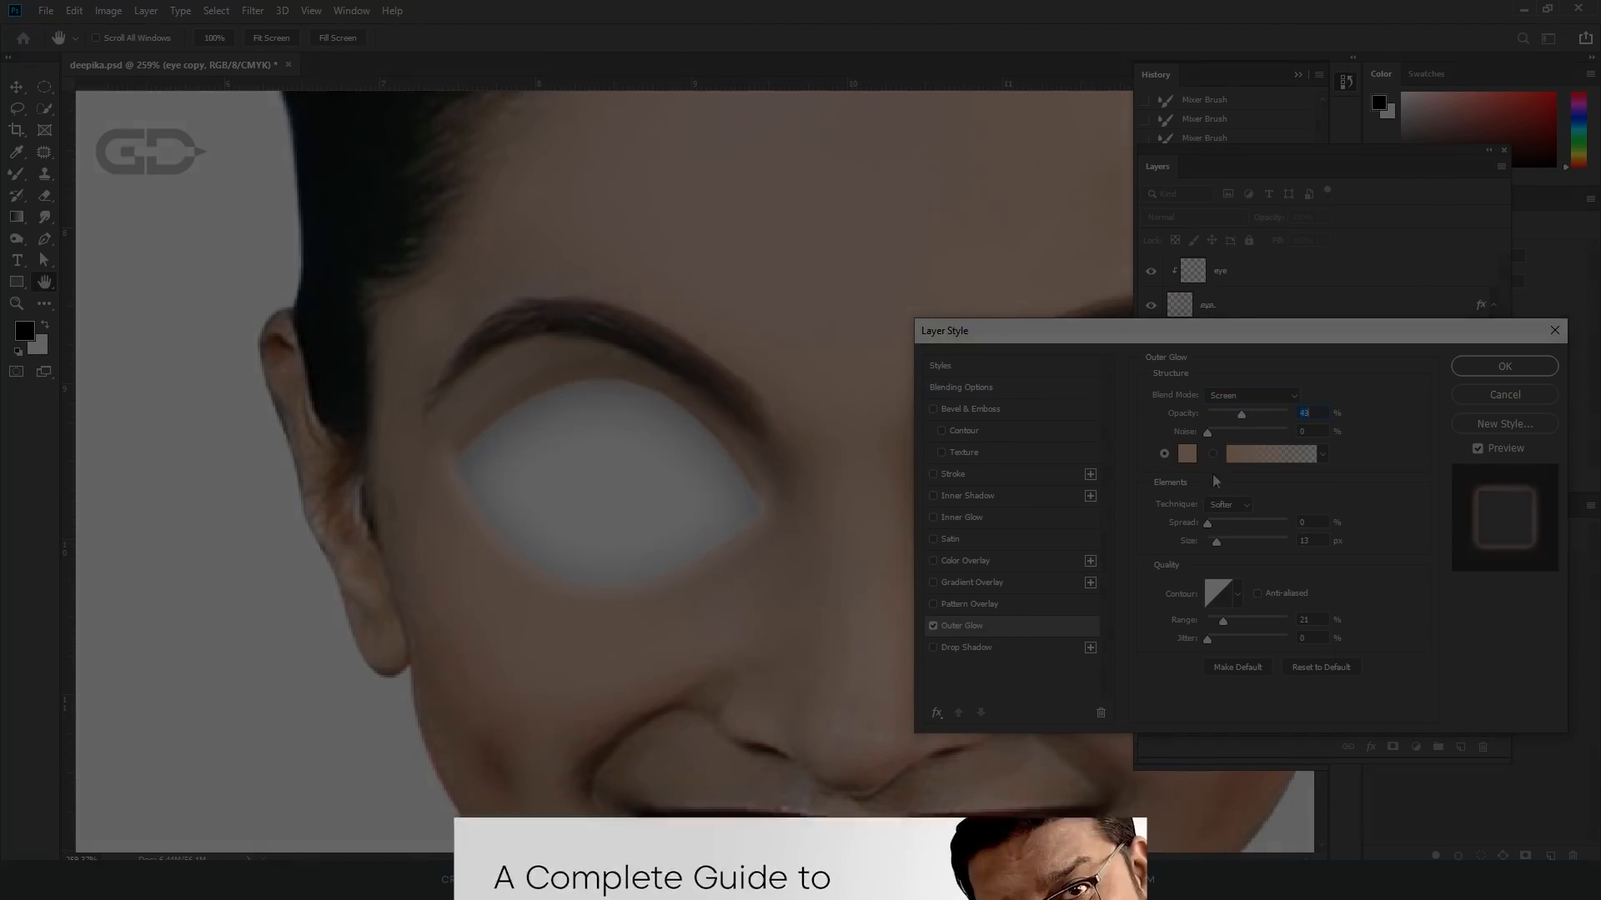
Step: Set the outer glow's opacity to 75% and size to 10 px, raise its range and apply it
drag(1216, 542, 1215, 542)
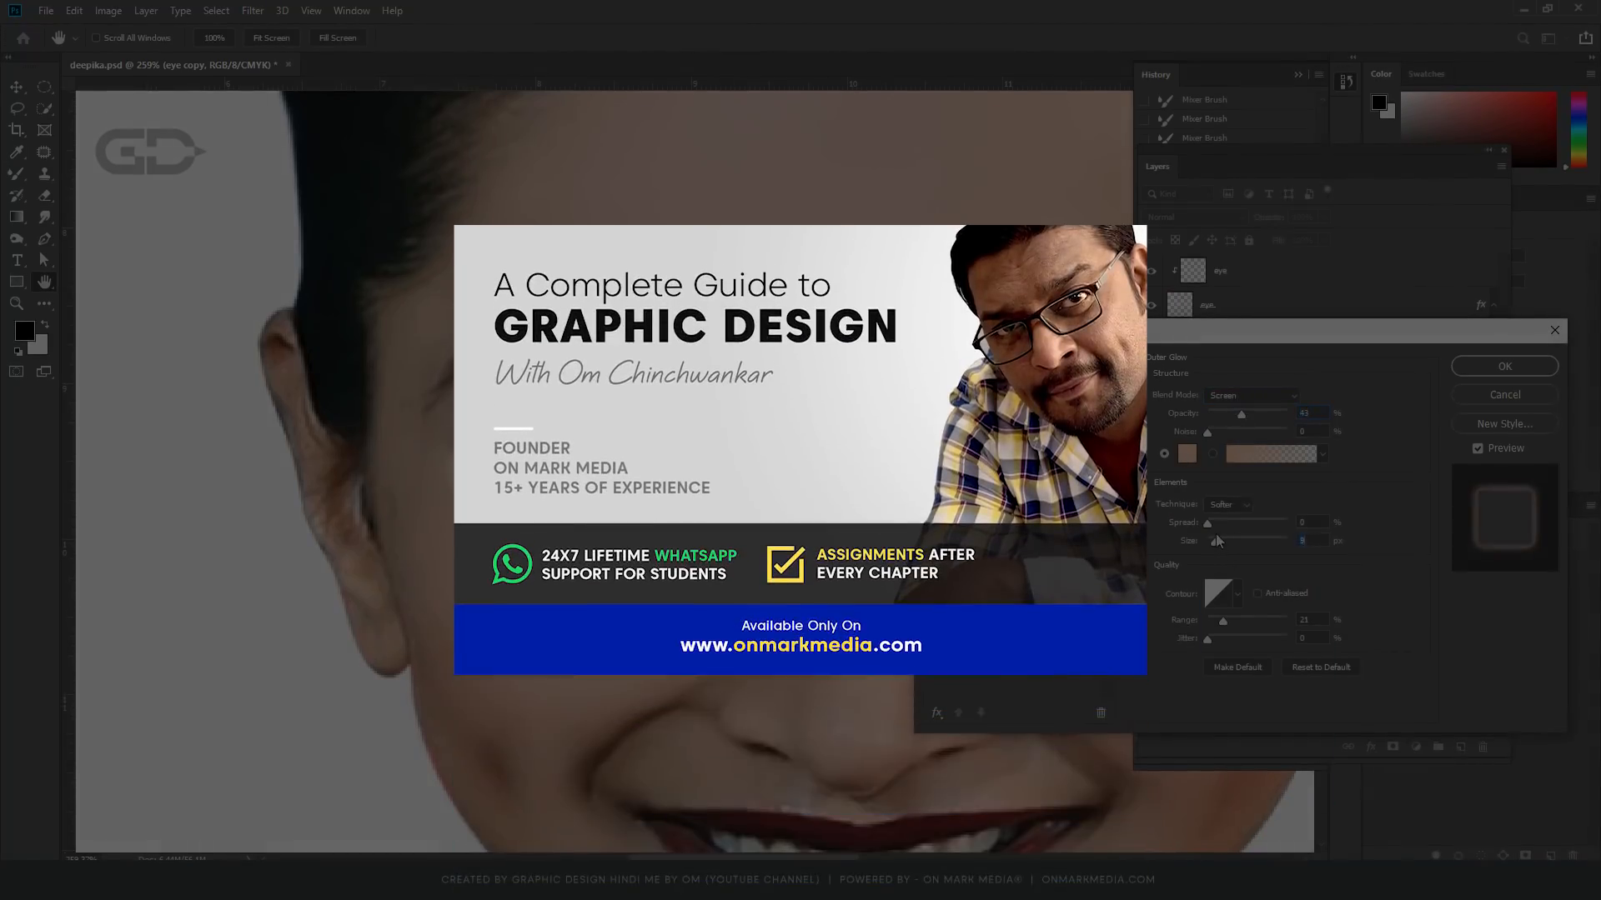
mouse_move(1249, 415)
mouse_down()
mouse_move(1284, 419)
mouse_move(1243, 427)
mouse_up()
click(1223, 622)
drag(1217, 544, 1216, 542)
drag(1283, 415, 1285, 424)
key(Return)
Step: Lower the eye copy layer's fill to 63% and readjust its outer glow colour
click(1323, 241)
drag(1328, 260, 1307, 260)
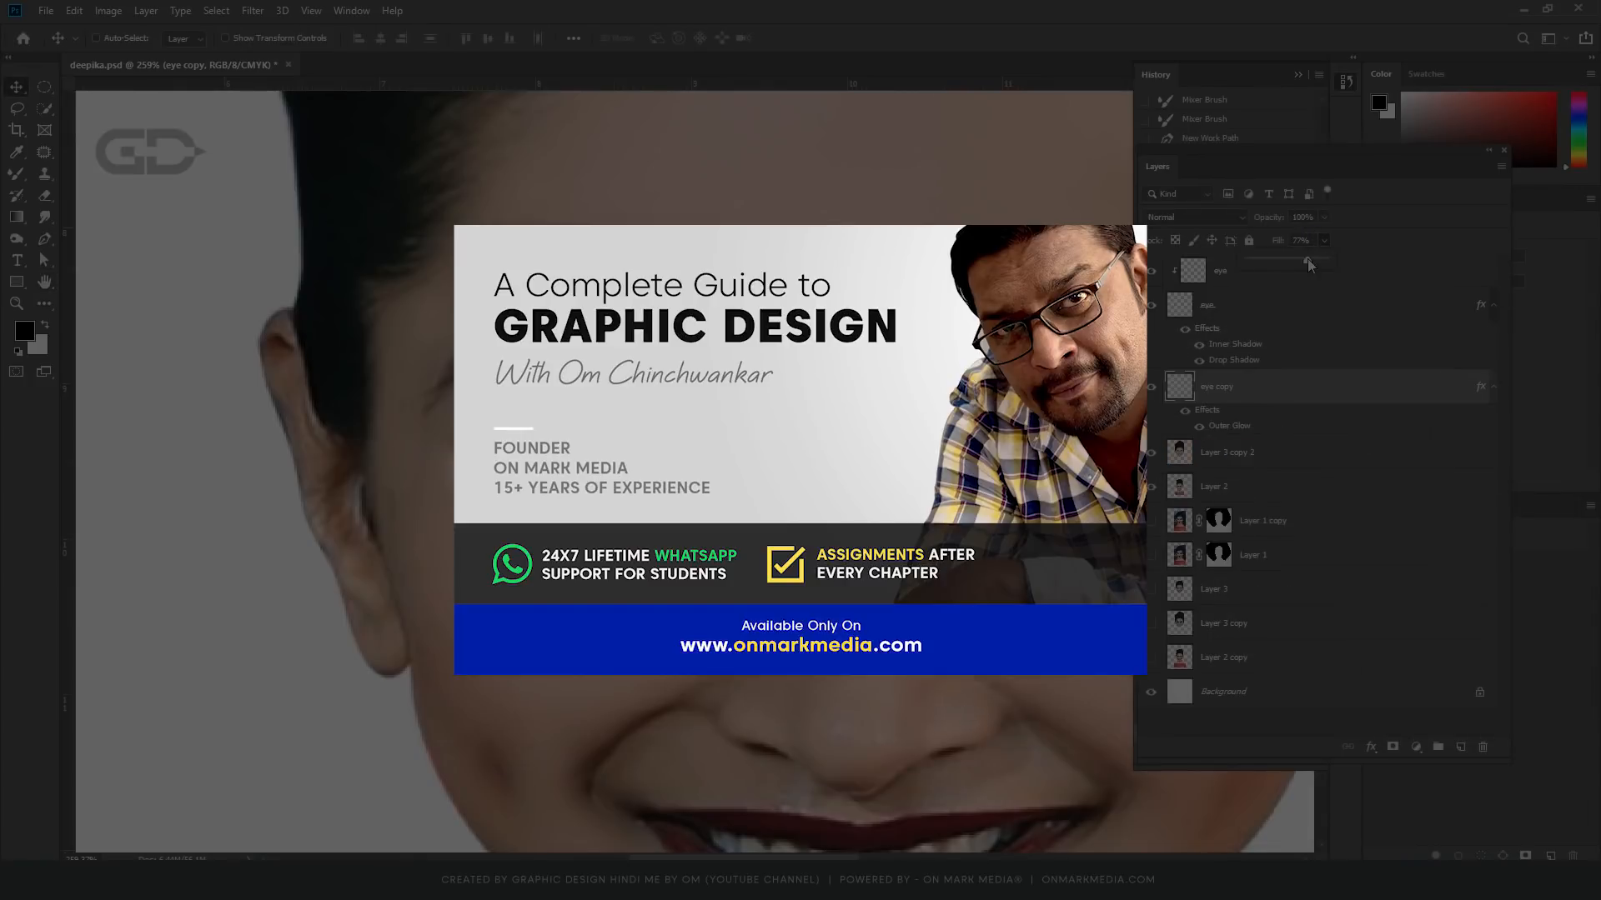
double_click(1323, 430)
key(Return)
double_click(1309, 388)
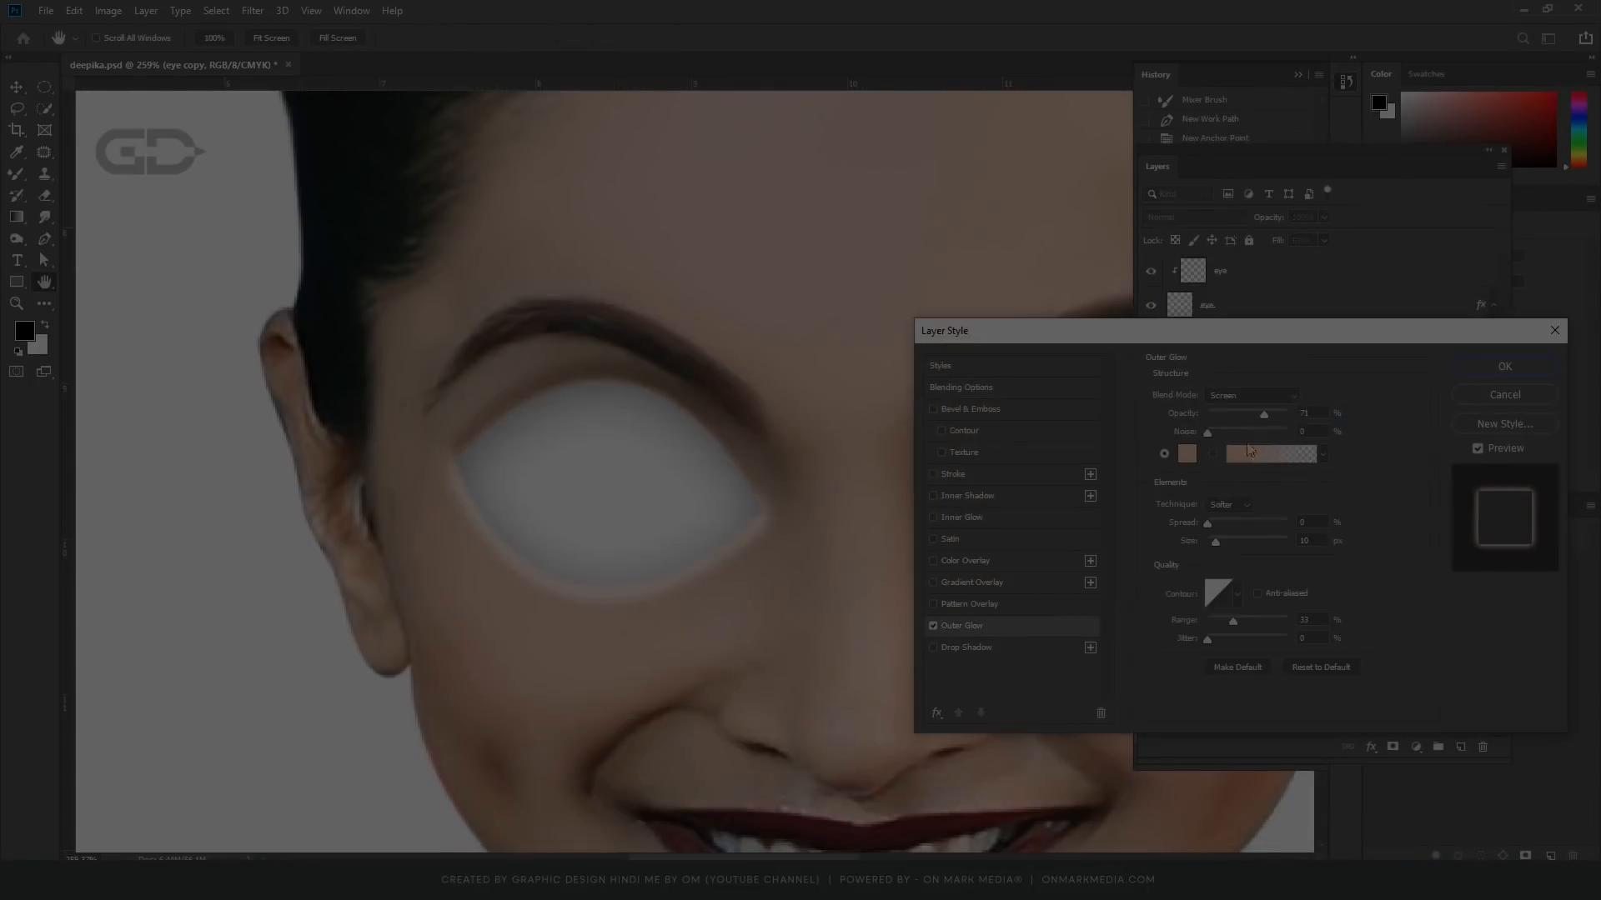
click(1186, 452)
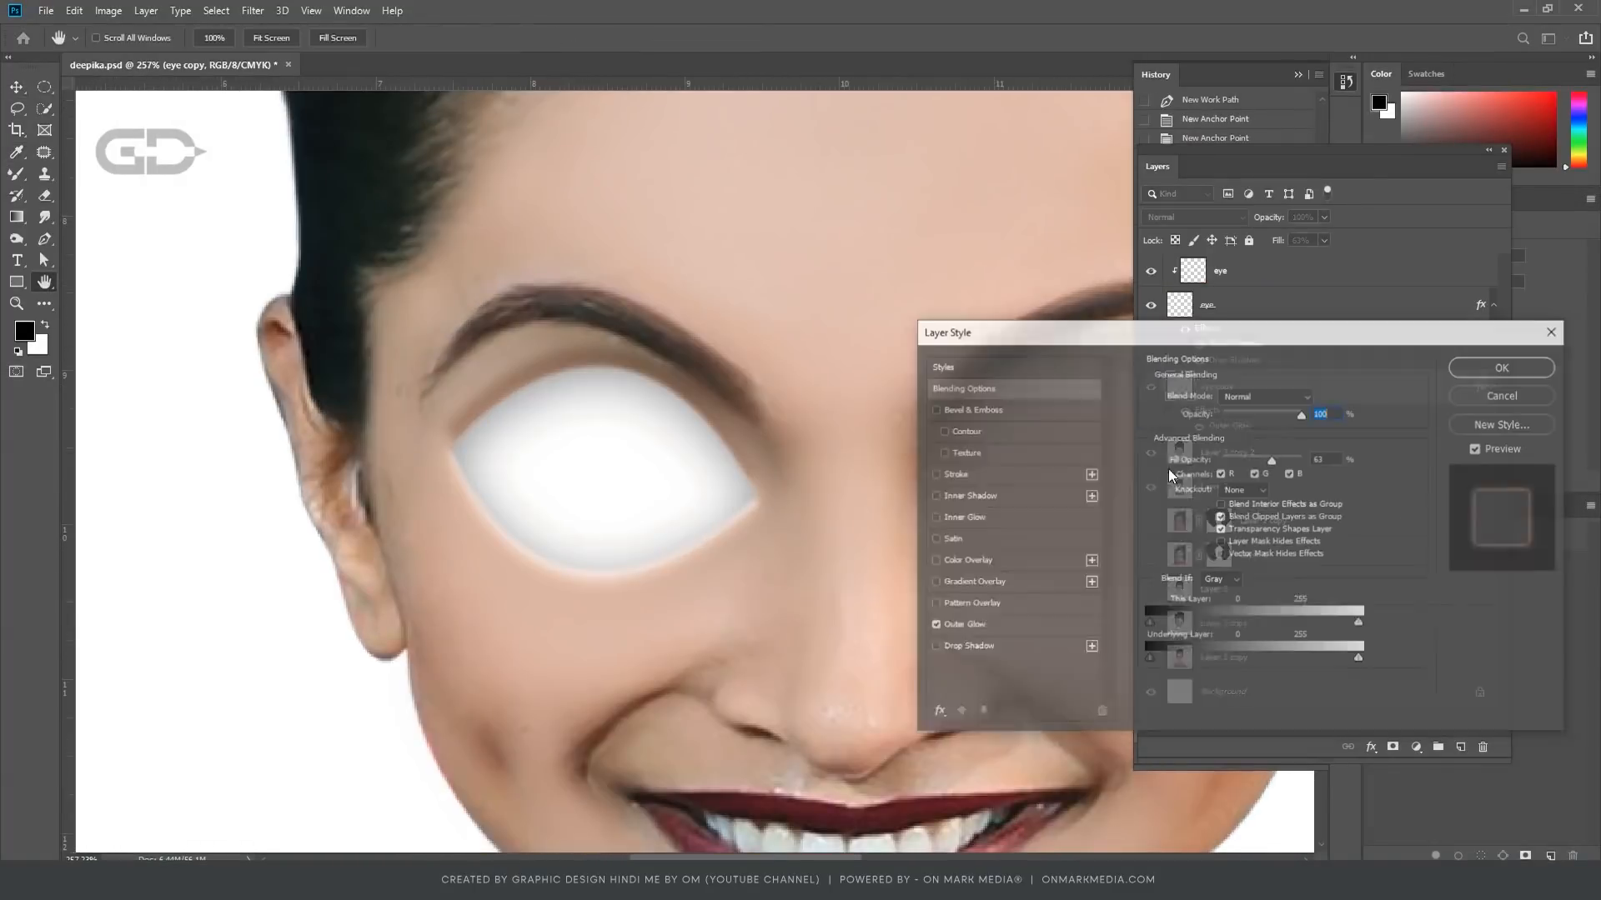
click(1187, 454)
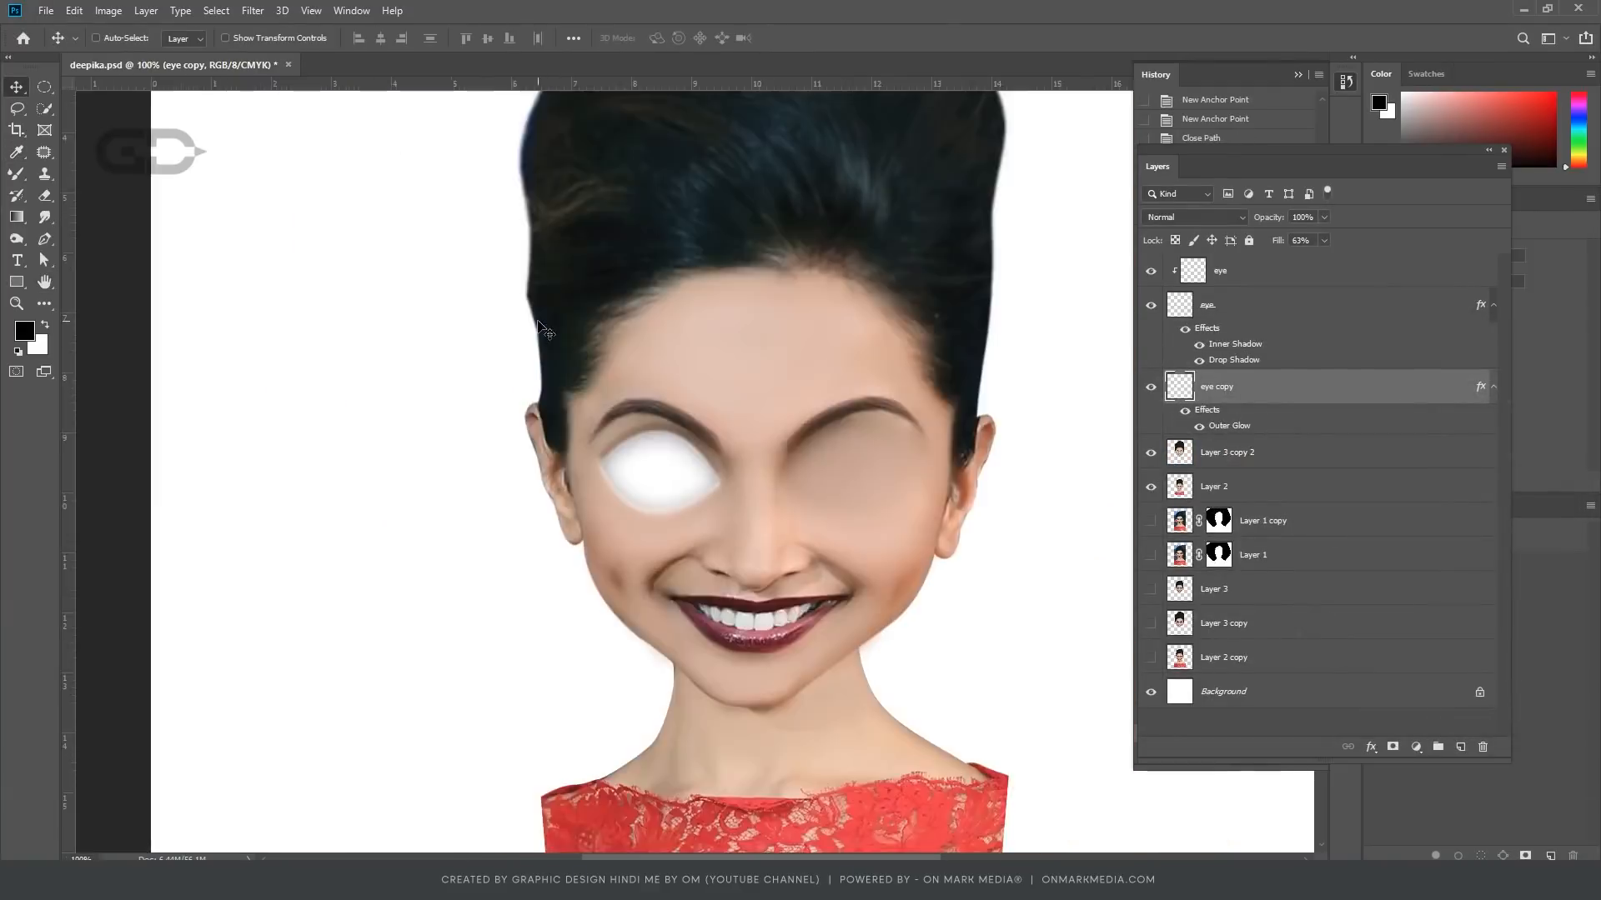
click(1323, 241)
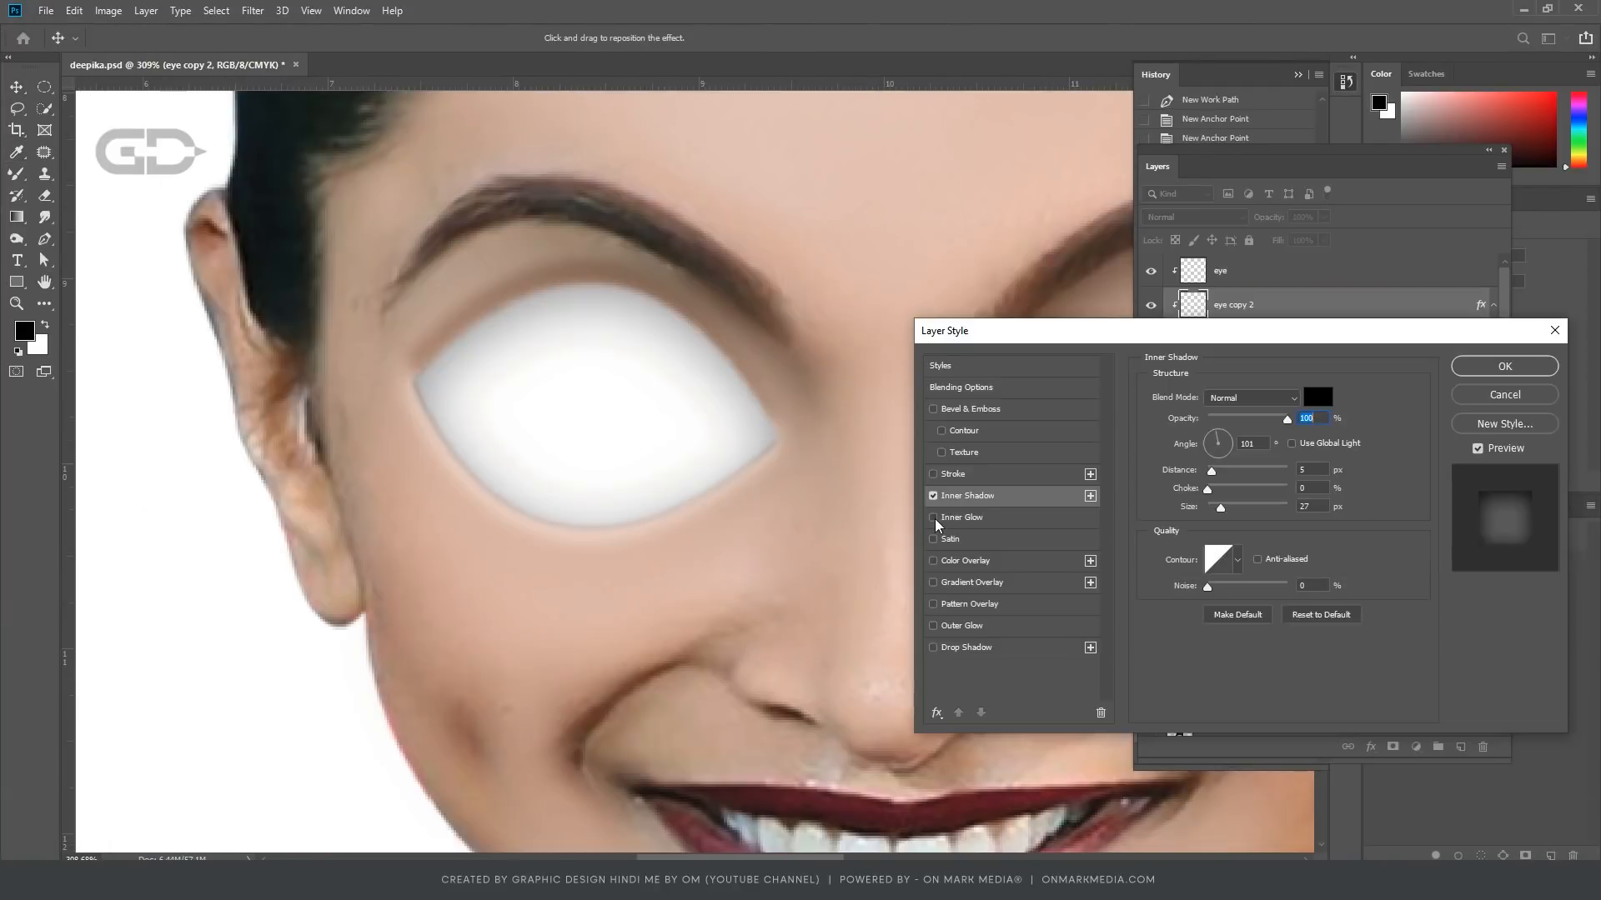
Step: Change the blend mode of eye copy 2's inner shadow, apply it and move the layer above the clipped eye layer
click(1250, 398)
click(1234, 501)
click(1504, 367)
click(1262, 281)
drag(1261, 300, 1285, 281)
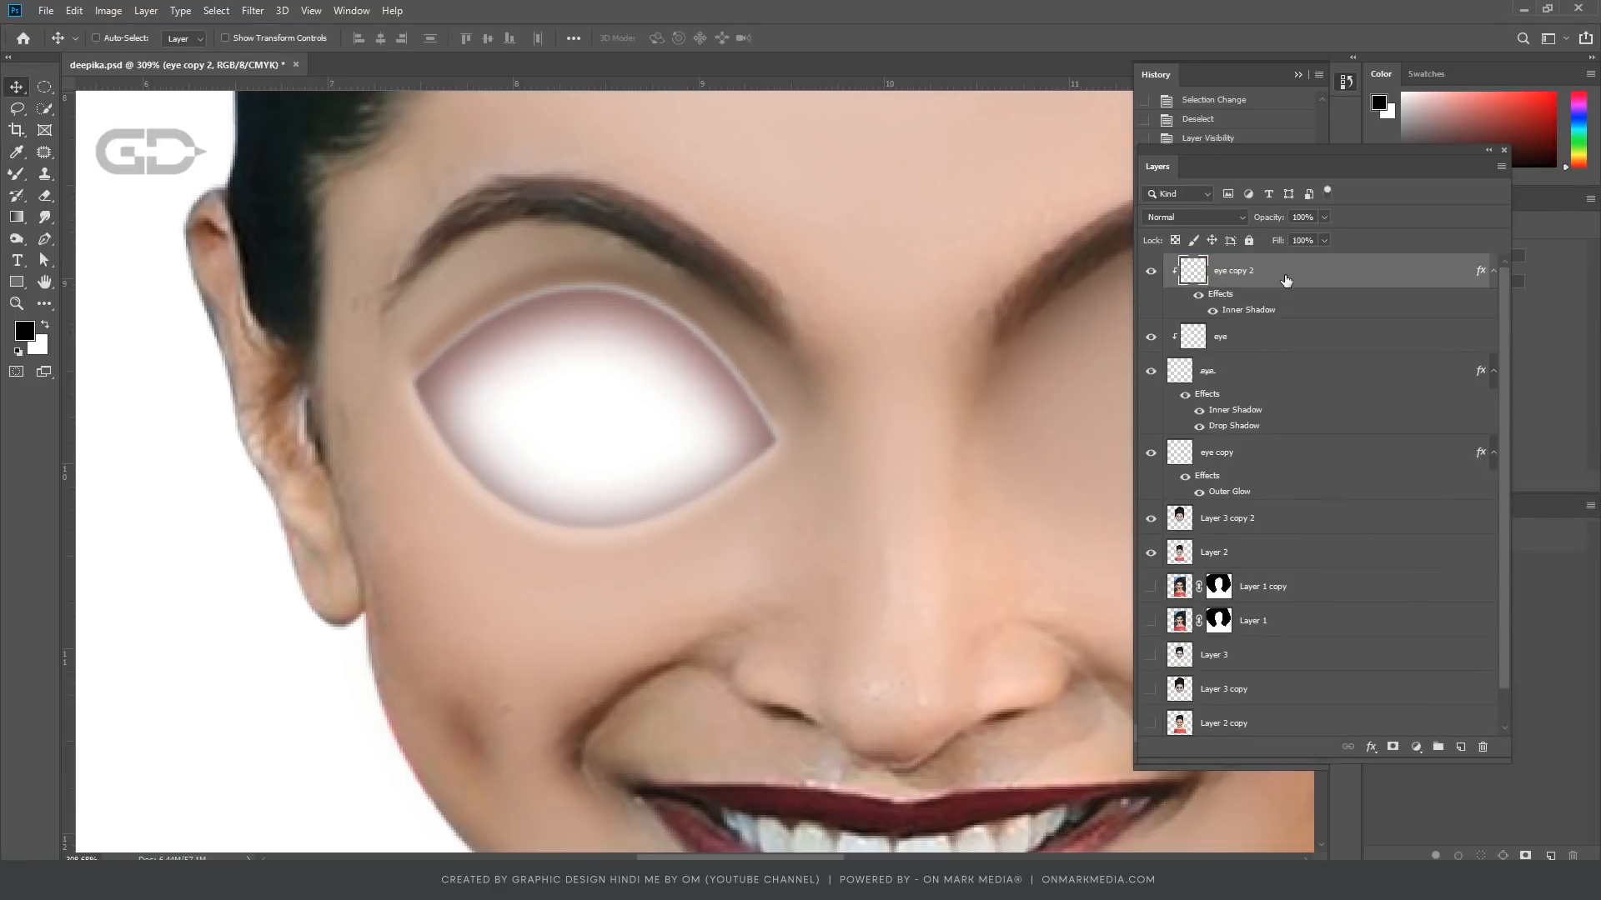
Step: Recolour eye copy 2's inner shadow to a neutral grey and reposition the shadow inside the eye
double_click(1249, 311)
click(1317, 398)
click(1155, 367)
click(1528, 280)
mouse_move(617, 431)
mouse_down()
mouse_move(600, 390)
mouse_move(642, 450)
mouse_up()
click(1505, 367)
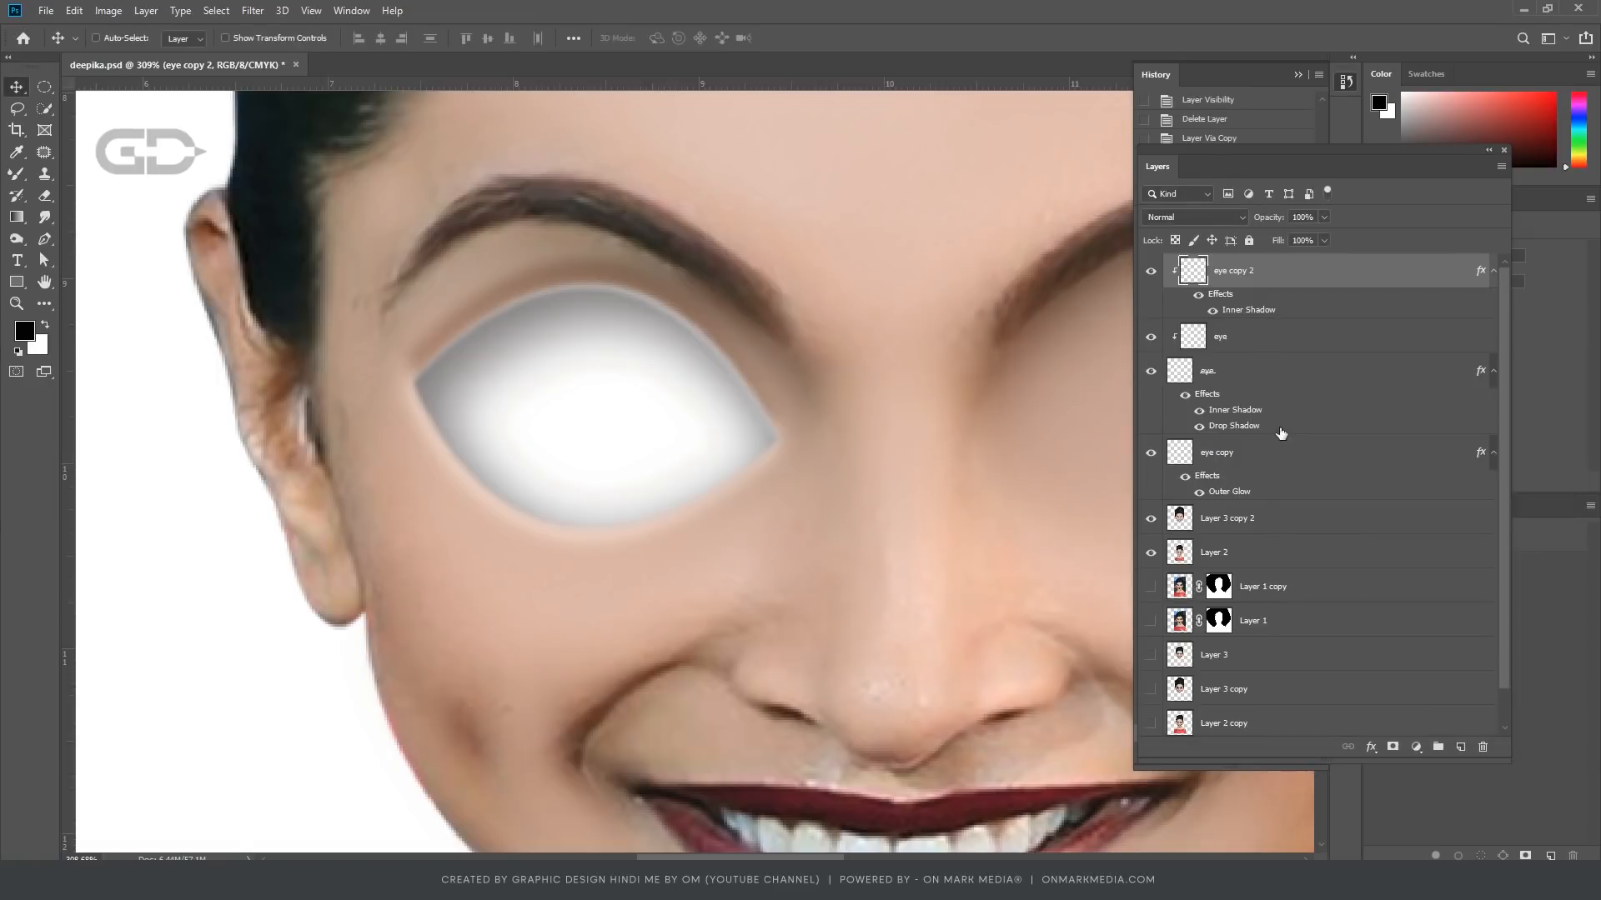
Step: Readjust the opacity, size and colour of the base eye layer's drop shadow
double_click(1280, 428)
drag(1235, 419, 1259, 419)
click(1215, 508)
click(1317, 398)
click(1297, 436)
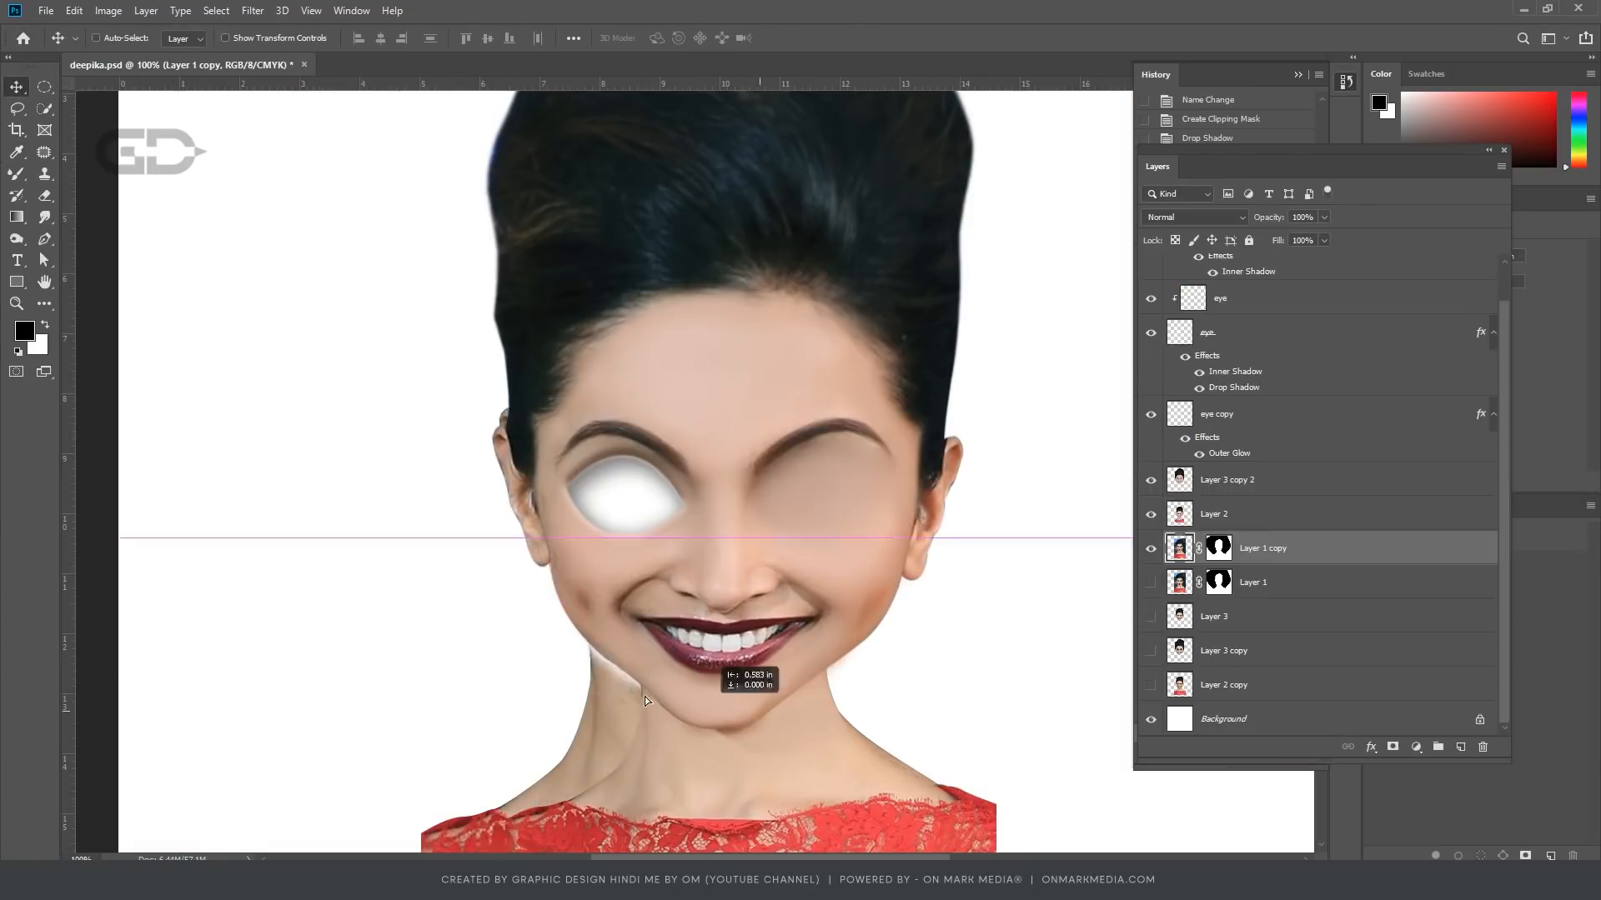
Step: Move the original portrait on Layer 1 copy to the left beside the caricature as an eye reference
drag(644, 697, 382, 673)
scroll(296, 439, up, 5)
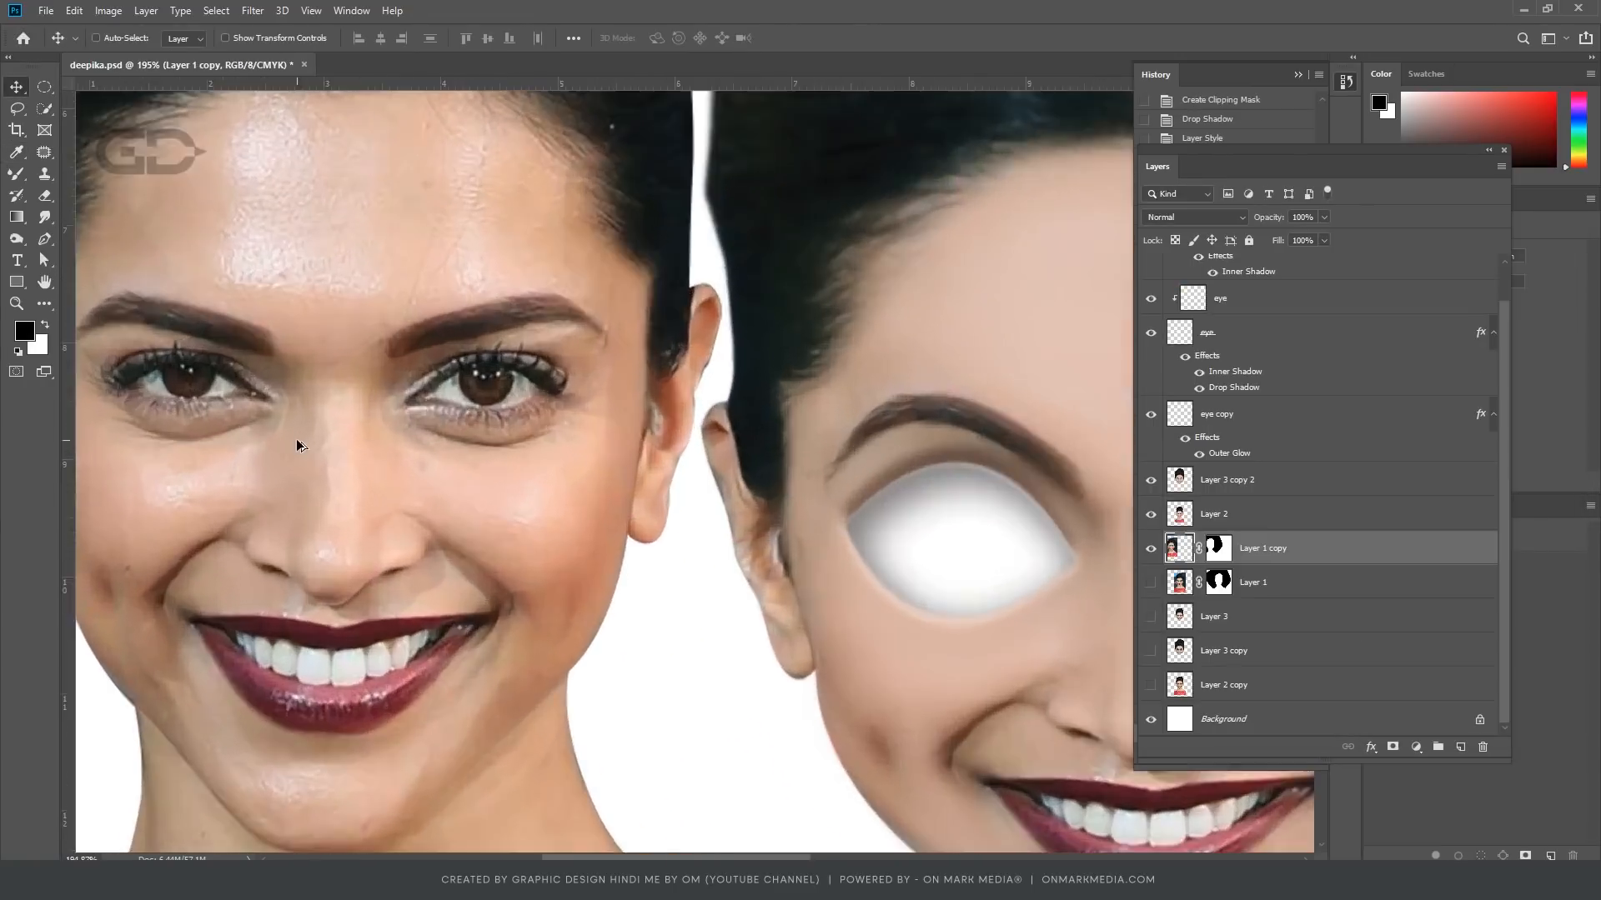
scroll(974, 549, up, 2)
Step: Draw a circular iris selection centred in the white eye and add a new layer above eye copy 2
click(45, 86)
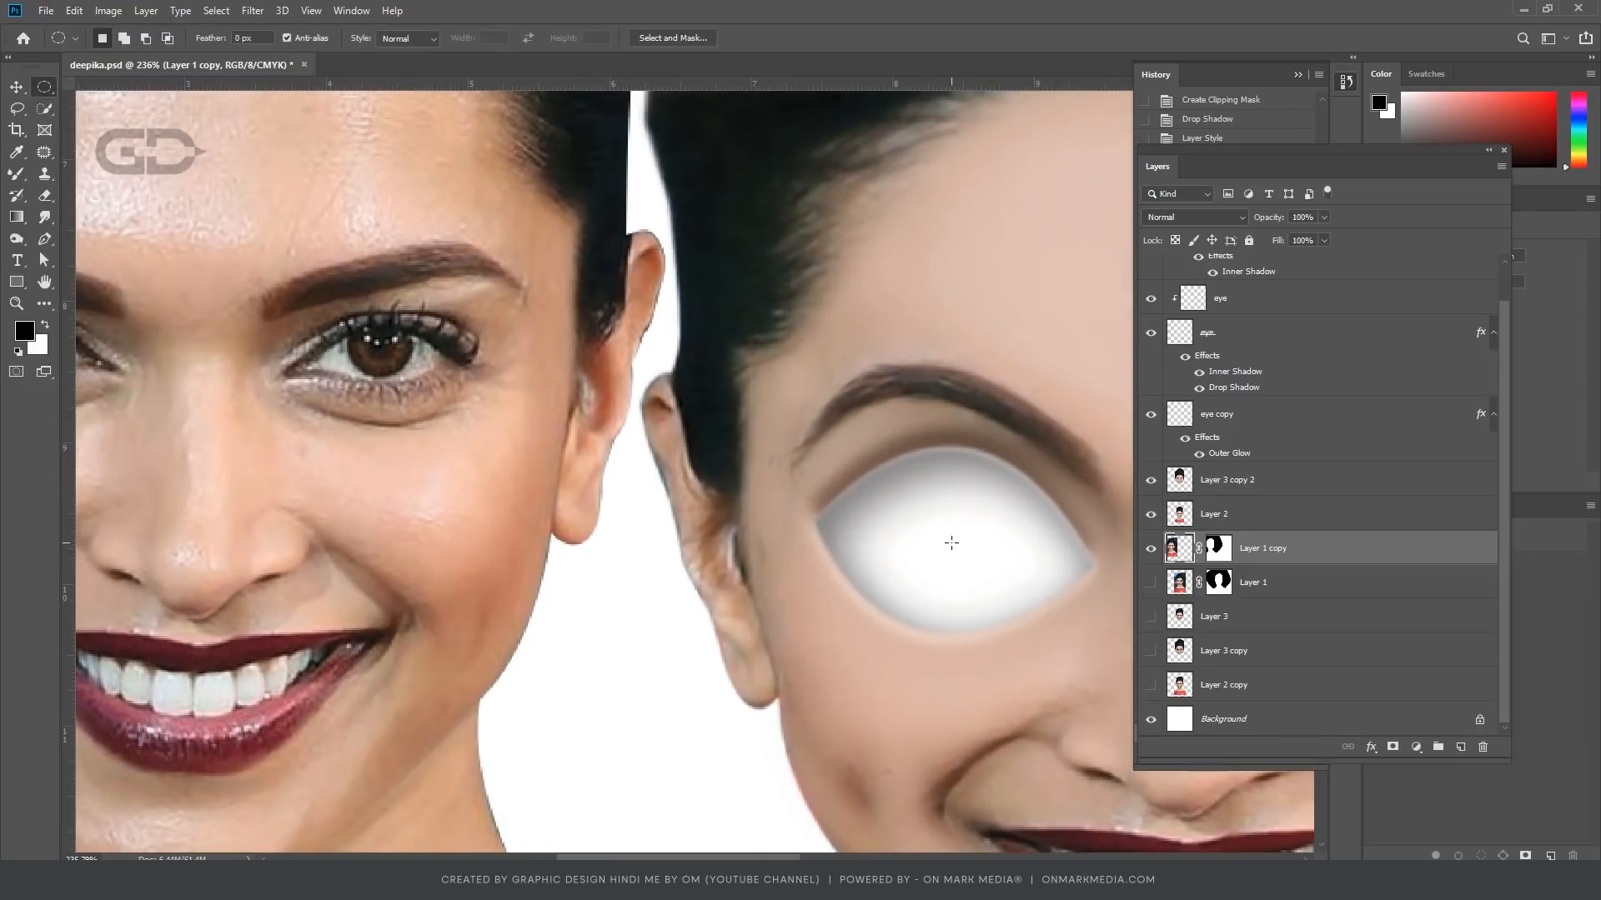
drag(958, 551, 1026, 663)
key(ctrl+j)
scroll(1299, 302, up, 2)
click(1309, 344)
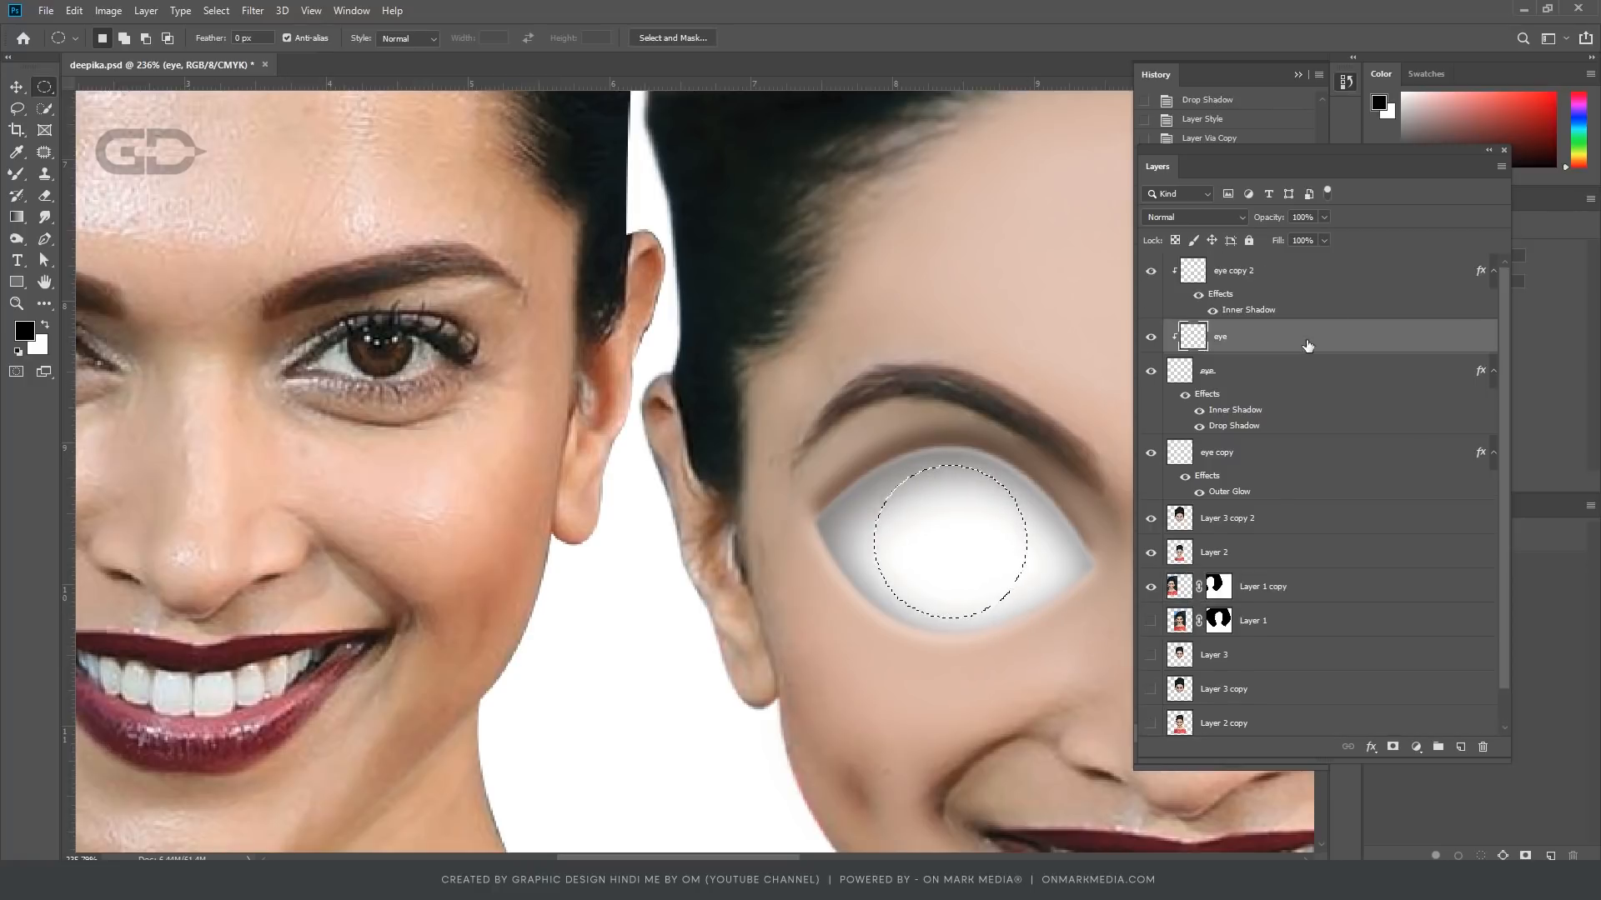
click(1307, 279)
click(1460, 747)
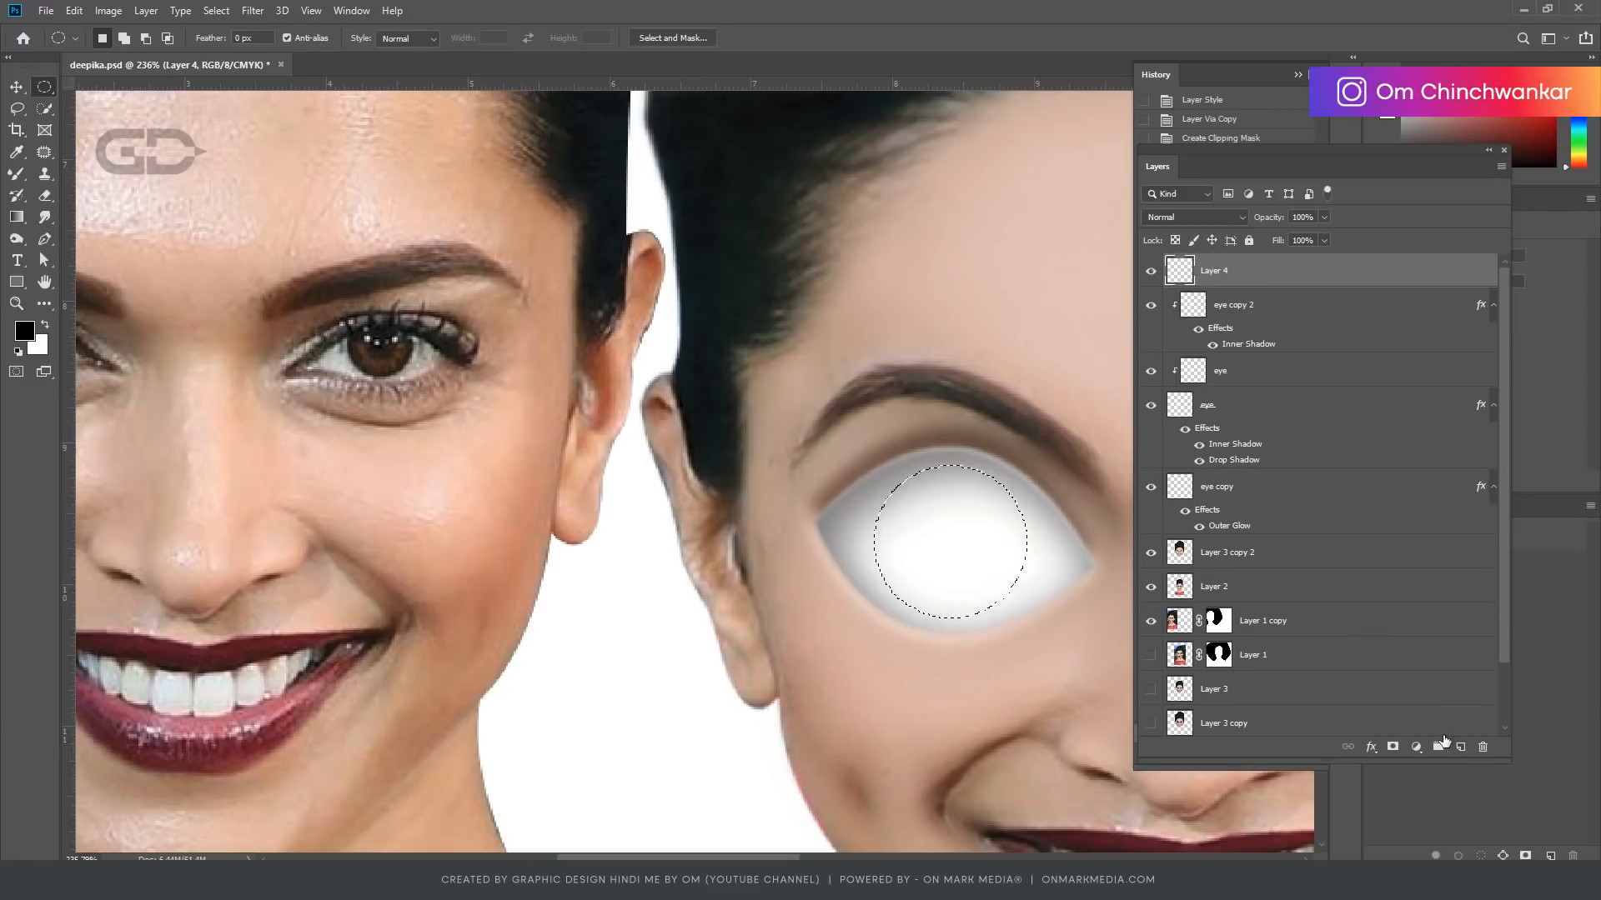
Step: Fill the circular iris selection on Layer 4 with dark brown sampled from the caricature's hair, and deselect
key(i)
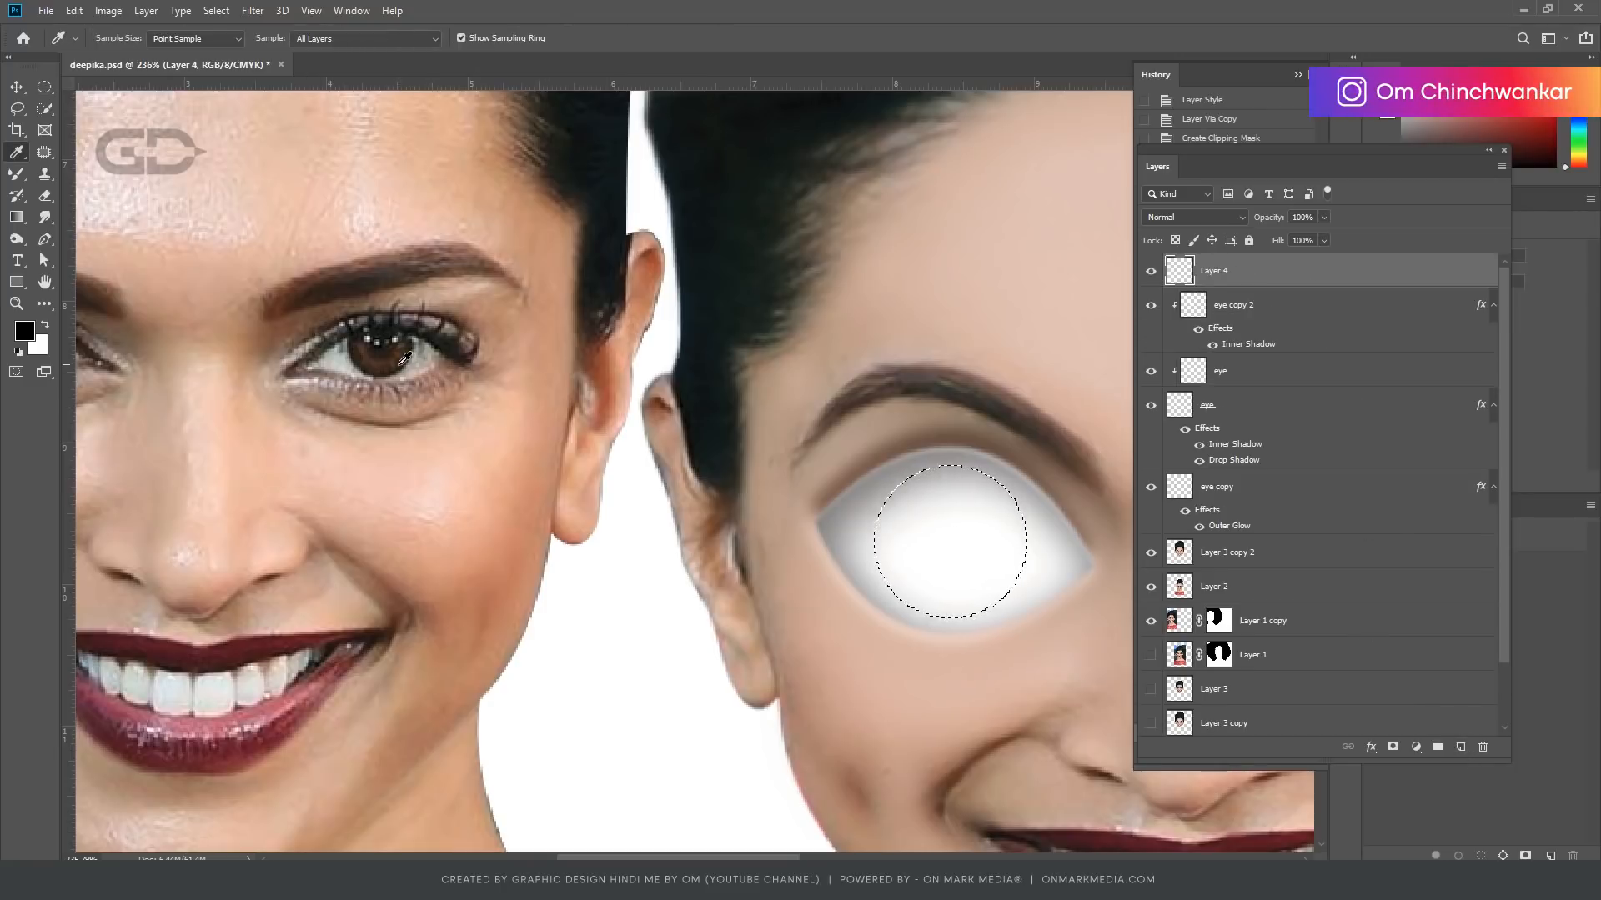
click(761, 324)
key(alt+BackSpace)
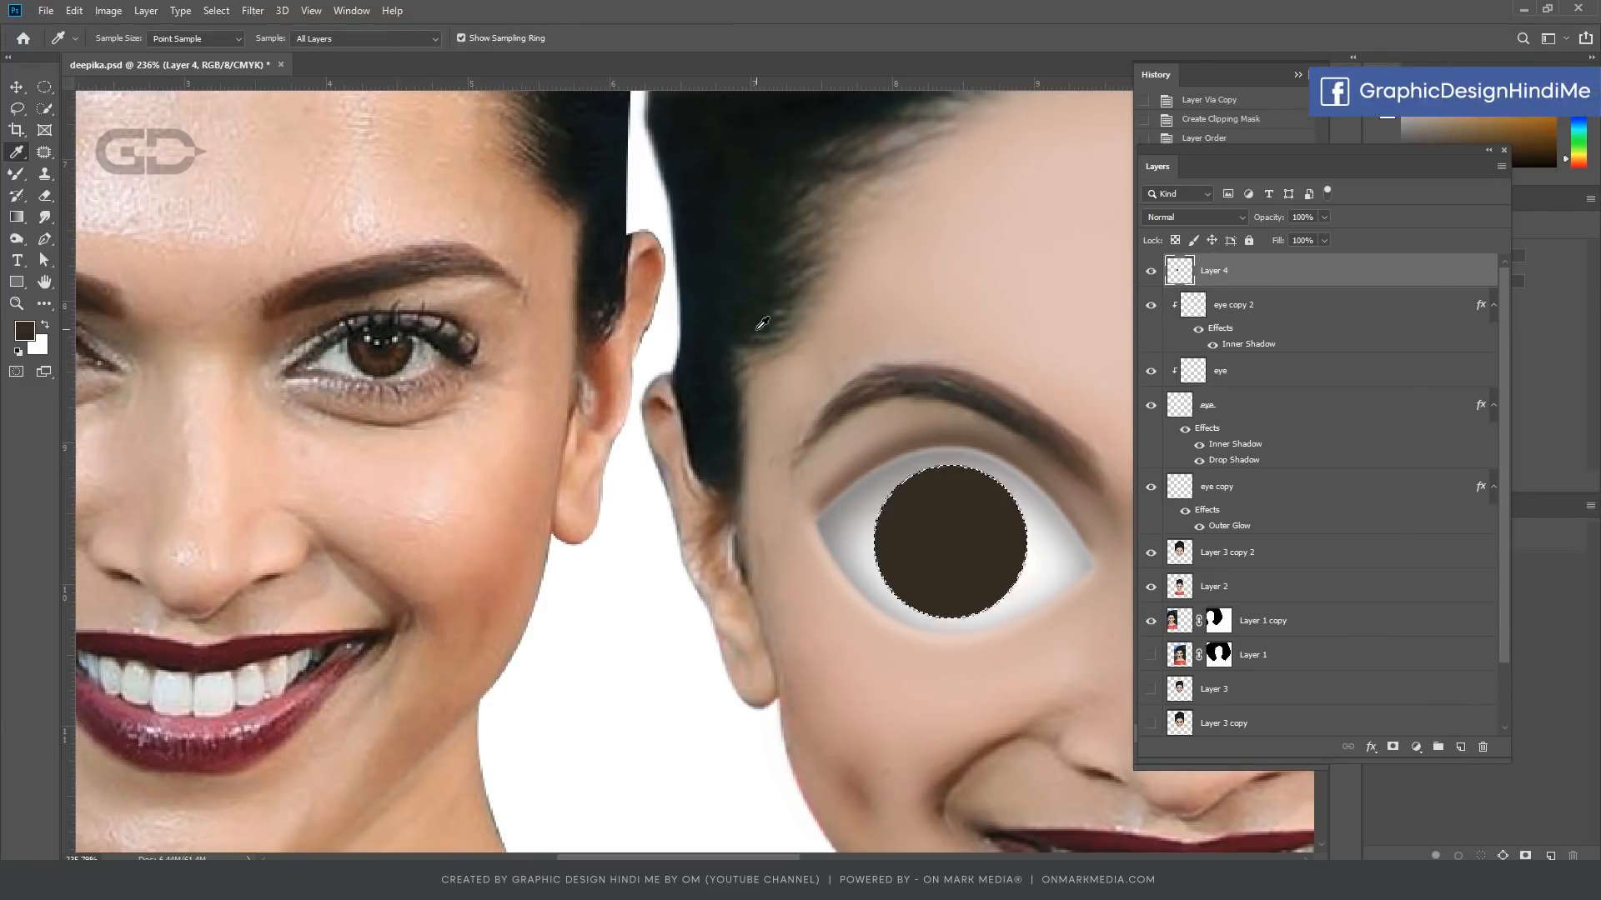
key(ctrl+d)
Step: Duplicate the dark brown iris circle and scale the copy to about 80% around its centre
click(16, 87)
key(ctrl+j)
key(ctrl+t)
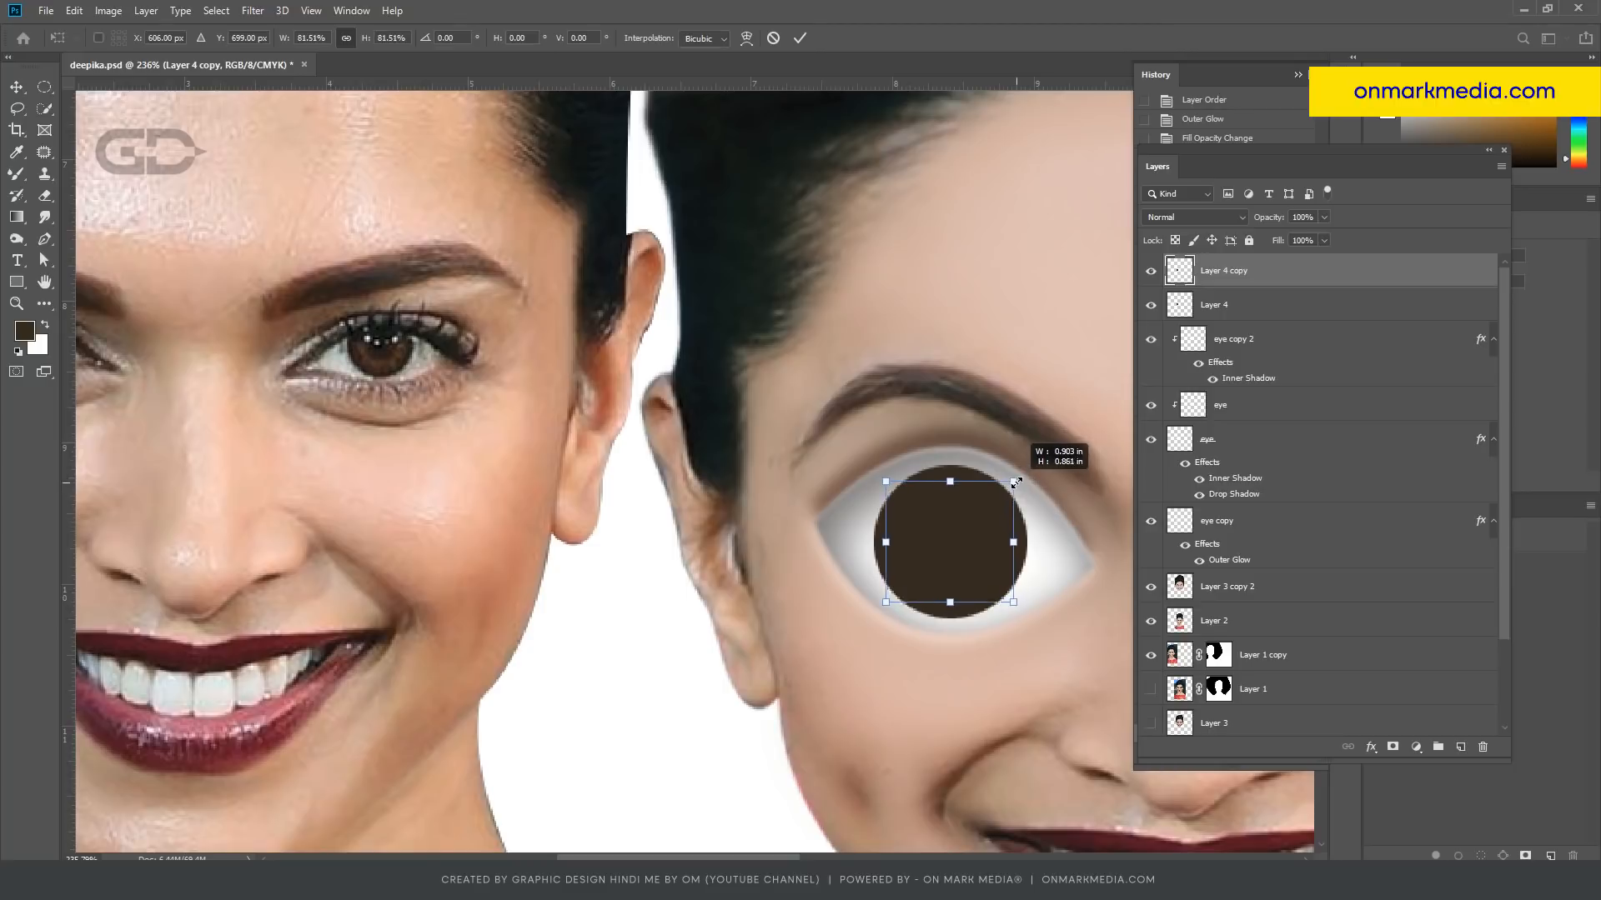
drag(1017, 484, 1017, 486)
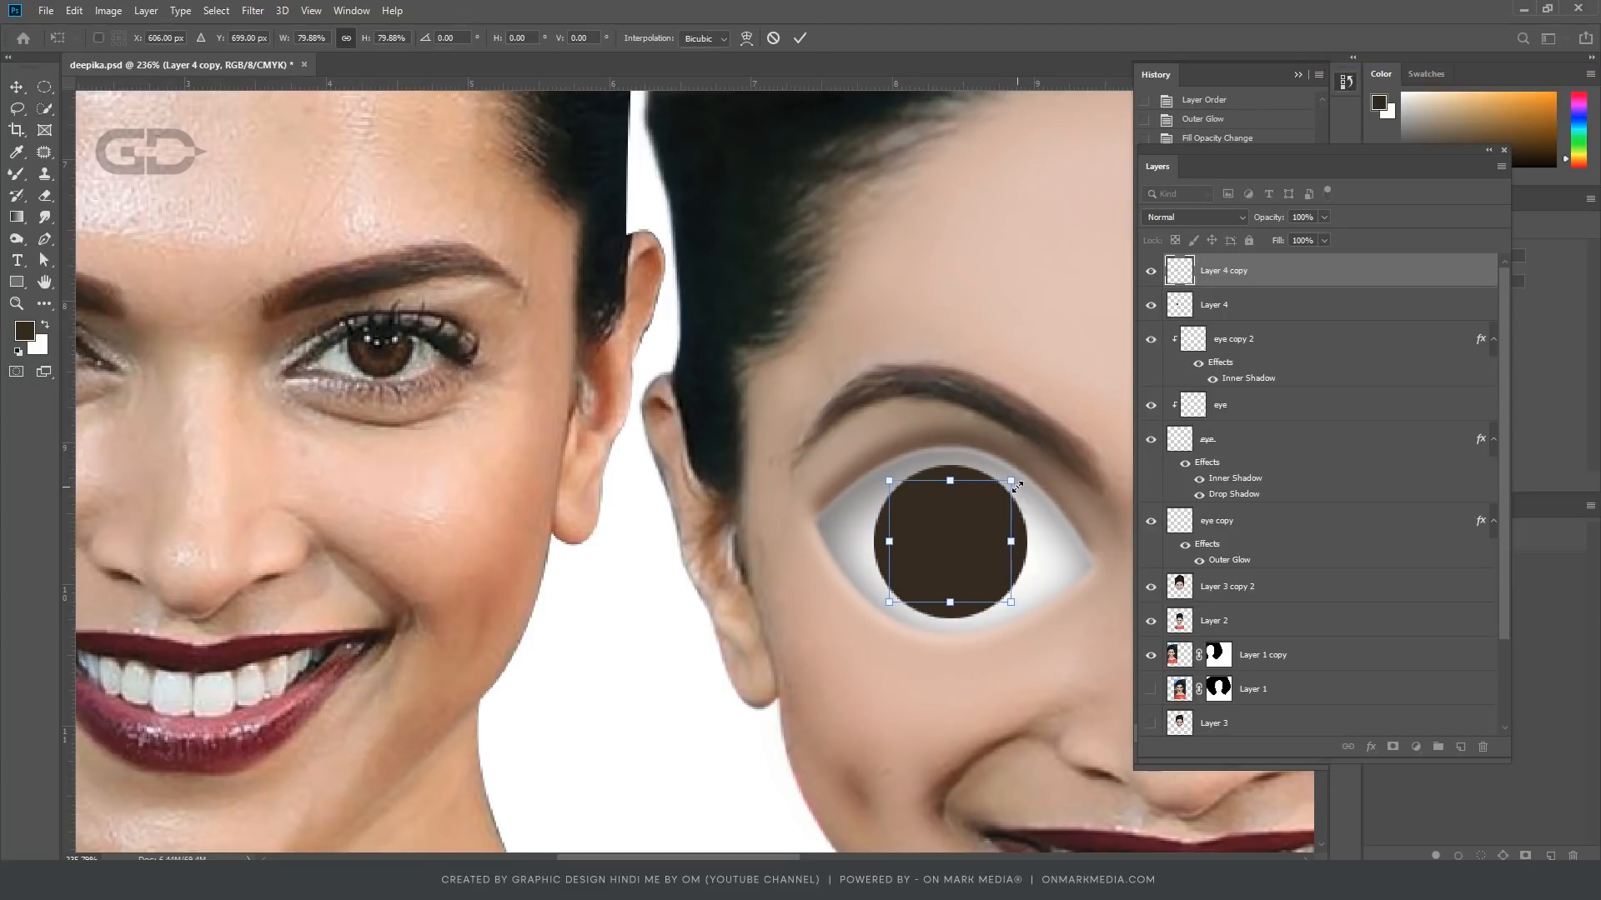
key(Return)
Step: Fill the smaller circle on Layer 4 copy with the brown sampled from the reference portrait's iris
ctrl+click(1176, 276)
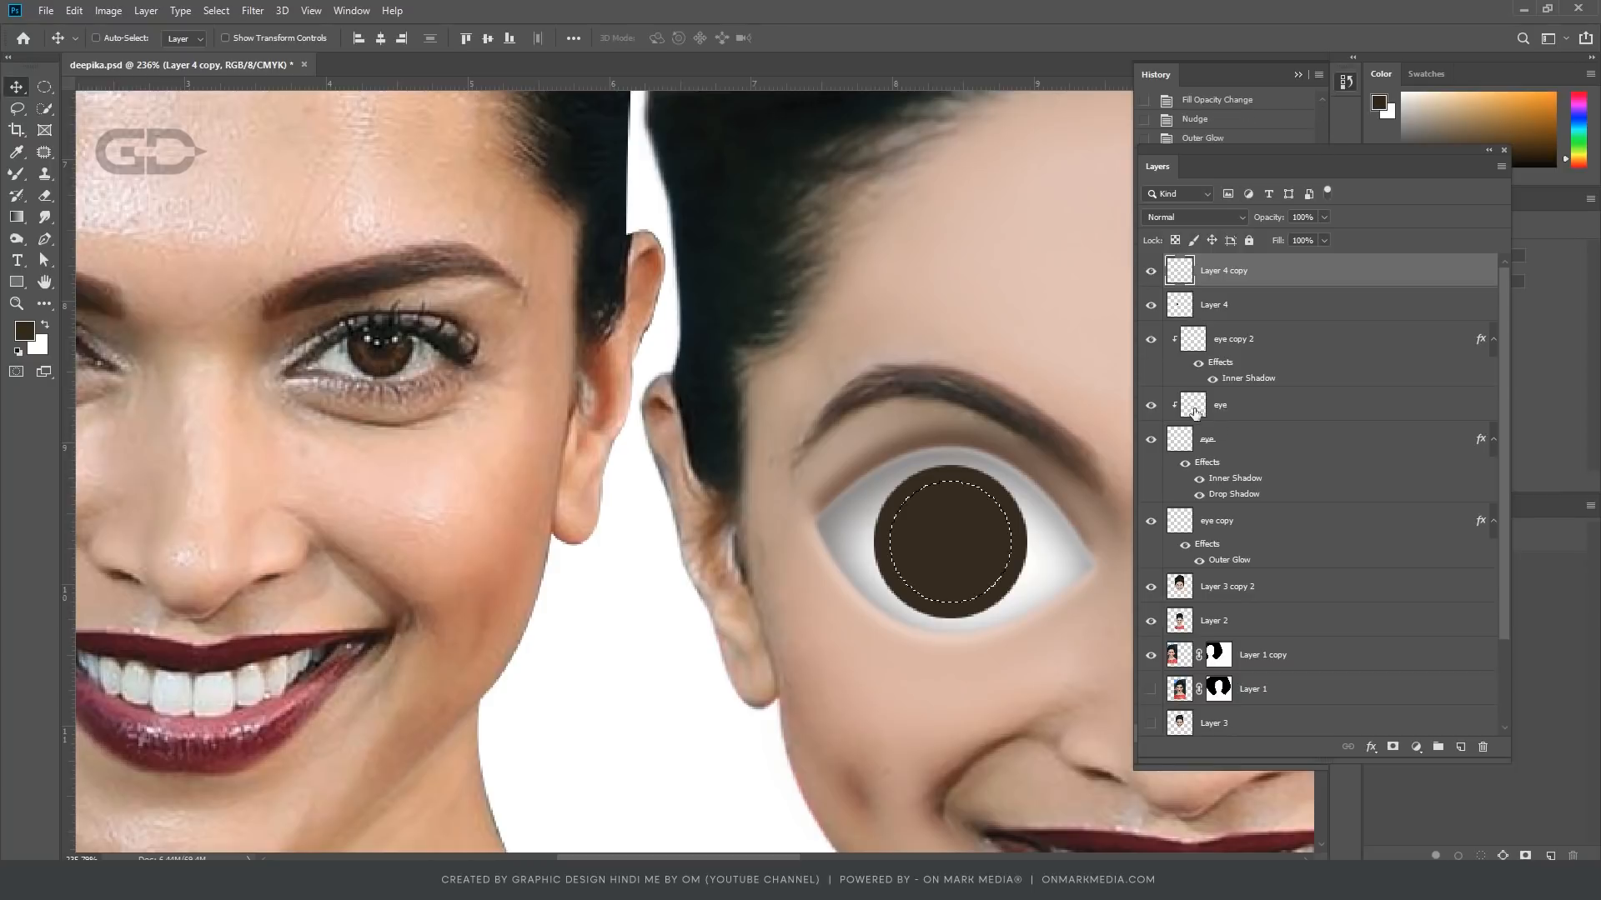
key(i)
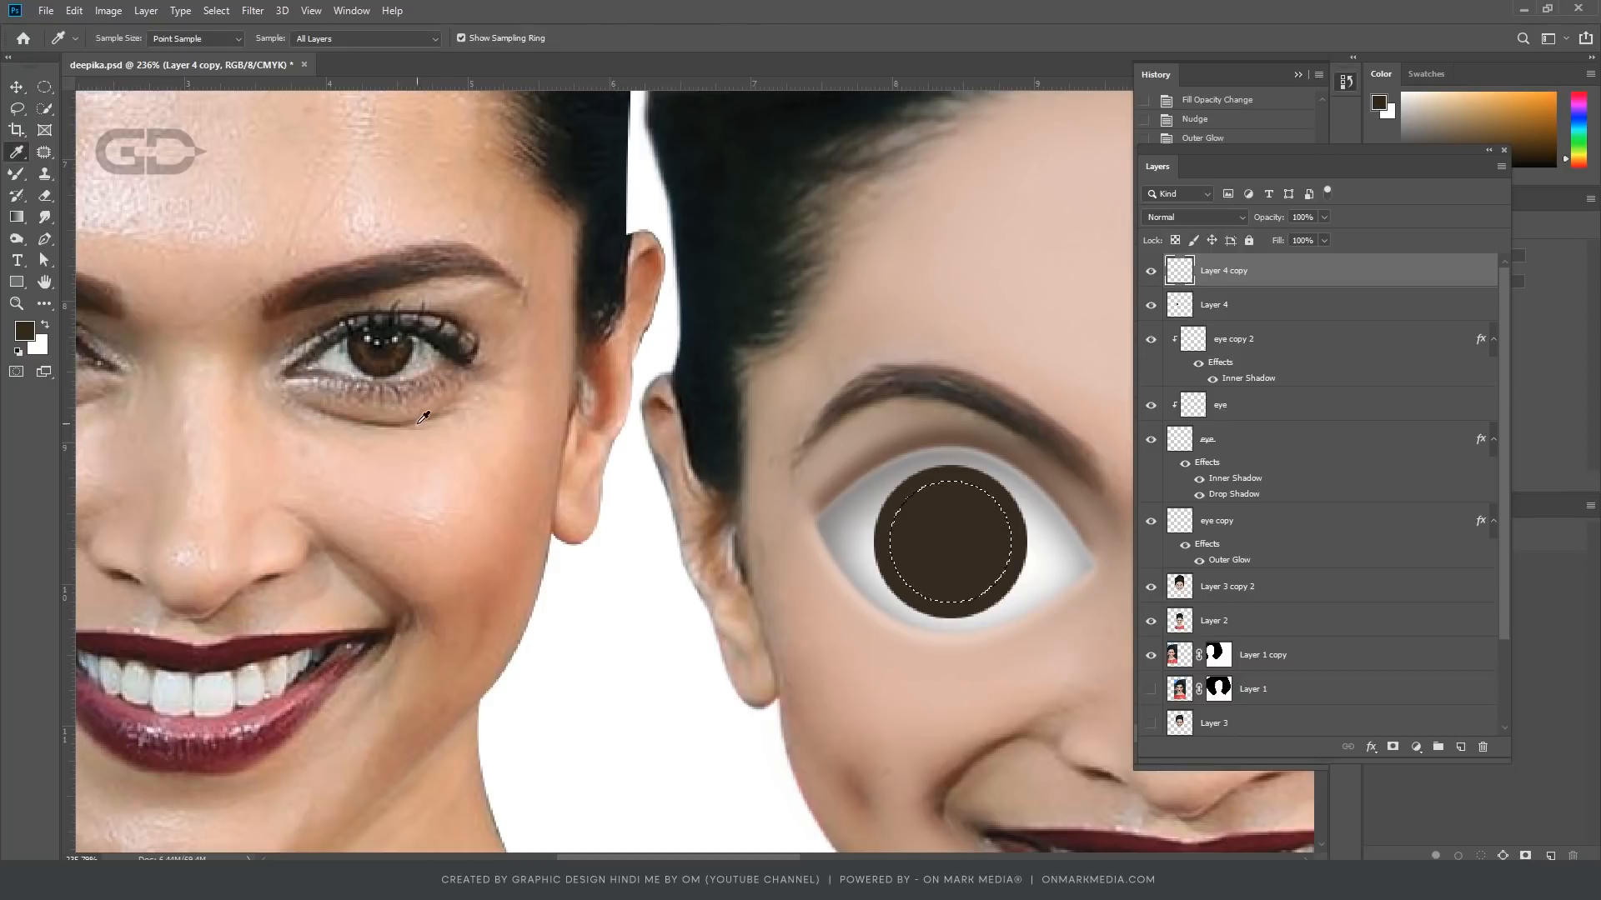
click(394, 356)
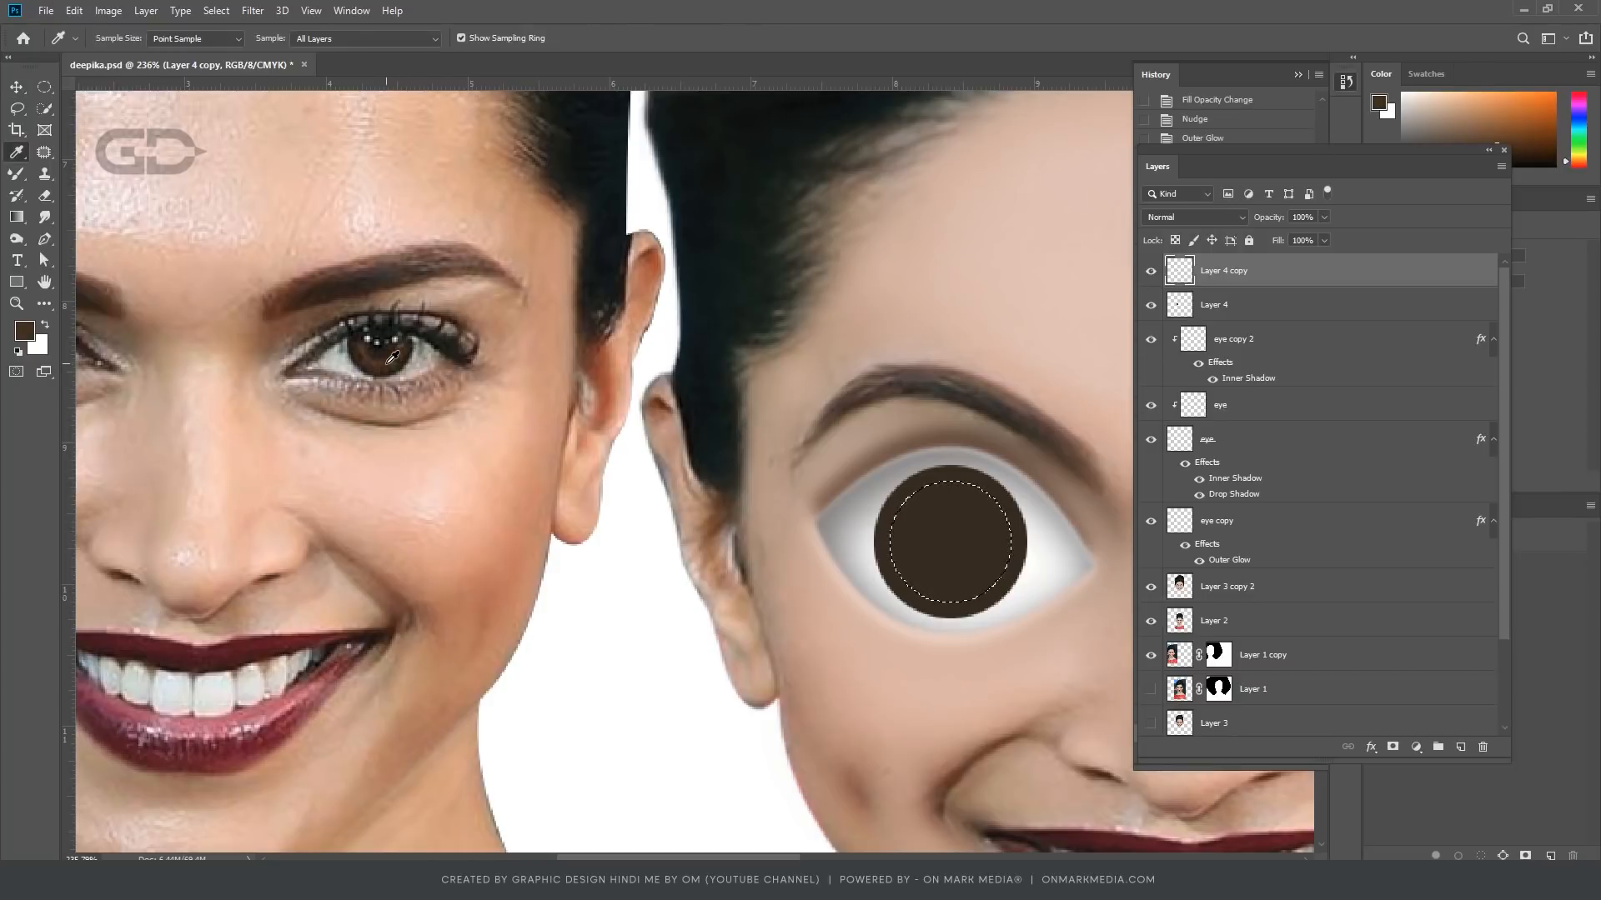
key(alt+BackSpace)
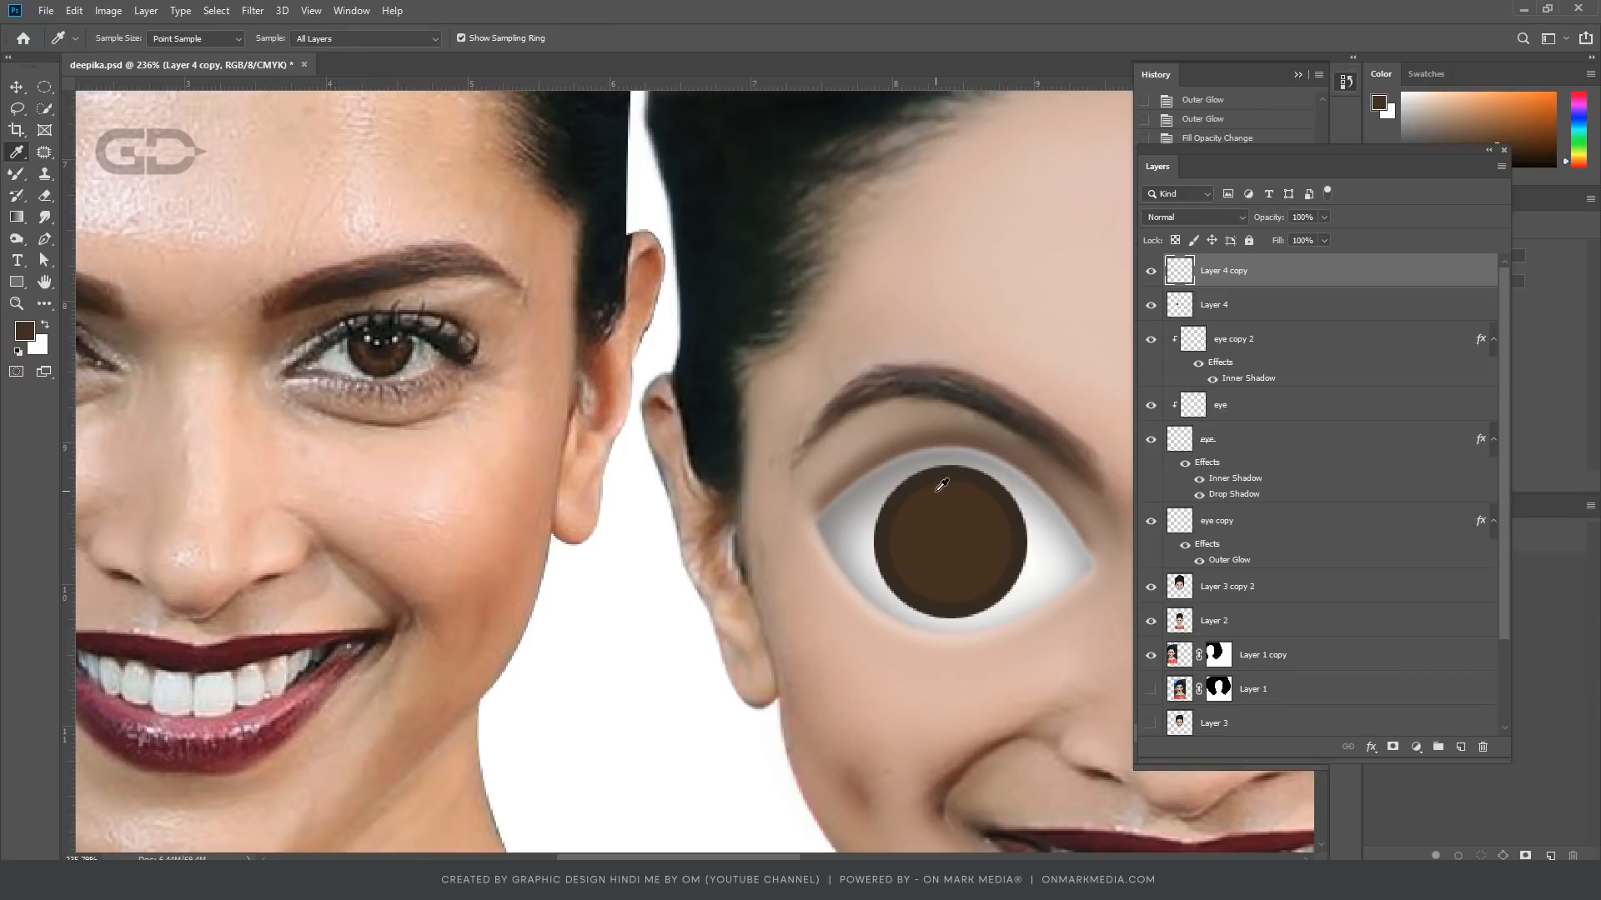
Step: Duplicate the inner brown circle, shrink the copy to a pupil and turn it black with Lightness -100
key(ctrl+j)
key(ctrl+t)
drag(1009, 481, 989, 507)
key(Return)
key(i)
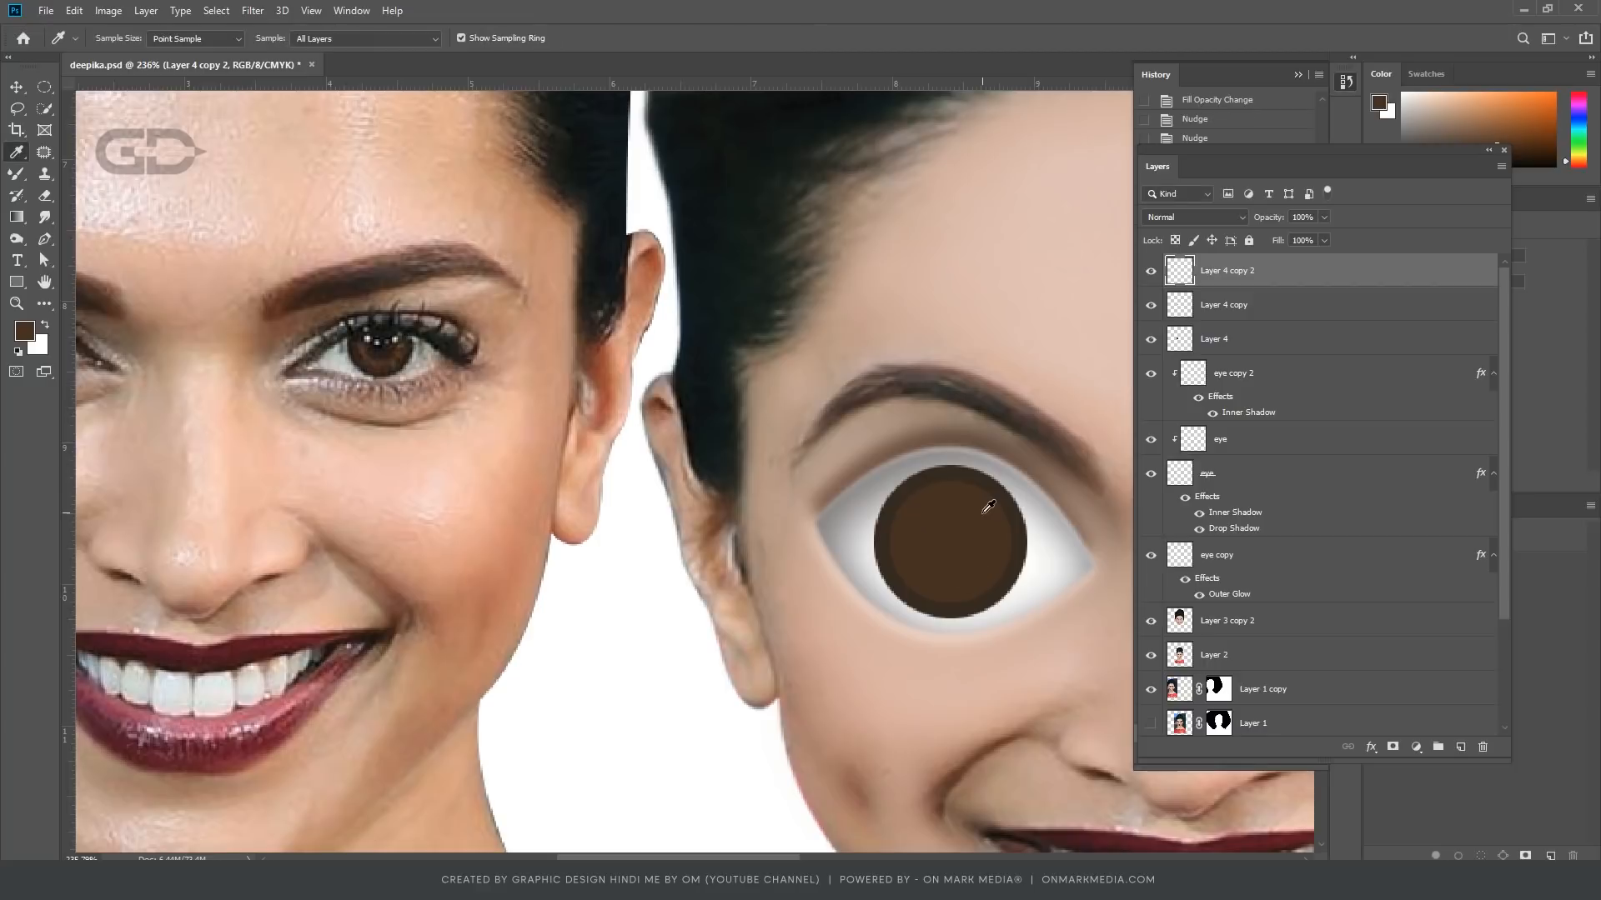
key(ctrl+u)
drag(1068, 380, 809, 377)
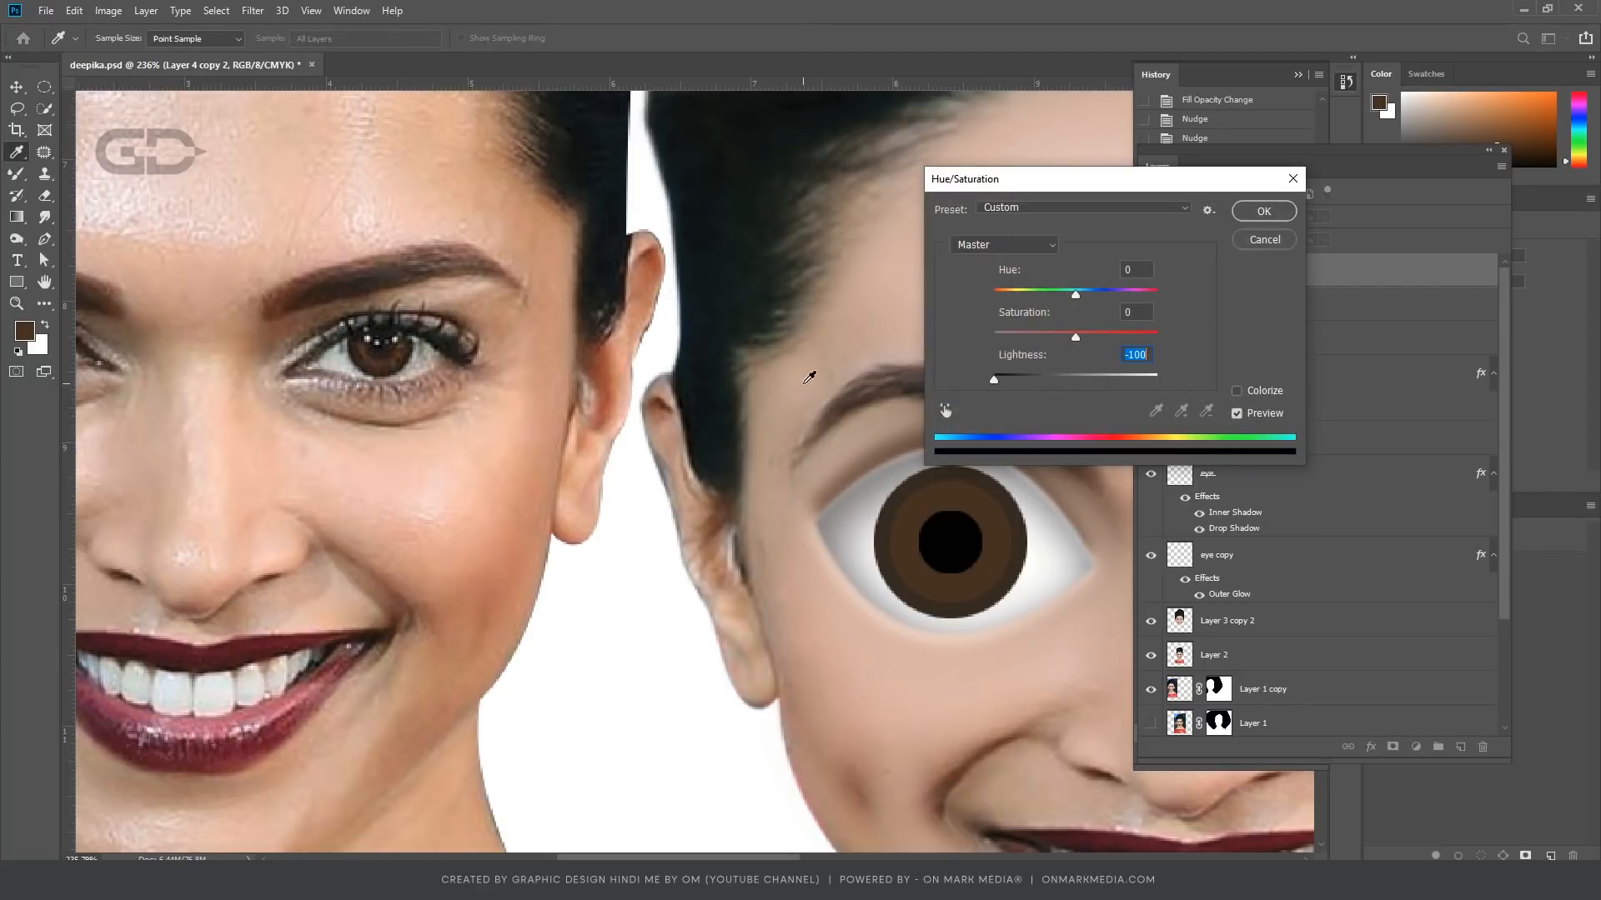
click(1259, 213)
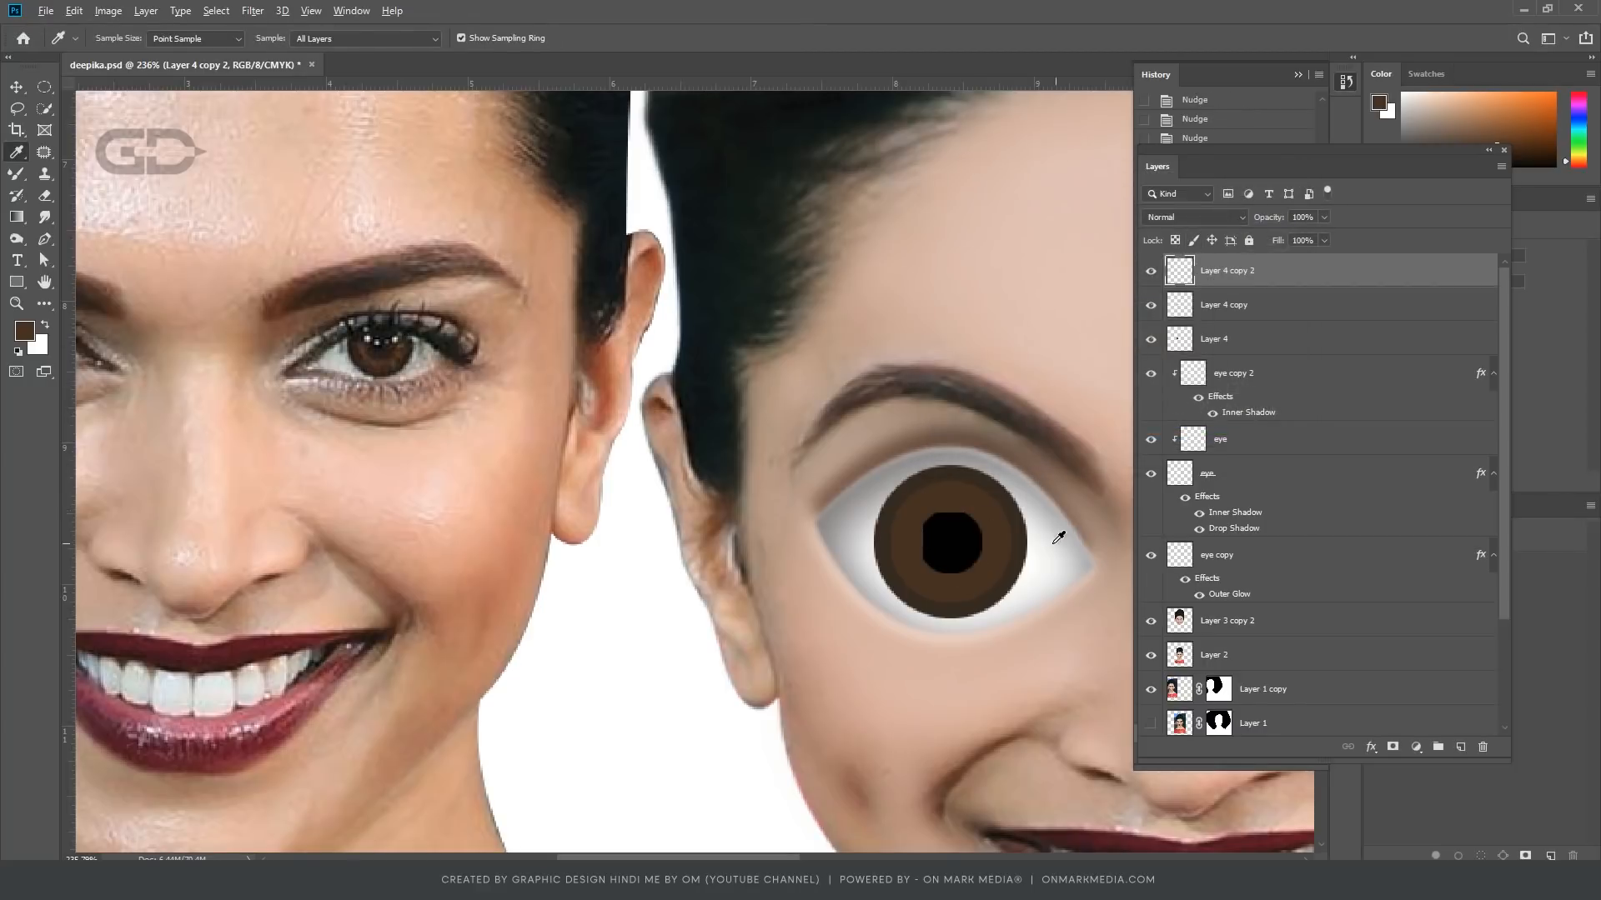
Step: Duplicate the outer iris circle on Layer 4, enlarge the copy to about 108% and place it below Layer 4
scroll(1058, 538, up, 4)
click(16, 87)
scroll(902, 519, down, 5)
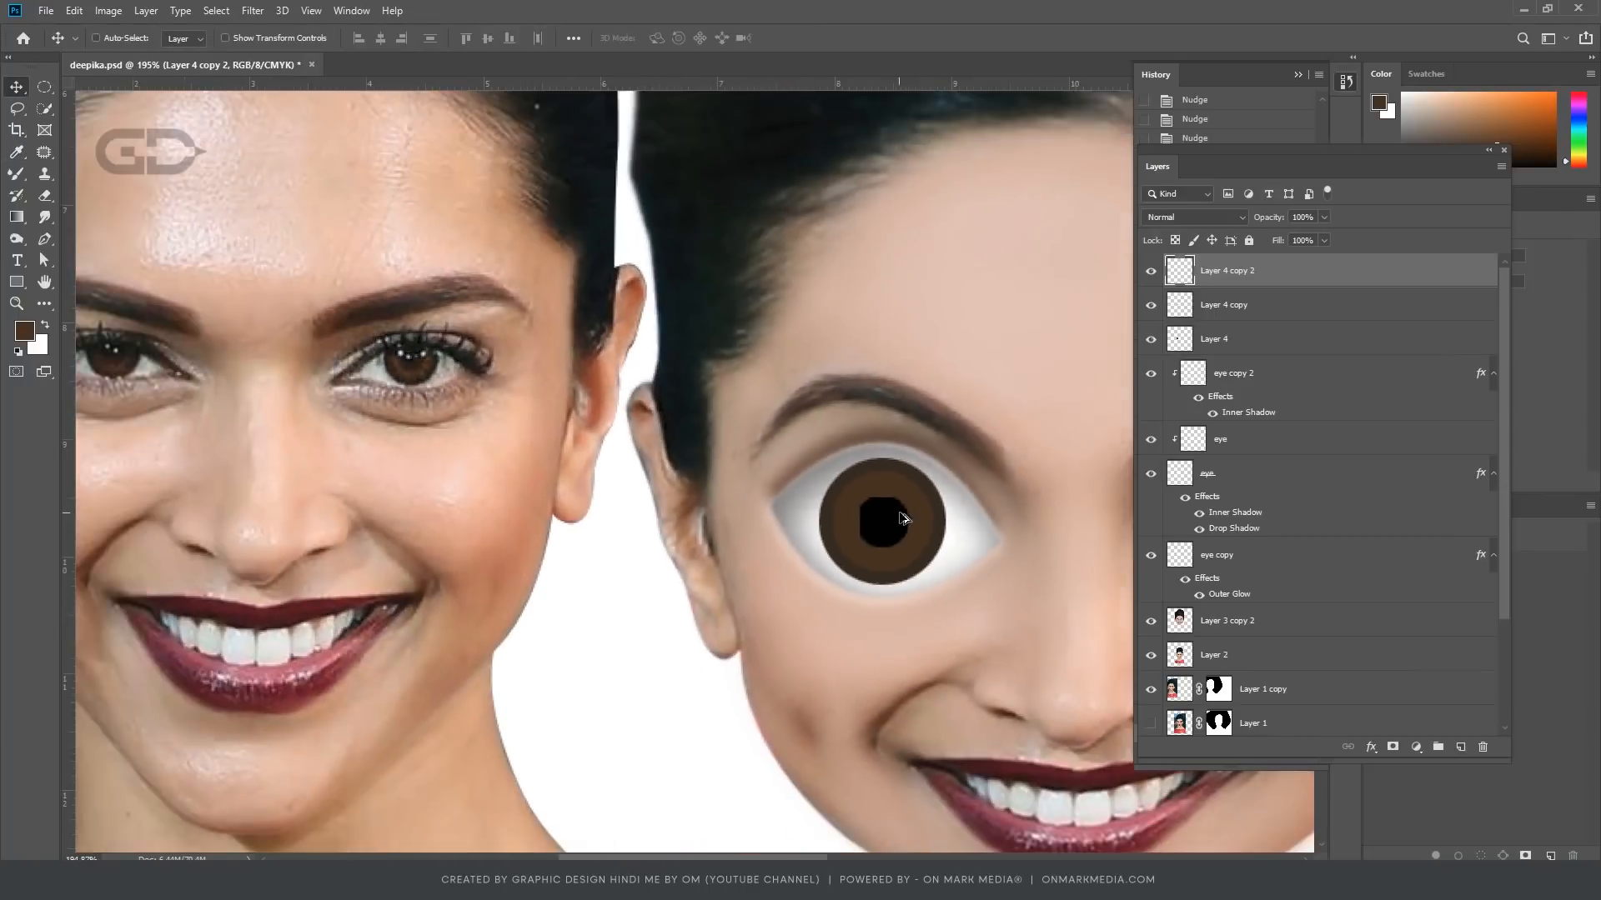
ctrl+click(943, 515)
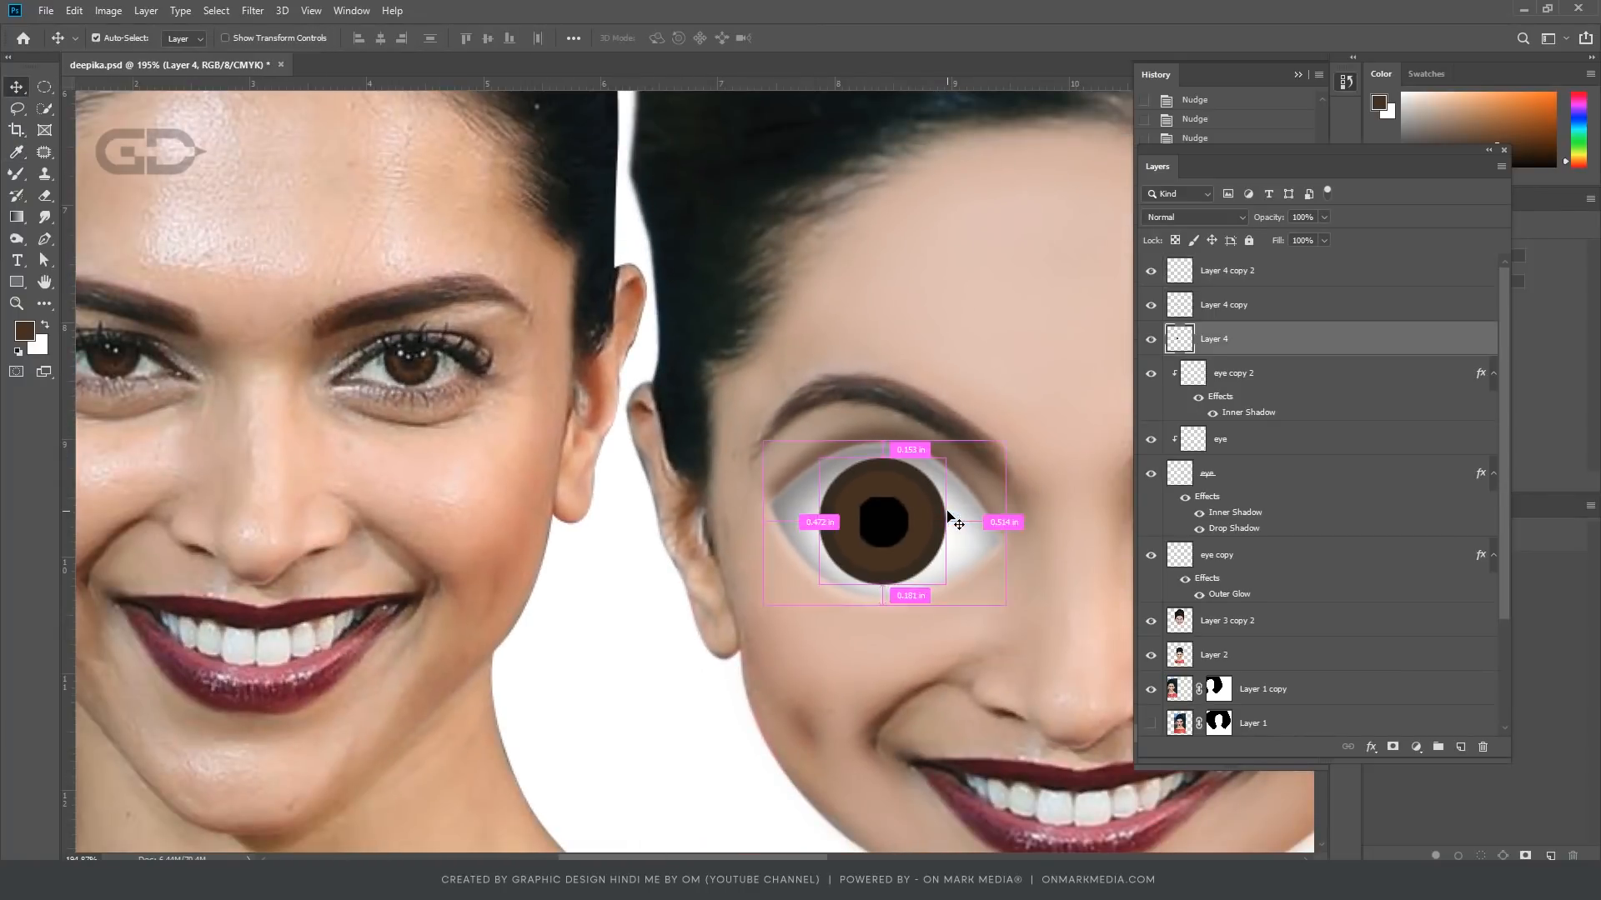
key(ctrl+j)
key(ctrl+t)
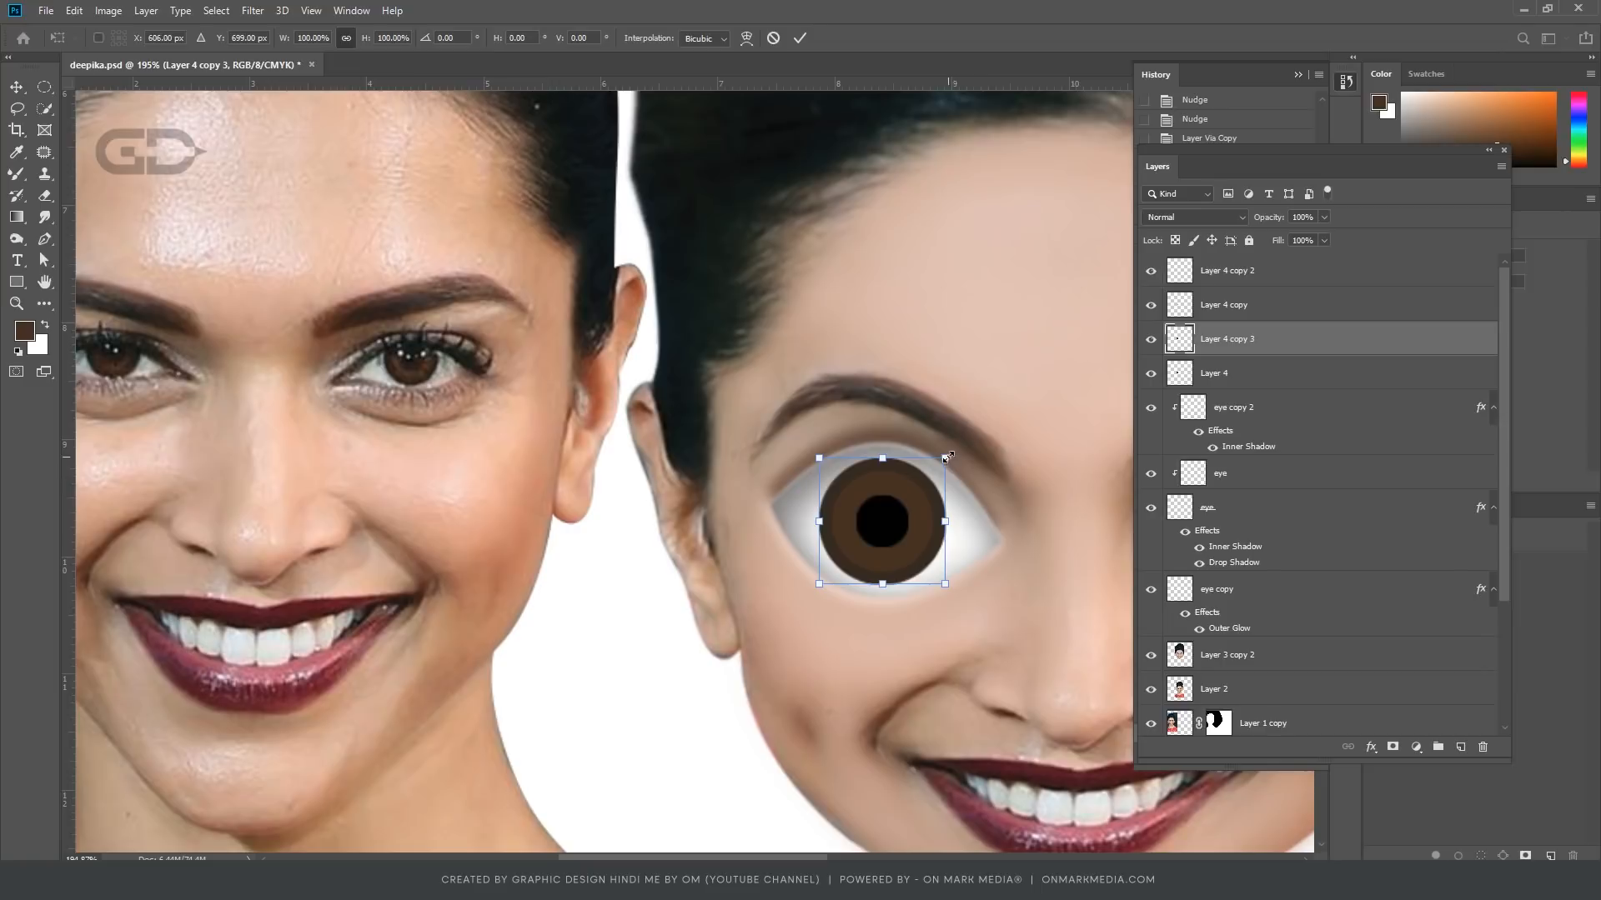
drag(947, 457, 952, 451)
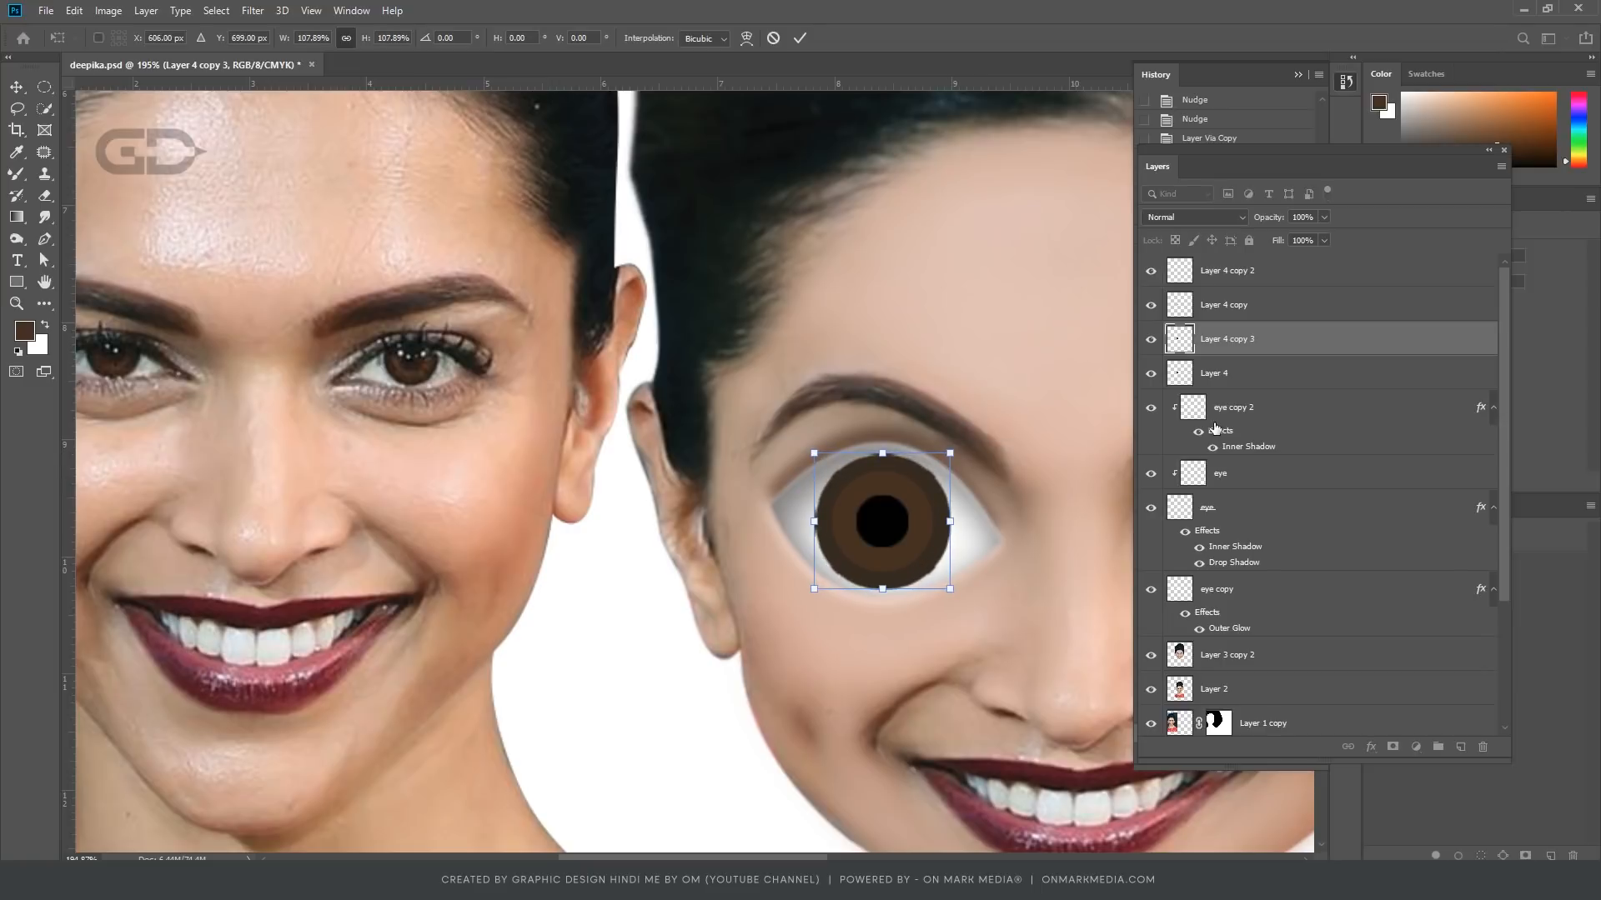
key(Return)
drag(1252, 350, 1246, 386)
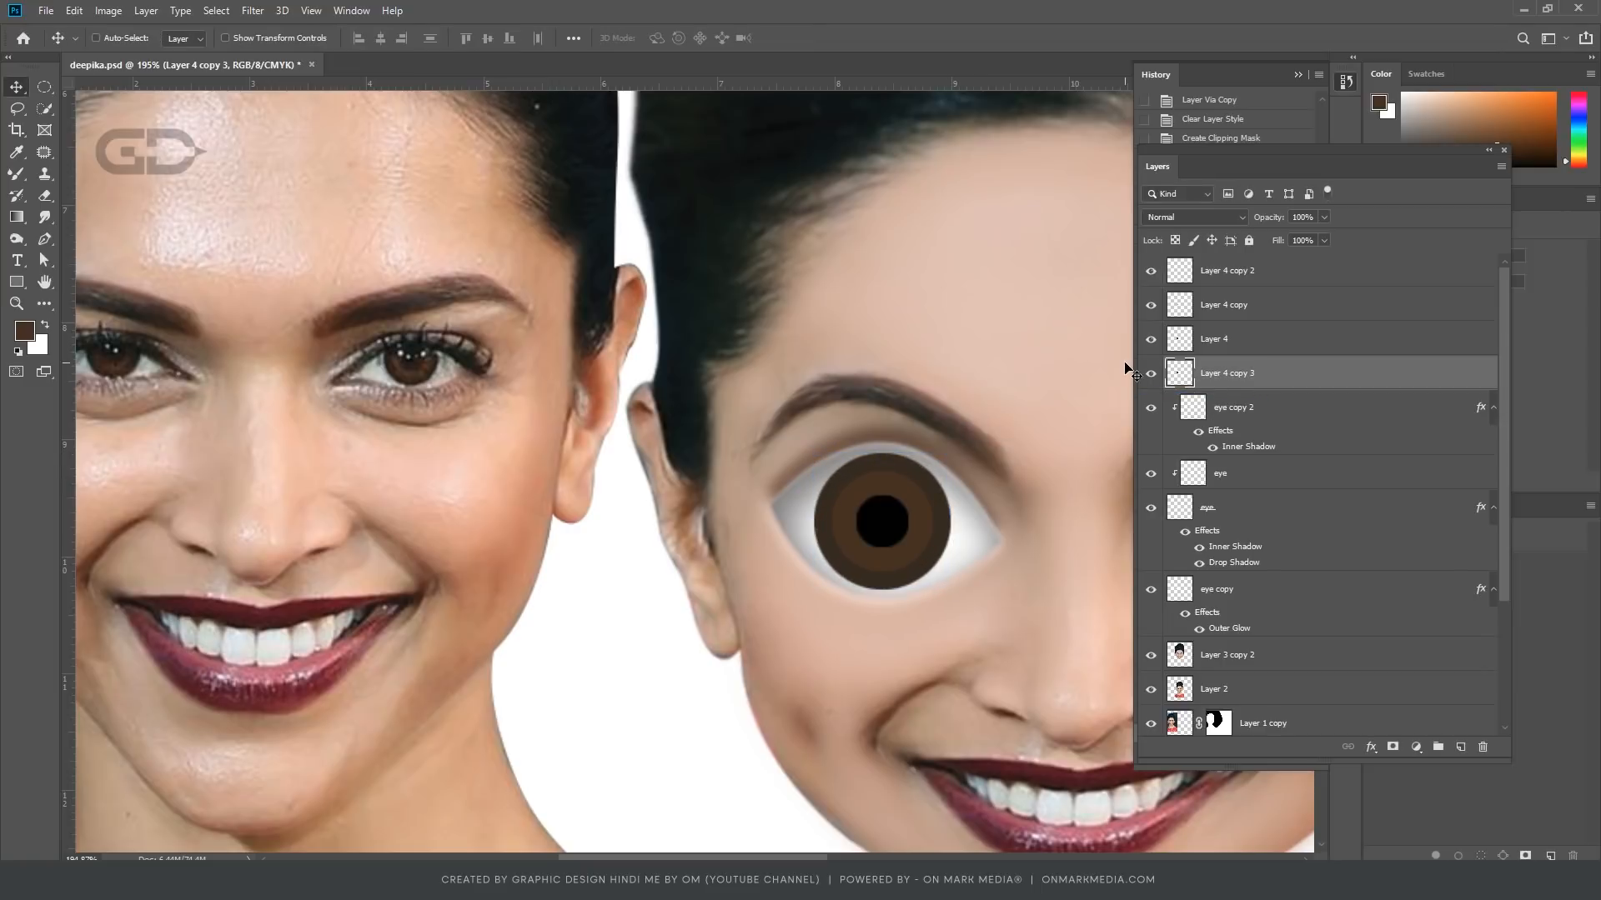
Step: Turn the enlarged iris circle on Layer 4 copy 3 into a black rim with Lightness -100
key(ctrl+u)
drag(1076, 380, 986, 380)
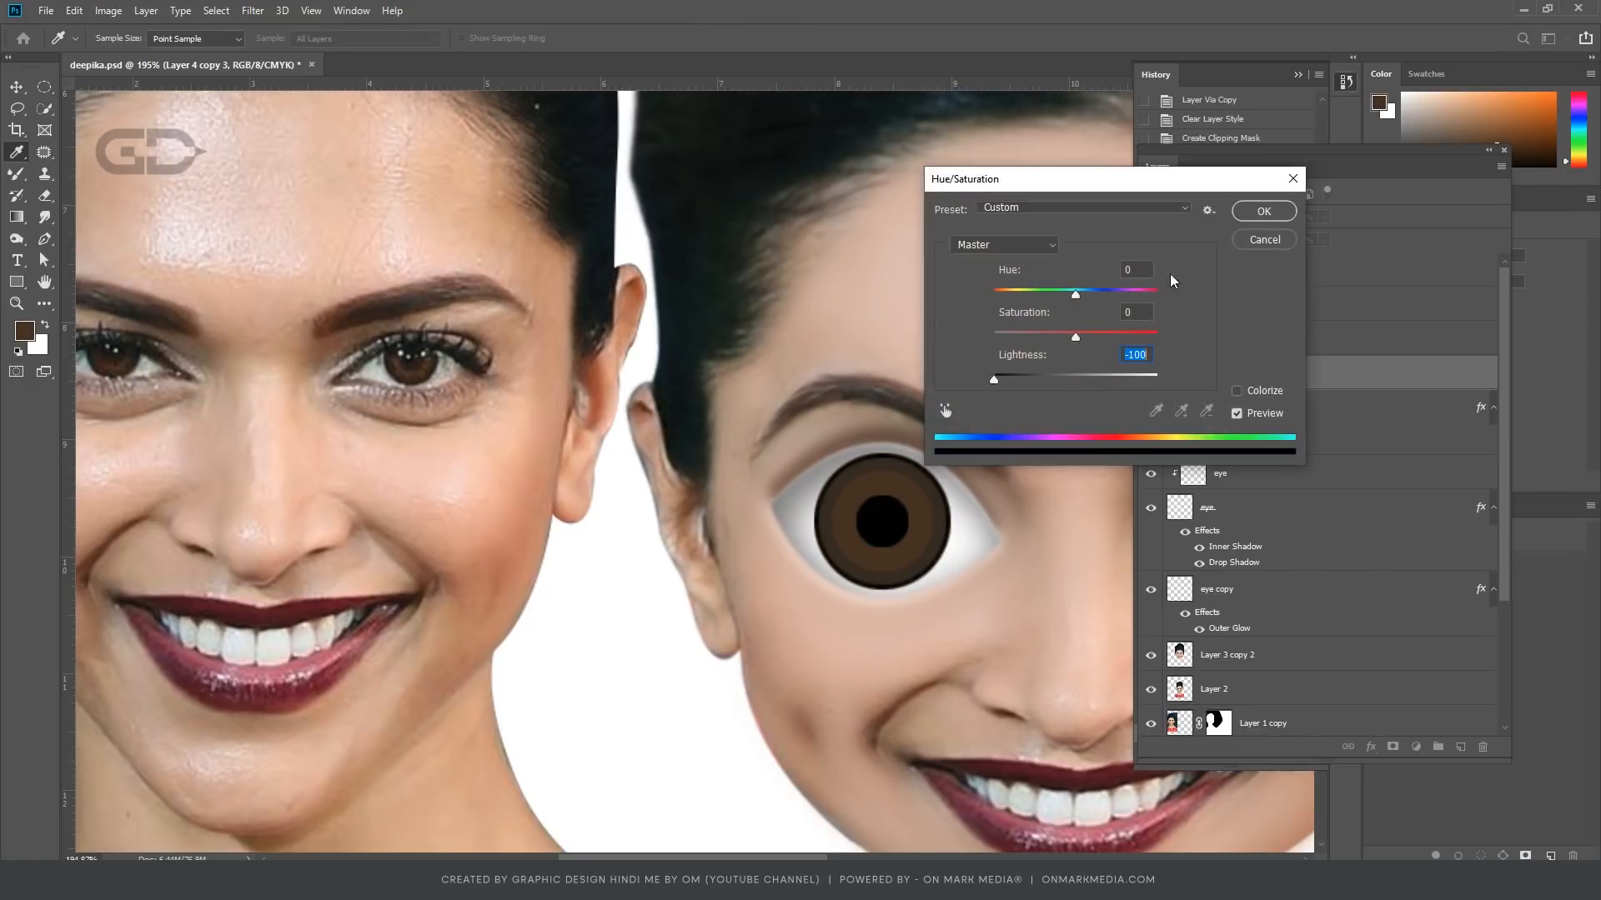
click(1263, 211)
Step: Make the inner brown circle's layer, Layer 4 copy, active and undo a test move of it
scroll(926, 496, up, 2)
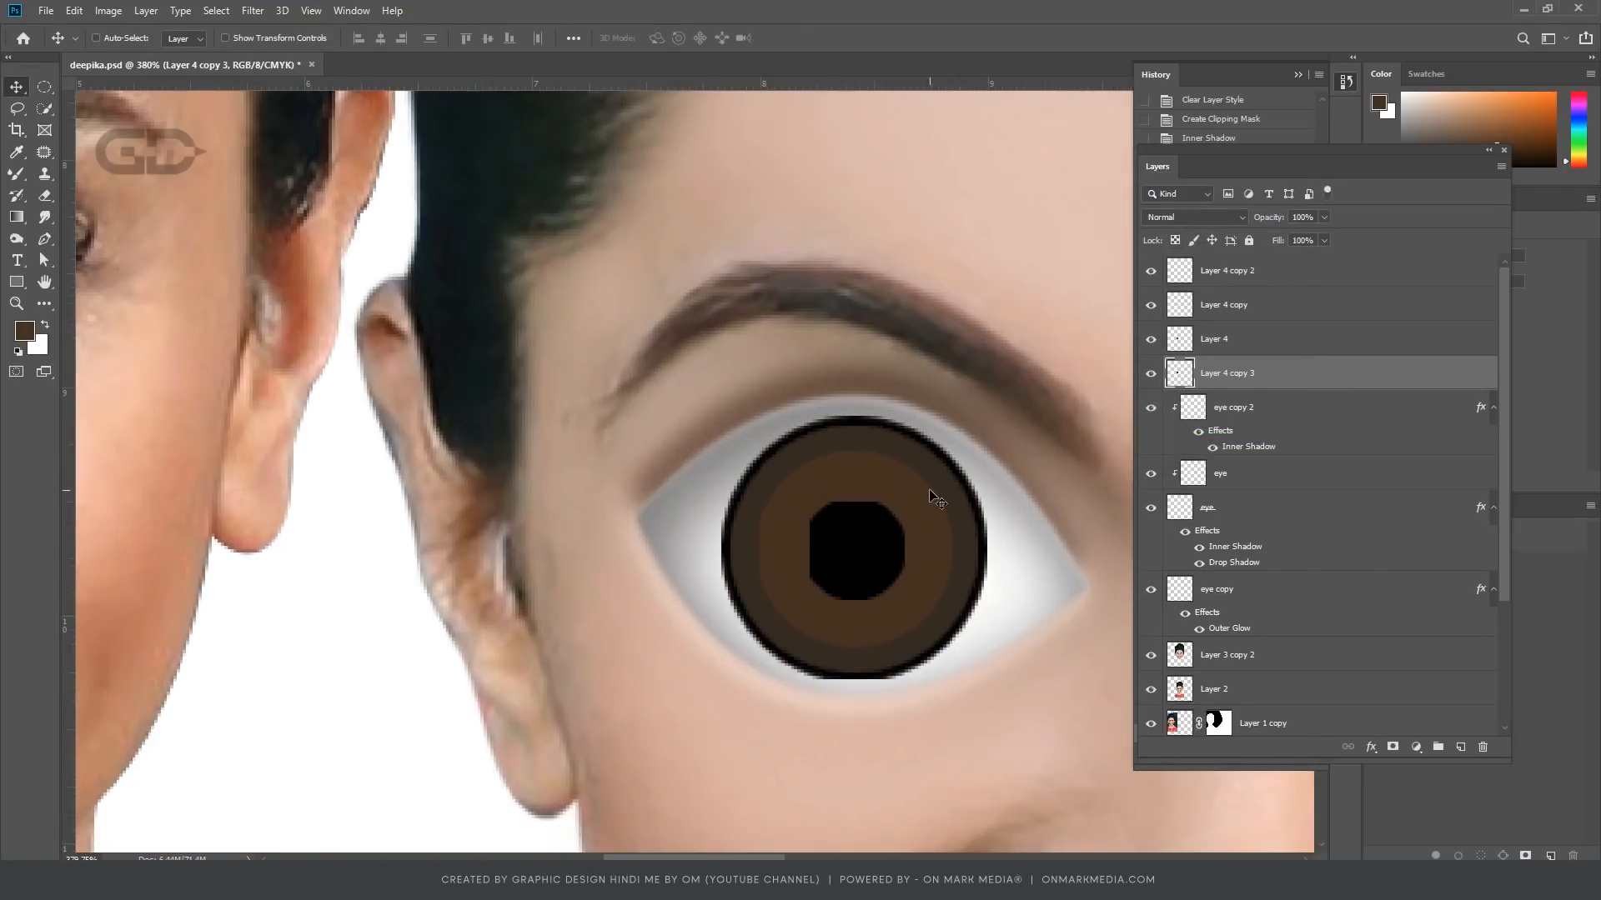
scroll(931, 615, up, 2)
scroll(771, 549, right, 3)
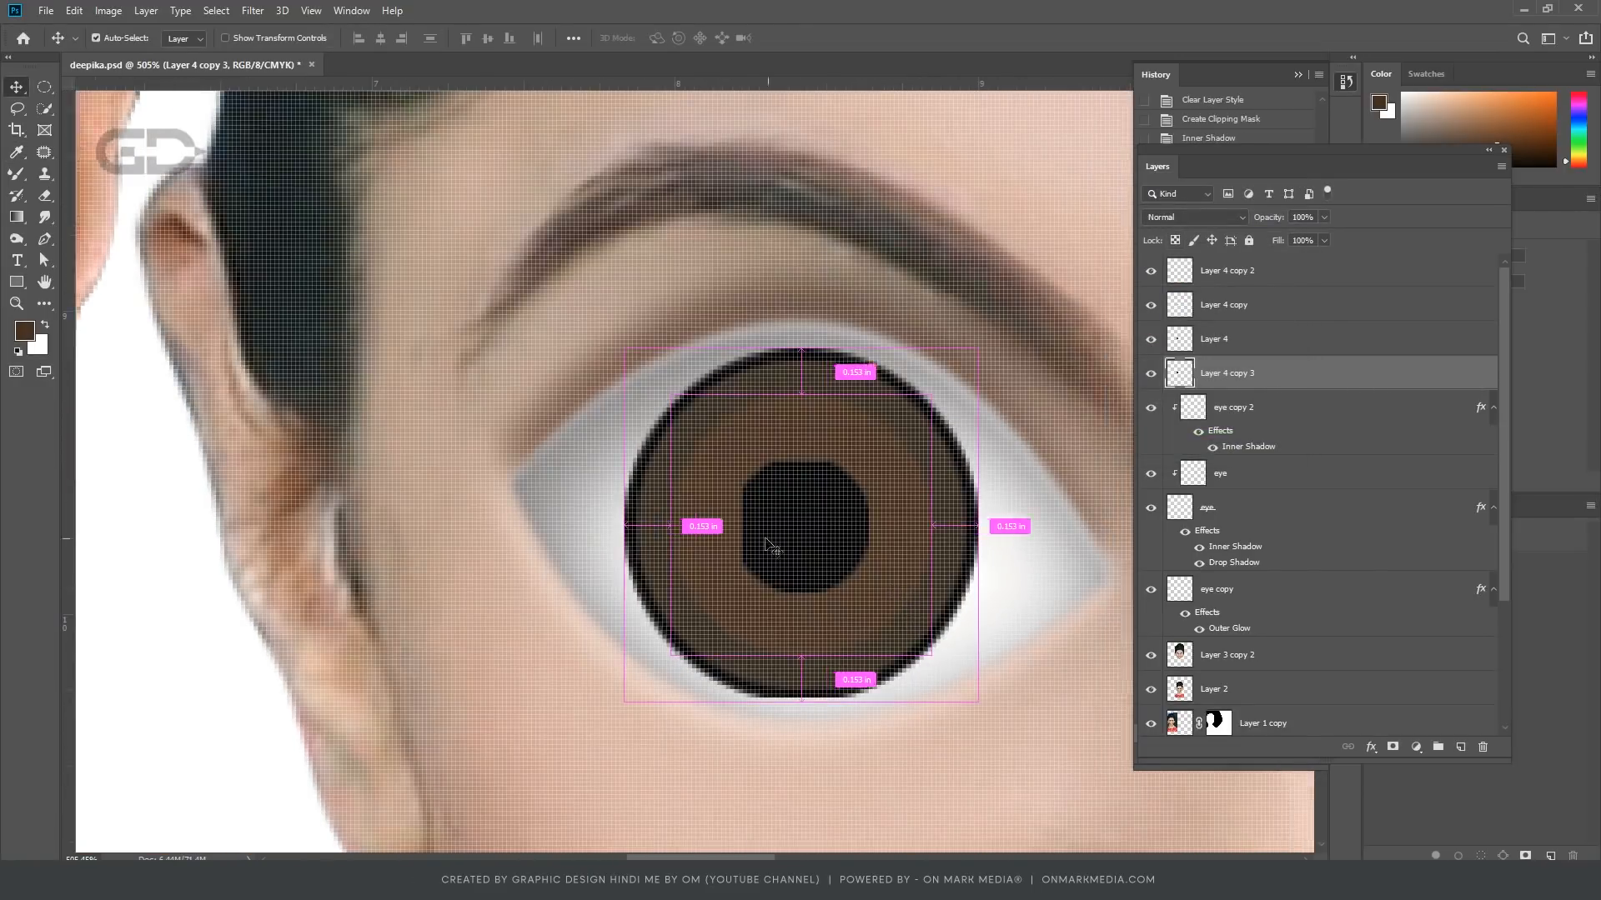
scroll(782, 566, down, 1)
scroll(834, 605, down, 1)
right_click(683, 514)
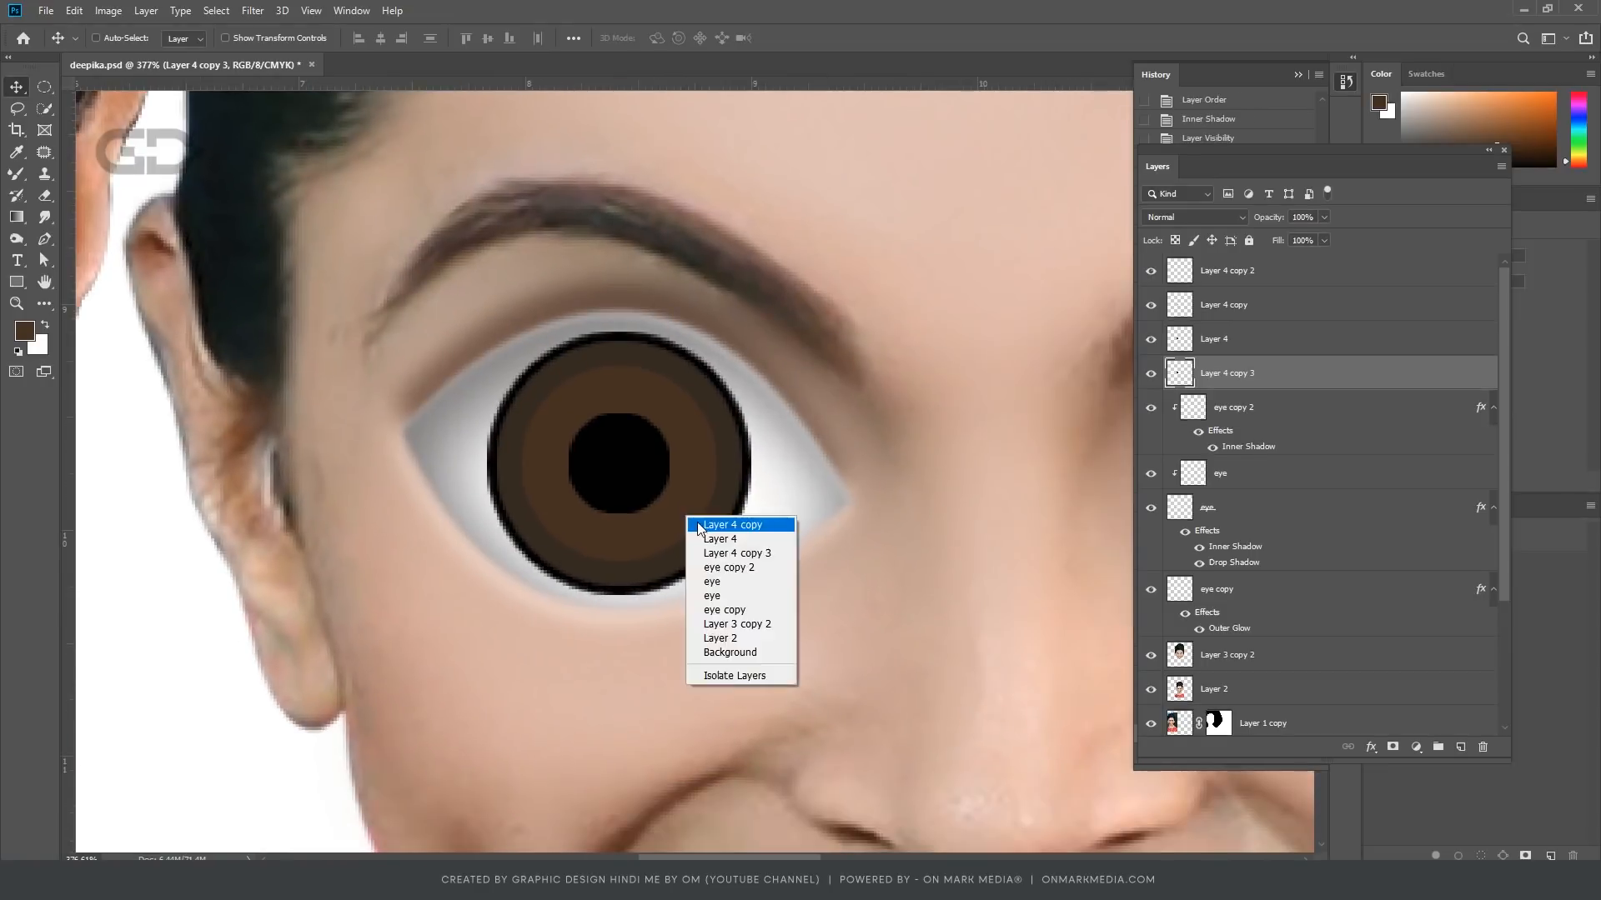
click(705, 526)
drag(671, 500, 755, 502)
key(ctrl+z)
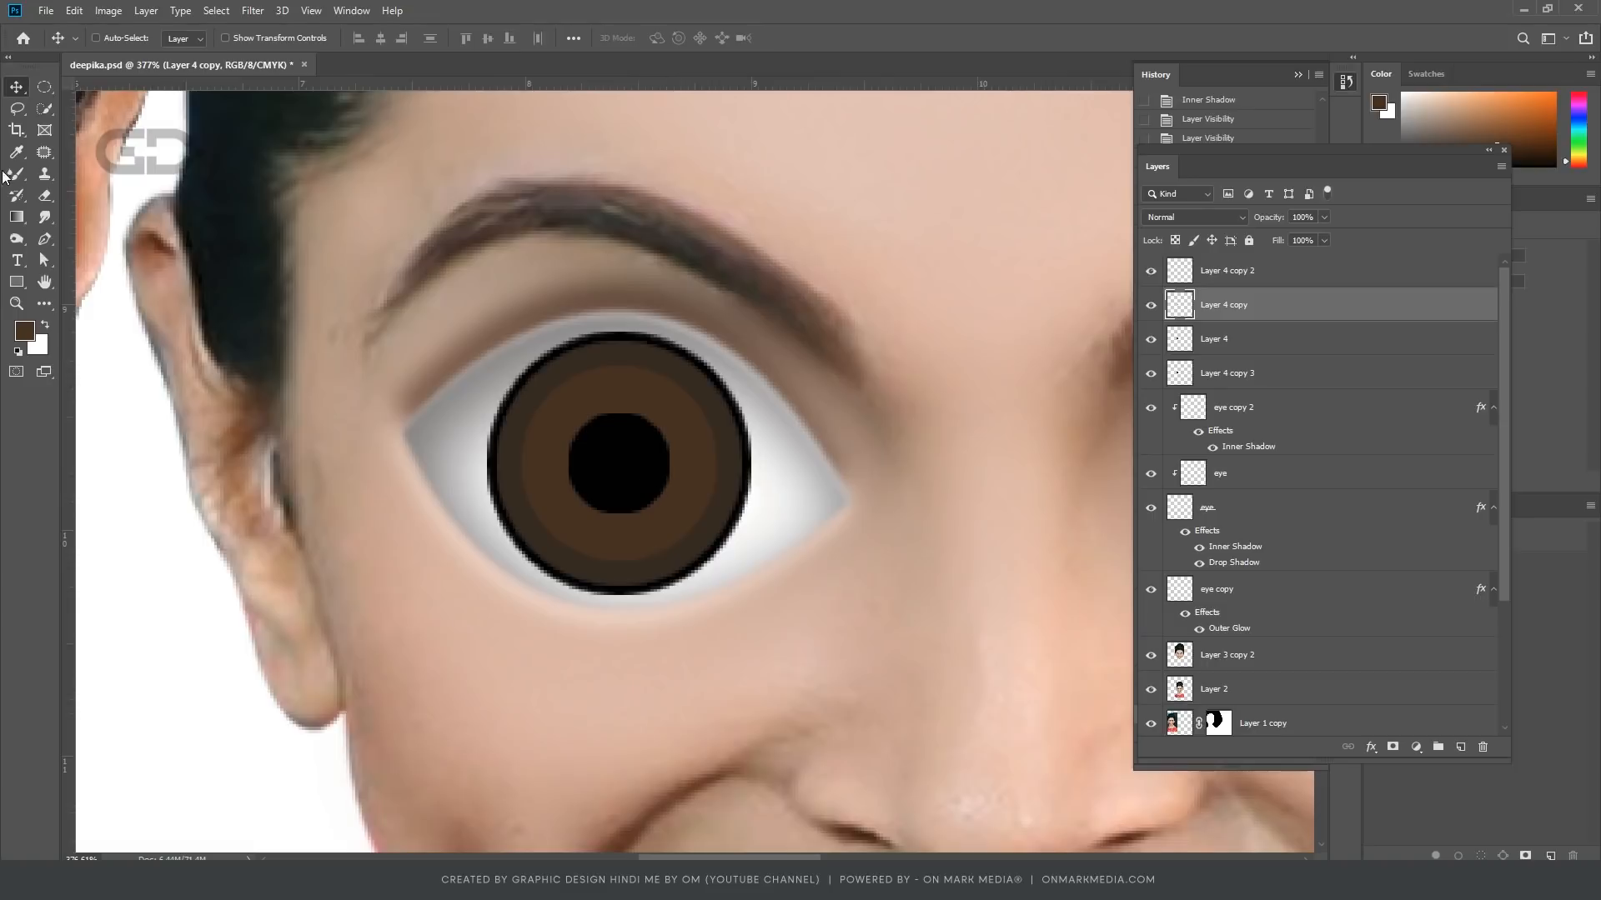
Step: Smudge the inner brown circle's edge outward into fine radial streaks around the iris at 100% strength
click(45, 215)
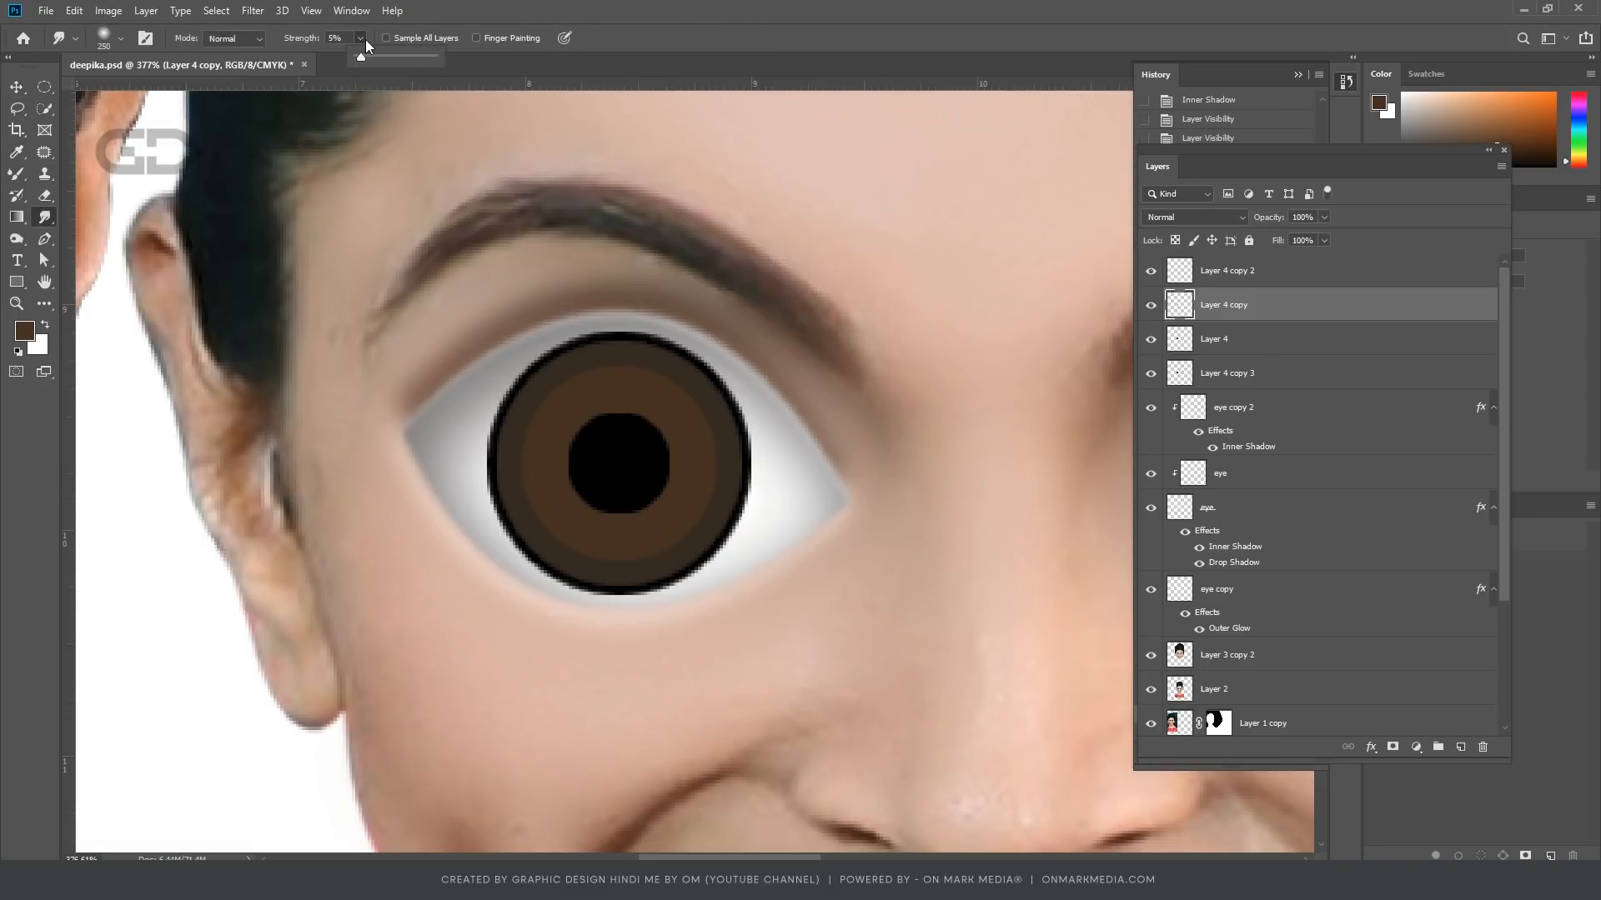
drag(361, 57, 467, 61)
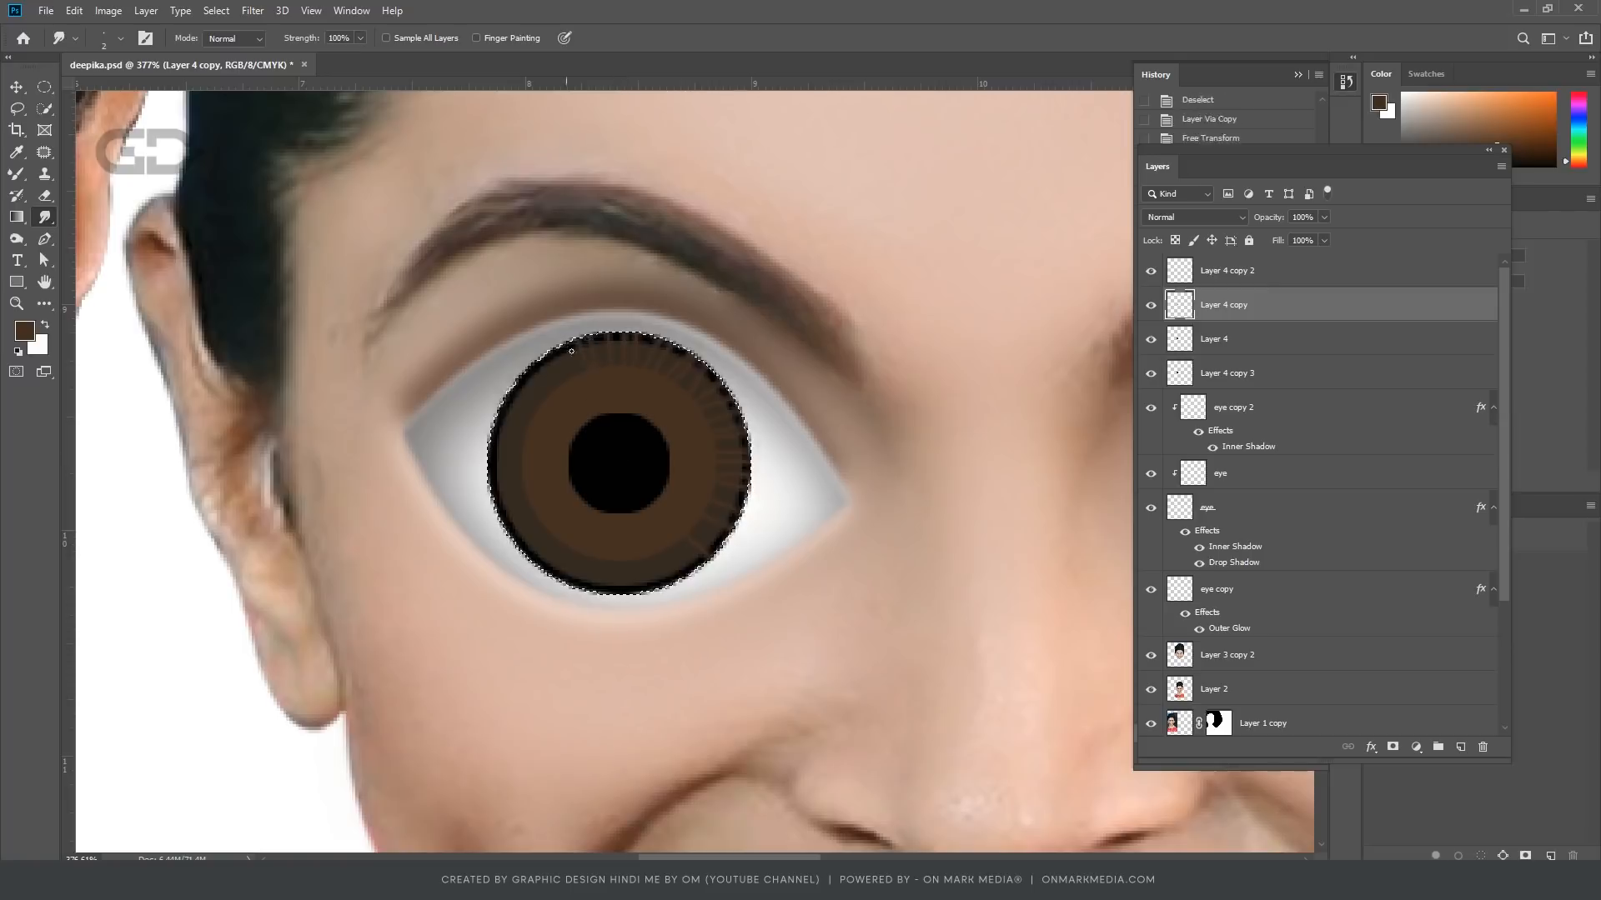
drag(525, 456, 492, 455)
drag(525, 475, 492, 477)
drag(527, 493, 494, 500)
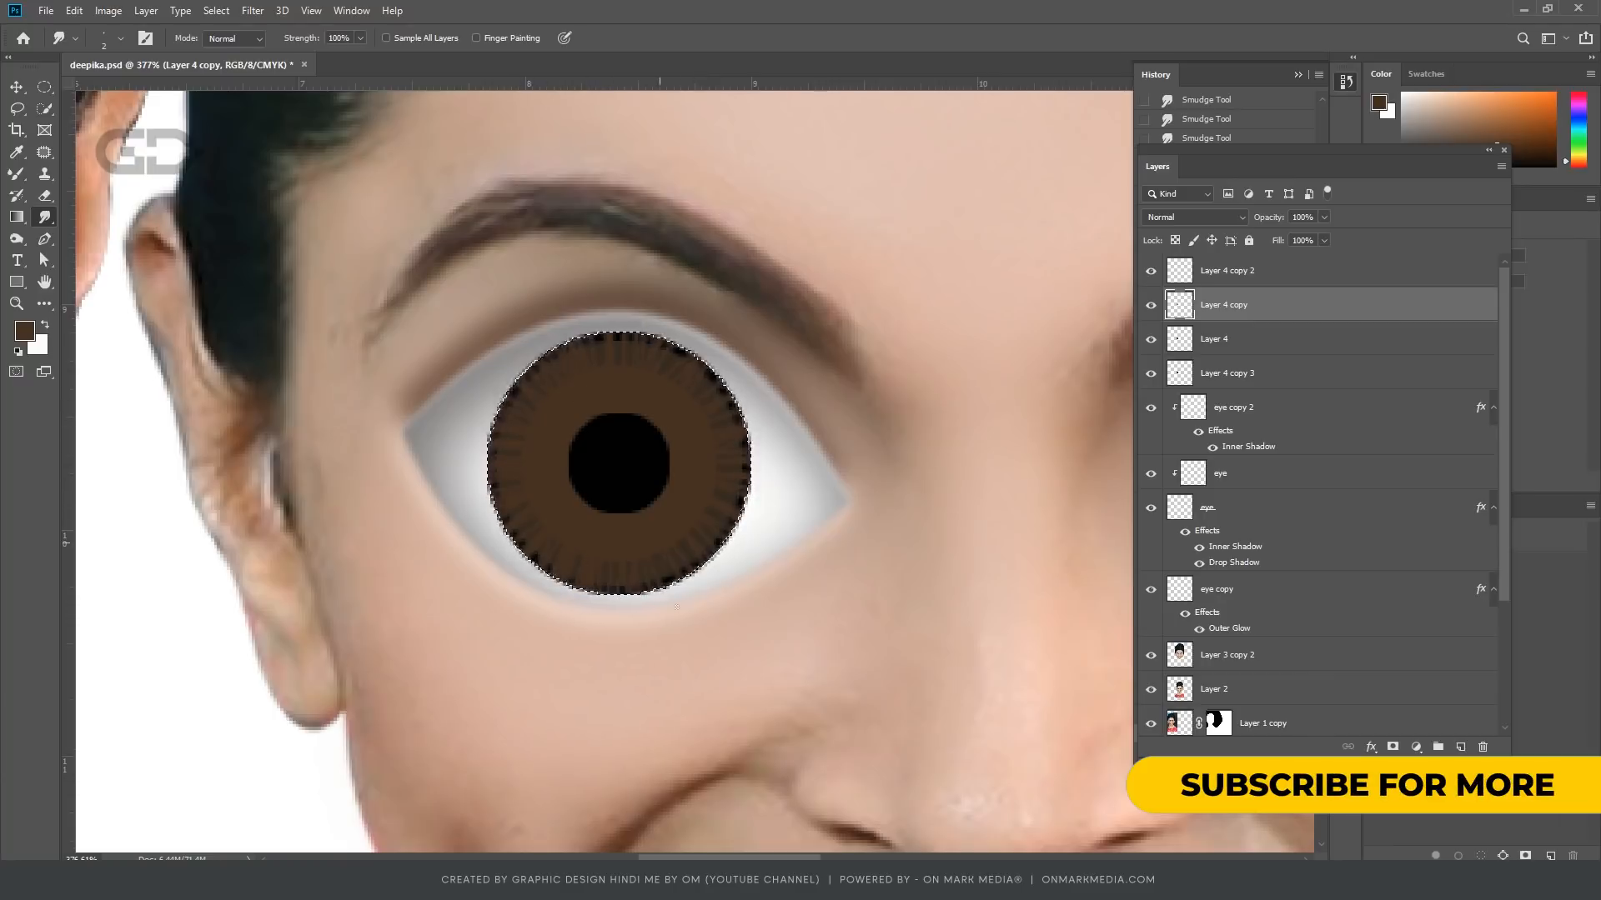
key(ctrl+d)
click(1229, 374)
ctrl+click(1179, 373)
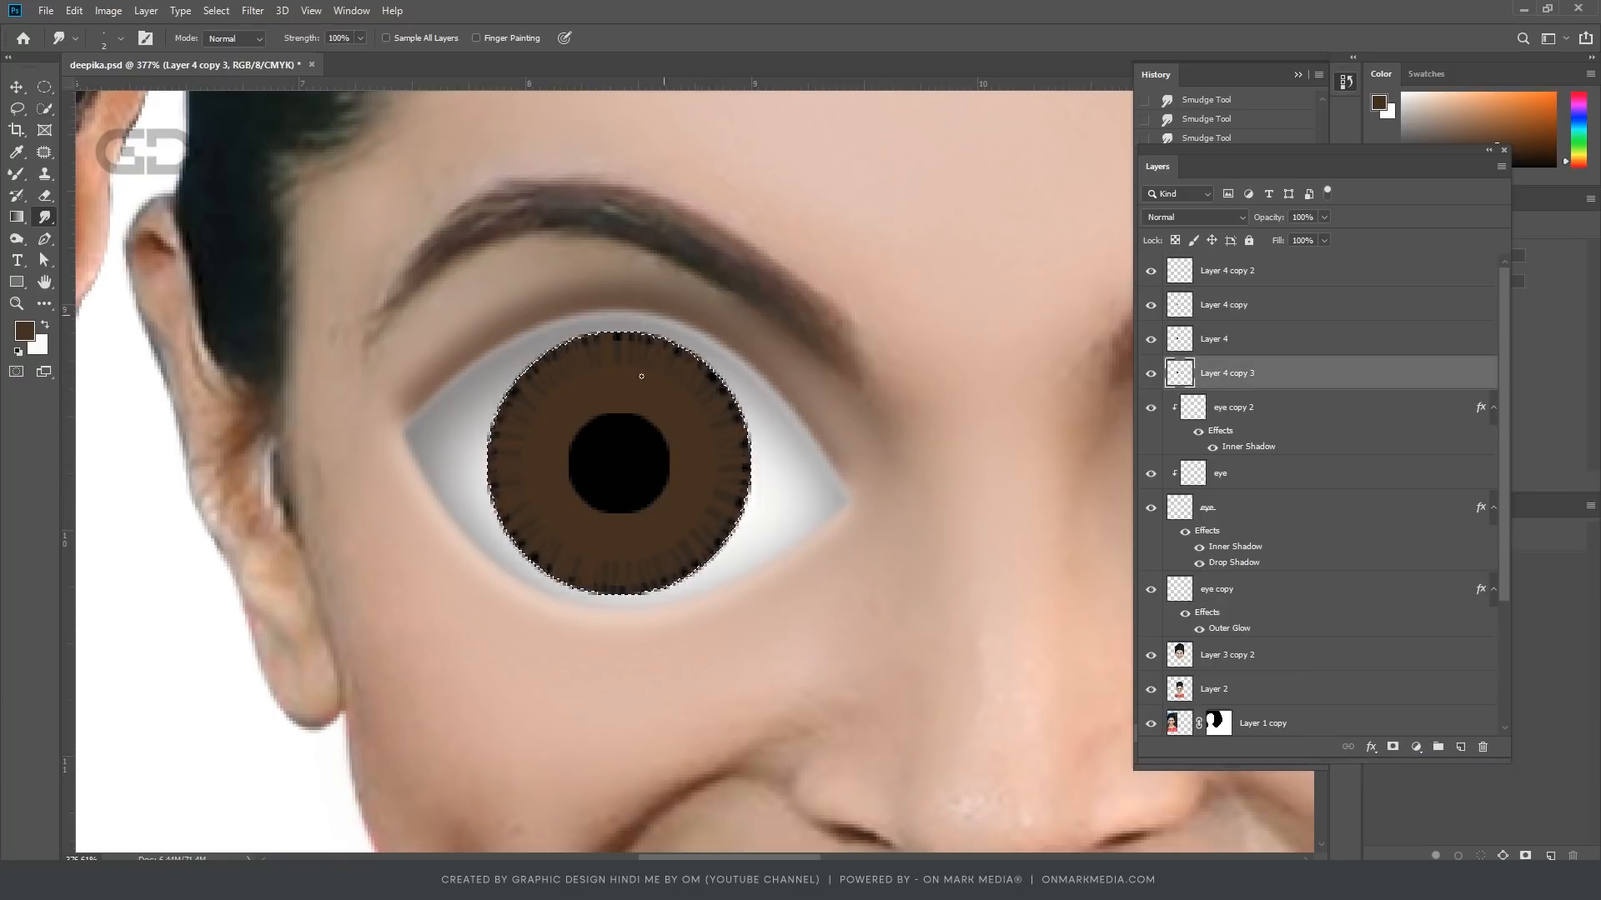
key(ctrl+d)
key(v)
drag(717, 471, 782, 671)
key(ctrl+z)
Step: Scale the streaked brown circle on Layer 4 copy down slightly around its centre
click(1264, 344)
click(1251, 307)
scroll(684, 500, down, 3)
scroll(692, 501, up, 4)
key(ctrl+z)
key(ctrl+t)
drag(758, 351, 751, 359)
key(Return)
scroll(760, 375, down, 3)
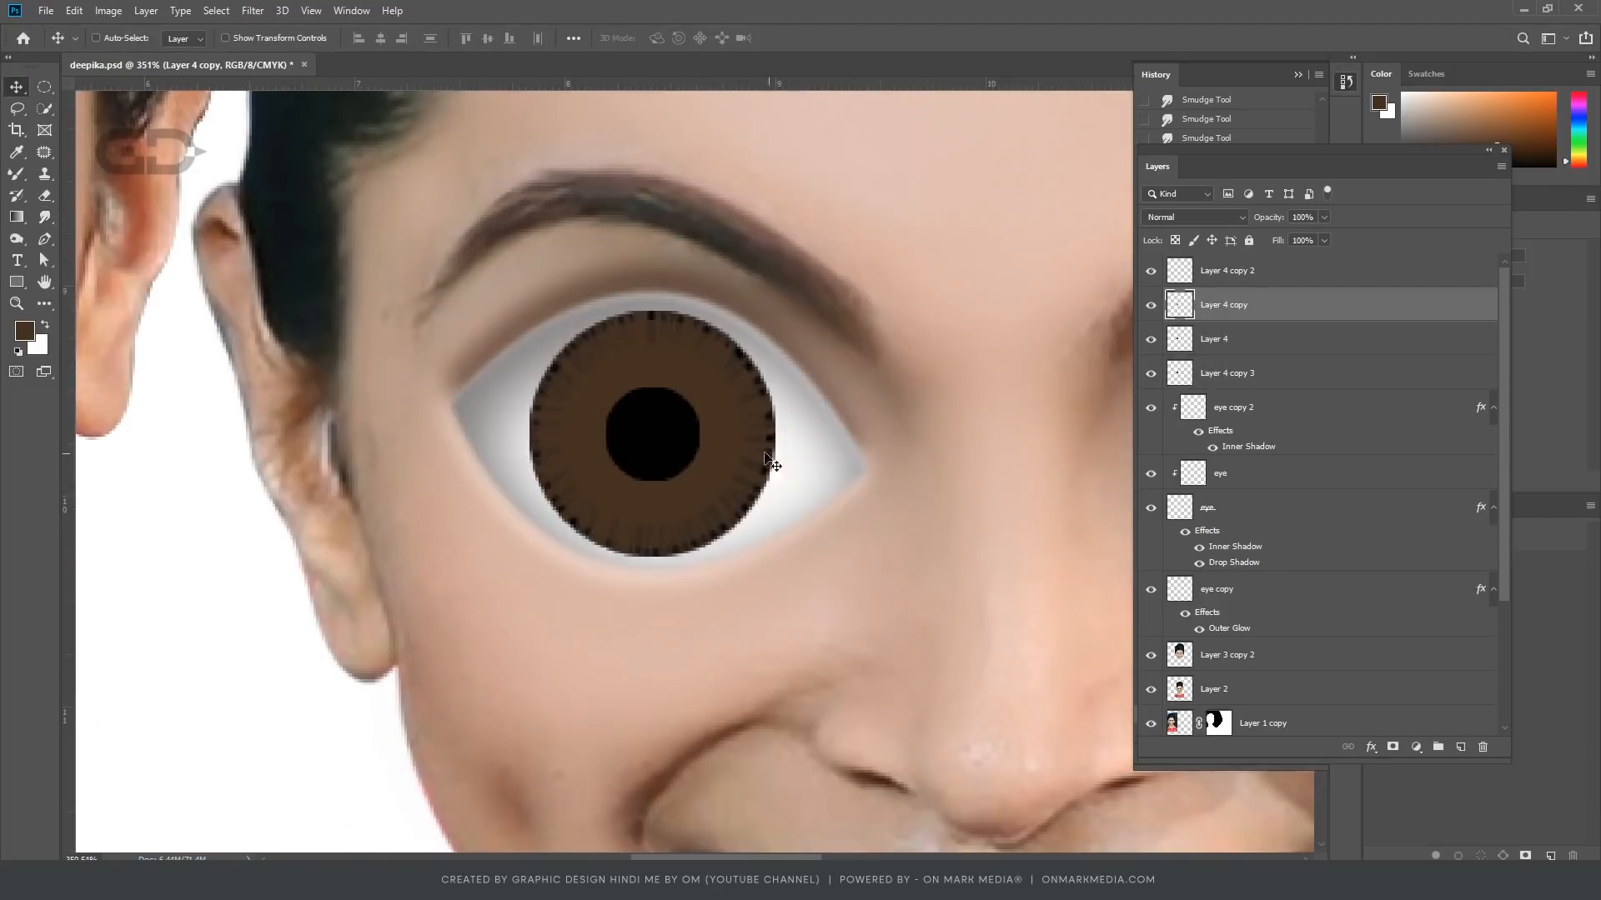
Step: Select all the iris layers from Layer 4 copy 3 up to Layer 4 copy 2 and scale them down slightly together
click(1218, 340)
click(1150, 339)
scroll(1009, 400, up, 2)
click(1150, 340)
click(1254, 371)
shift+click(1250, 272)
key(ctrl+t)
drag(729, 299, 722, 306)
key(Return)
scroll(572, 464, down, 5)
scroll(694, 501, up, 4)
Step: Brighten the brown of Layer 4 copy with Levels by lowering the white input level
click(1251, 305)
key(ctrl+l)
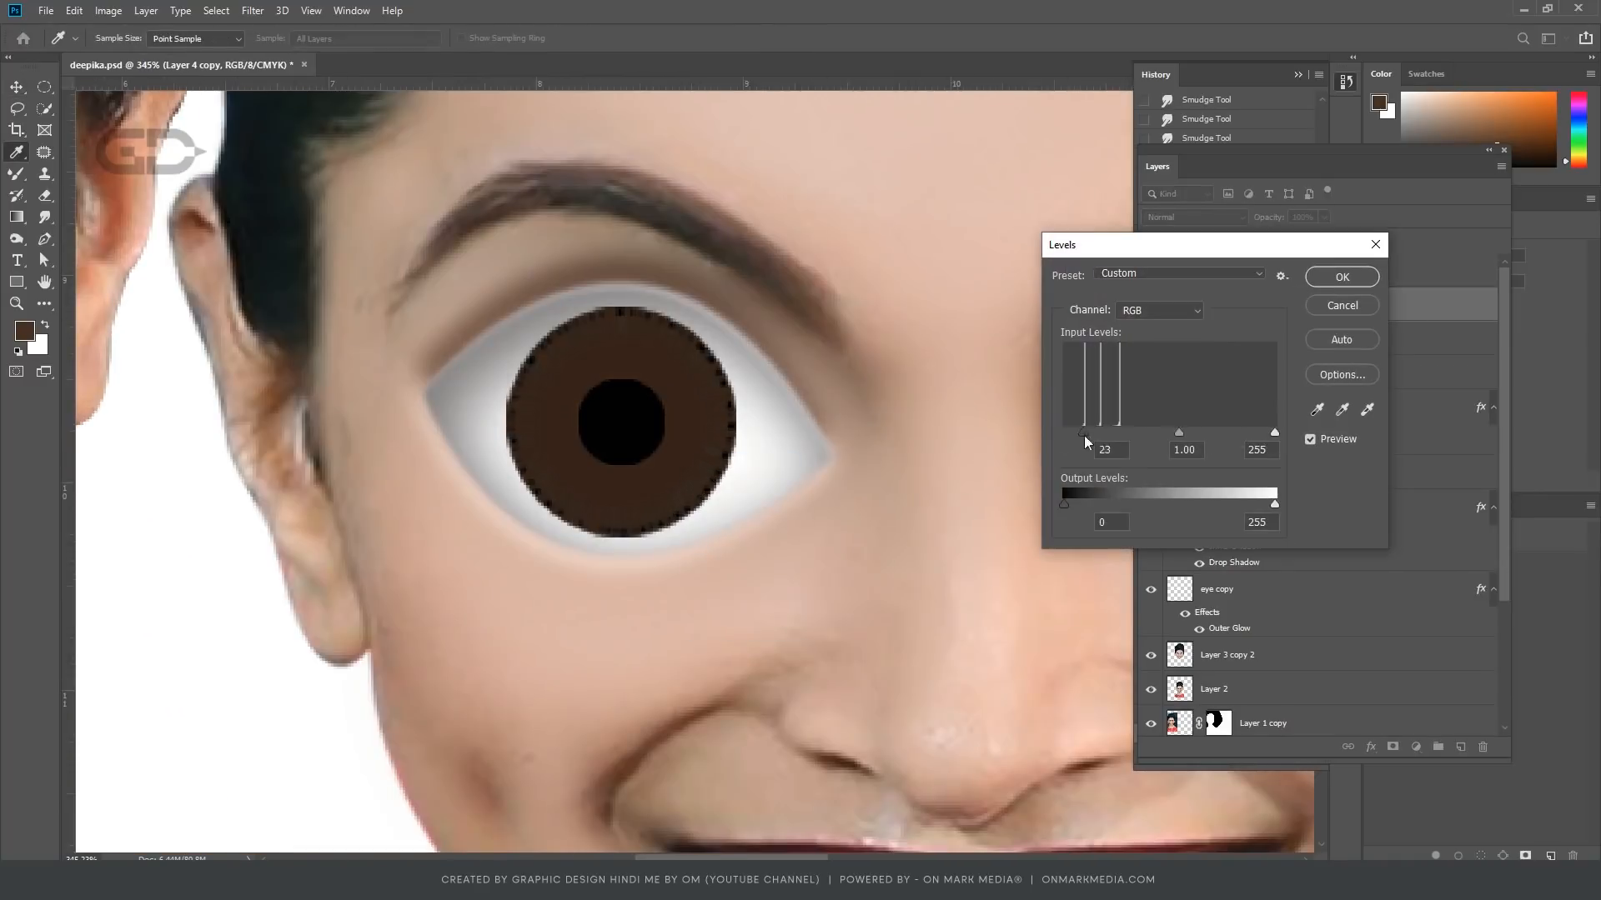
mouse_move(1275, 433)
mouse_down()
mouse_move(1243, 432)
mouse_move(1270, 433)
mouse_up()
key(Return)
Step: Brighten the outer iris circle on Layer 4 with Levels and hide the black rim on Layer 4 copy 3
click(1249, 351)
key(ctrl+l)
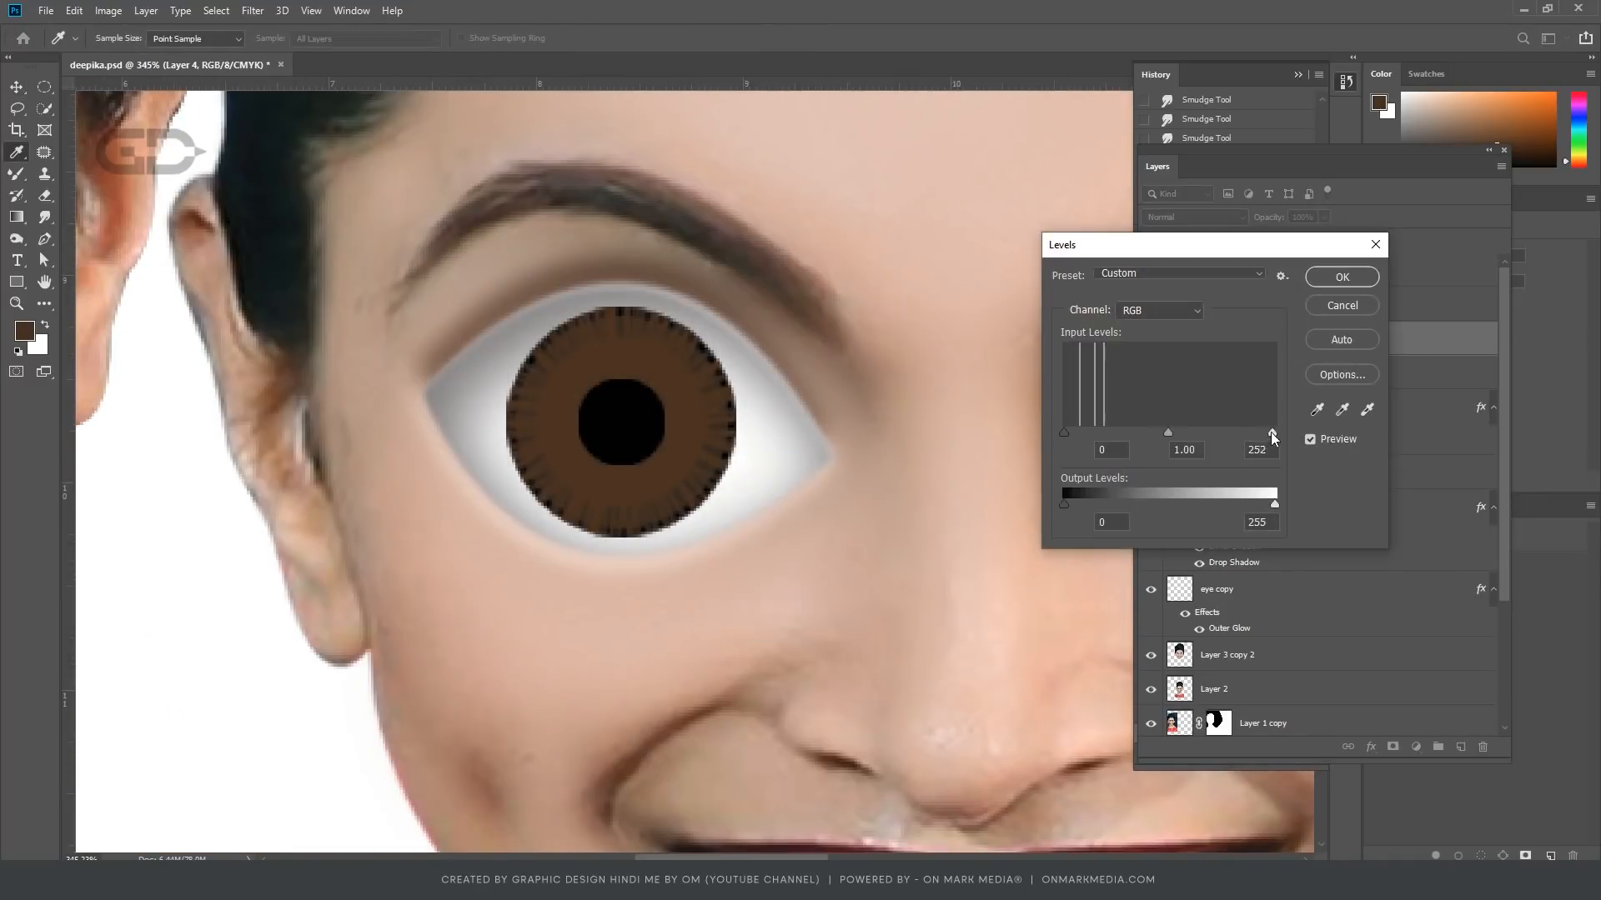
key(Return)
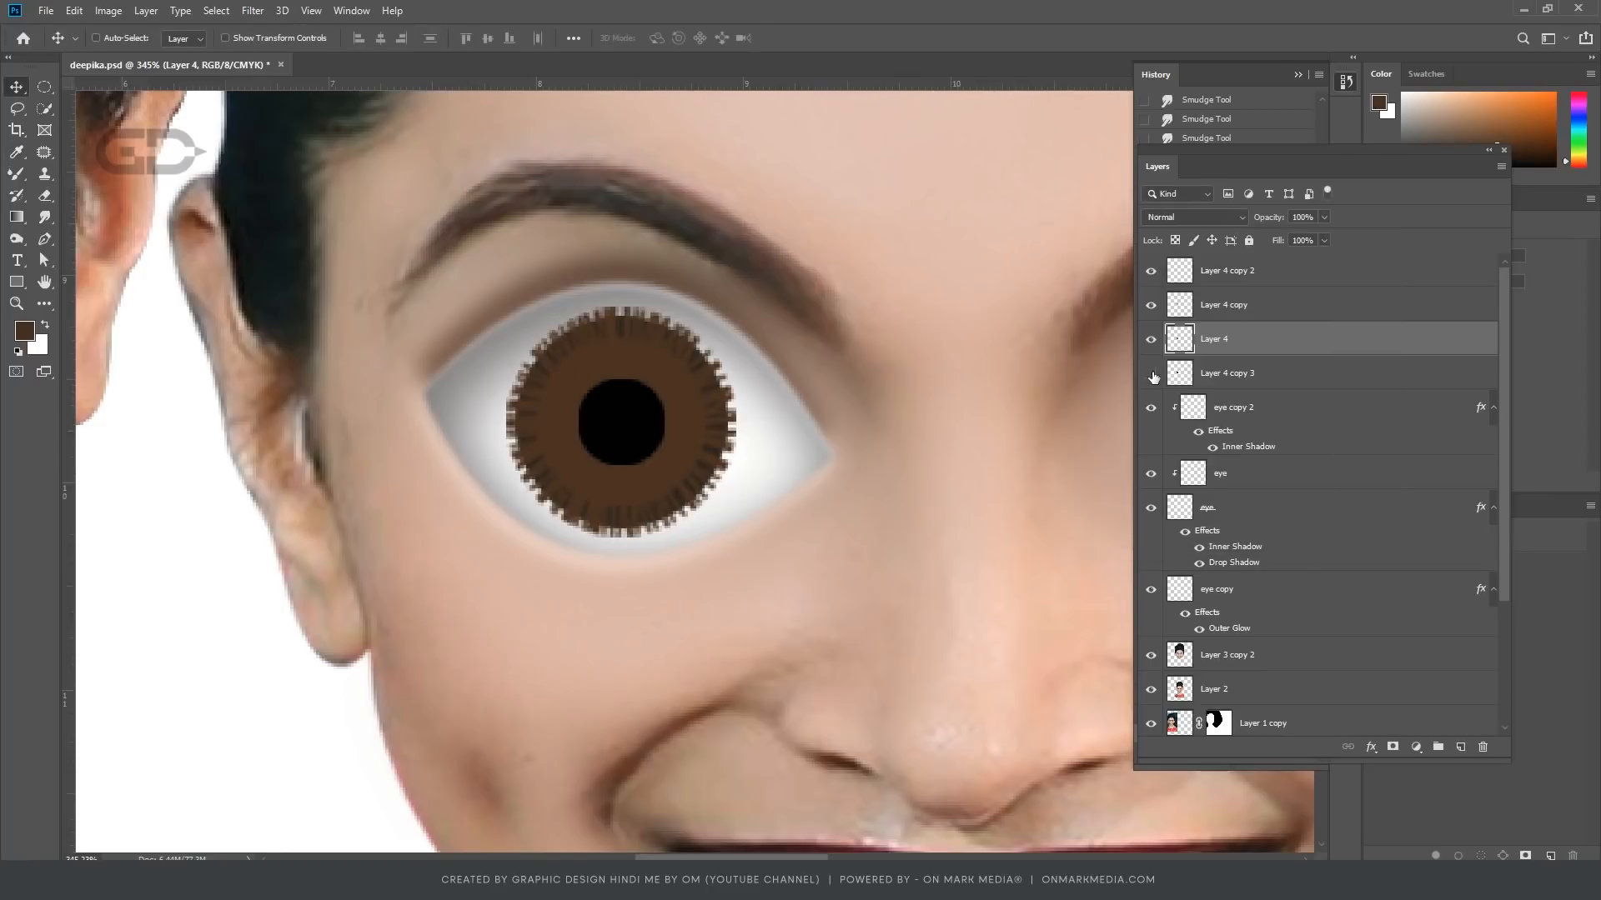
Step: Add a small white circular highlight on a new layer above Layer 4 copy, at the pupil's upper-left edge
click(1251, 305)
key(v)
scroll(728, 317, down, 4)
scroll(659, 433, up, 5)
click(44, 87)
drag(561, 361, 607, 406)
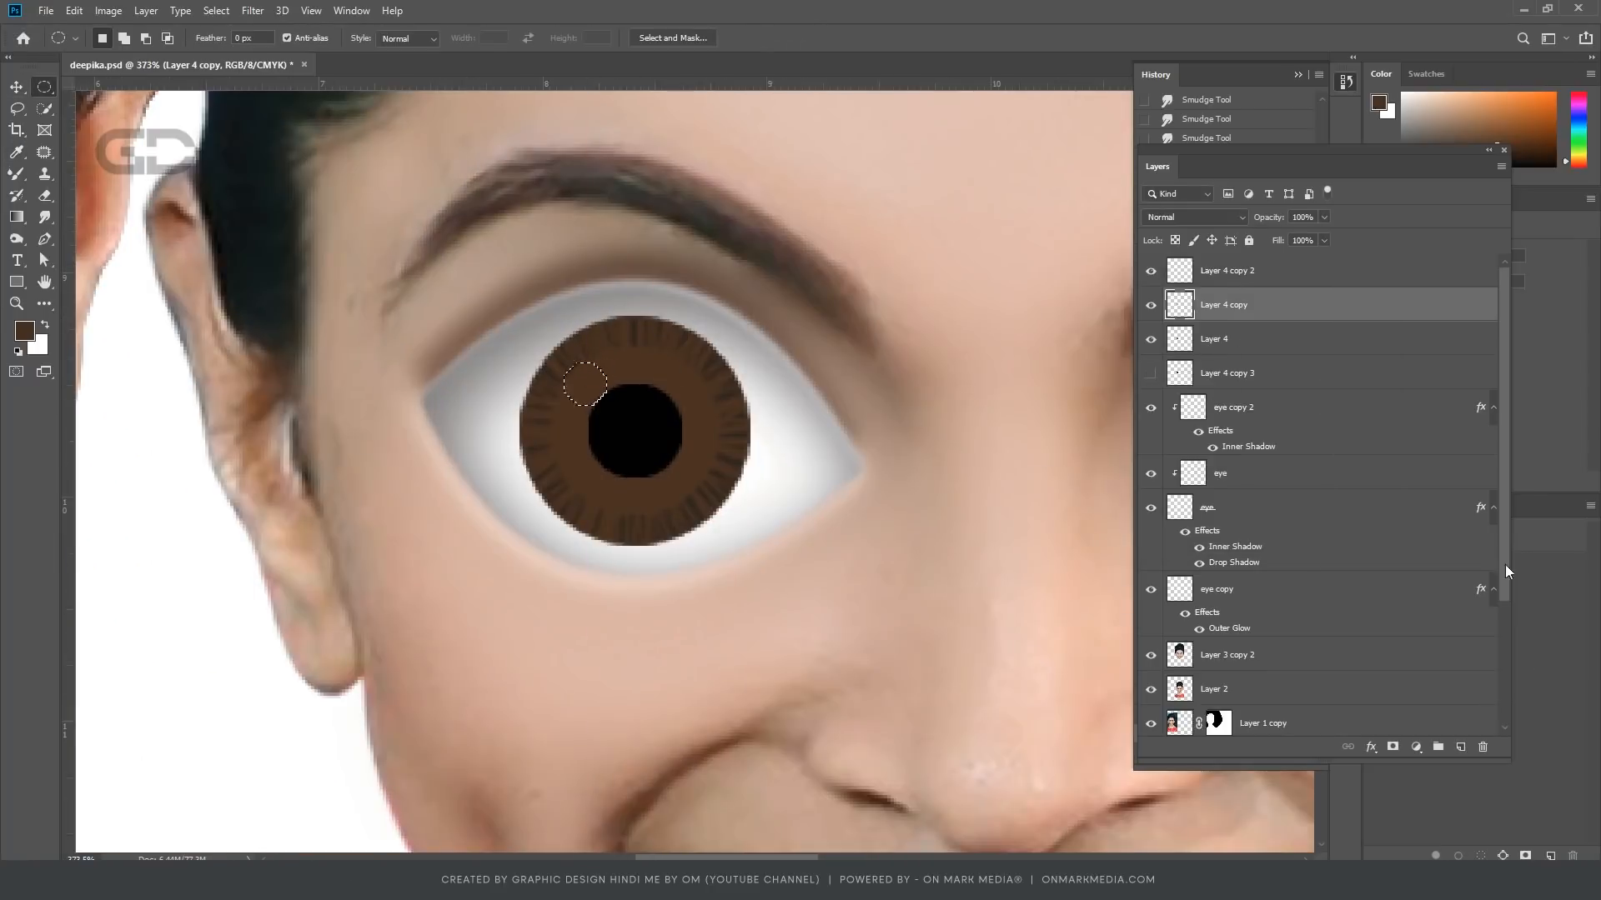
click(1460, 747)
key(d)
key(ctrl+BackSpace)
key(ctrl+d)
scroll(599, 358, down, 5)
click(17, 88)
click(1251, 272)
shift+click(1250, 367)
scroll(656, 454, up, 3)
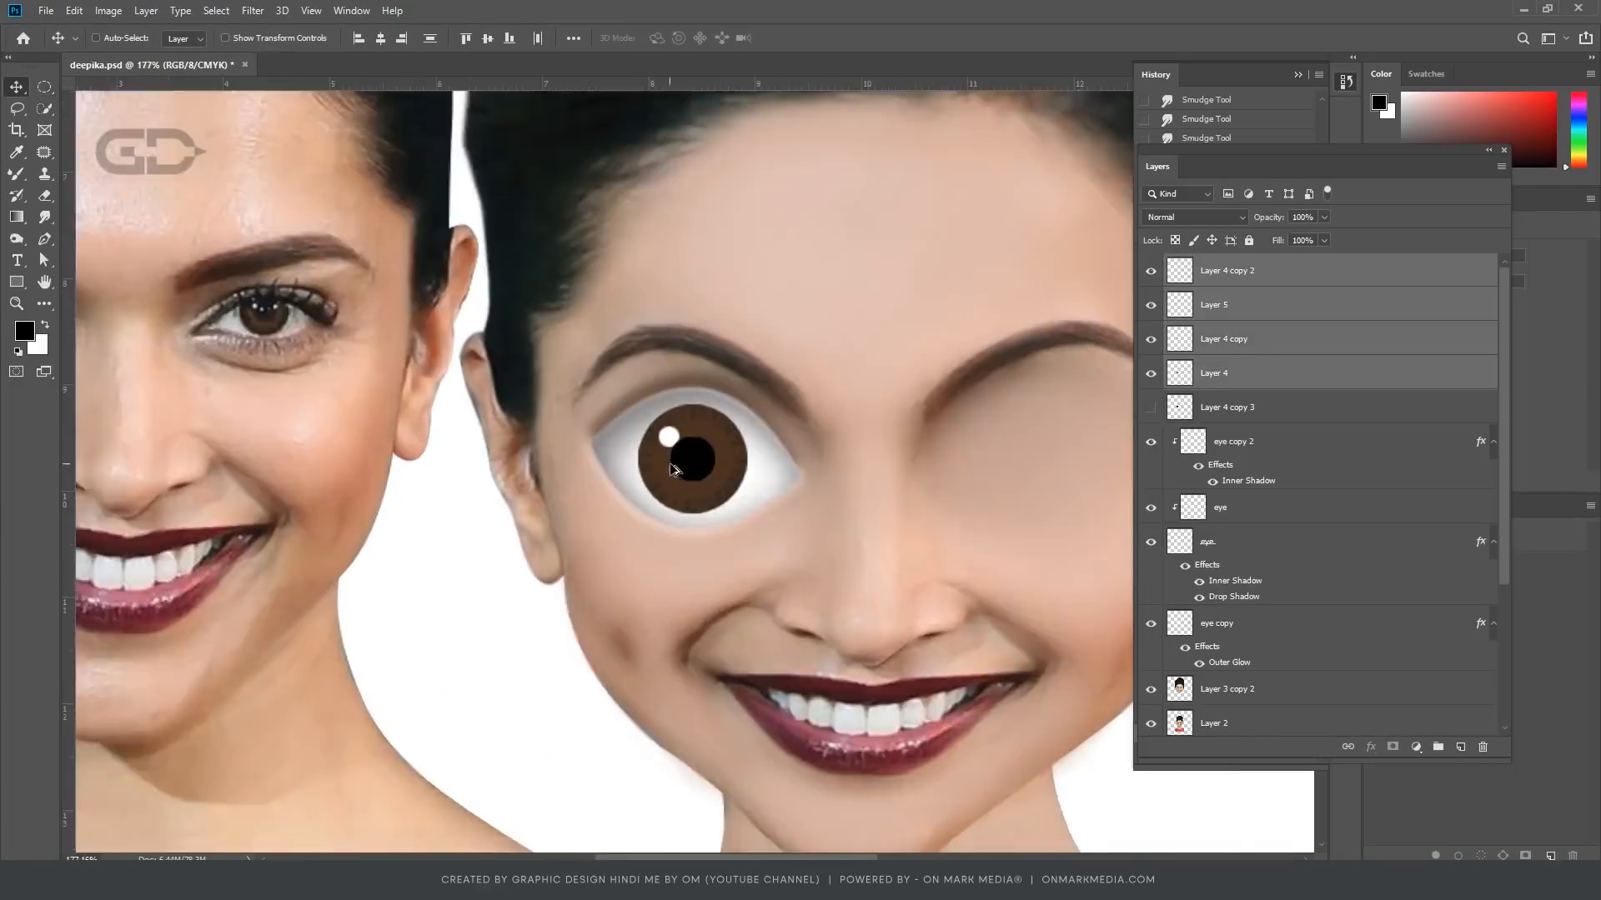
Step: Soften the edge of the black pupil on Layer 4 copy 2 with the Smudge tool at a much lower strength
ctrl+click(716, 525)
scroll(725, 455, up, 4)
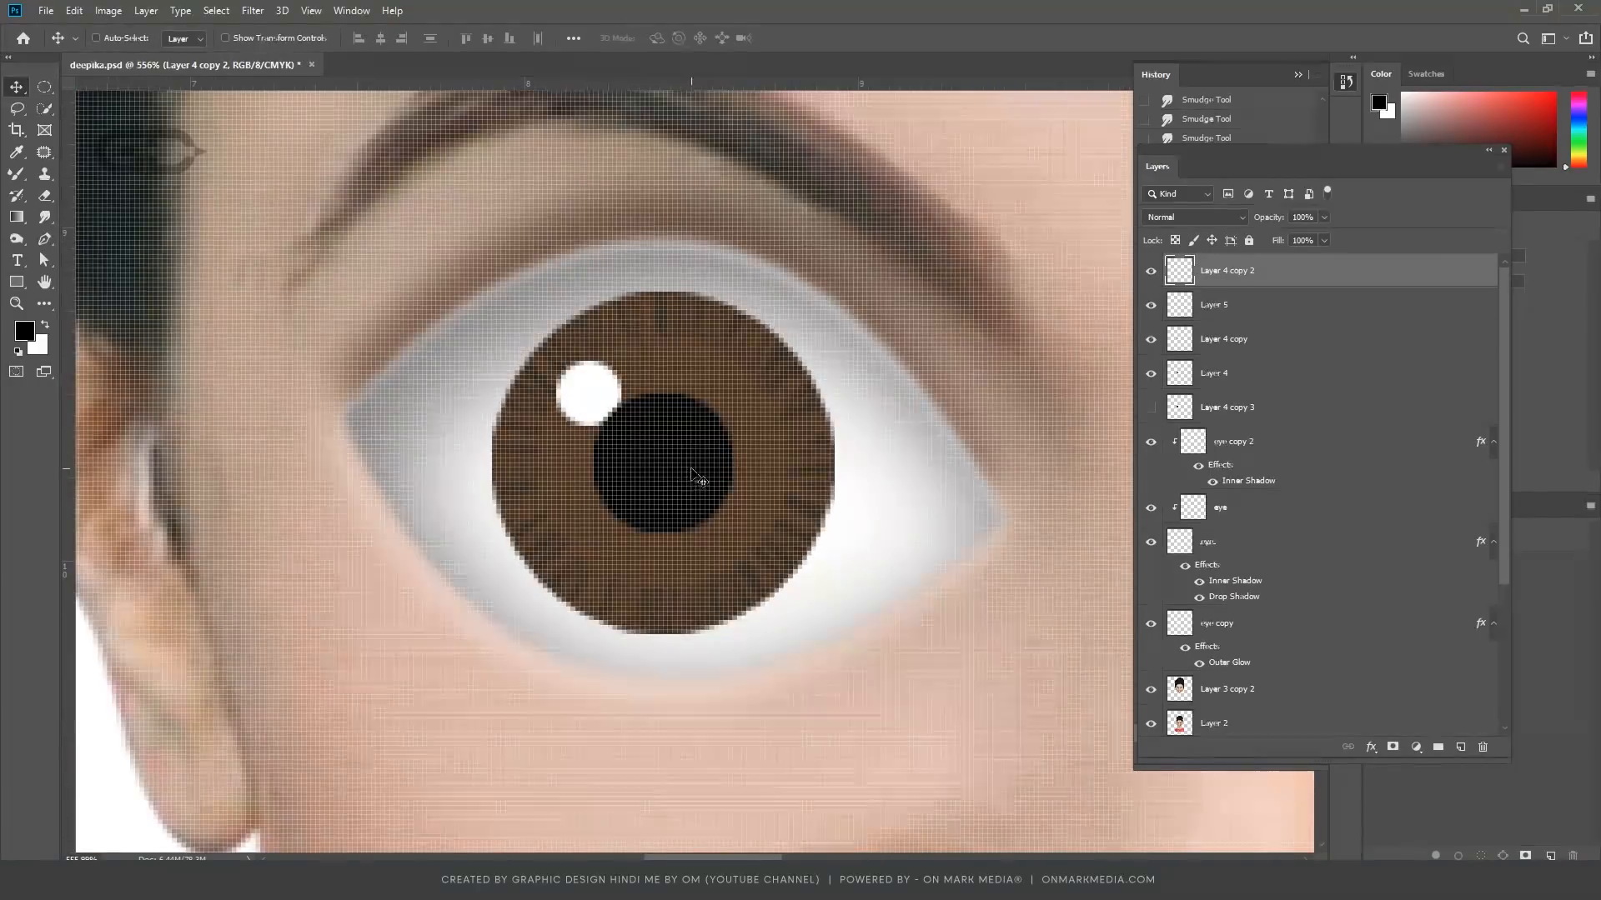
scroll(699, 479, down, 2)
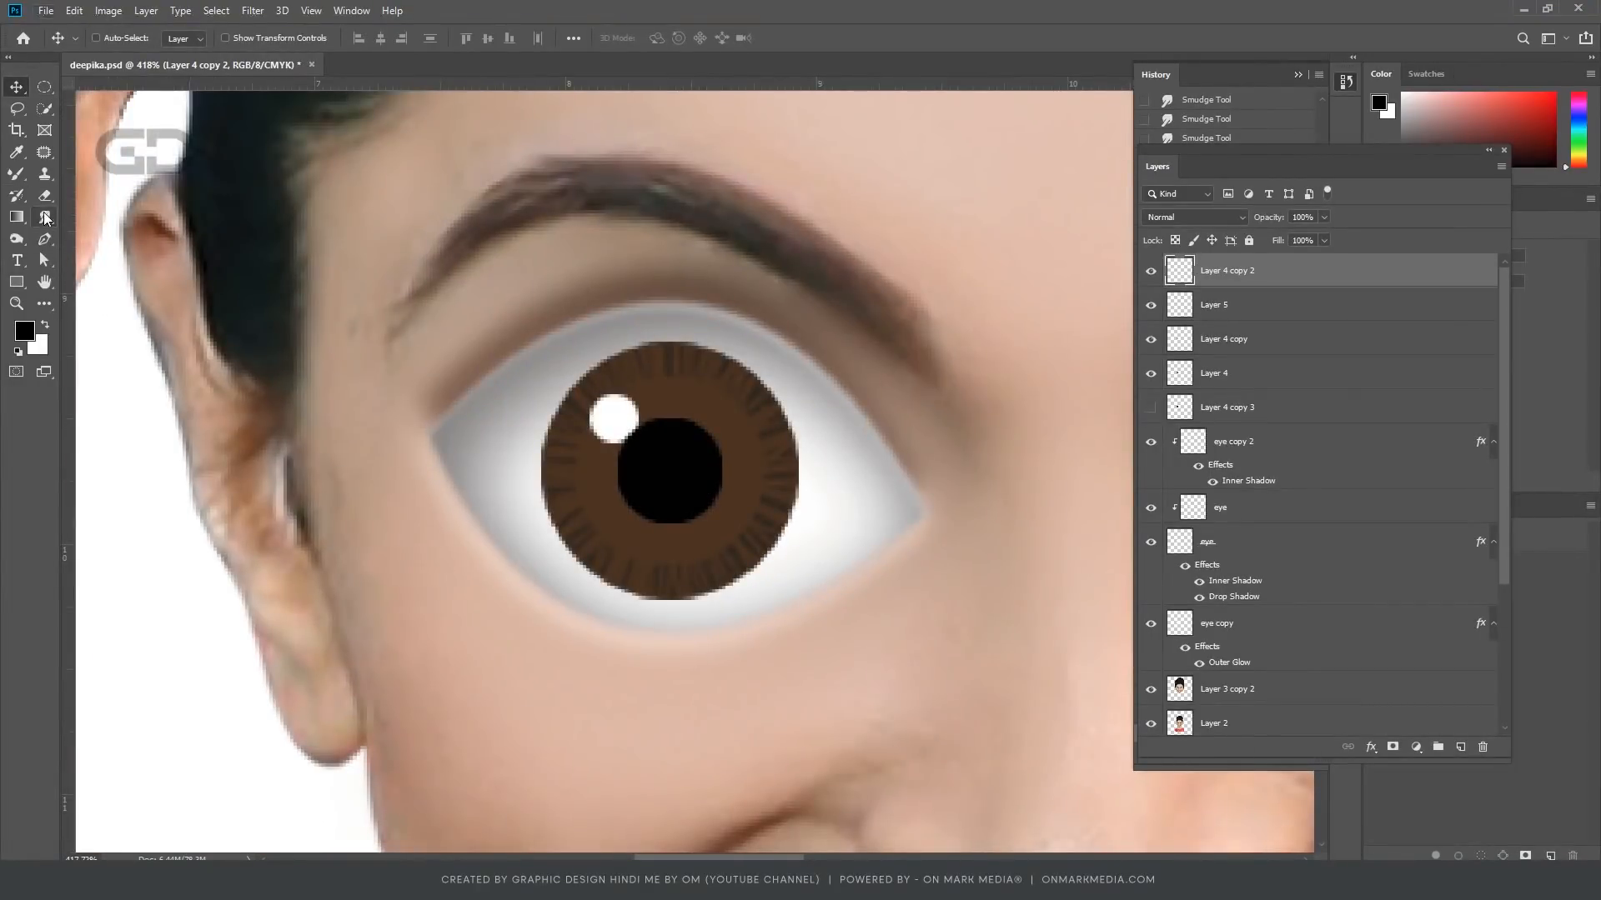
click(46, 218)
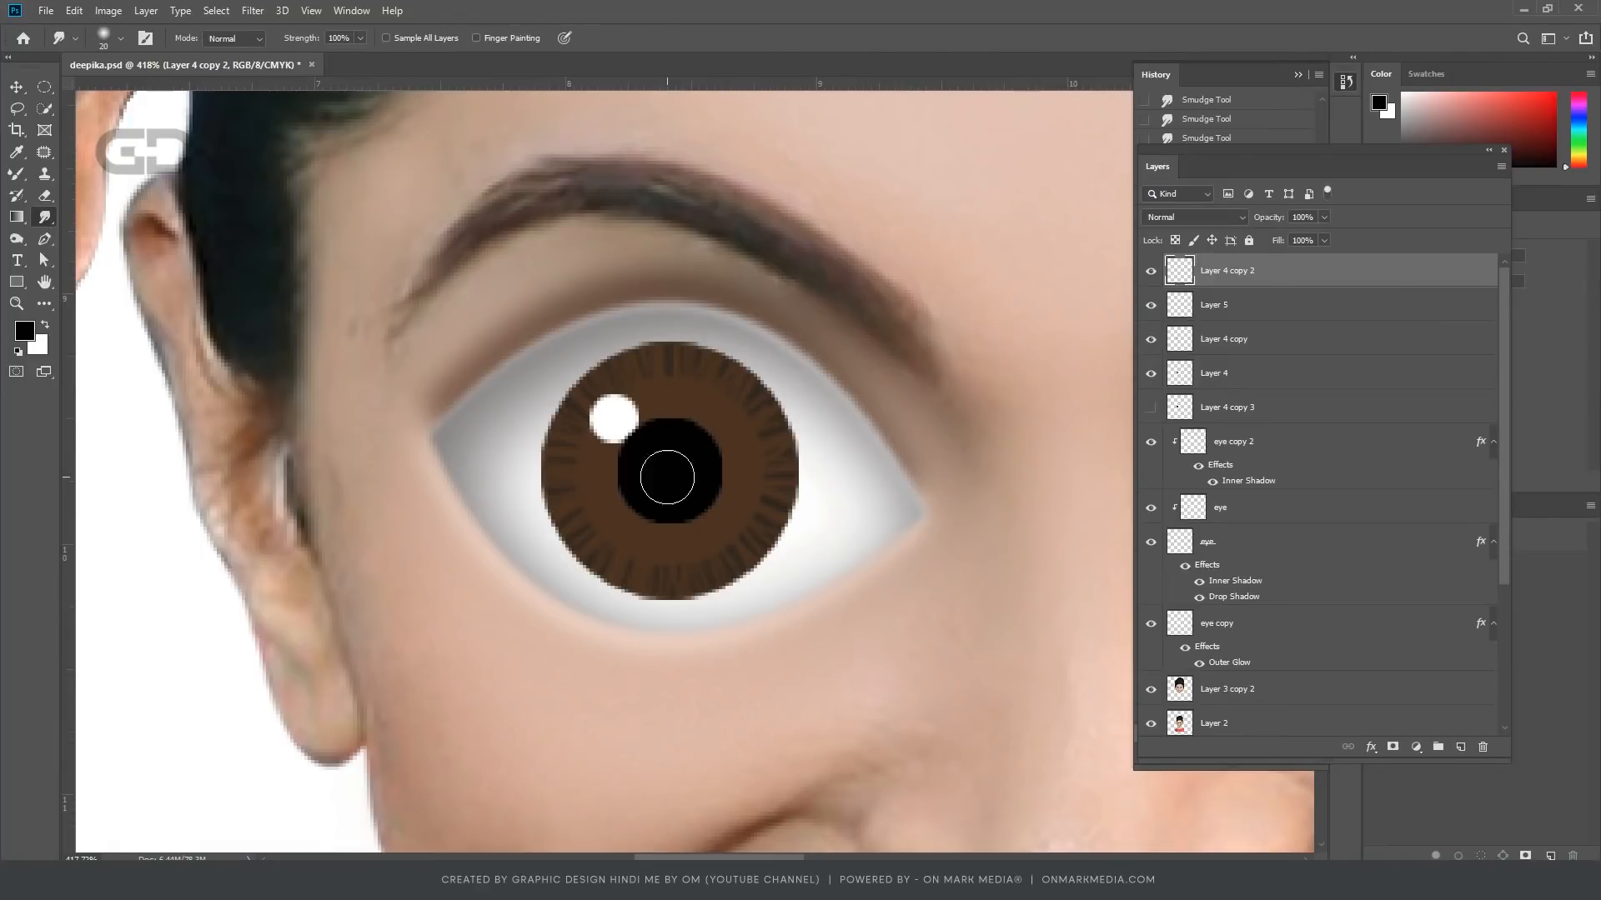
key(bracketright)
key(bracketright)
key(bracketright)
key(bracketright)
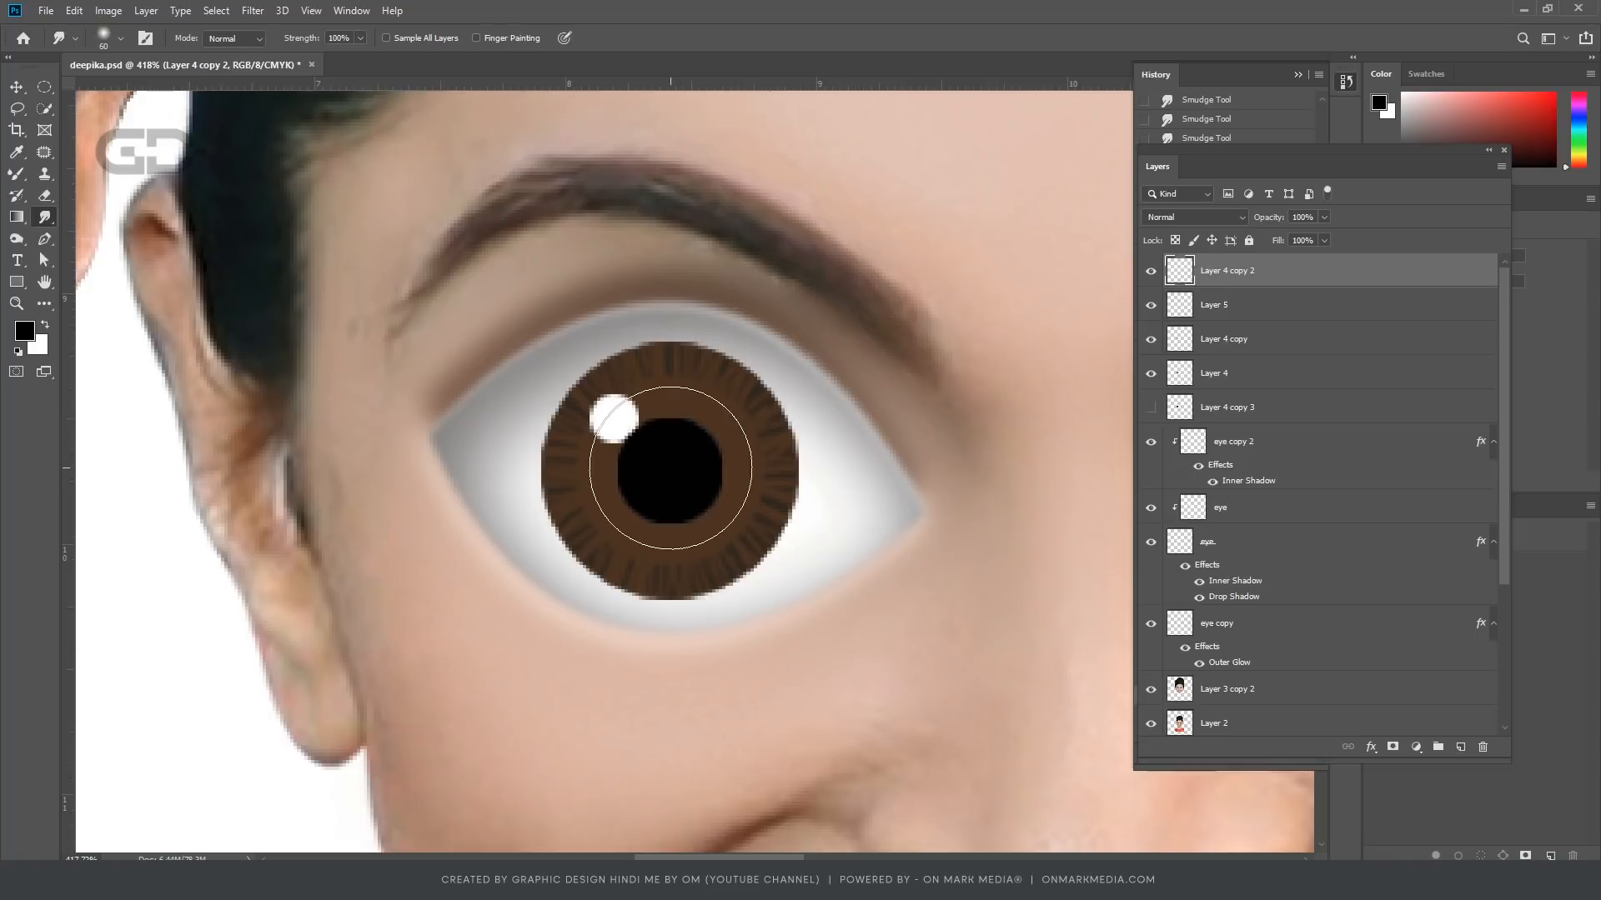
key(bracketleft)
key(bracketleft)
key(bracketleft)
key(bracketleft)
drag(673, 474, 669, 461)
key(ctrl+z)
click(360, 38)
drag(367, 58, 289, 59)
mouse_move(688, 415)
mouse_down()
mouse_move(668, 521)
mouse_move(651, 446)
mouse_move(627, 457)
mouse_move(607, 425)
mouse_up()
Step: Soften the white highlight on Layer 5 and the inner iris circle on Layer 4 copy with the Smudge tool at 1% strength
ctrl+click(1242, 308)
ctrl+click(1180, 305)
click(1273, 311)
click(1224, 339)
drag(633, 561, 680, 404)
click(361, 38)
drag(359, 60, 351, 60)
drag(632, 392, 586, 496)
key(ctrl+d)
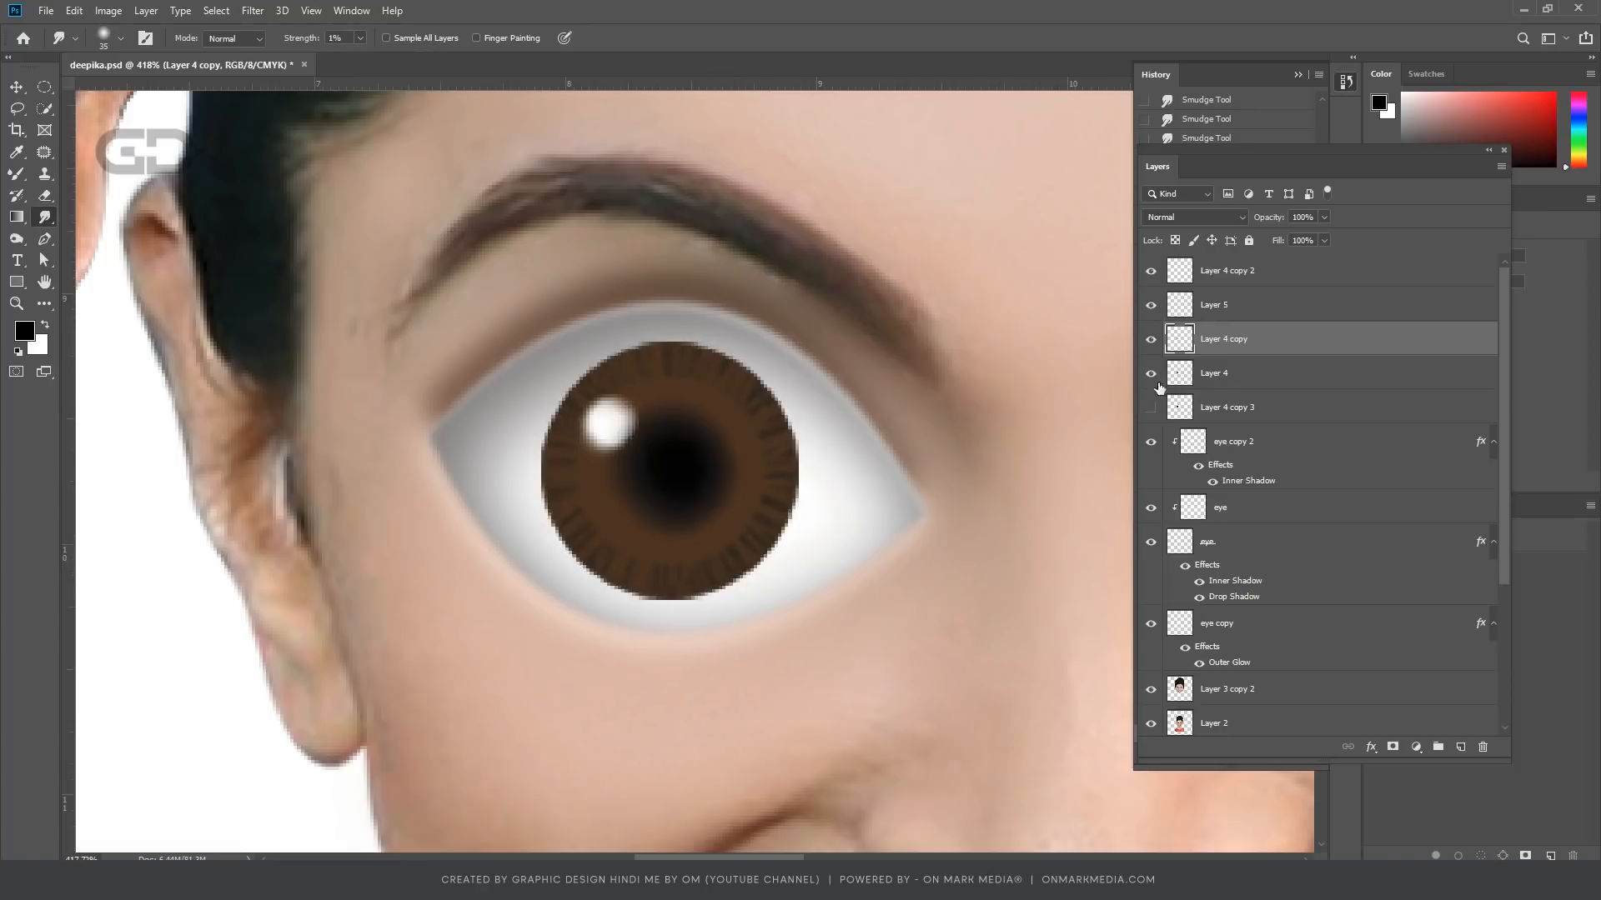
Step: Scale up the dark outer iris circle on Layer 4 slightly around the inner iris
click(1214, 374)
key(ctrl+t)
drag(799, 342, 812, 329)
key(Return)
scroll(661, 528, down, 15)
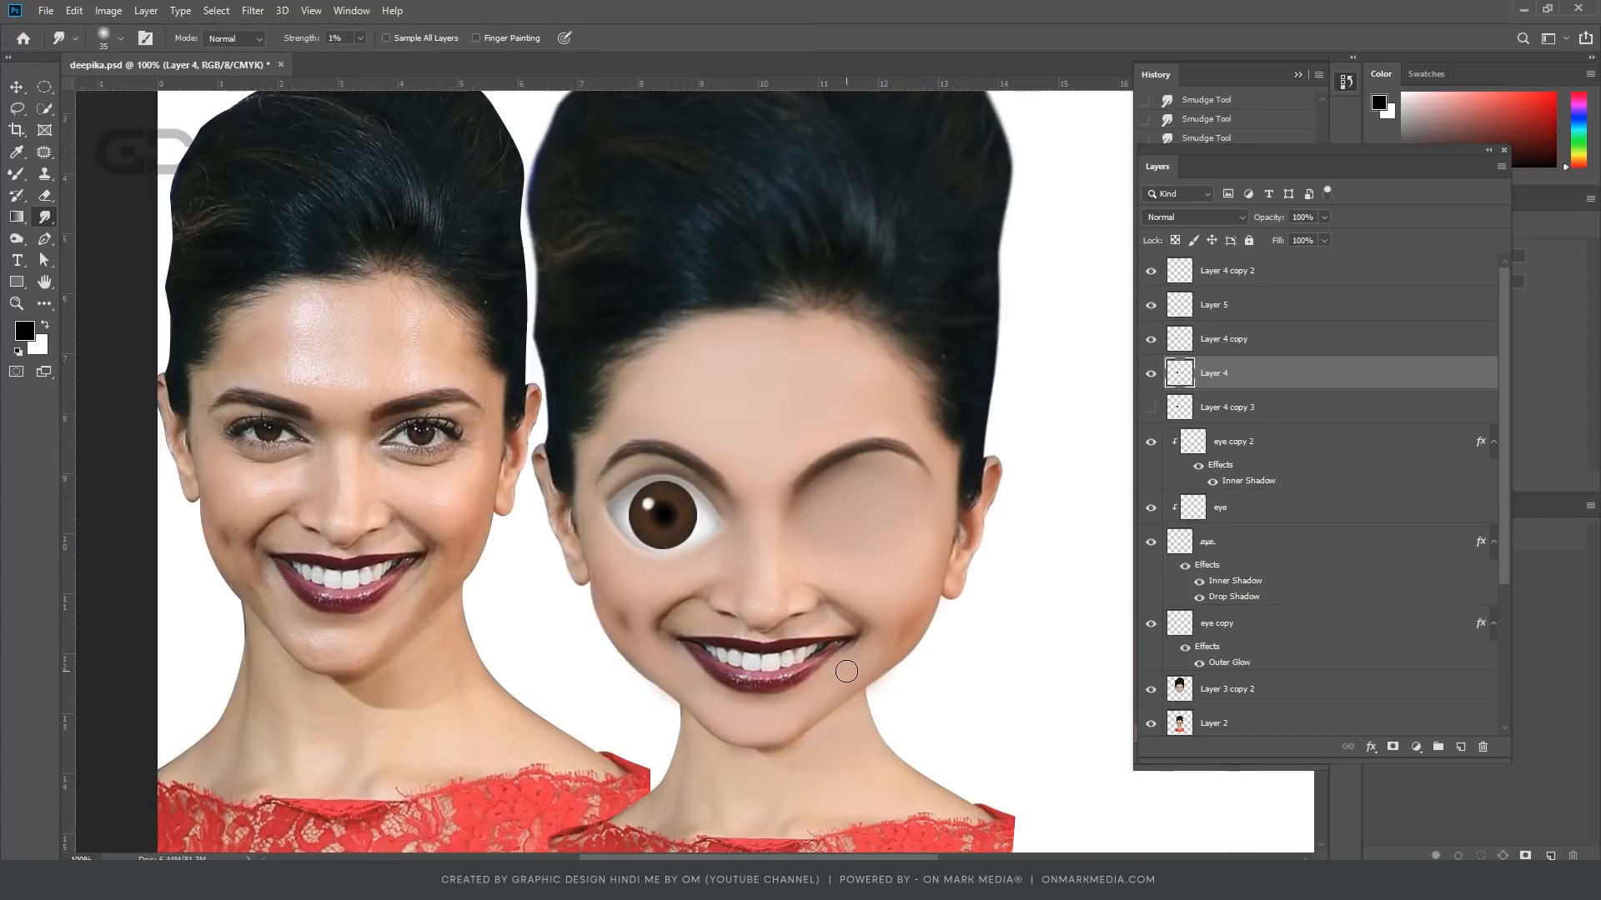
Step: Make a small circular selection at the pupil's centre and add a solid black core on a new layer above the pupil
scroll(659, 526, up, 9)
click(44, 87)
scroll(750, 542, up, 3)
drag(629, 460, 667, 510)
drag(1333, 372, 1326, 256)
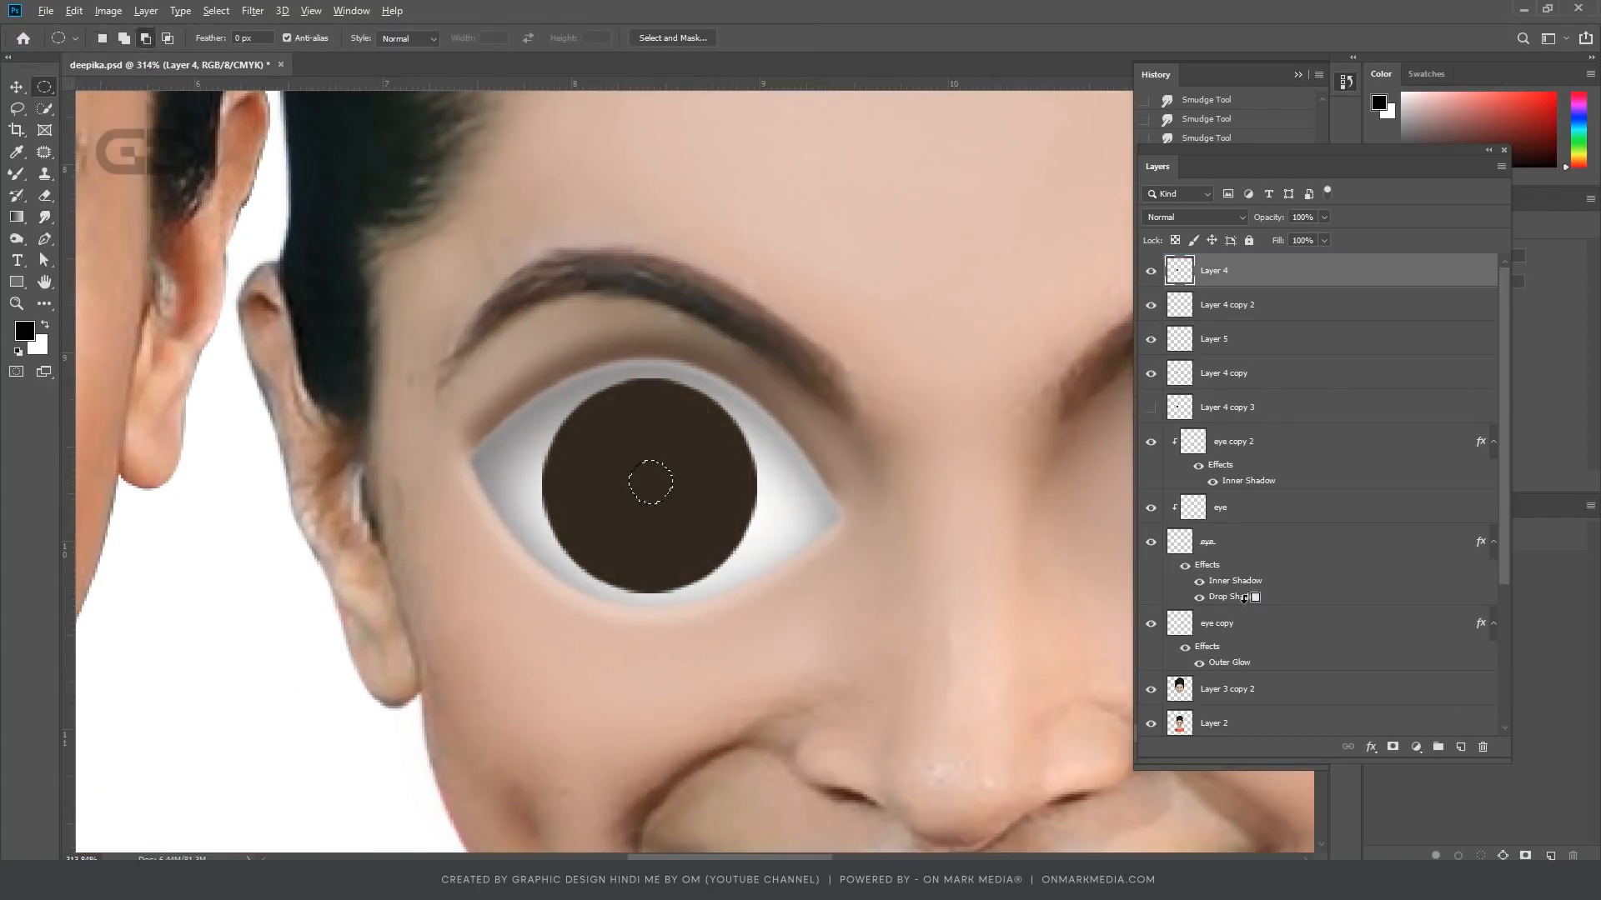
Step: Reposition the white highlight on Layer 5, bring it to the front of the stack, and free-transform the pupil layers
drag(623, 446, 628, 457)
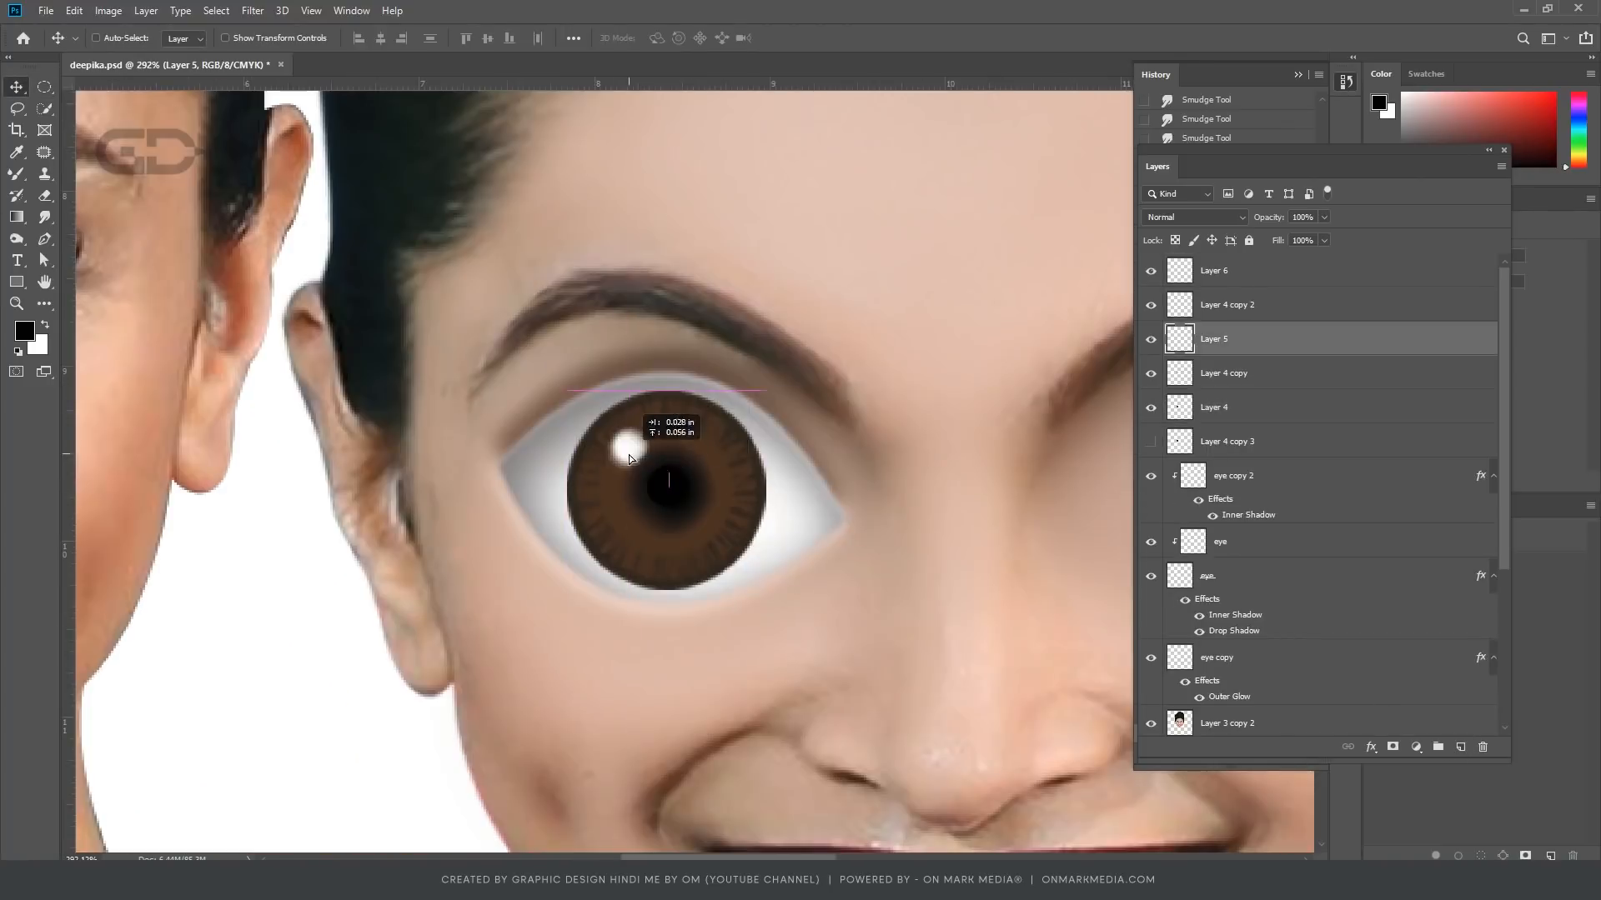
key(ctrl+shift+bracketright)
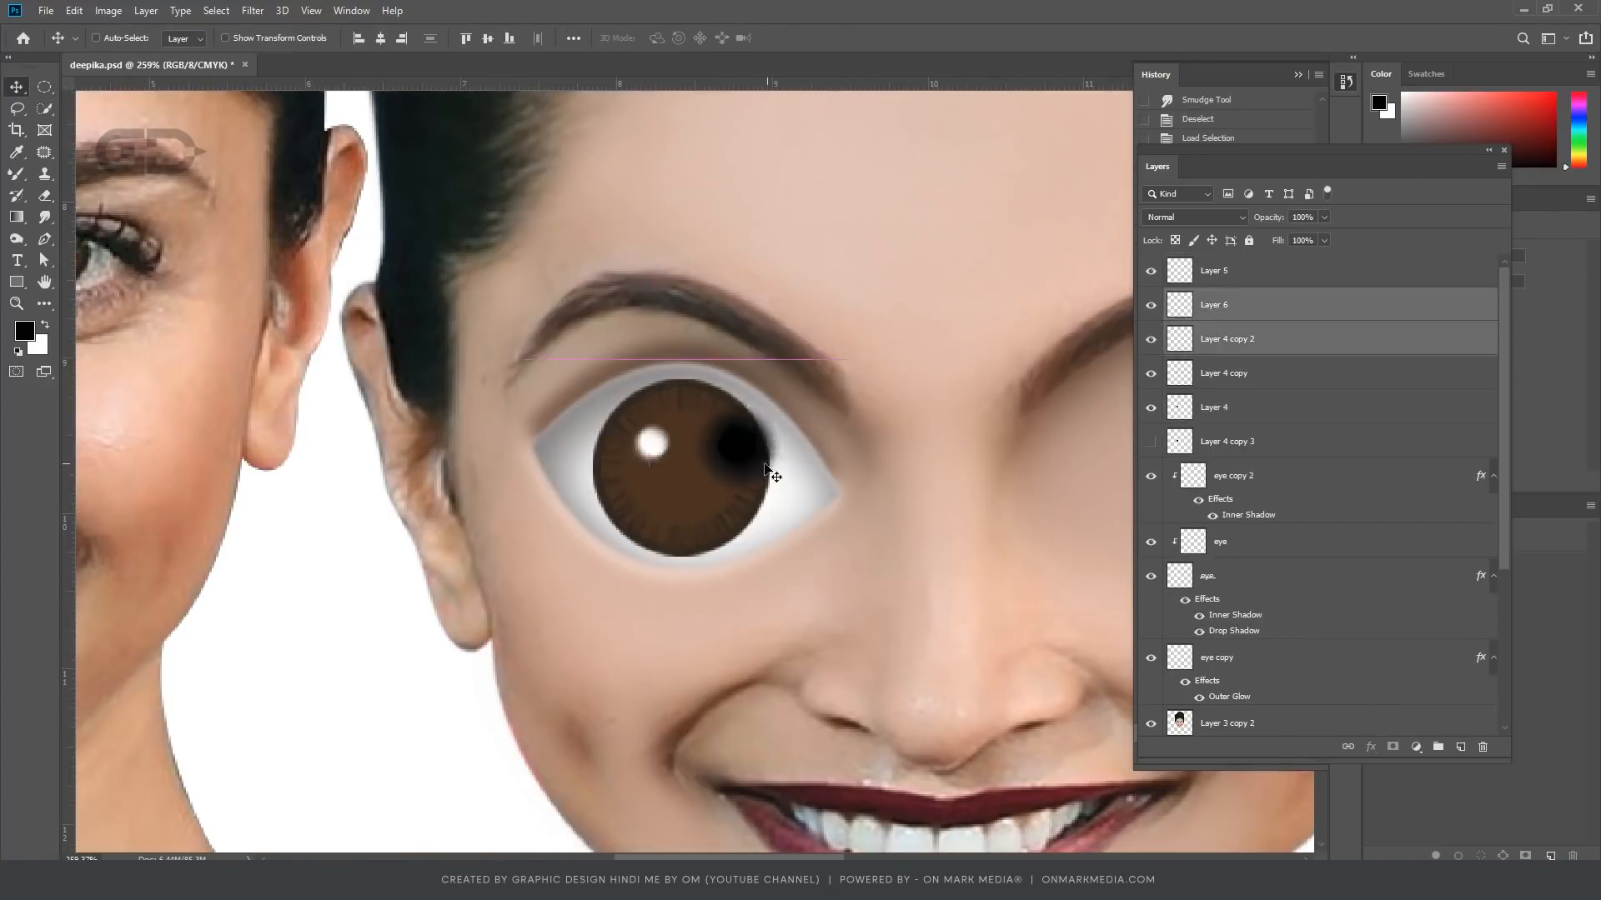
key(ctrl+t)
key(Return)
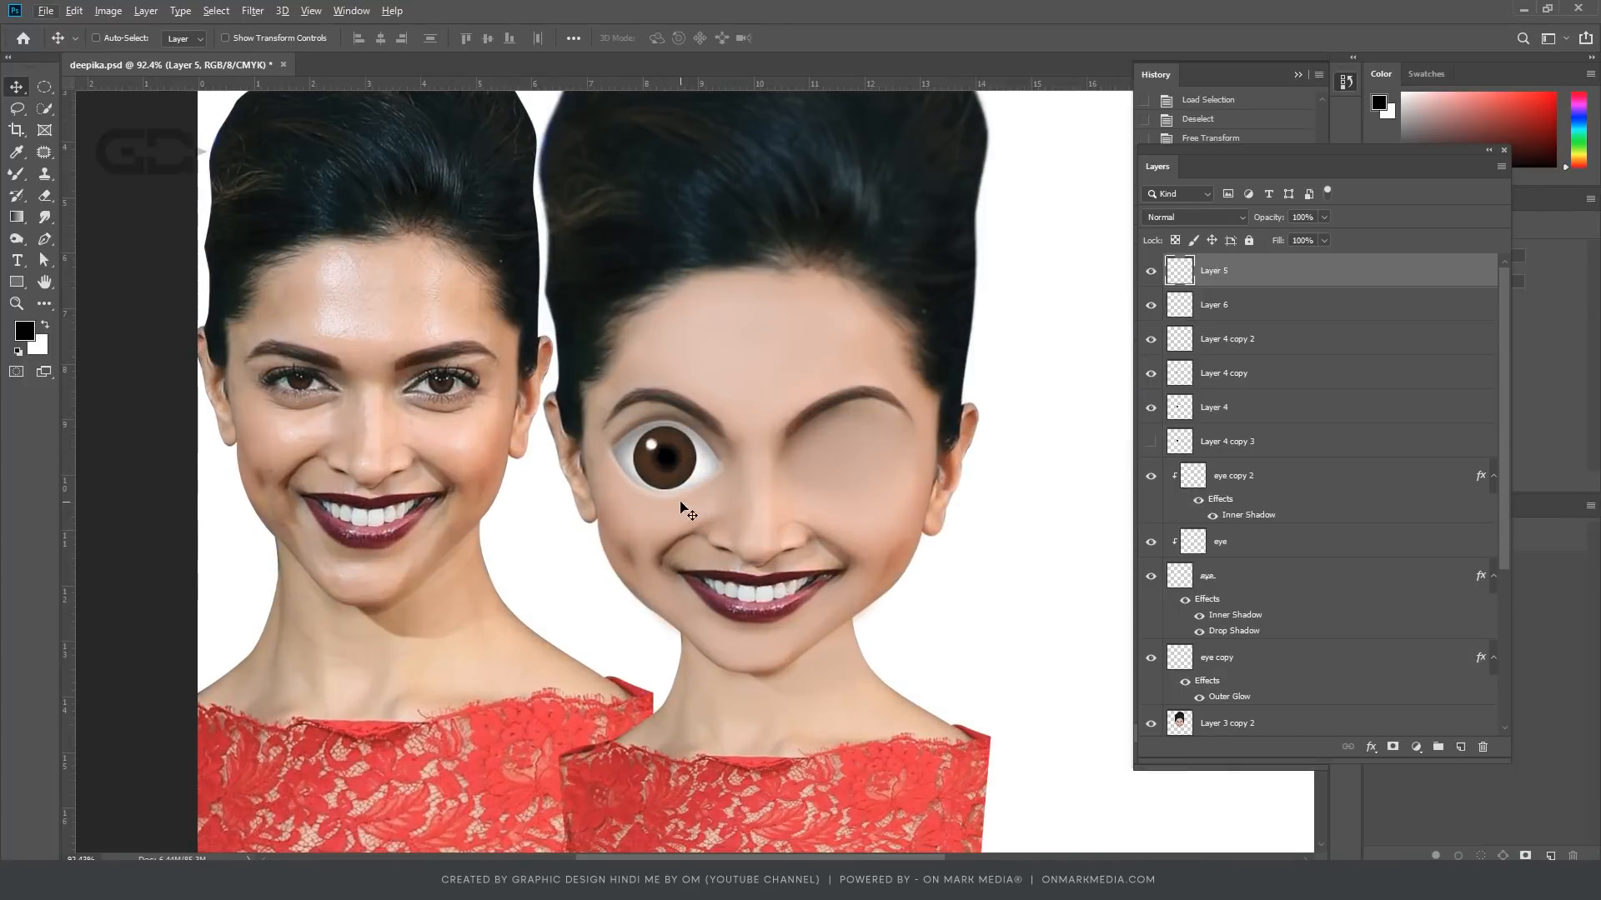
Step: Add a new layer at the top of the stack and brush a thin black line along the upper eyelid edge
scroll(732, 477, up, 3)
ctrl+click(732, 477)
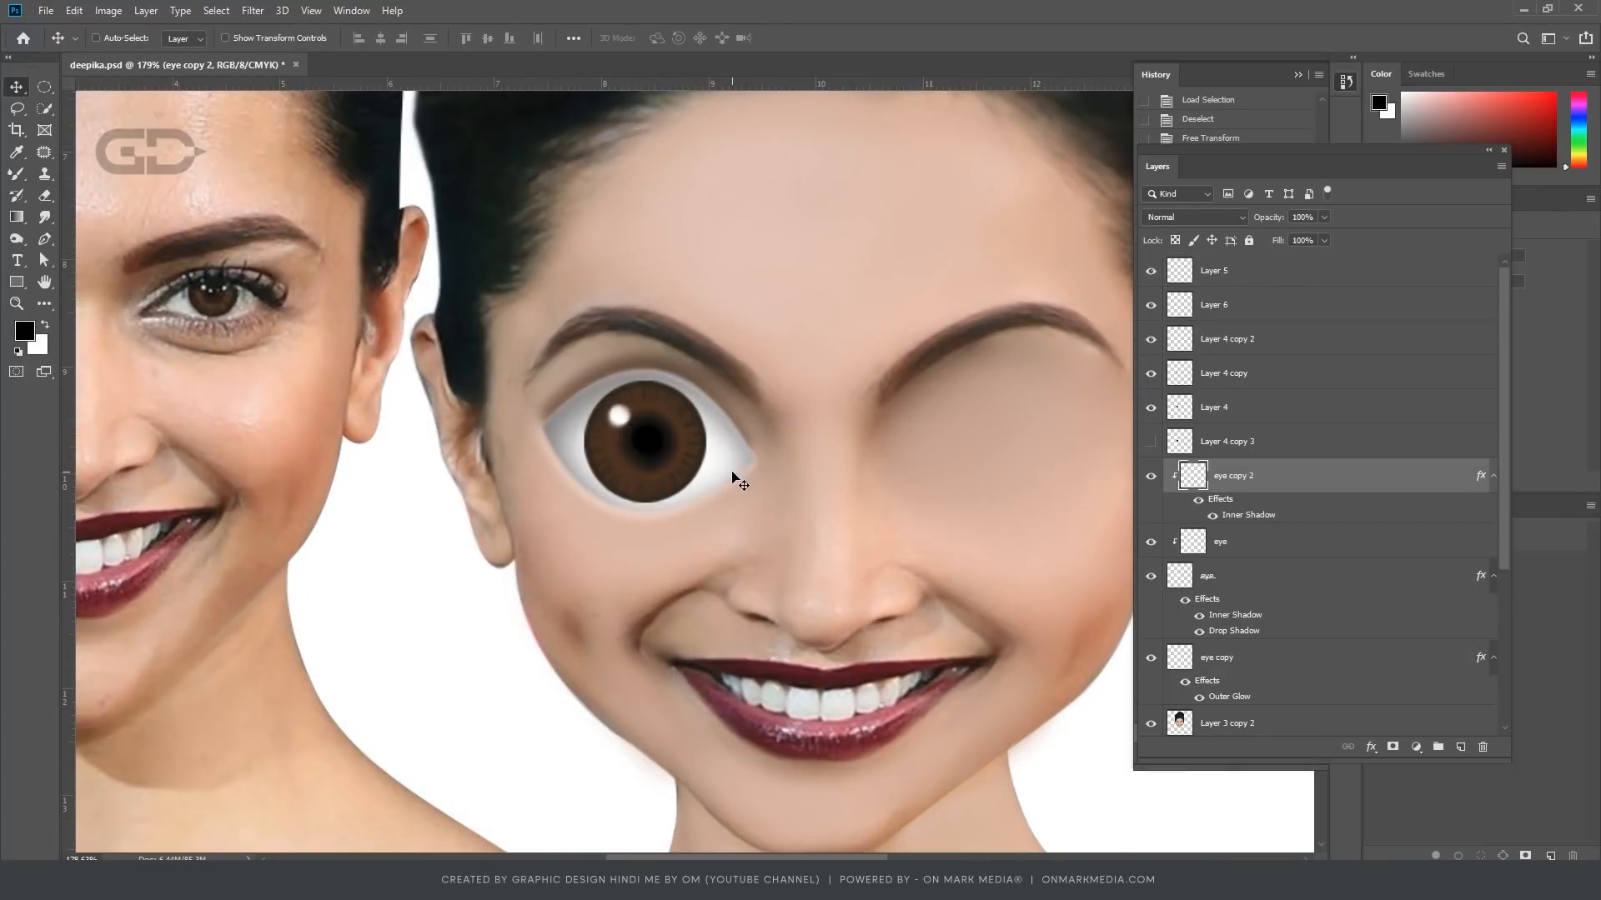
click(1288, 271)
key(ctrl+shift+alt+e)
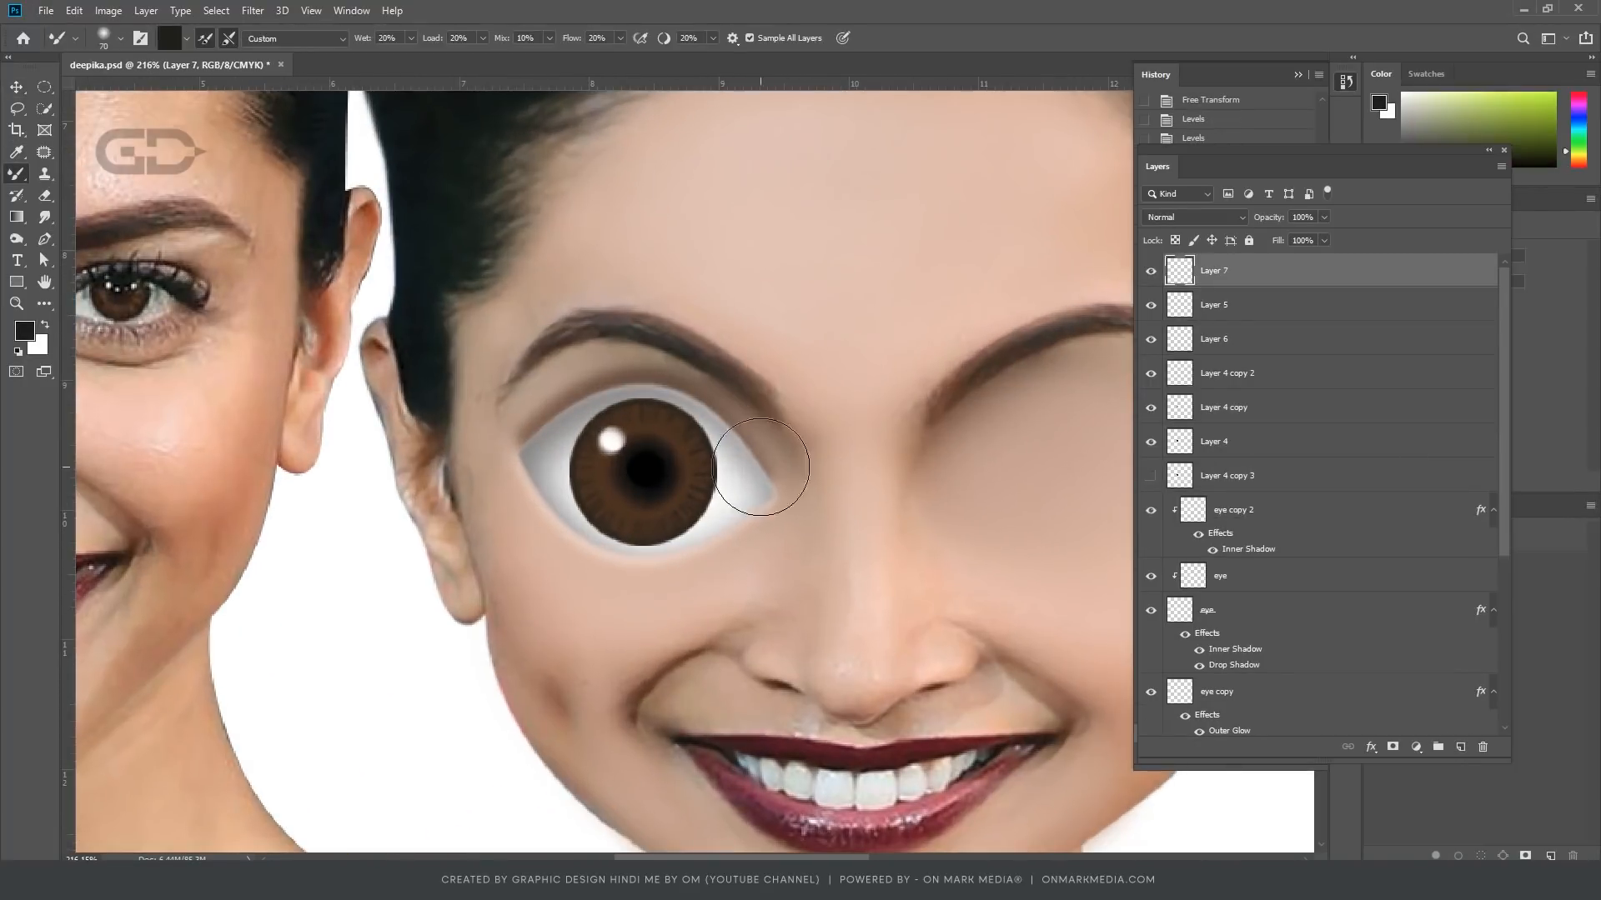
right_click(16, 174)
click(75, 173)
scroll(772, 483, down, 3)
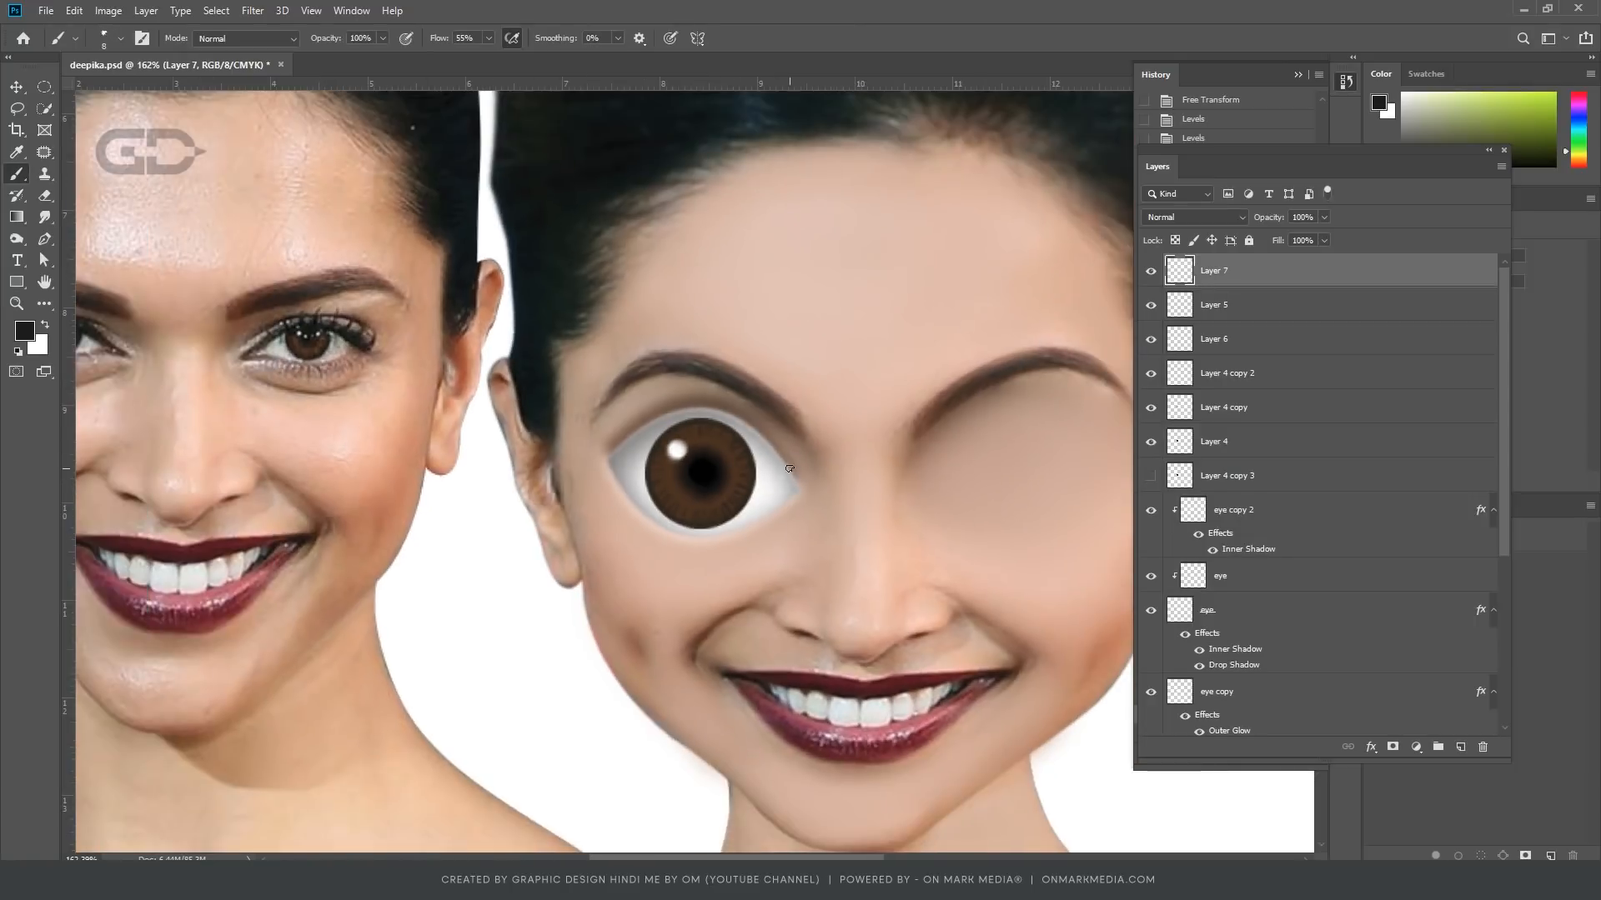
scroll(788, 475, up, 4)
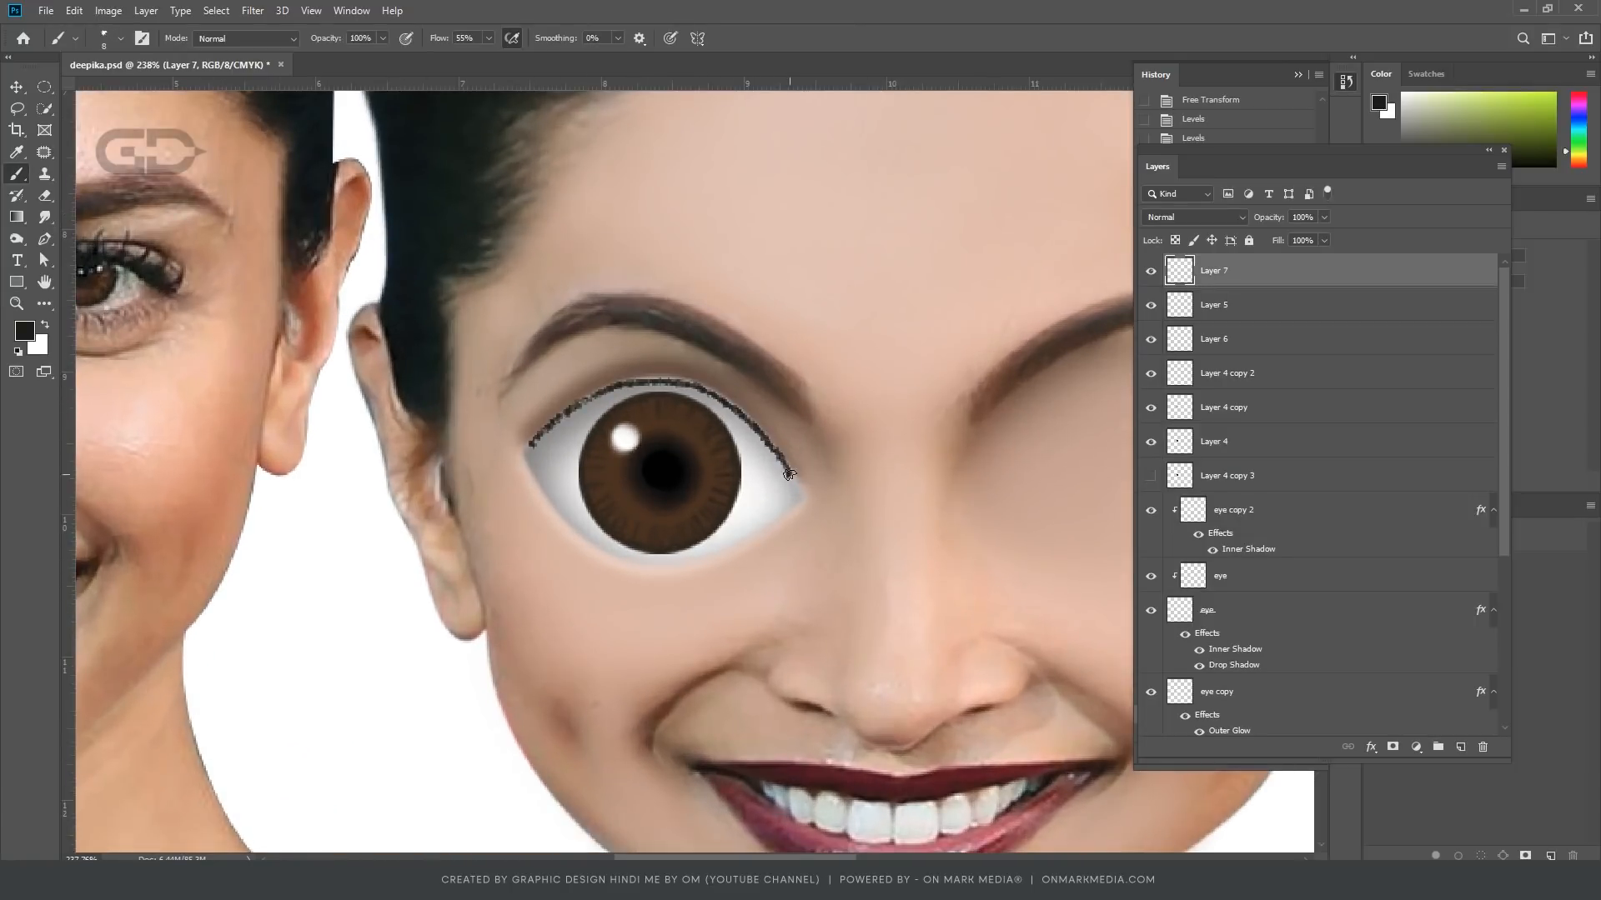
Step: Brush black lash strokes along the upper lid and outer corner, and intensify them by duplicating and merging Layer 7
mouse_move(550, 422)
mouse_down()
mouse_move(576, 397)
mouse_move(657, 378)
mouse_move(636, 367)
mouse_move(686, 381)
mouse_up()
mouse_move(463, 456)
mouse_down()
mouse_move(538, 446)
mouse_move(604, 389)
mouse_up()
scroll(609, 401, down, 6)
scroll(609, 417, up, 4)
key(v)
key(ctrl+j)
key(ctrl+e)
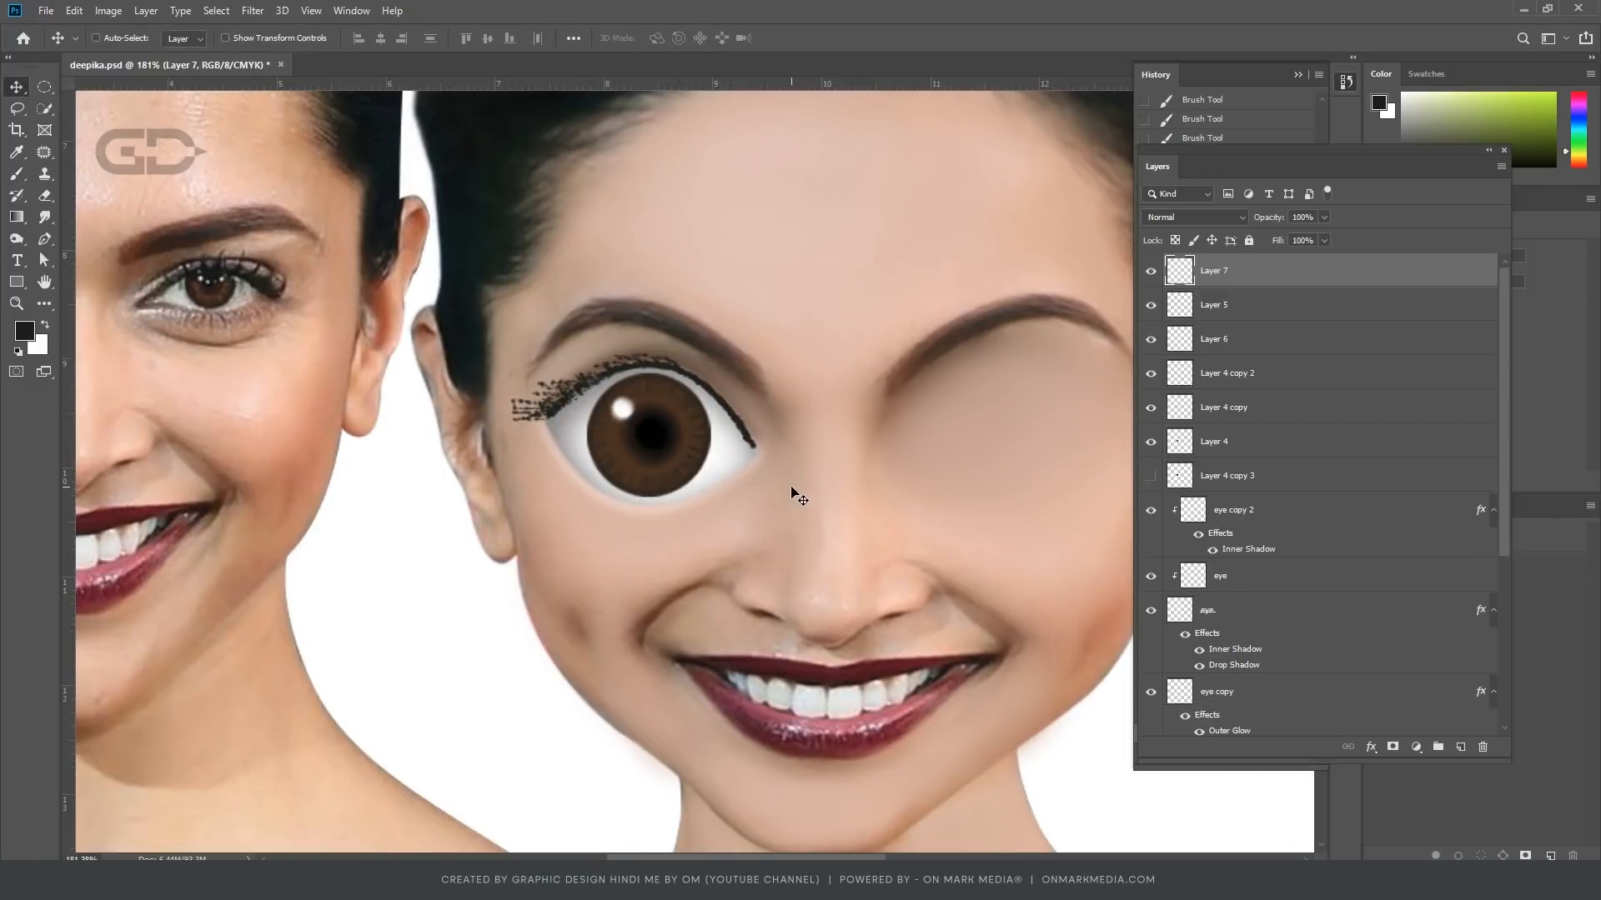
Step: Trim the ragged tips of the outer lash strokes on Layer 7 with the Eraser
scroll(563, 405, up, 4)
scroll(533, 425, down, 2)
key(e)
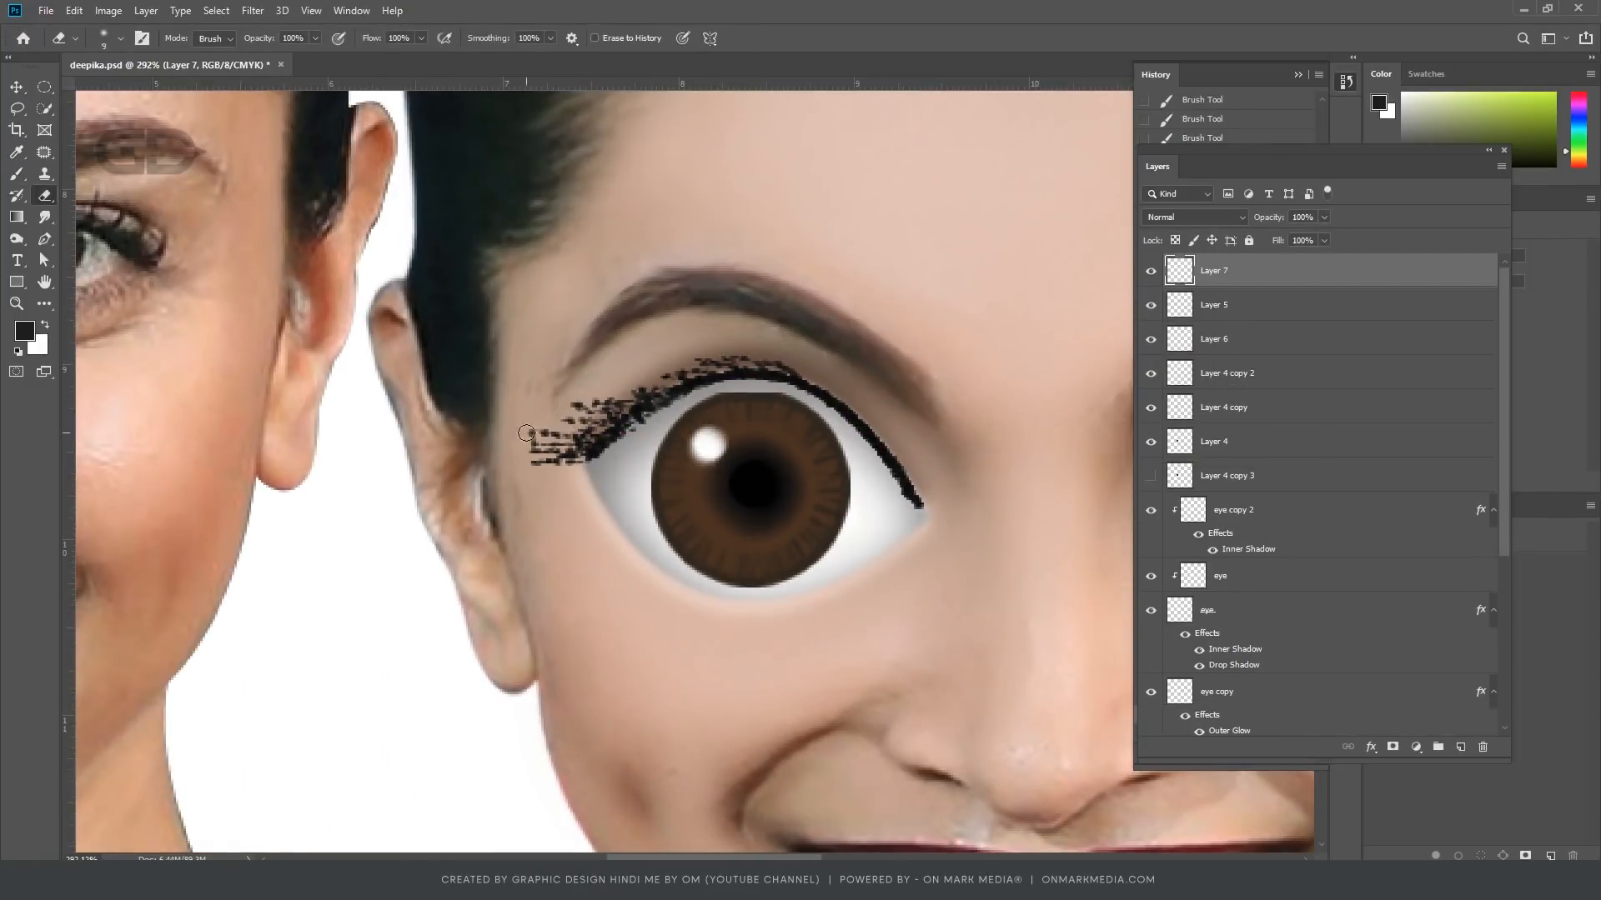
scroll(543, 442, down, 4)
Step: Smudge the outer end of the lash line into a dark wing with a small brush at 100% strength
key(r)
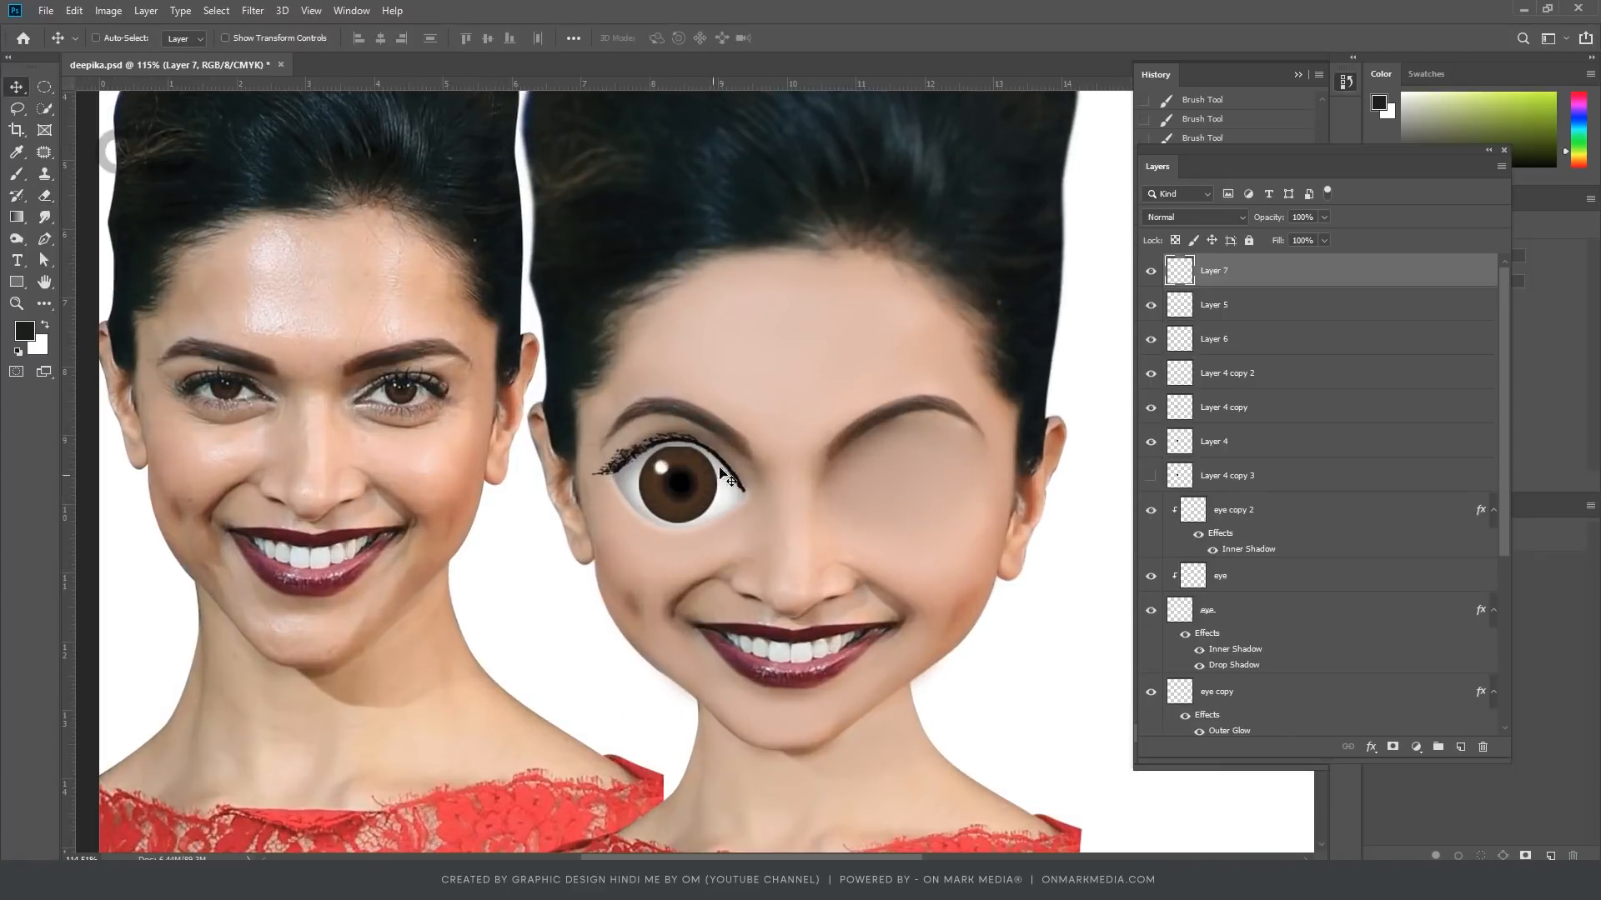
scroll(614, 439, up, 4)
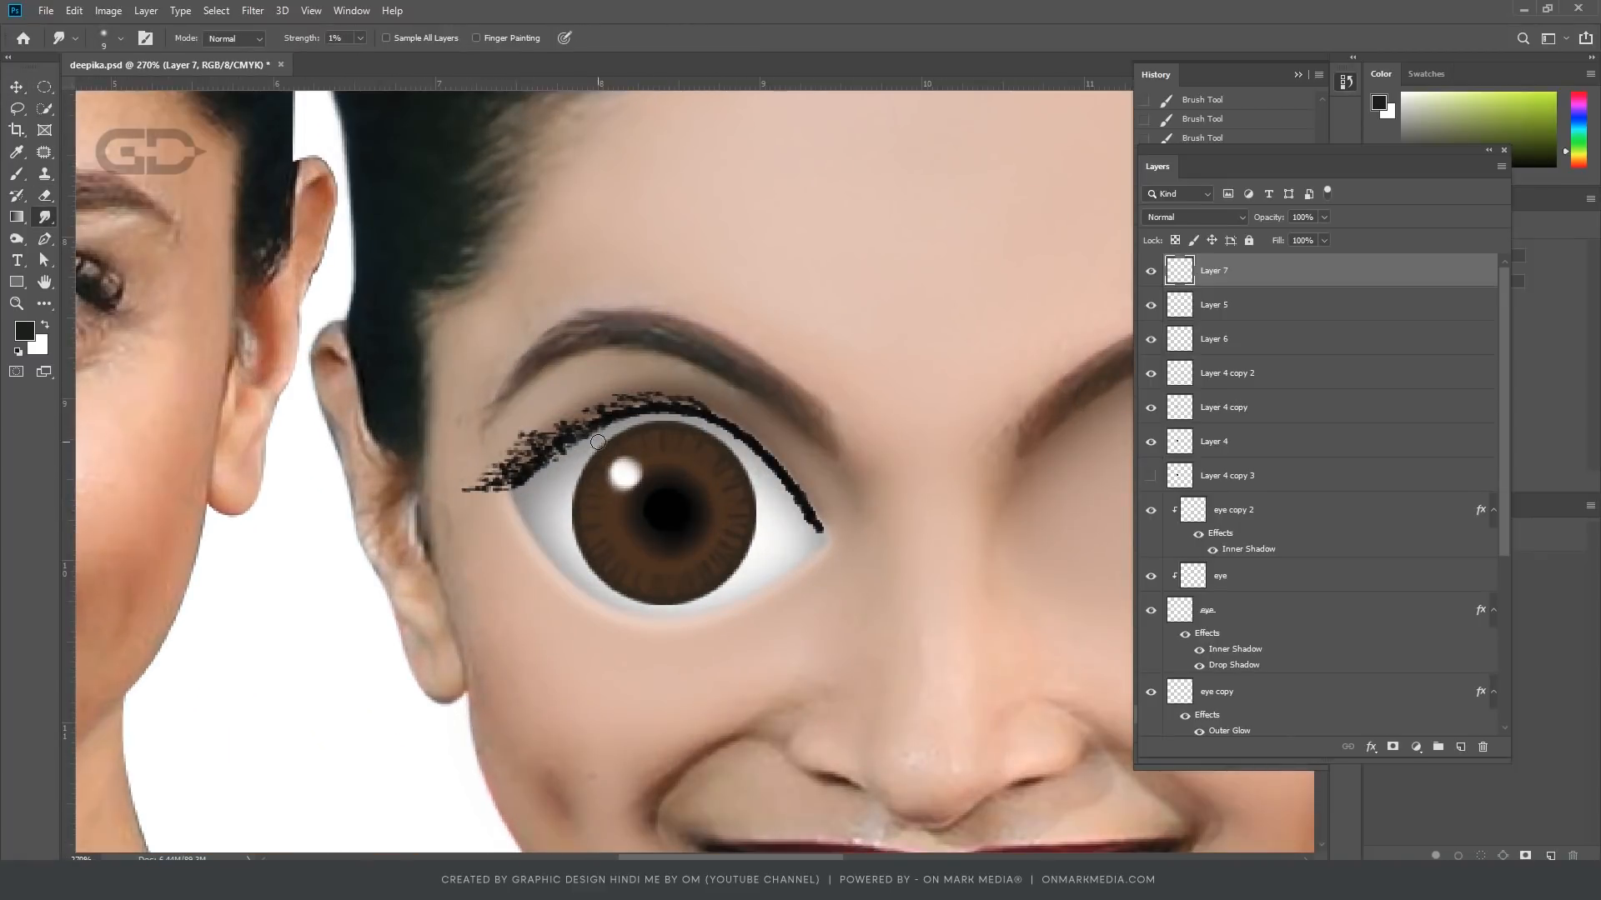
scroll(500, 400, up, 4)
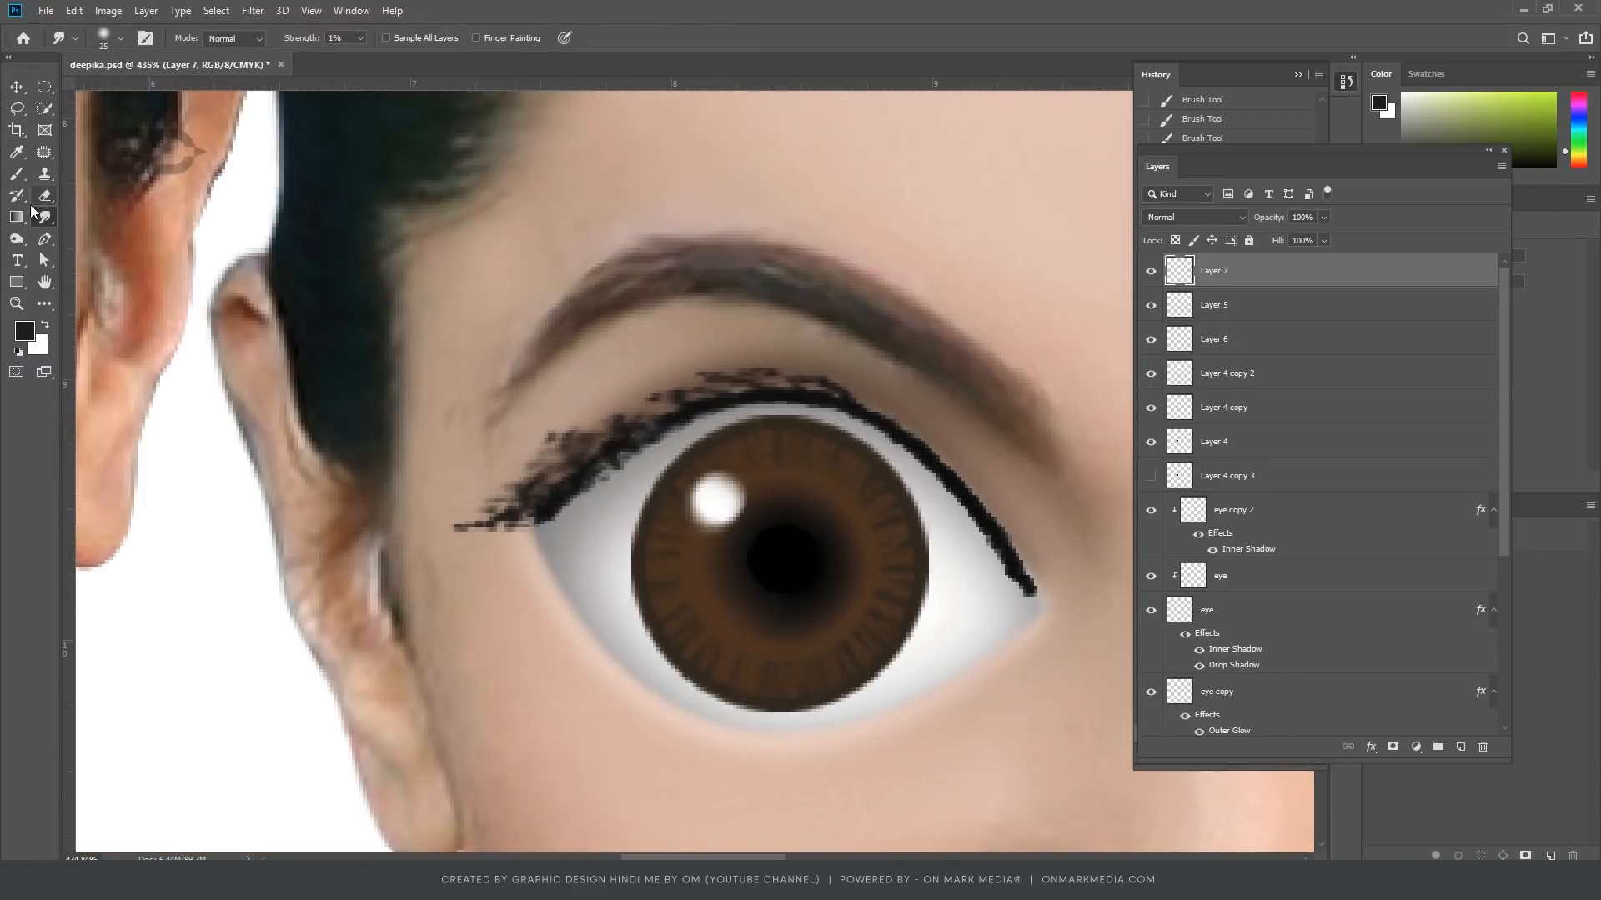
click(602, 453)
key([)
drag(546, 513, 463, 534)
drag(546, 500, 488, 516)
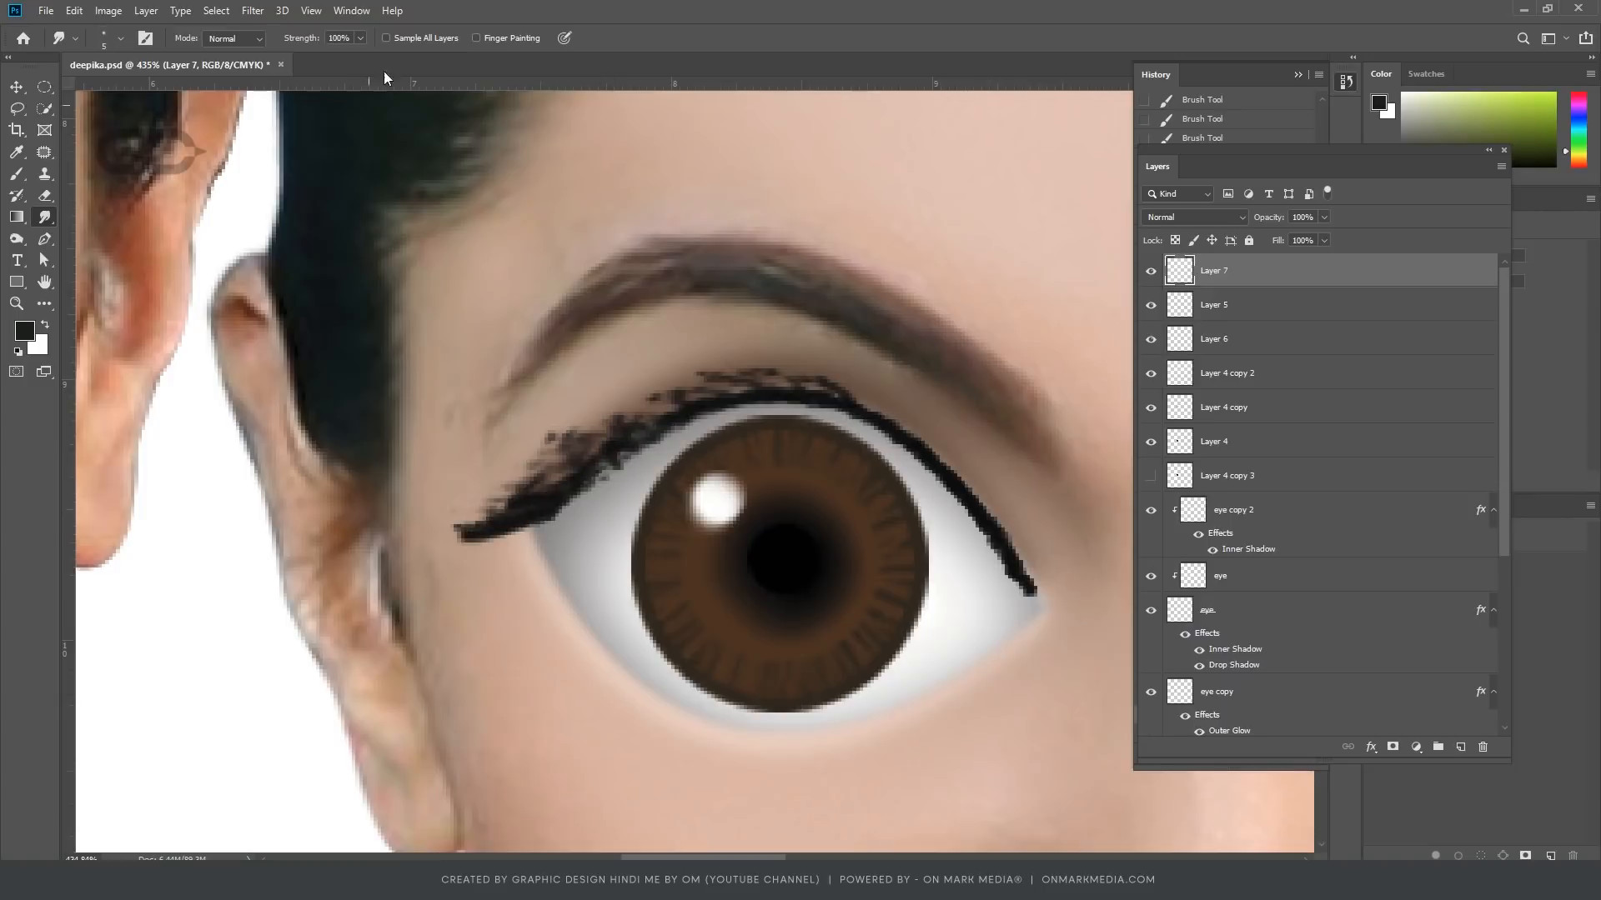
key(ctrl+z)
Step: Set the Smudge strength to 60% and pull the lashes outward along the upper lid, smoothing the line toward the inner corner
click(360, 39)
drag(367, 60, 332, 60)
drag(538, 507, 484, 512)
drag(567, 482, 485, 490)
drag(596, 444, 530, 459)
drag(674, 411, 617, 398)
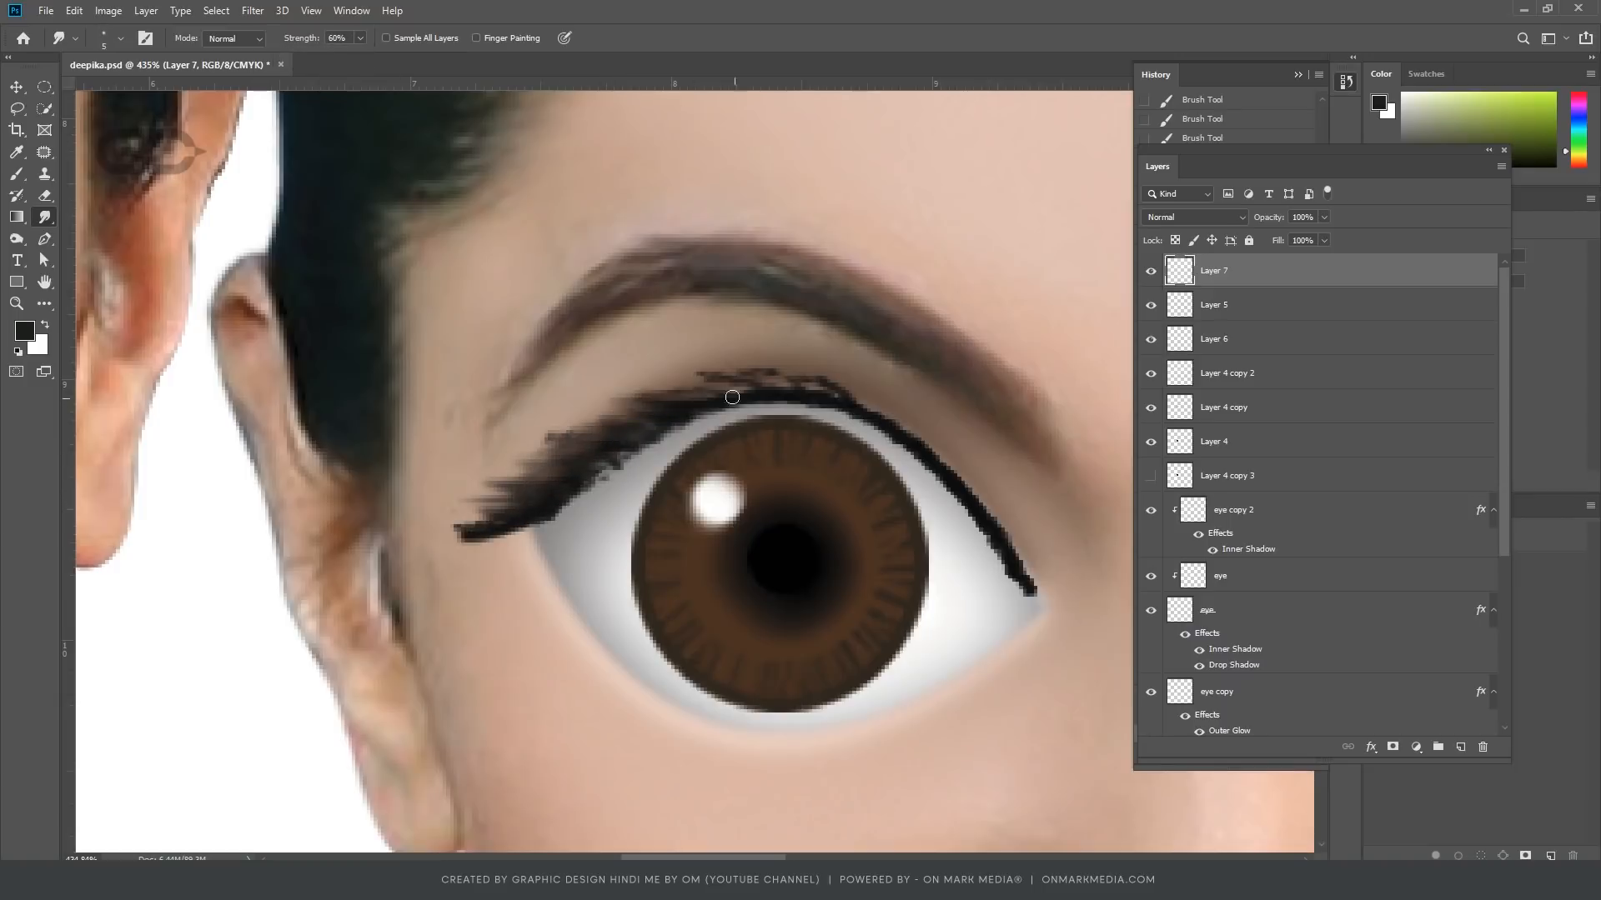
drag(881, 418, 930, 457)
drag(909, 429, 858, 396)
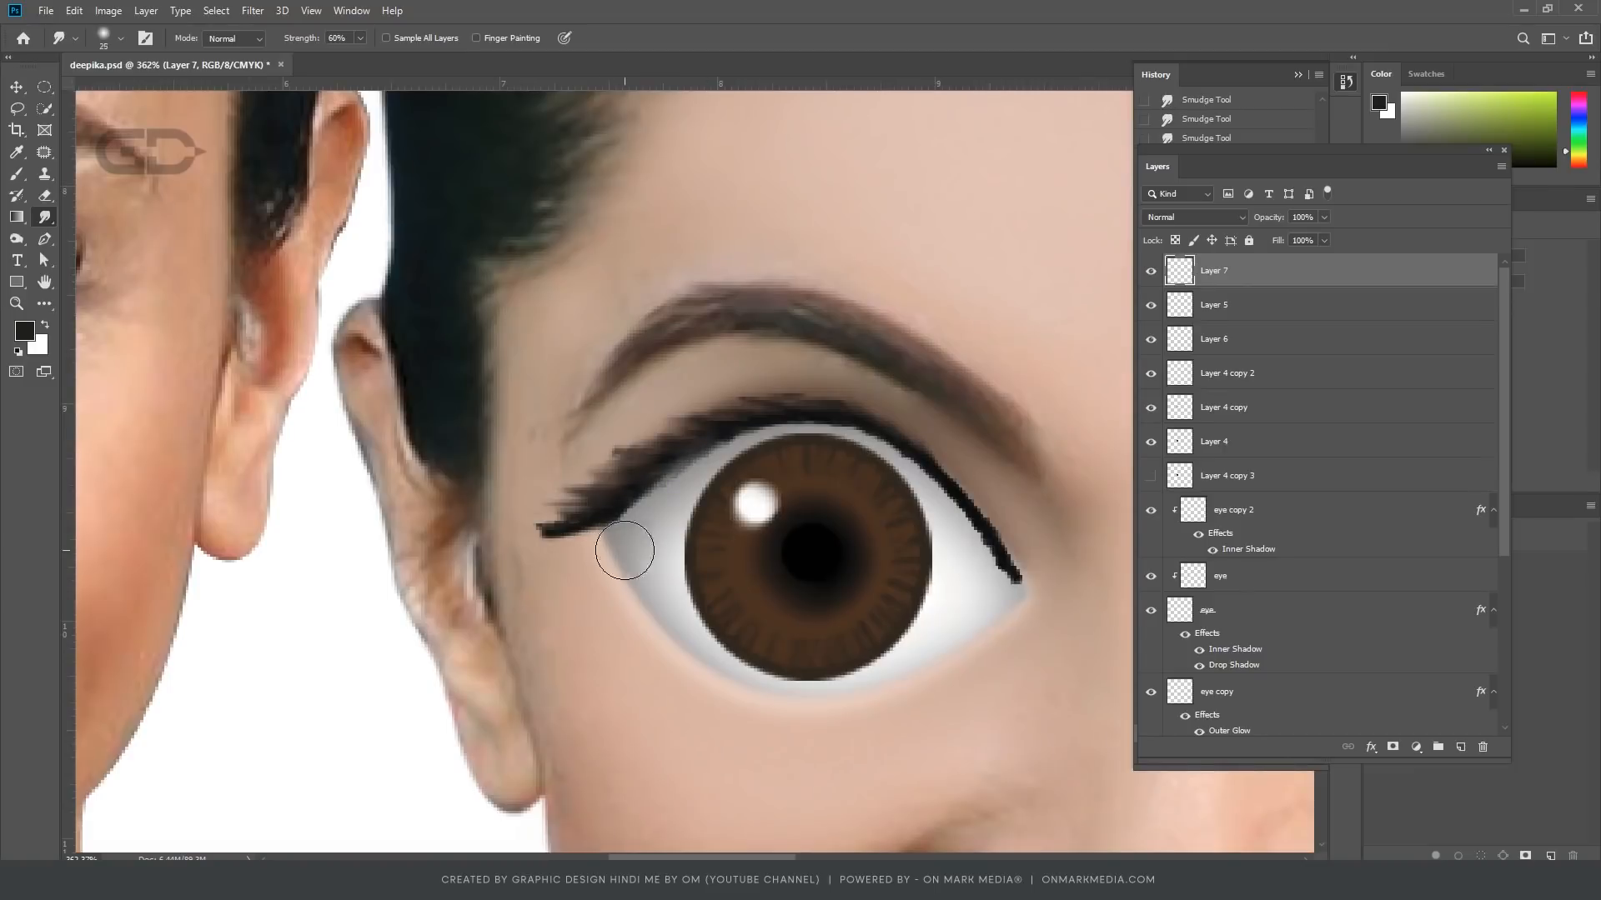
Step: Smooth the lash line along the eye white with a larger Smudge brush and extend its outer tip into a fine point
key(bracketright)
mouse_move(624, 550)
mouse_down()
mouse_move(729, 502)
mouse_move(639, 543)
mouse_move(847, 482)
mouse_move(950, 551)
mouse_move(989, 607)
mouse_up()
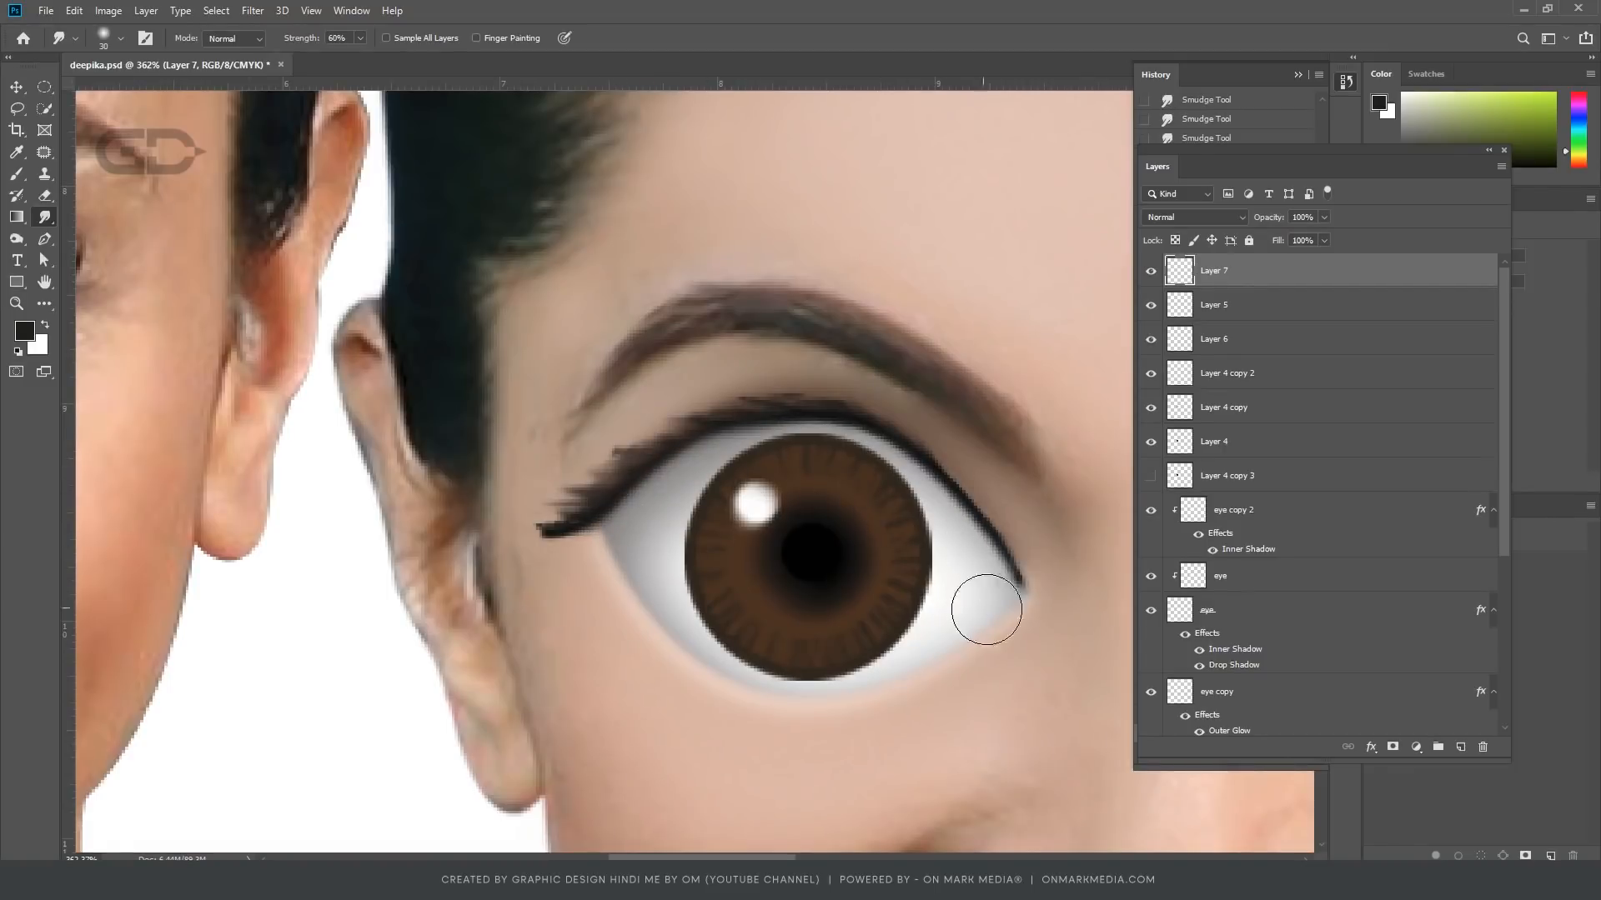
key(ctrl+z)
key(ctrl+z)
key(ctrl+z)
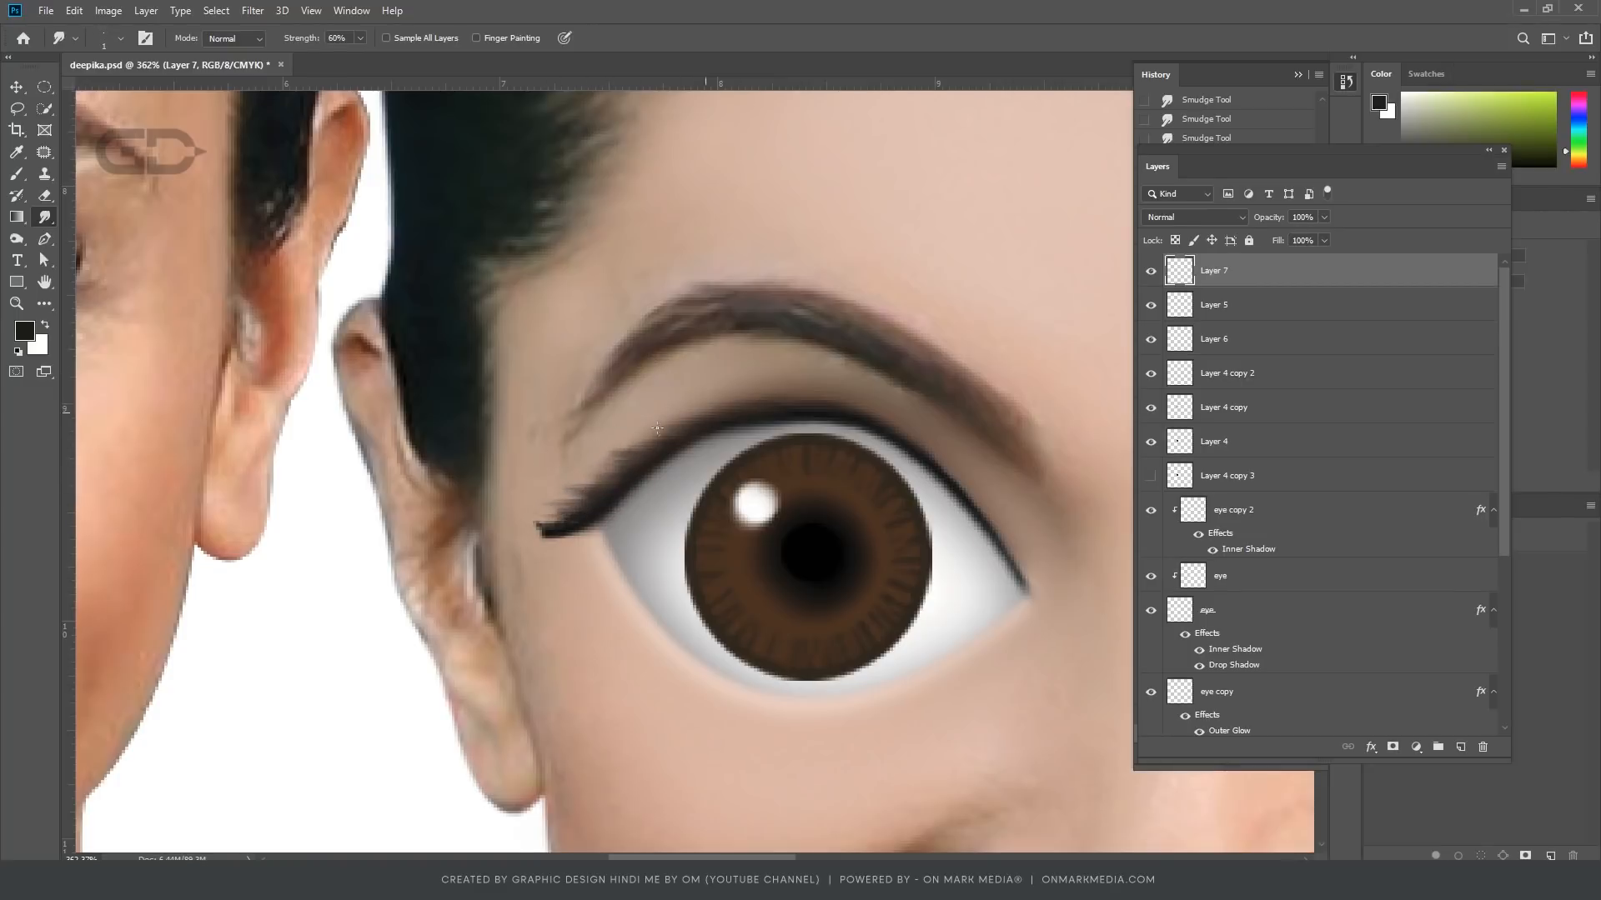
drag(548, 535, 528, 531)
scroll(704, 505, down, 10)
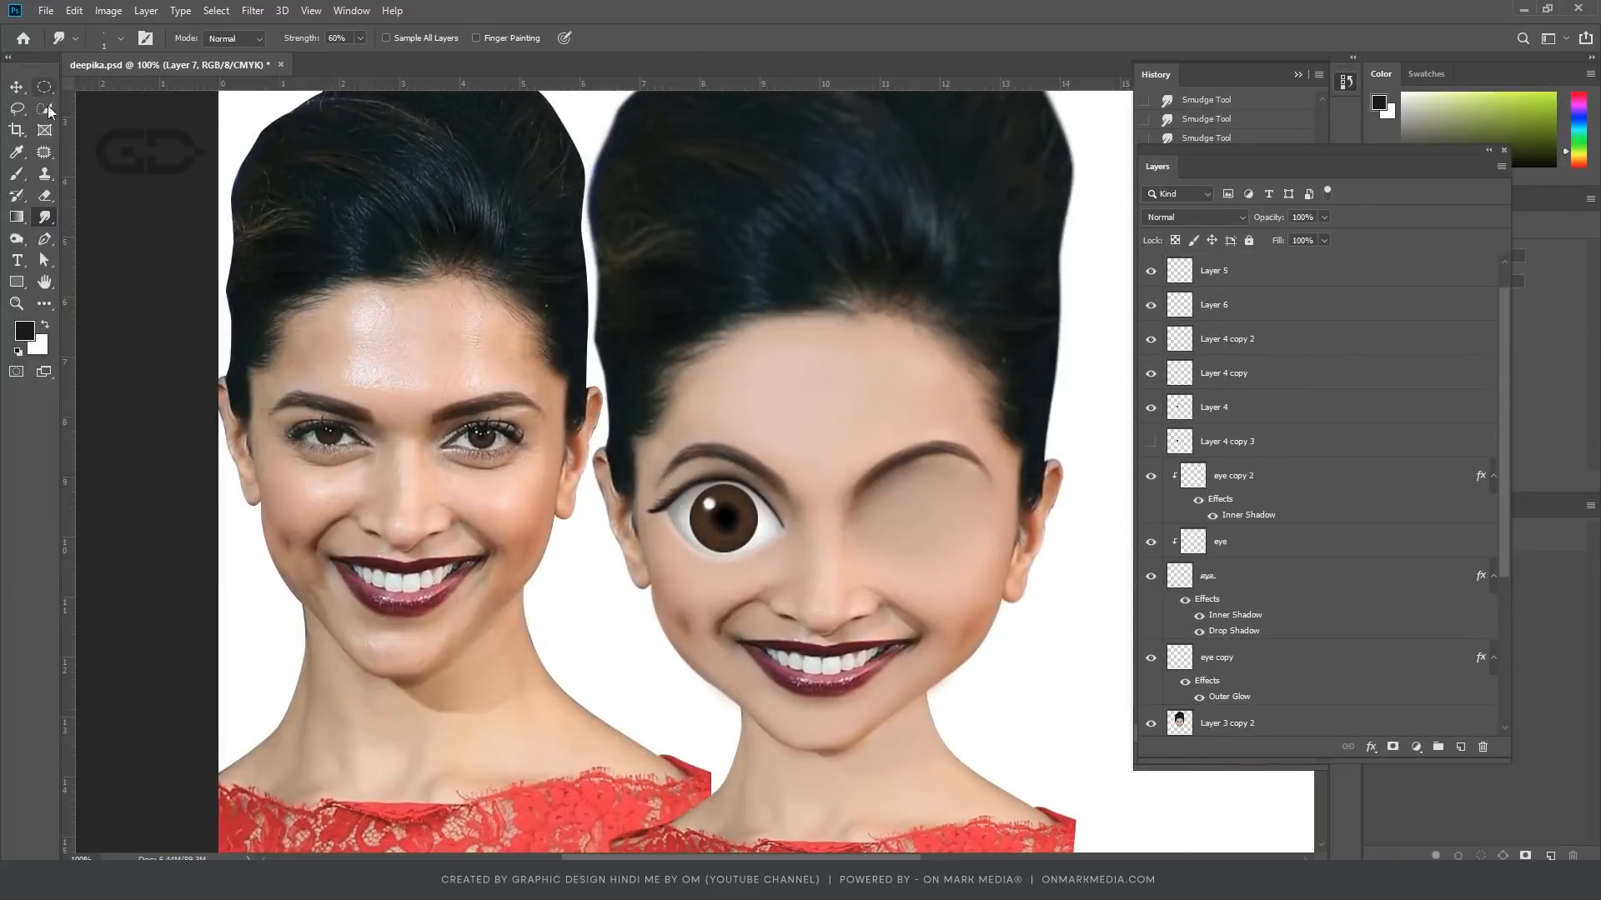
key(v)
scroll(734, 467, up, 12)
scroll(754, 475, down, 2)
click(45, 217)
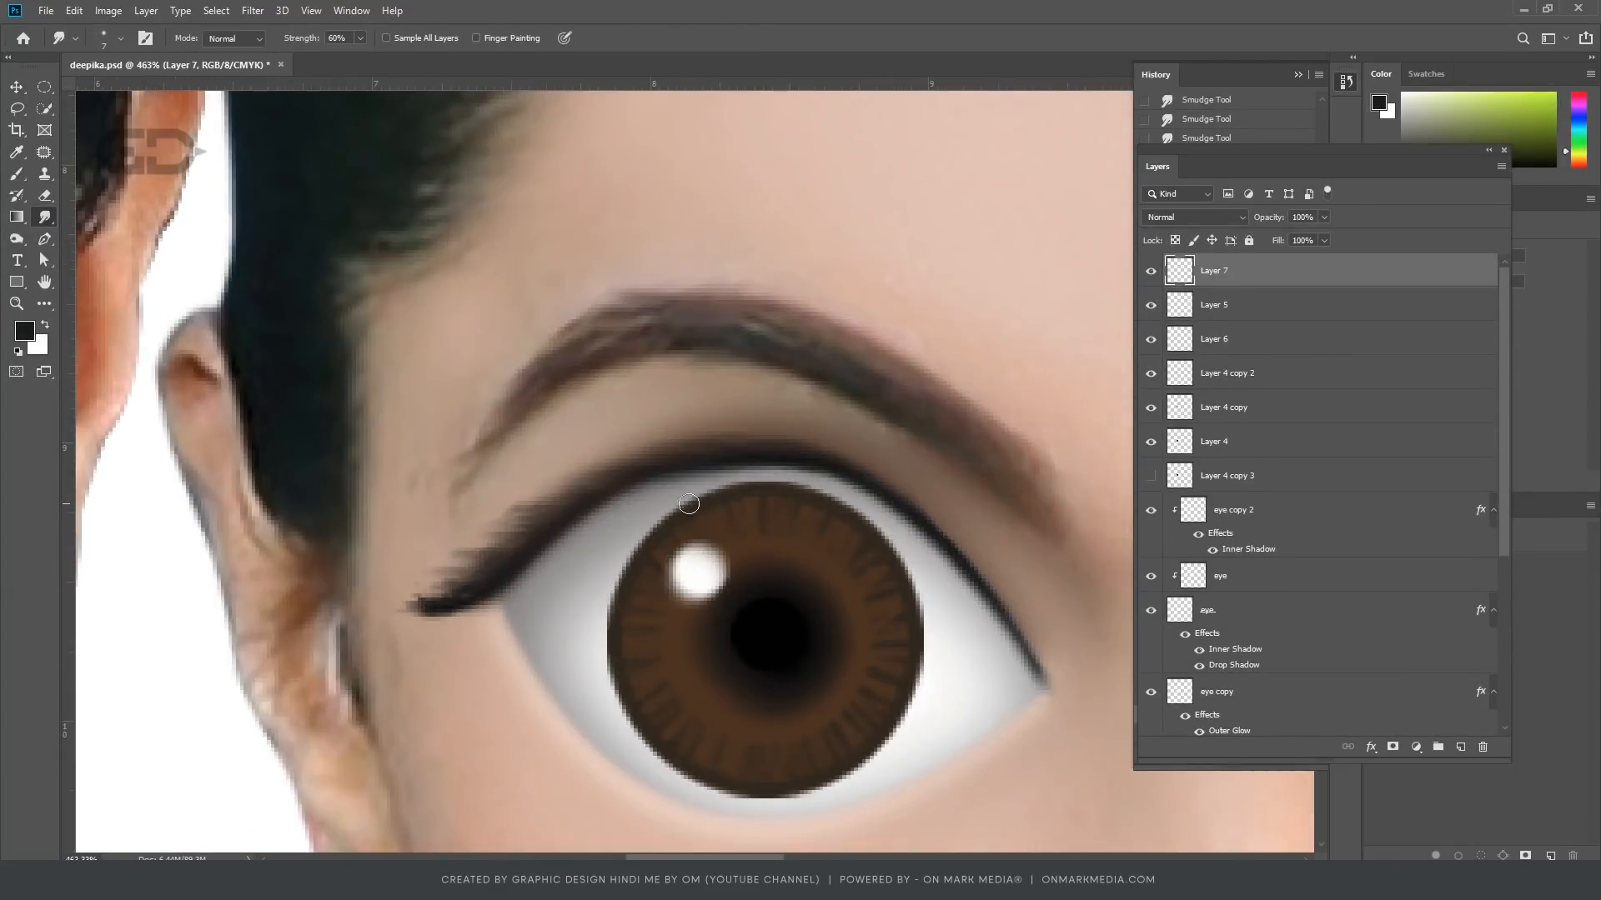
key(bracketright)
key(bracketright)
key(bracketright)
key(bracketright)
key(bracketright)
key(bracketright)
key(bracketright)
key(bracketright)
key(bracketright)
key(bracketright)
key(bracketright)
key(bracketright)
key(bracketright)
key(bracketright)
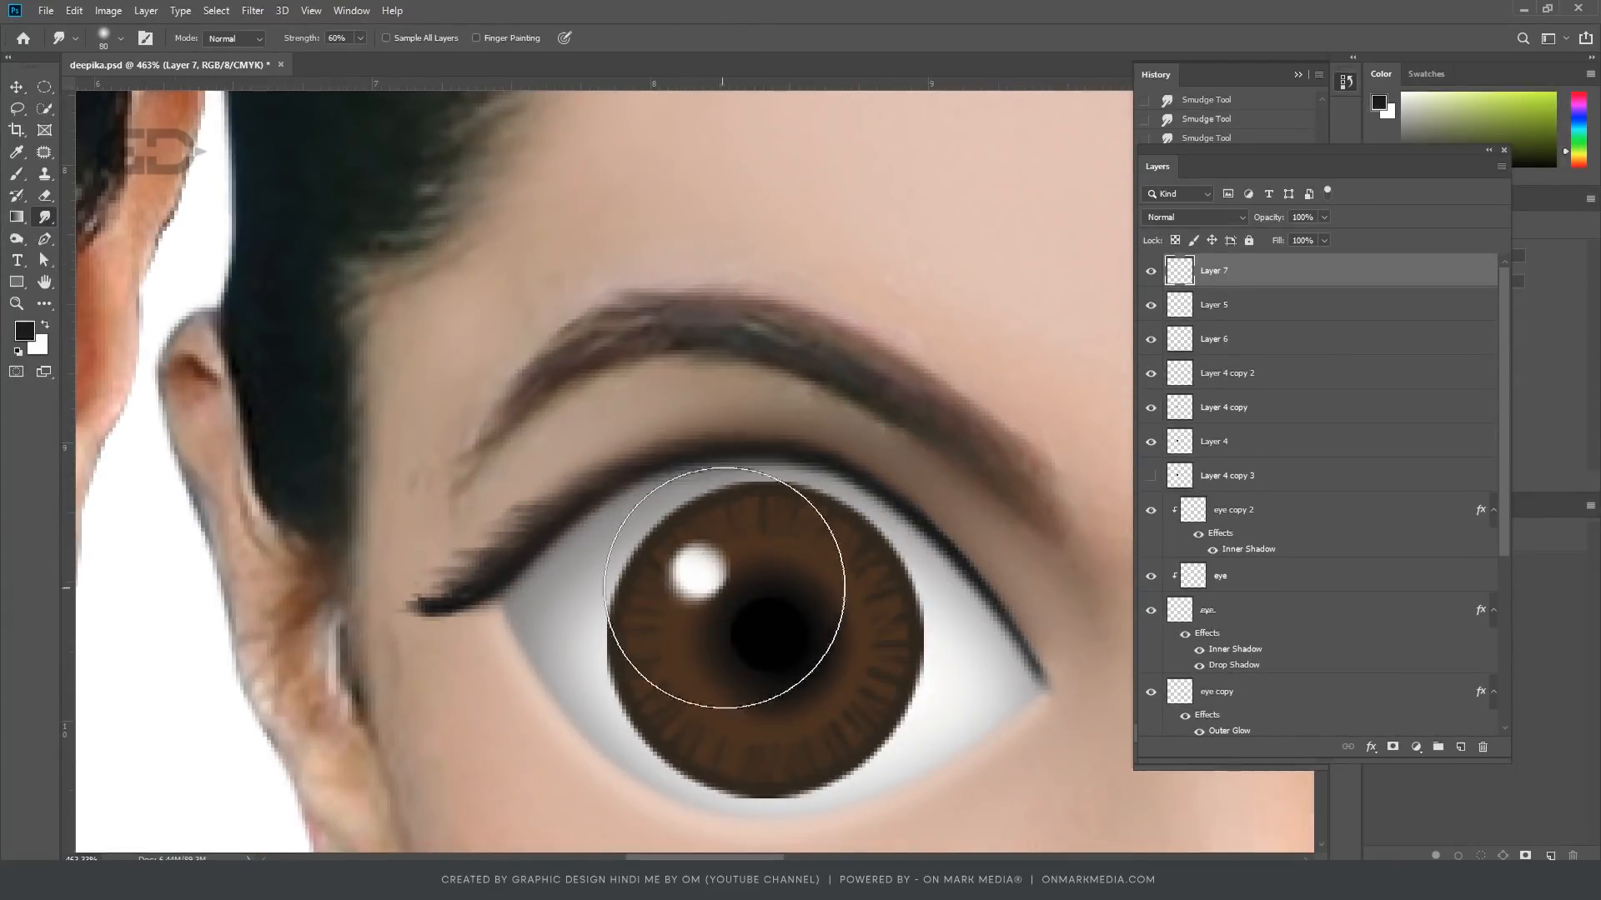
scroll(728, 593, down, 8)
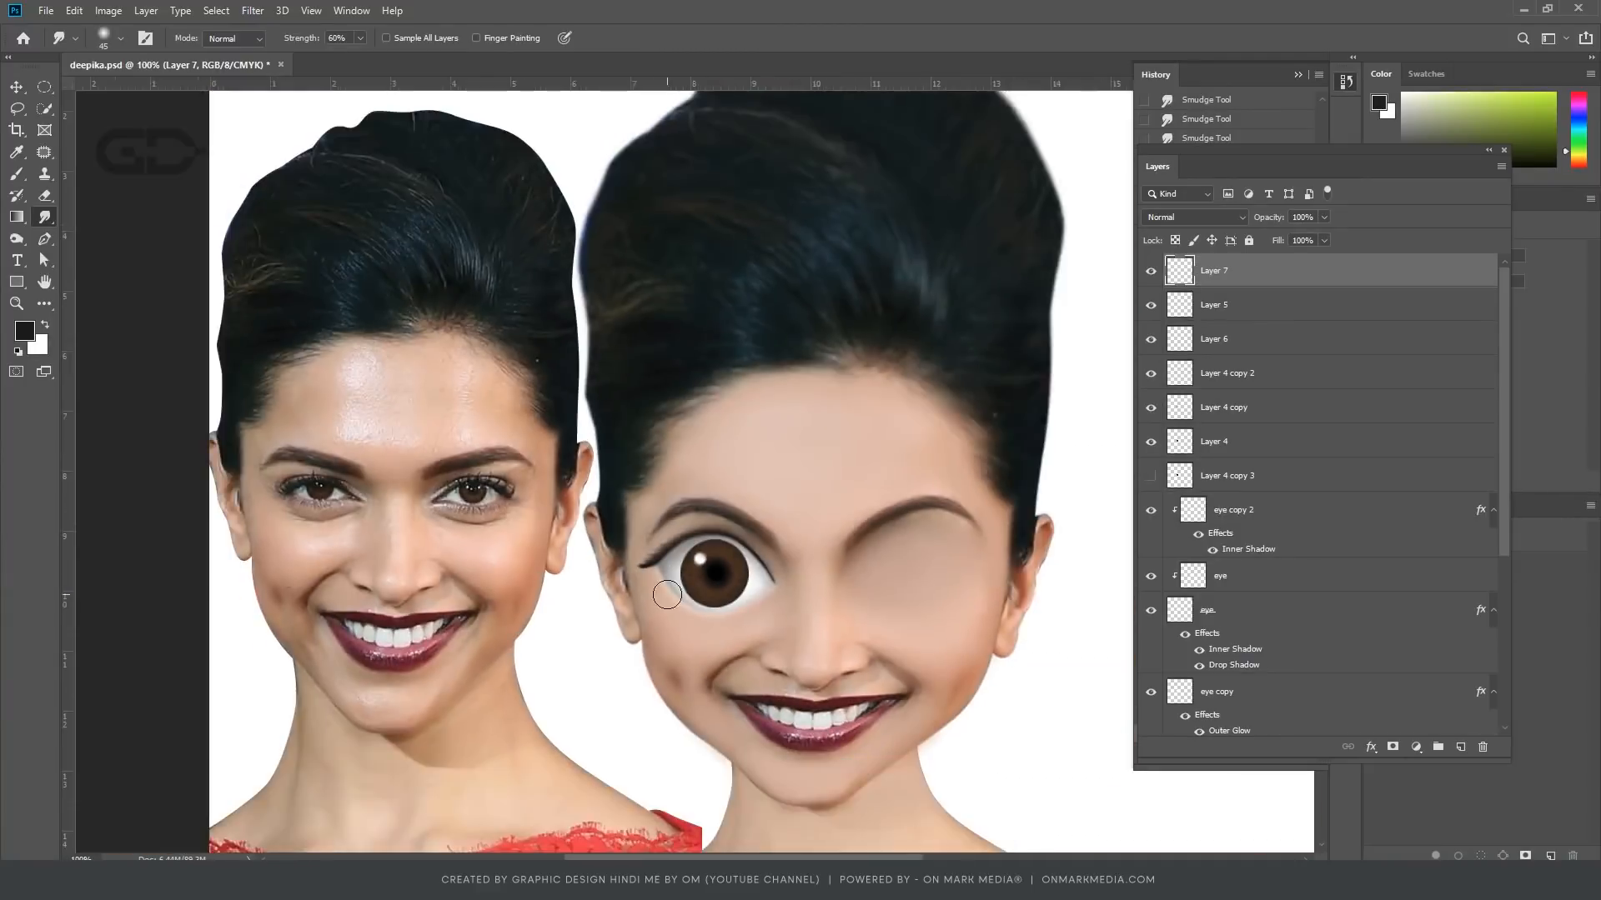
Step: Add an Outer Glow layer style to the iris circle on Layer 4 and open its glow colour
scroll(728, 593, up, 4)
key(v)
scroll(728, 594, up, 4)
click(1332, 452)
click(972, 623)
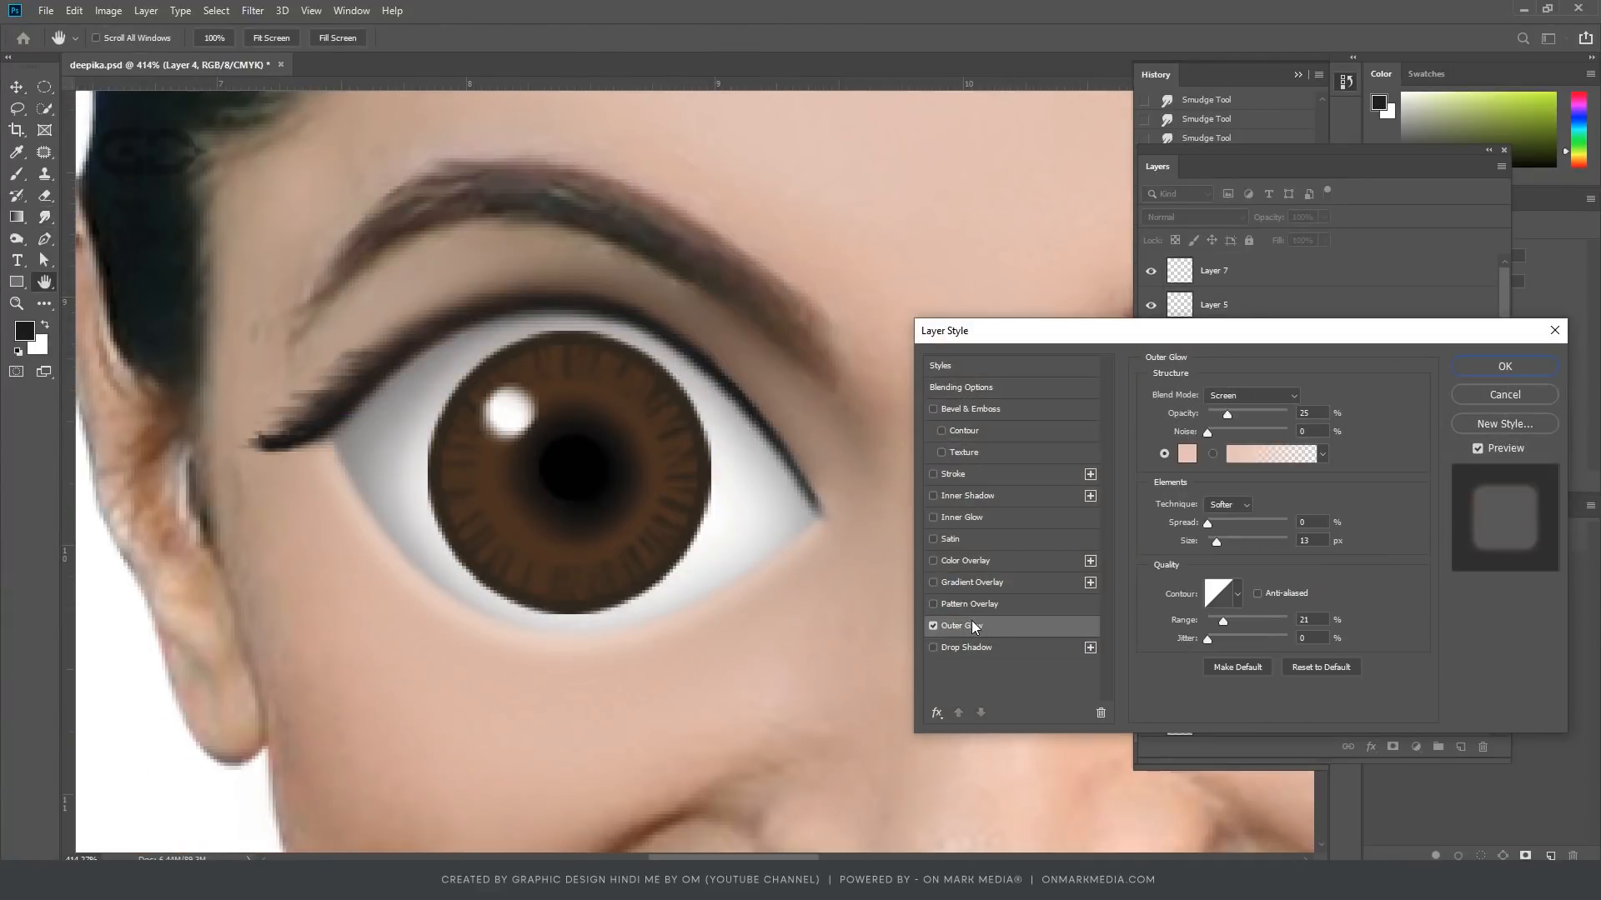
click(1188, 454)
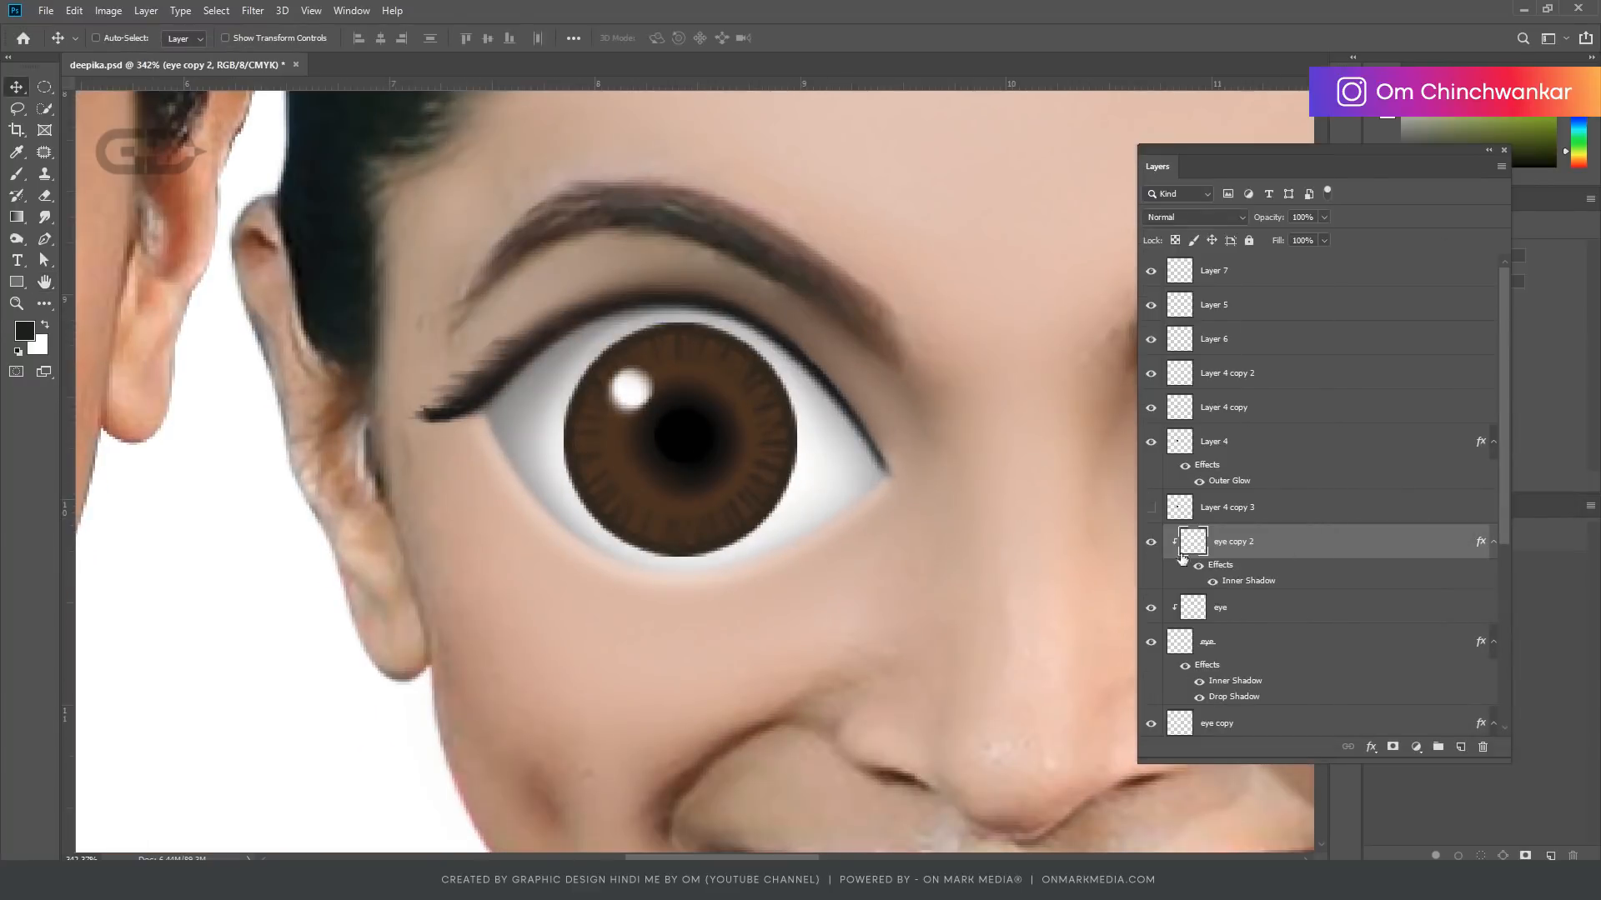
Step: Give the Inner Shadow on eye copy 2 a grey colour and a 13 px size, and reposition it within the eye white
double_click(1285, 580)
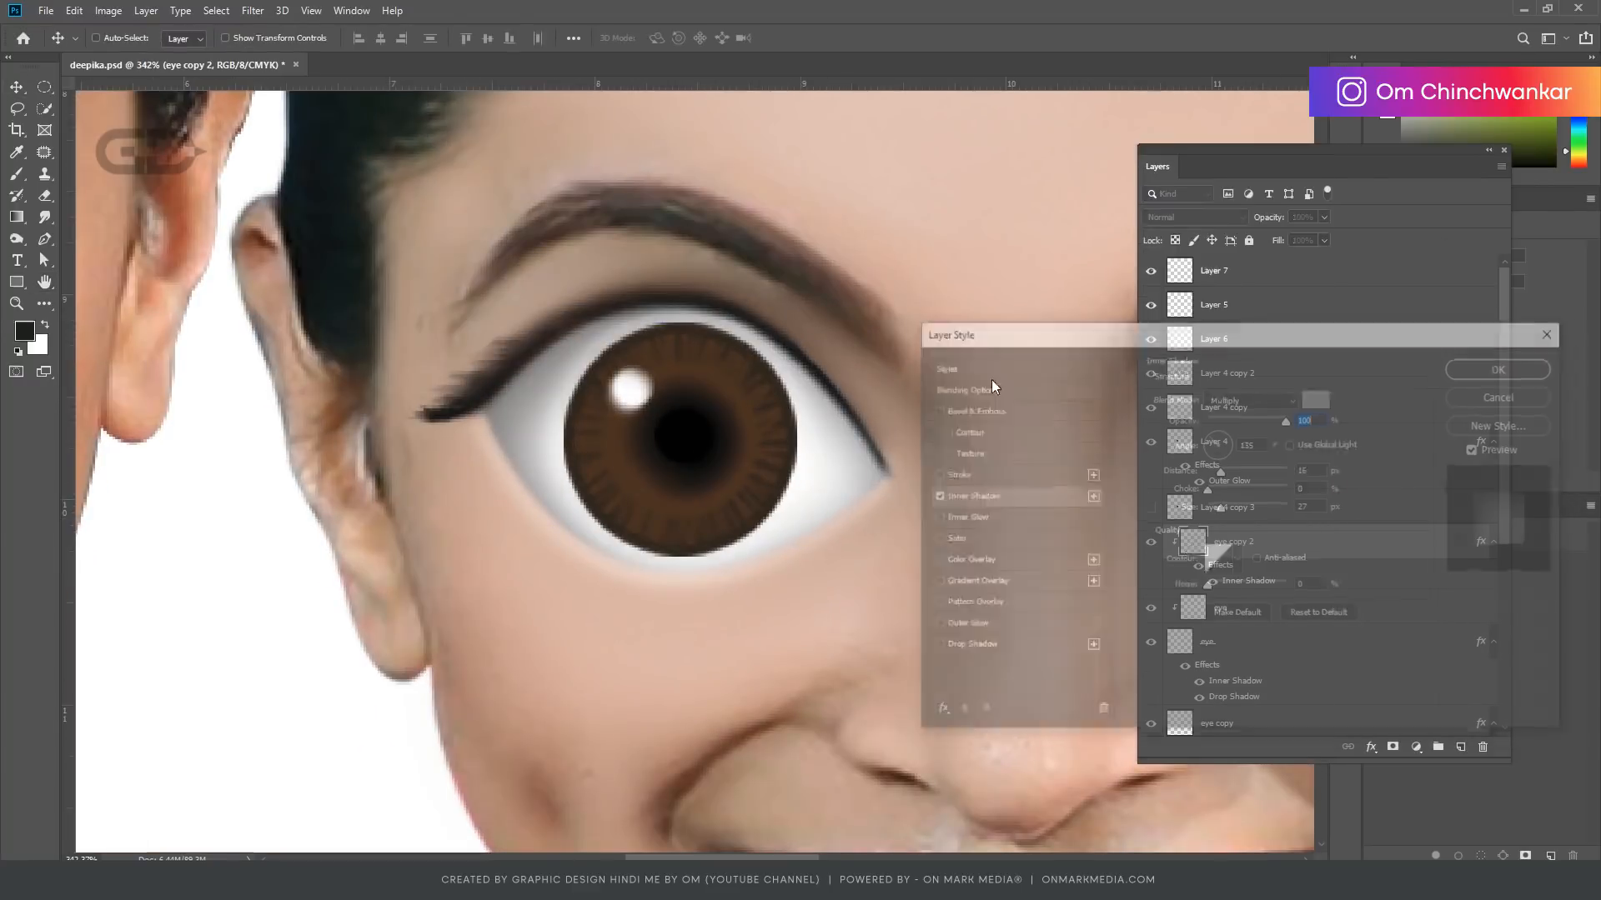
click(1318, 398)
drag(1268, 447, 1146, 412)
key(Return)
mouse_move(796, 475)
mouse_down()
mouse_move(765, 500)
mouse_move(778, 441)
mouse_move(772, 454)
mouse_up()
click(1221, 509)
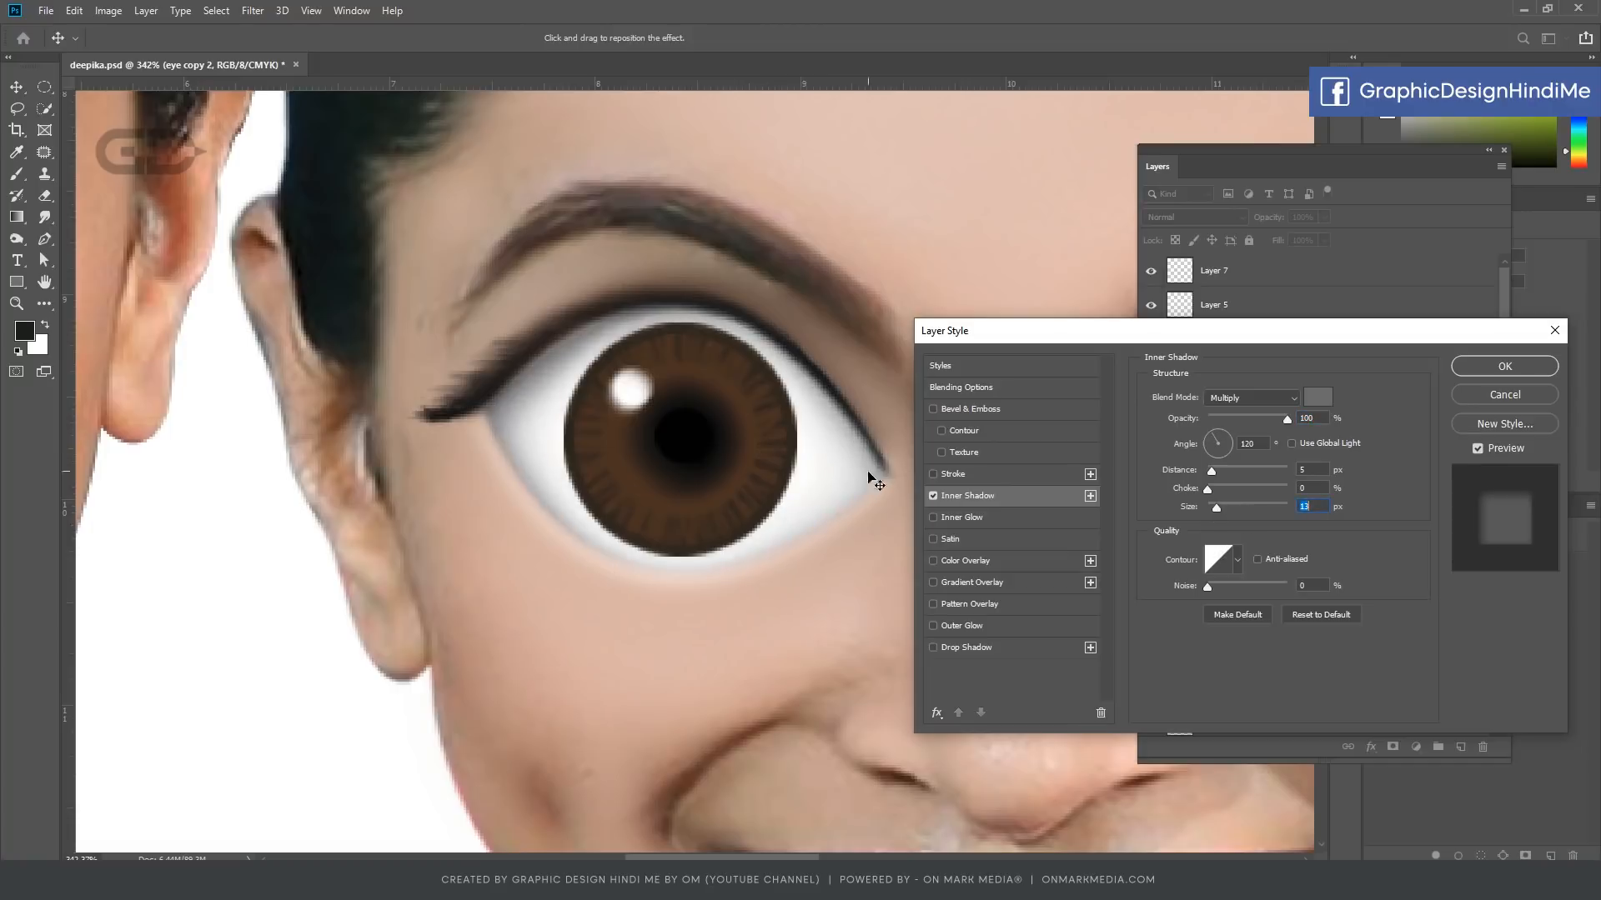
drag(868, 464, 875, 481)
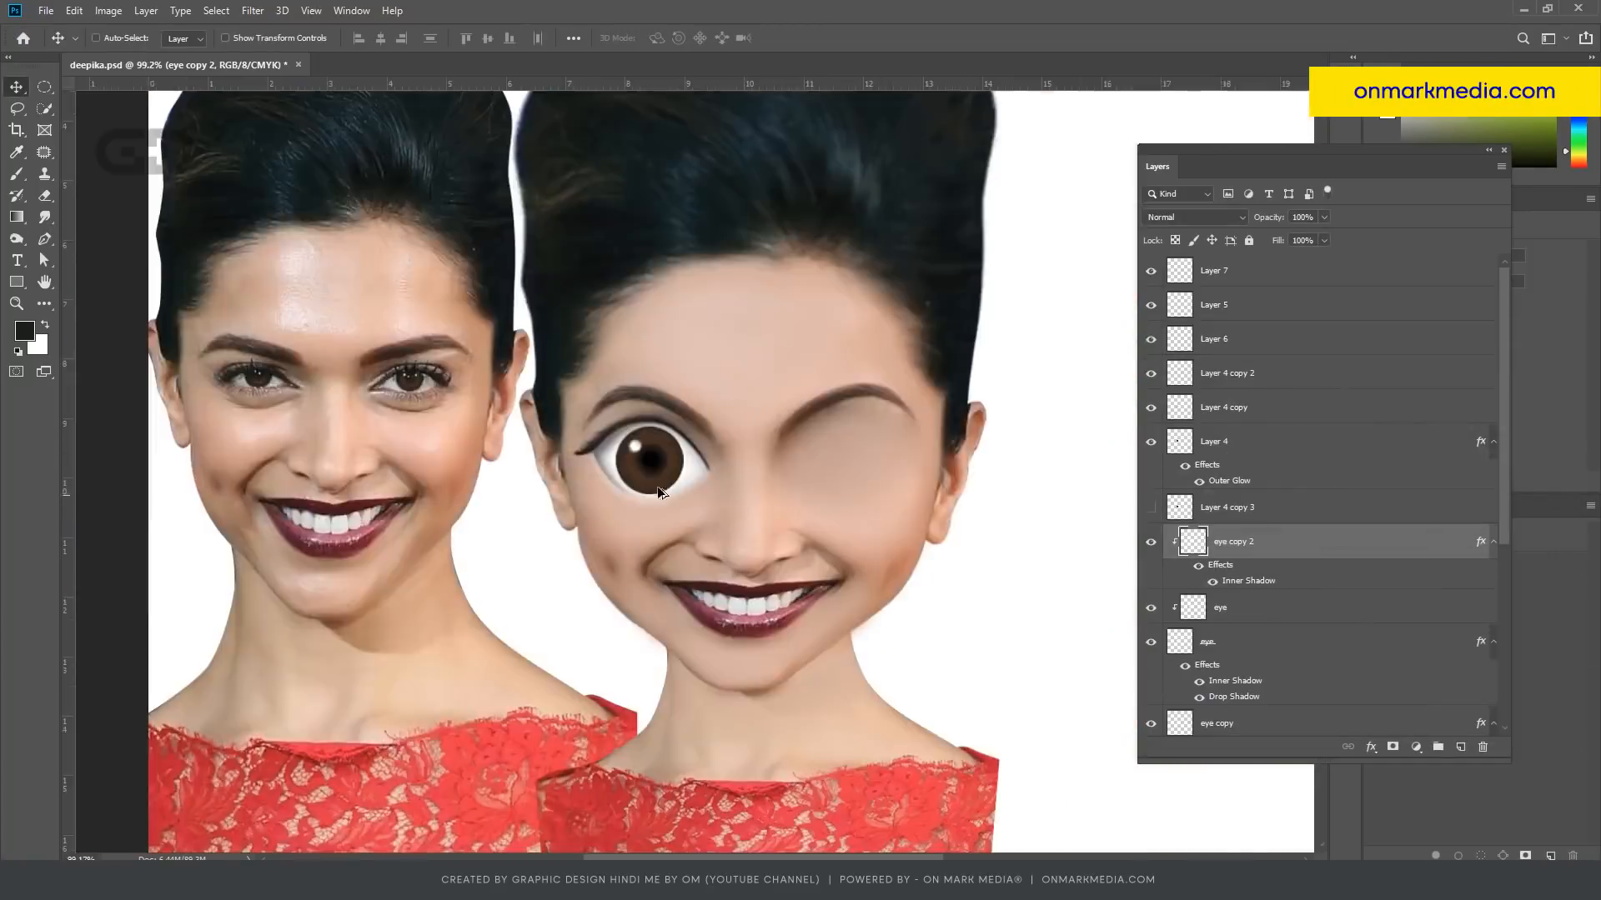
Step: Pull fine hairs out of the lash line's outer tip on Layer 7 with a 1 px Smudge brush at 60% strength
scroll(660, 493, down, 2)
scroll(659, 483, up, 13)
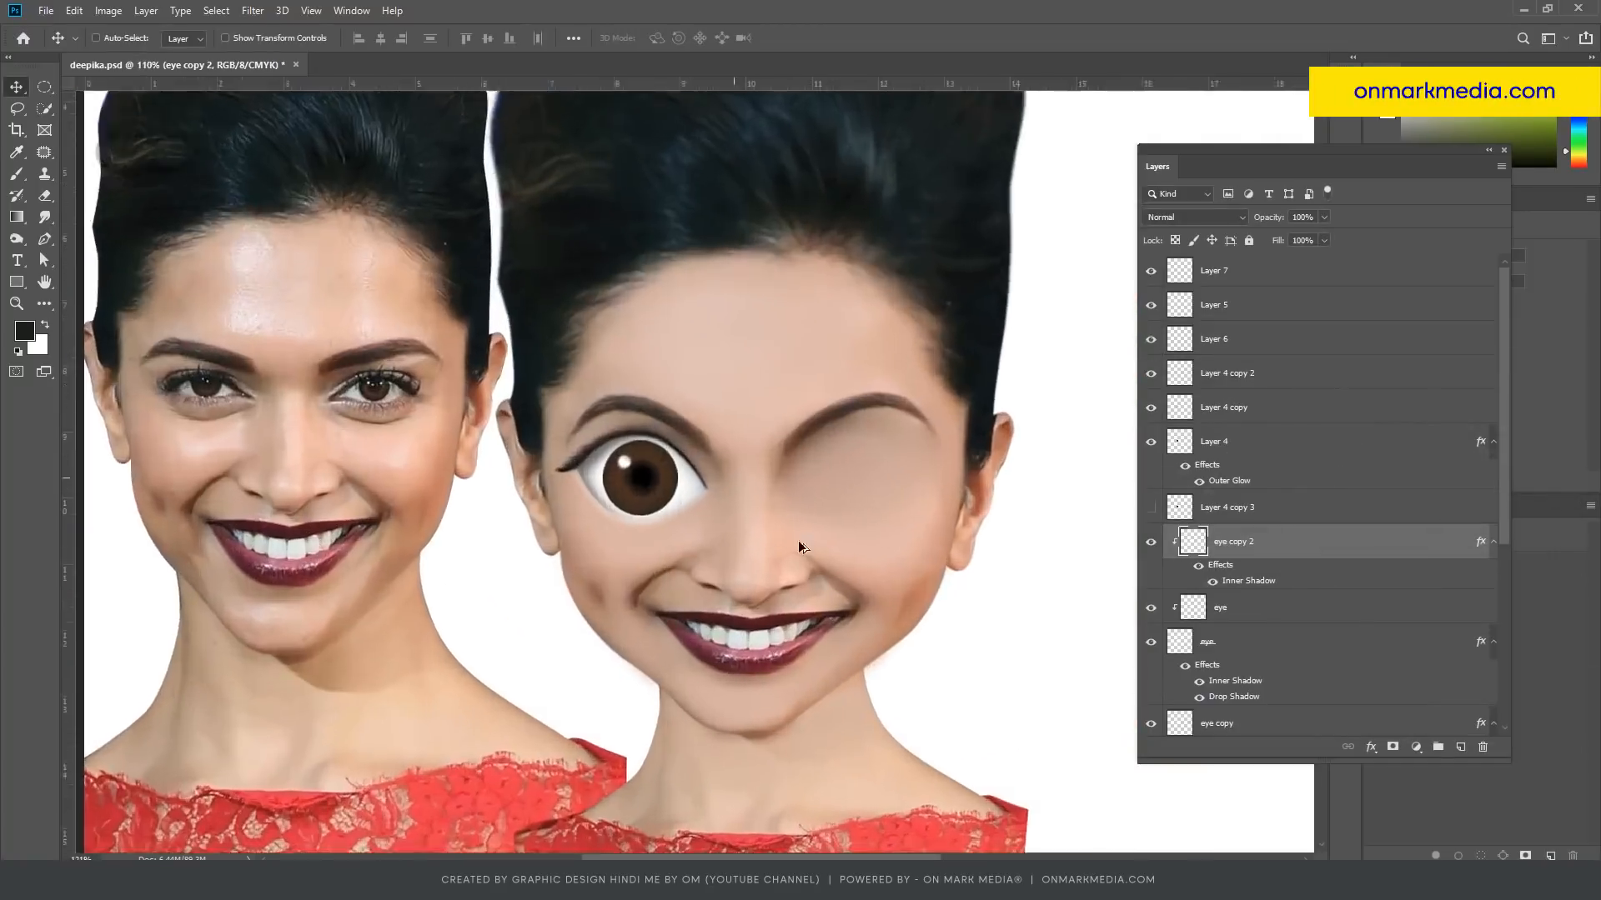
ctrl+click(510, 450)
click(45, 219)
scroll(587, 396, up, 2)
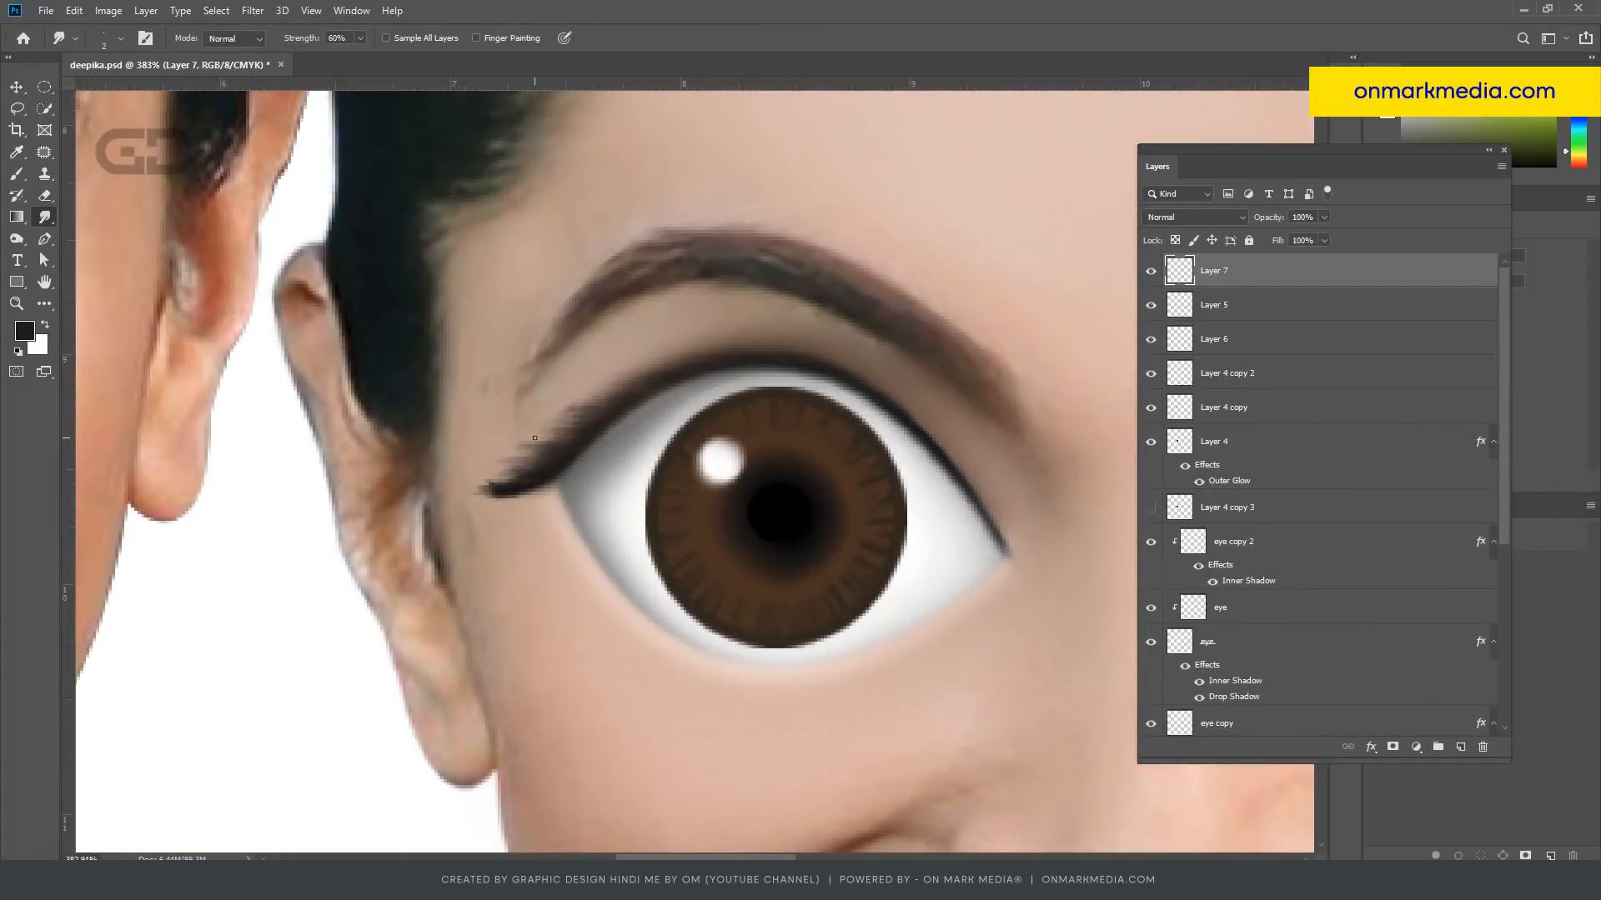
key([)
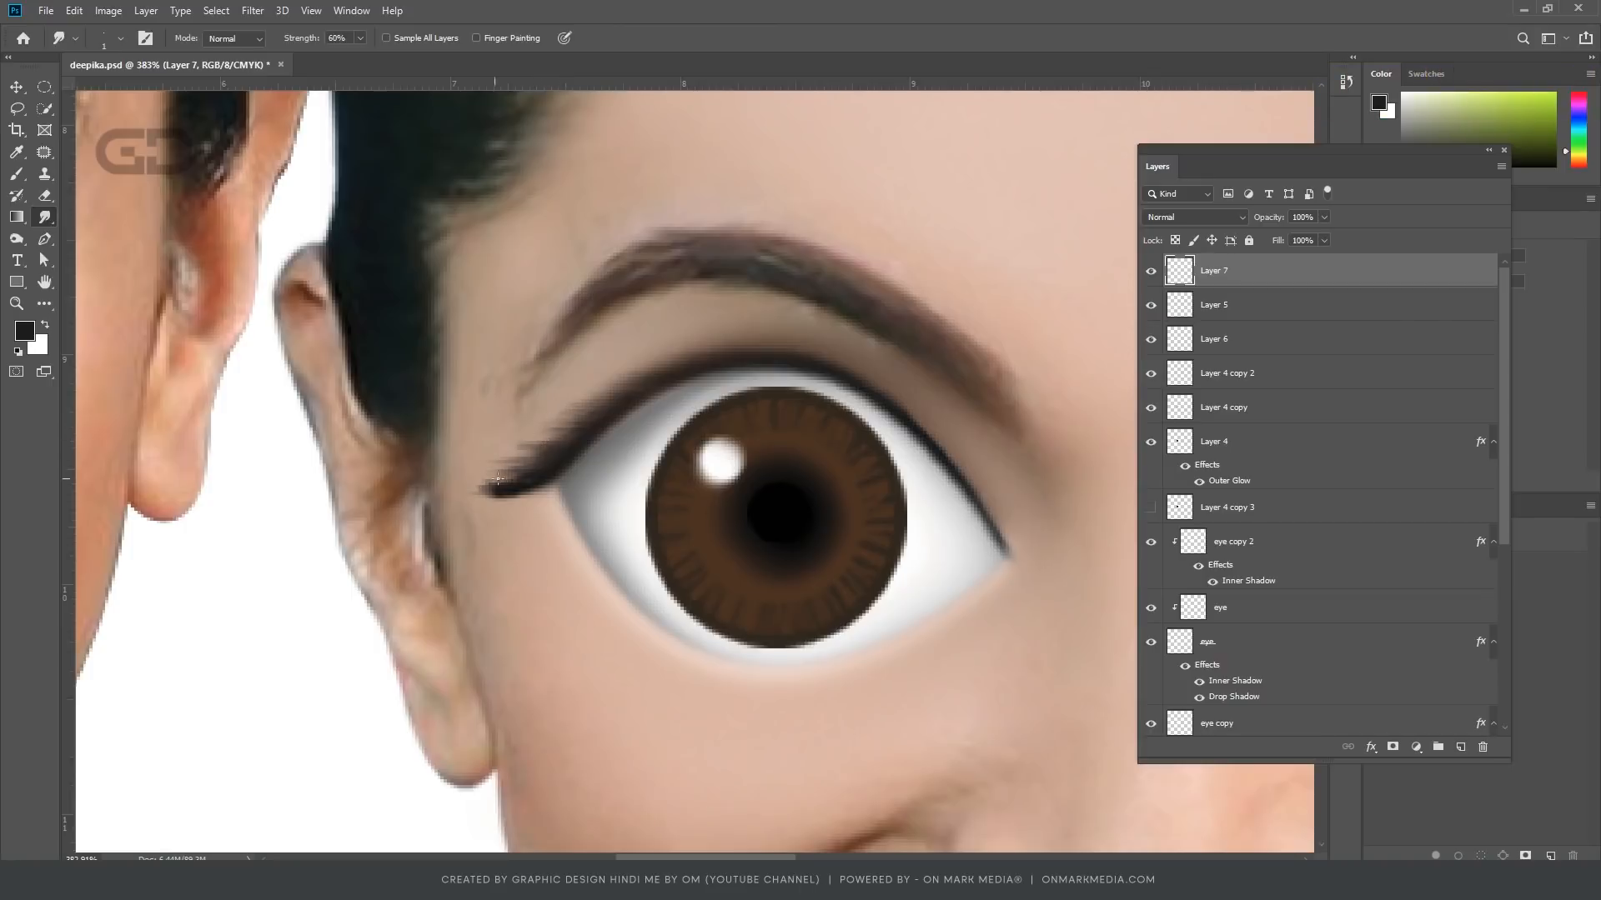
scroll(494, 480, up, 9)
drag(479, 503, 435, 495)
scroll(527, 492, down, 10)
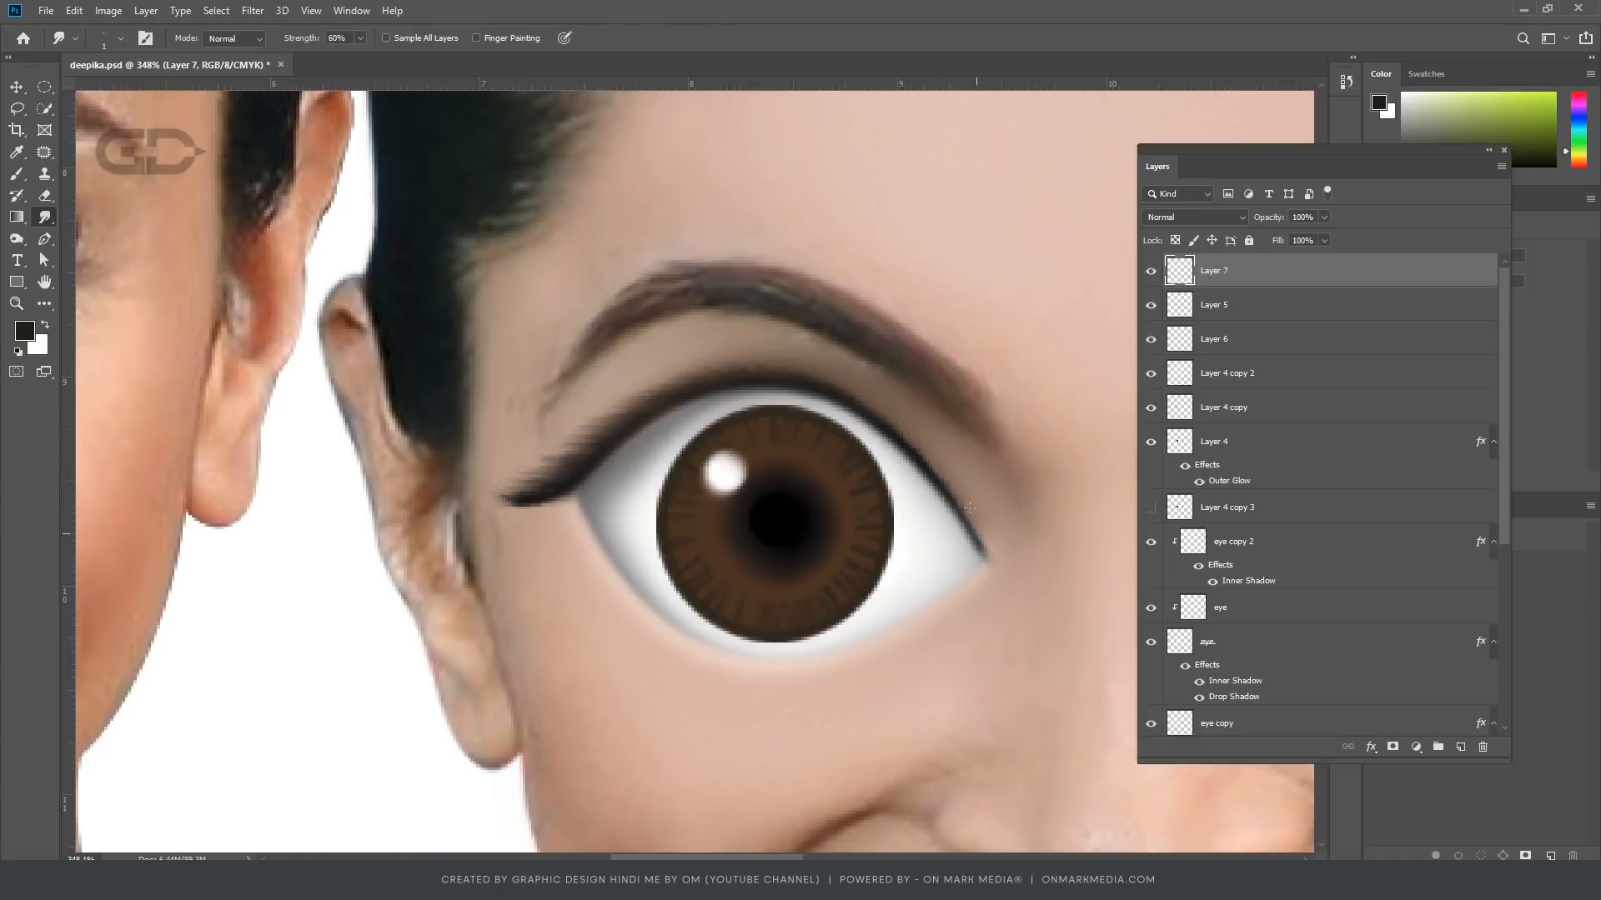
Step: Smudge thin lash hairs outward along the rest of the upper lid toward the inner eye corner
scroll(982, 575, down, 5)
scroll(761, 498, up, 5)
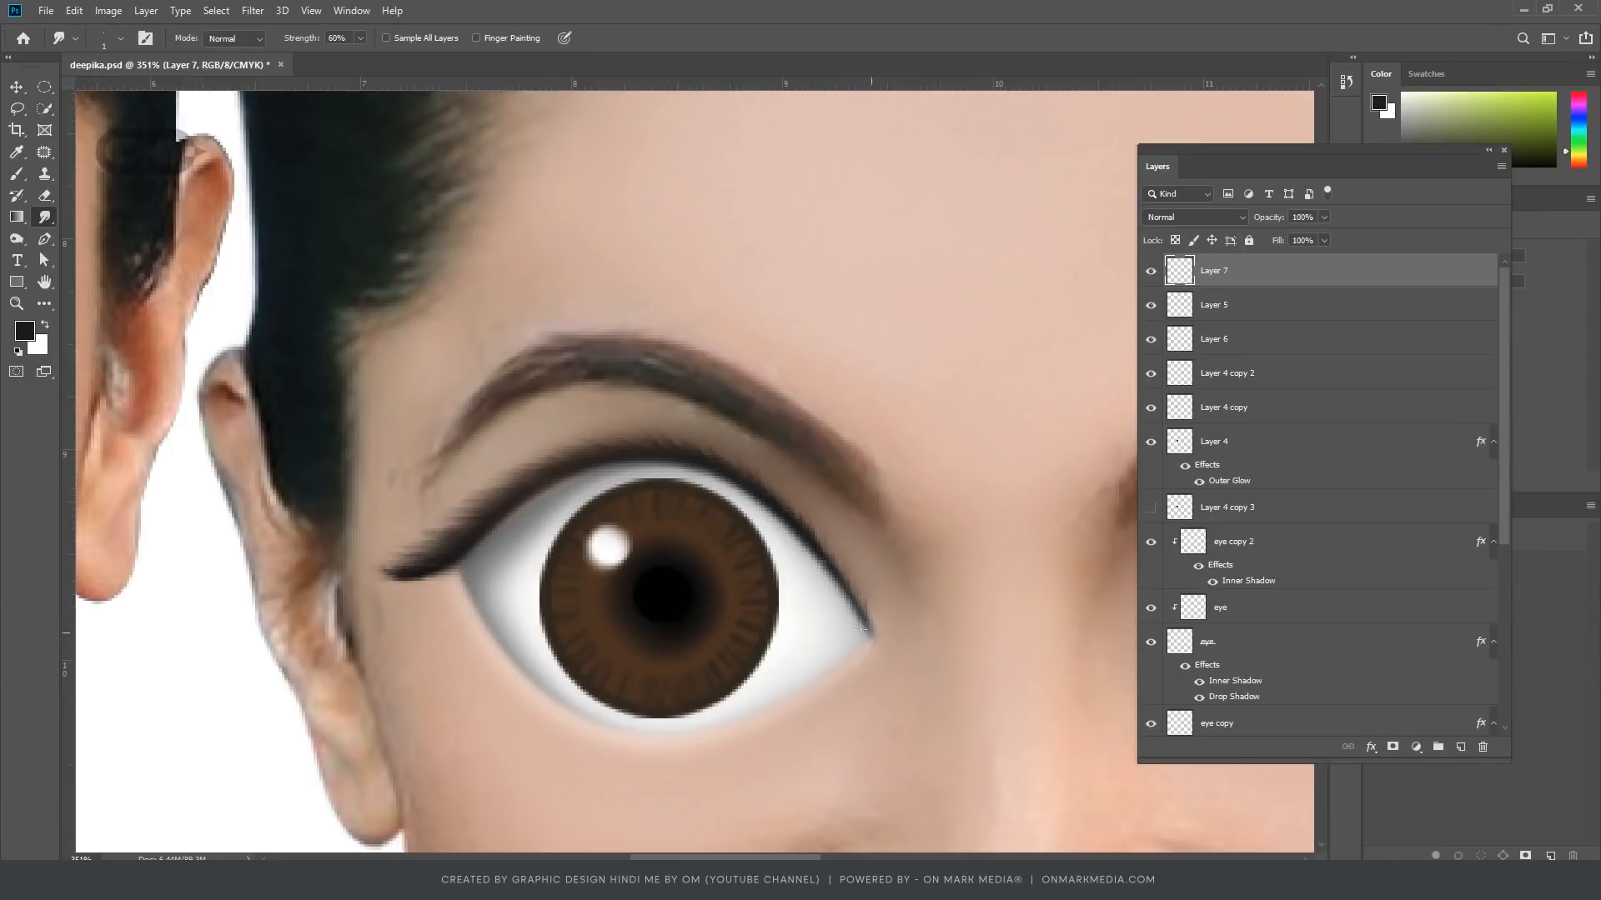
scroll(858, 643, down, 5)
scroll(786, 587, up, 5)
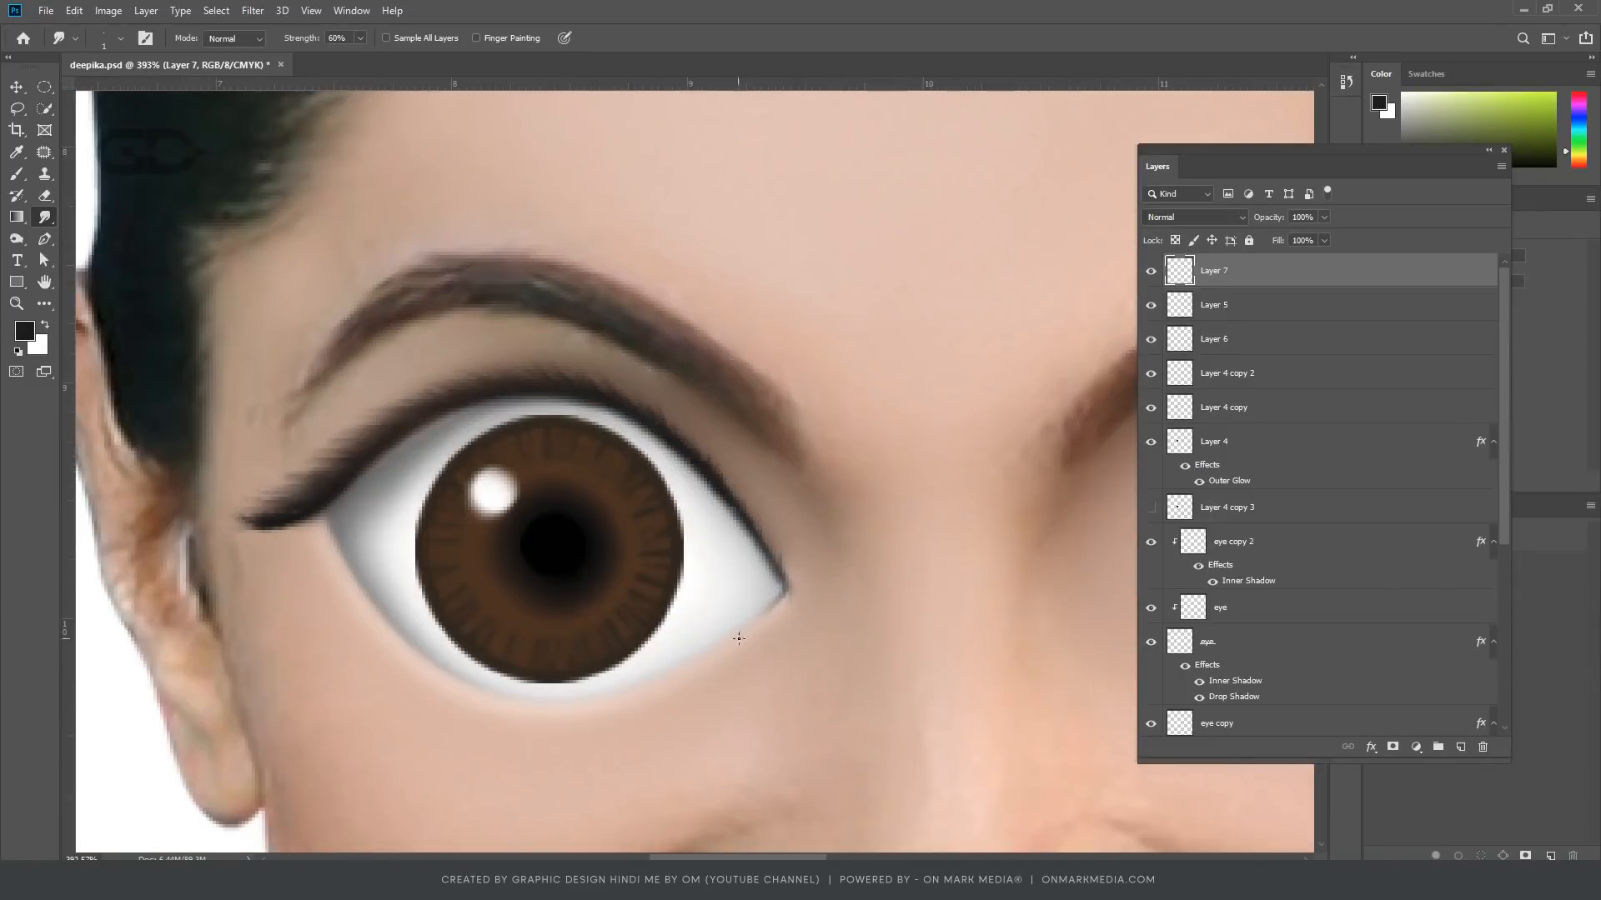
scroll(739, 639, down, 5)
scroll(664, 600, up, 4)
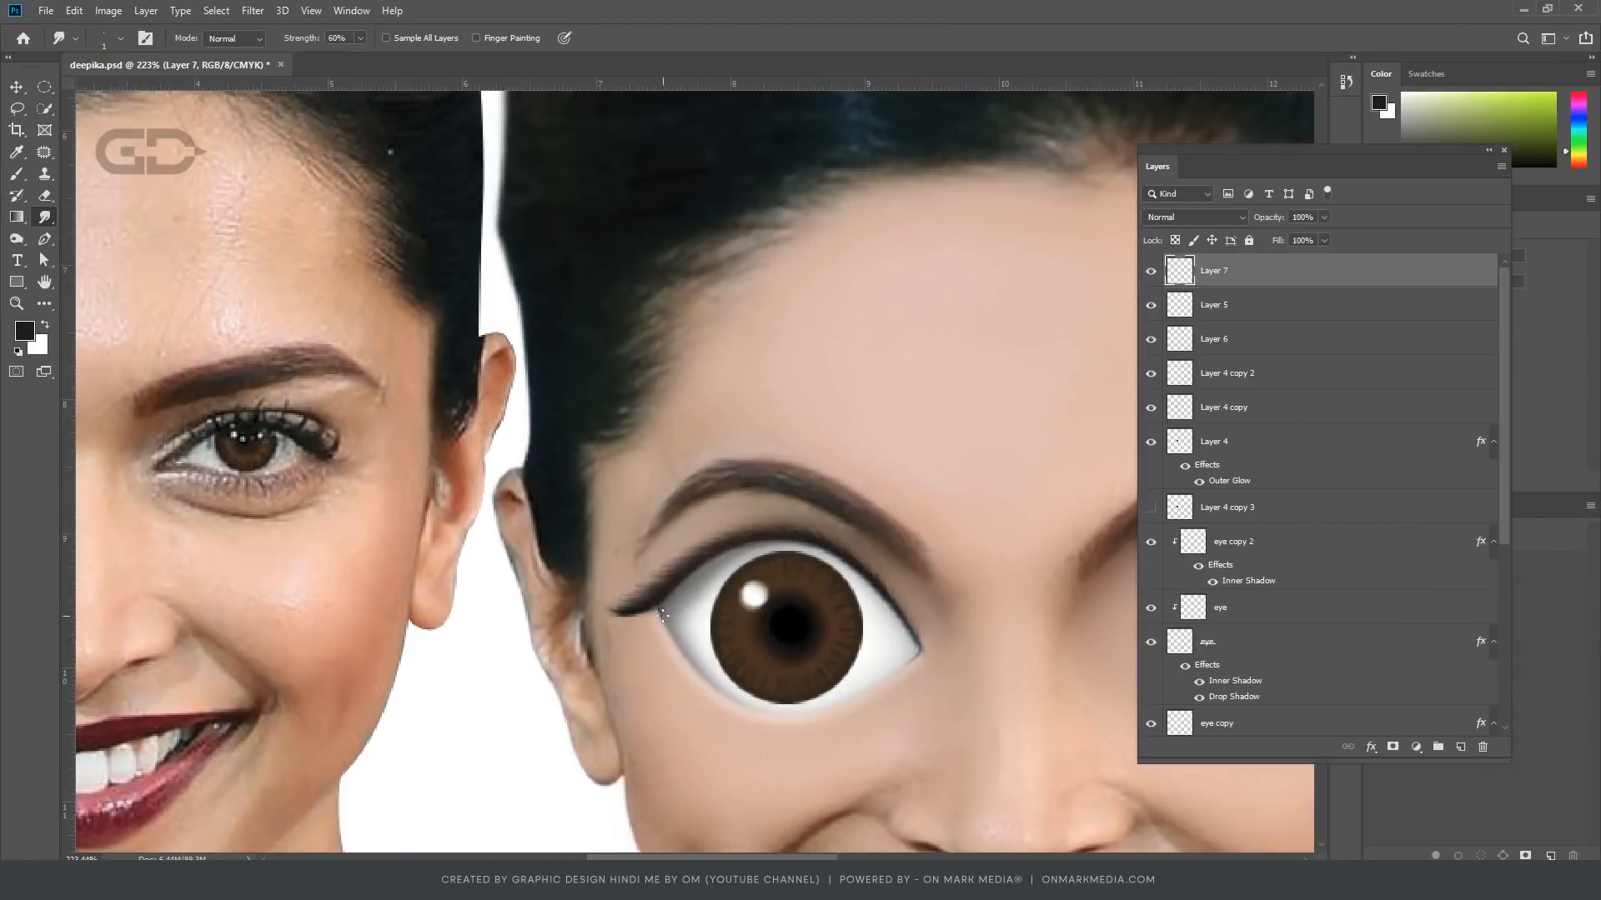
scroll(664, 615, up, 2)
scroll(683, 667, down, 4)
scroll(696, 716, up, 5)
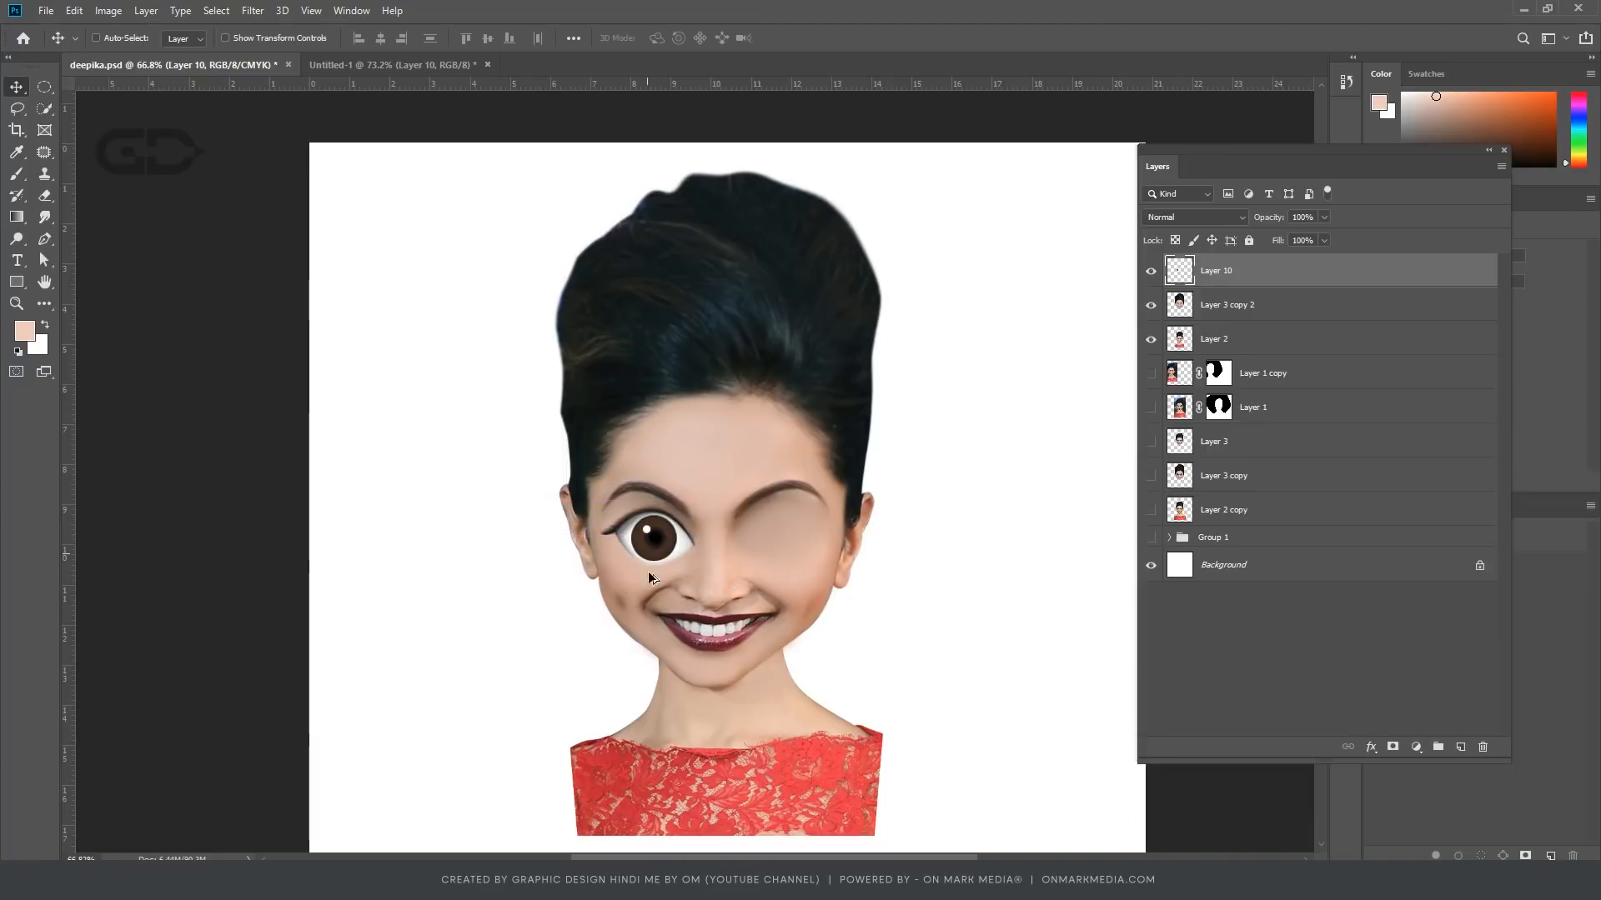
Step: Duplicate the finished eye on Layer 10, flip the copy horizontally and place it under the other eyebrow
scroll(667, 550, up, 3)
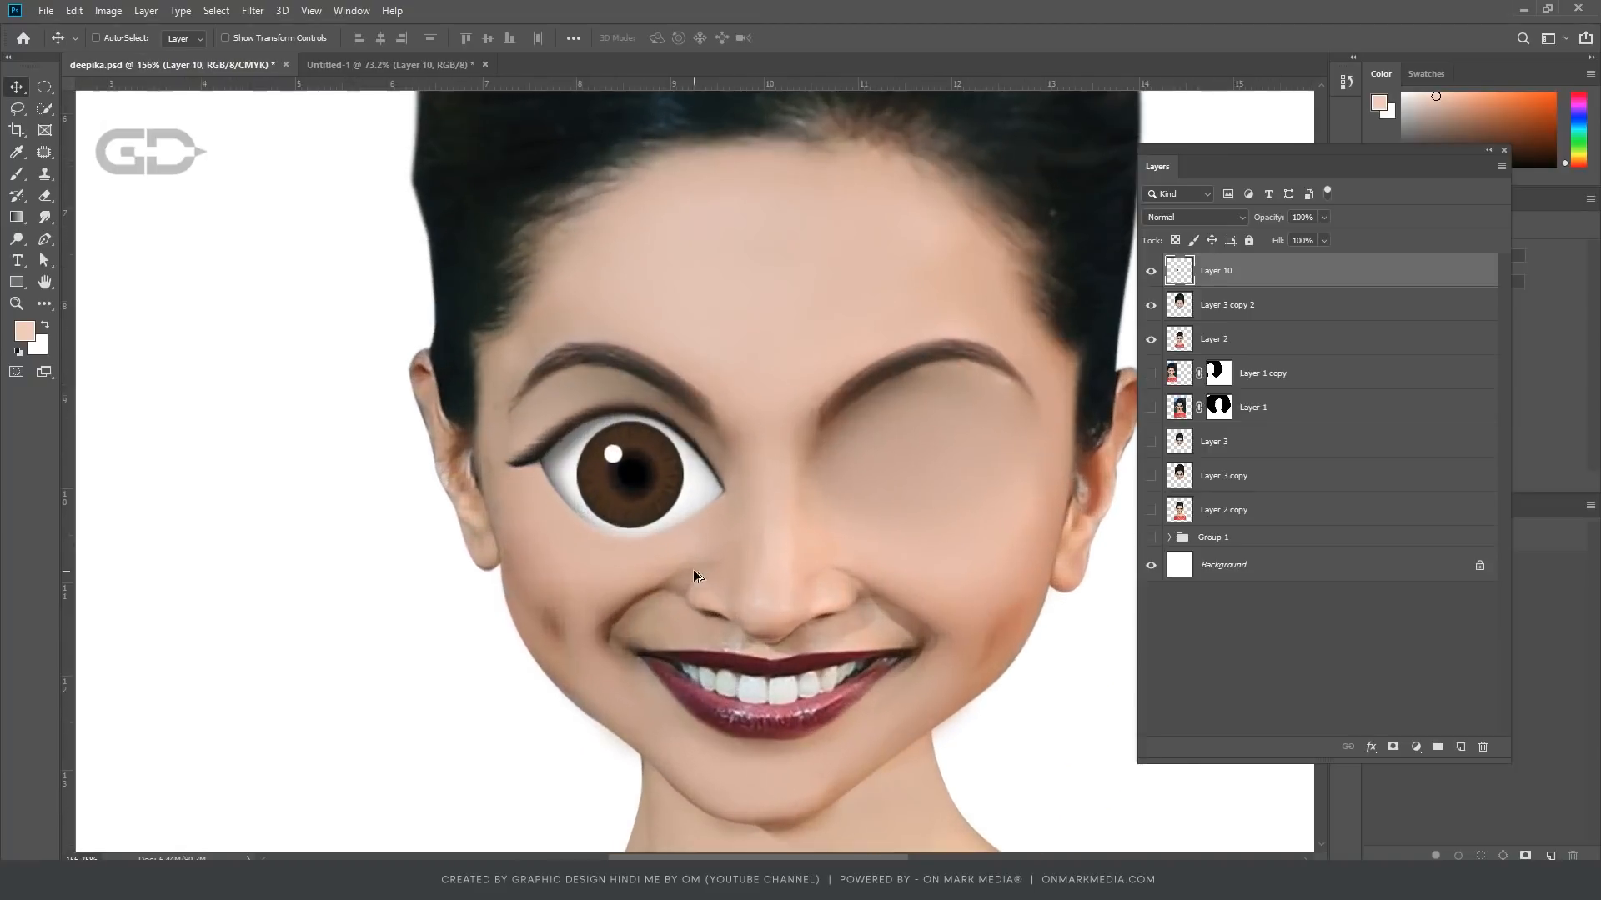
drag(693, 569, 1003, 527)
key(ctrl+t)
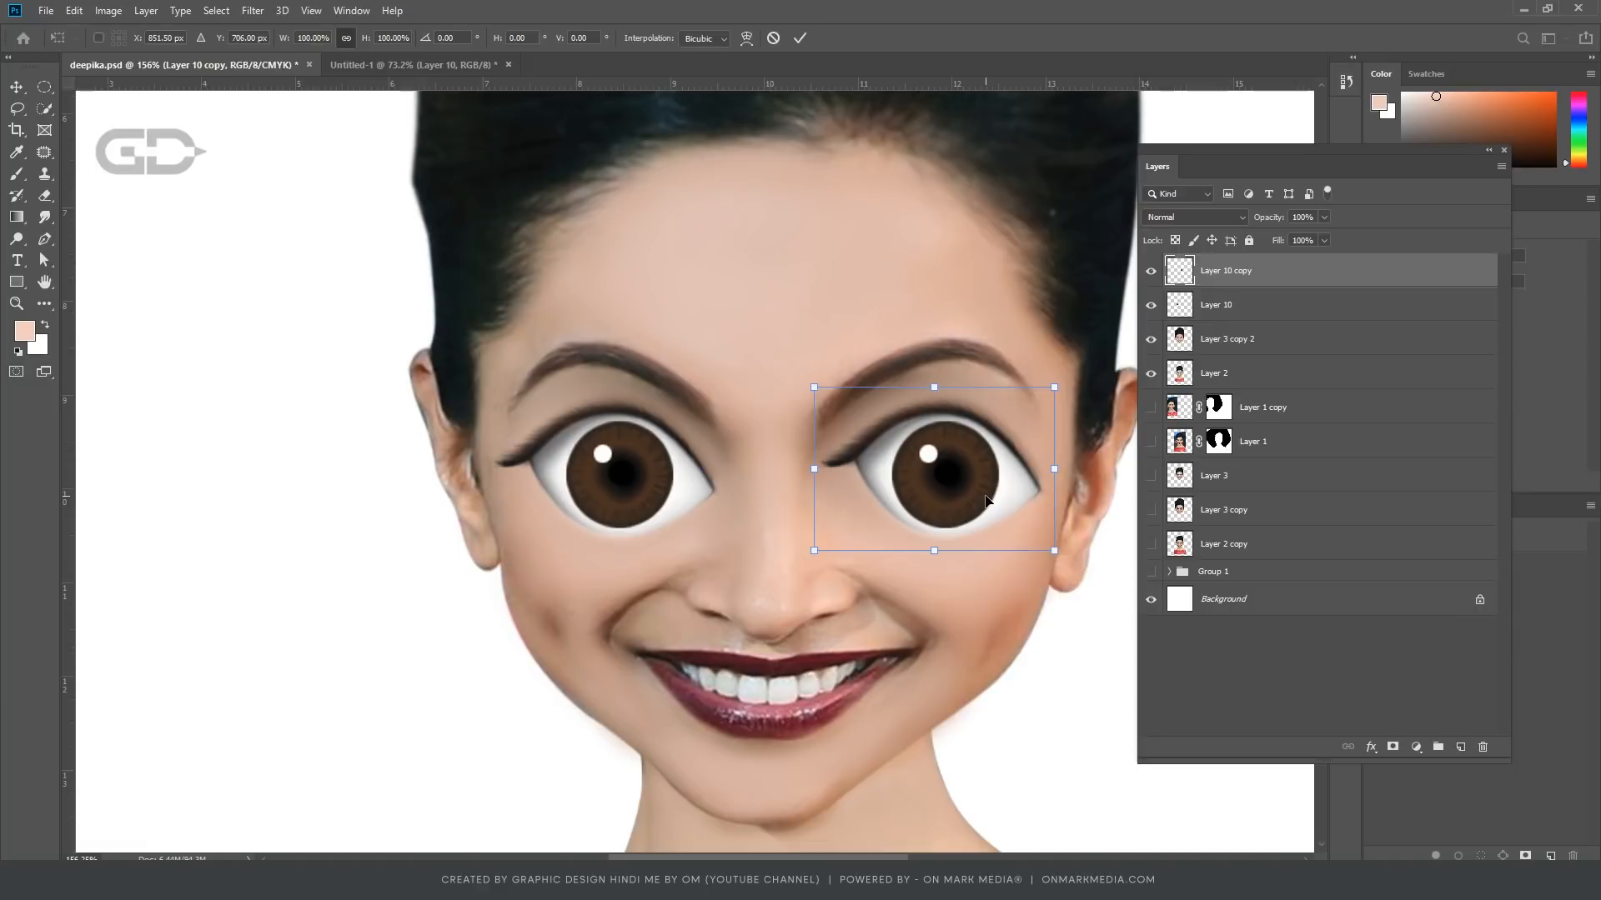
right_click(990, 500)
click(1049, 706)
key(Return)
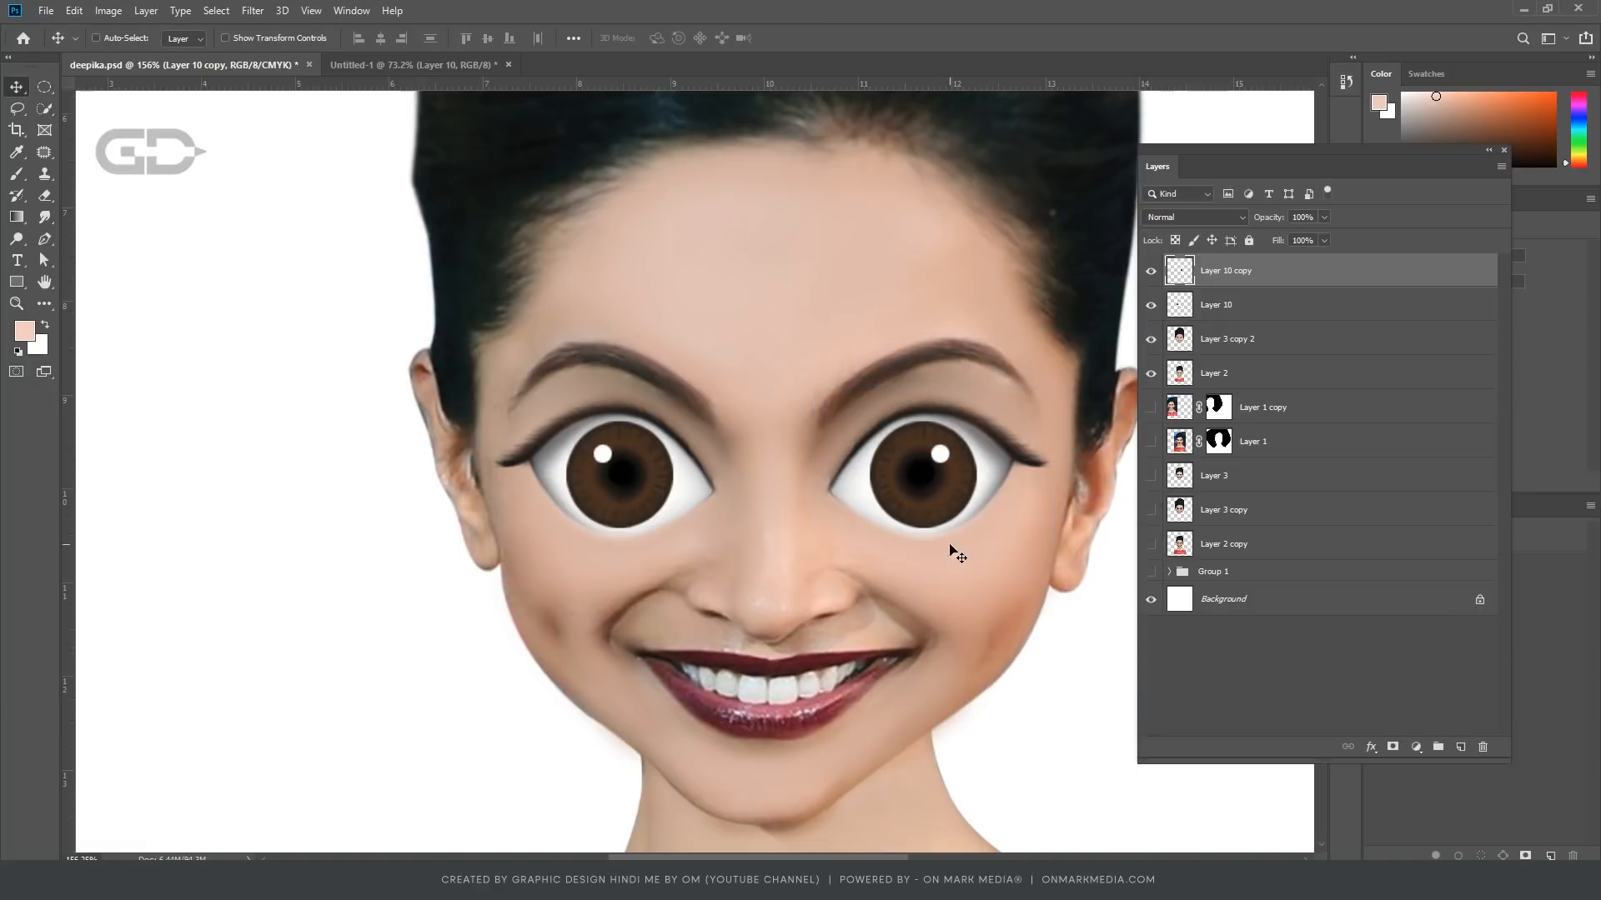
mouse_move(953, 527)
mouse_down()
mouse_move(946, 509)
mouse_move(945, 522)
mouse_up()
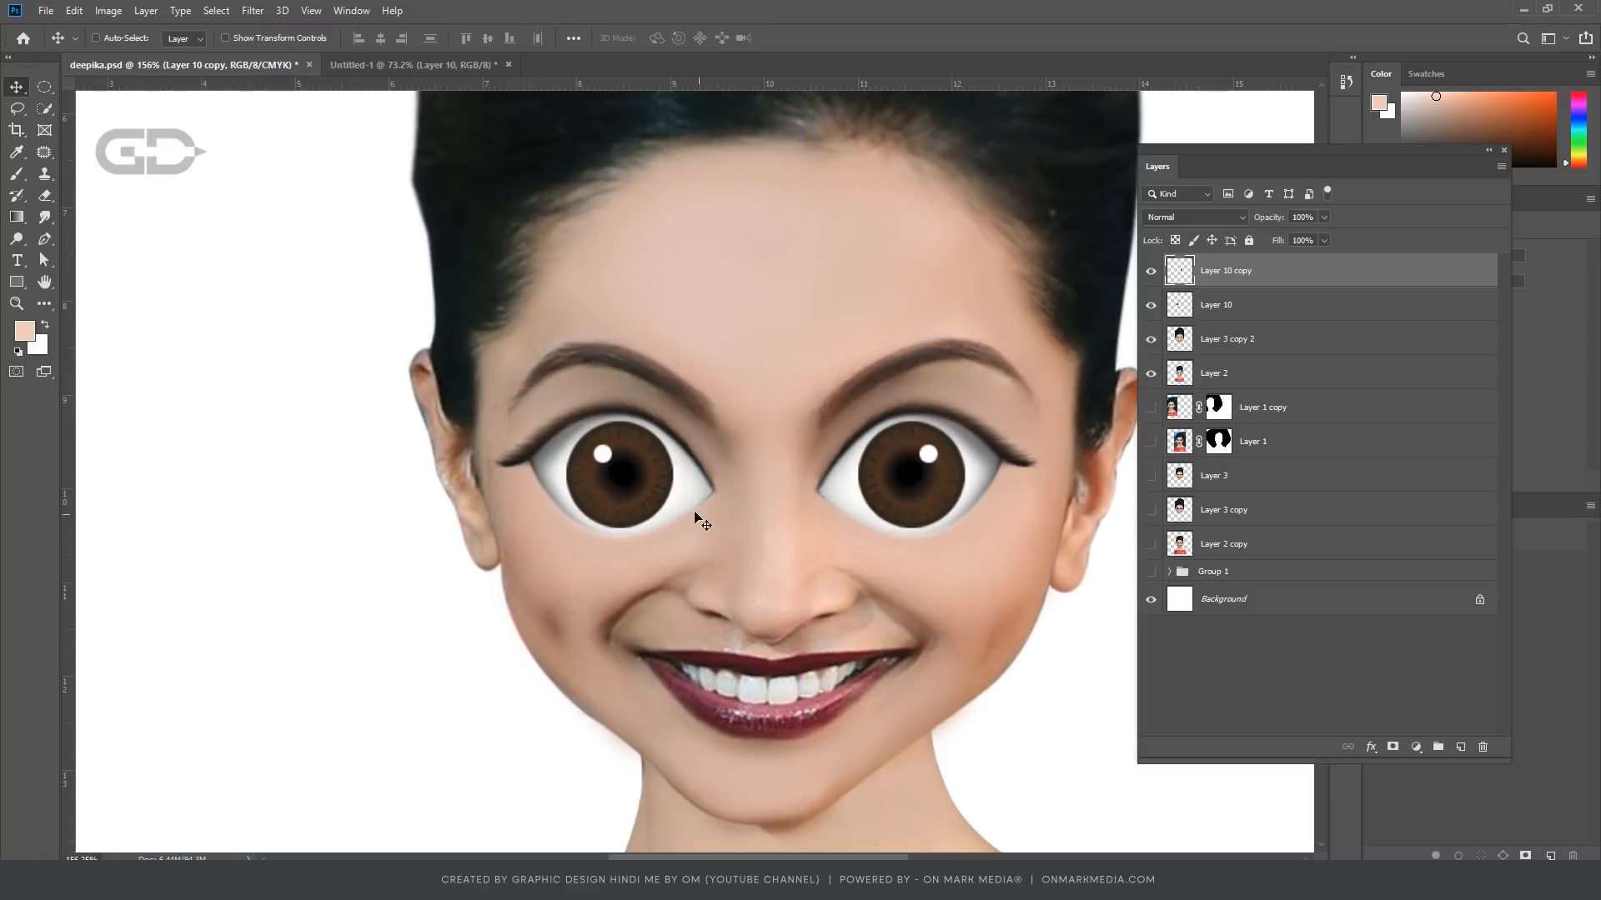
Step: Smooth the glossy lower lip on Layer 3 copy 2 with the Mixer Brush
ctrl+shift+click(657, 490)
ctrl+shift+click(657, 490)
scroll(655, 500, down, 7)
scroll(685, 537, up, 8)
right_click(712, 579)
click(720, 588)
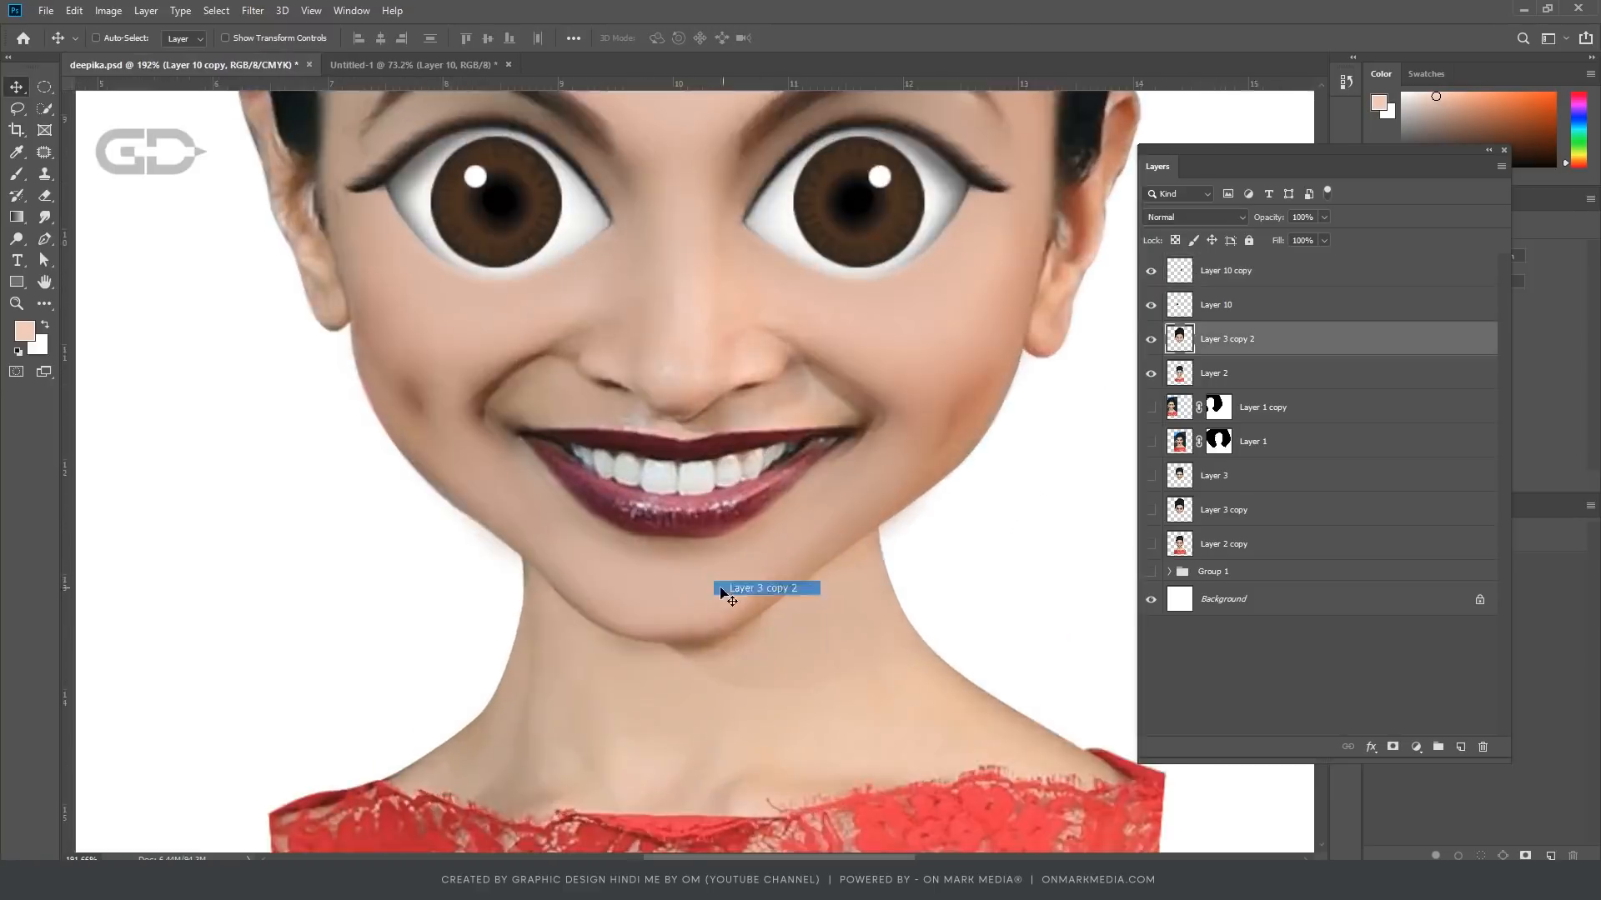
scroll(667, 538, up, 8)
right_click(17, 196)
right_click(17, 174)
click(78, 222)
key(bracketright)
mouse_move(642, 469)
mouse_down()
mouse_move(511, 450)
mouse_move(625, 465)
mouse_up()
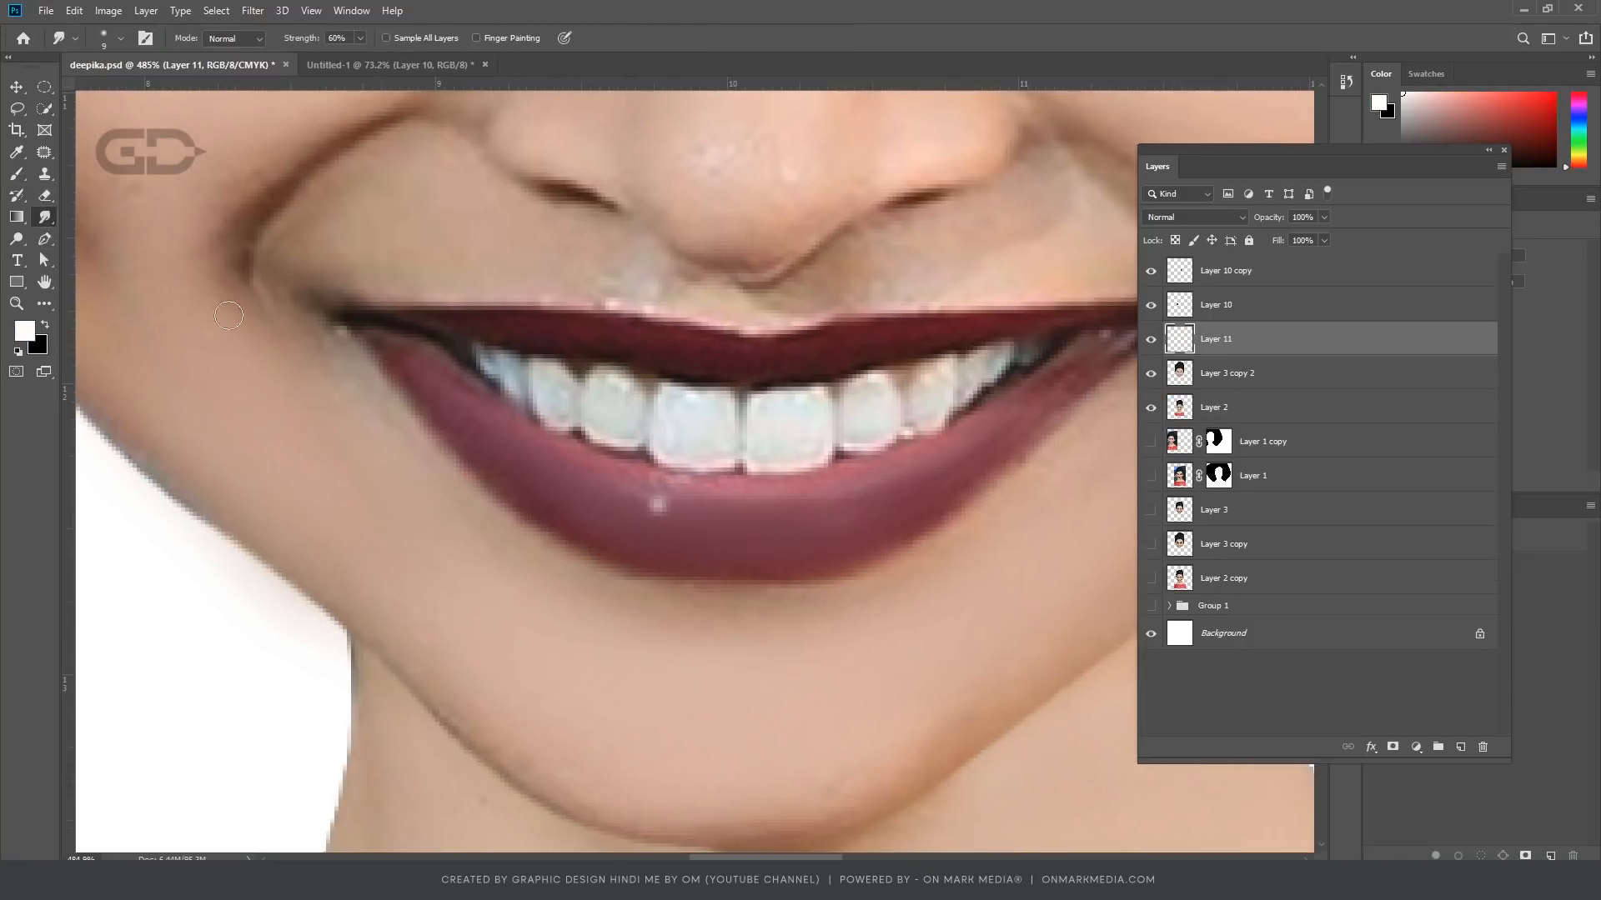
Step: Paint a white highlight on the lower lip on Layer 11 and blend it along the lip with Smudge at 60% strength
mouse_move(671, 507)
mouse_down()
mouse_move(630, 494)
mouse_move(707, 505)
mouse_move(616, 510)
mouse_up()
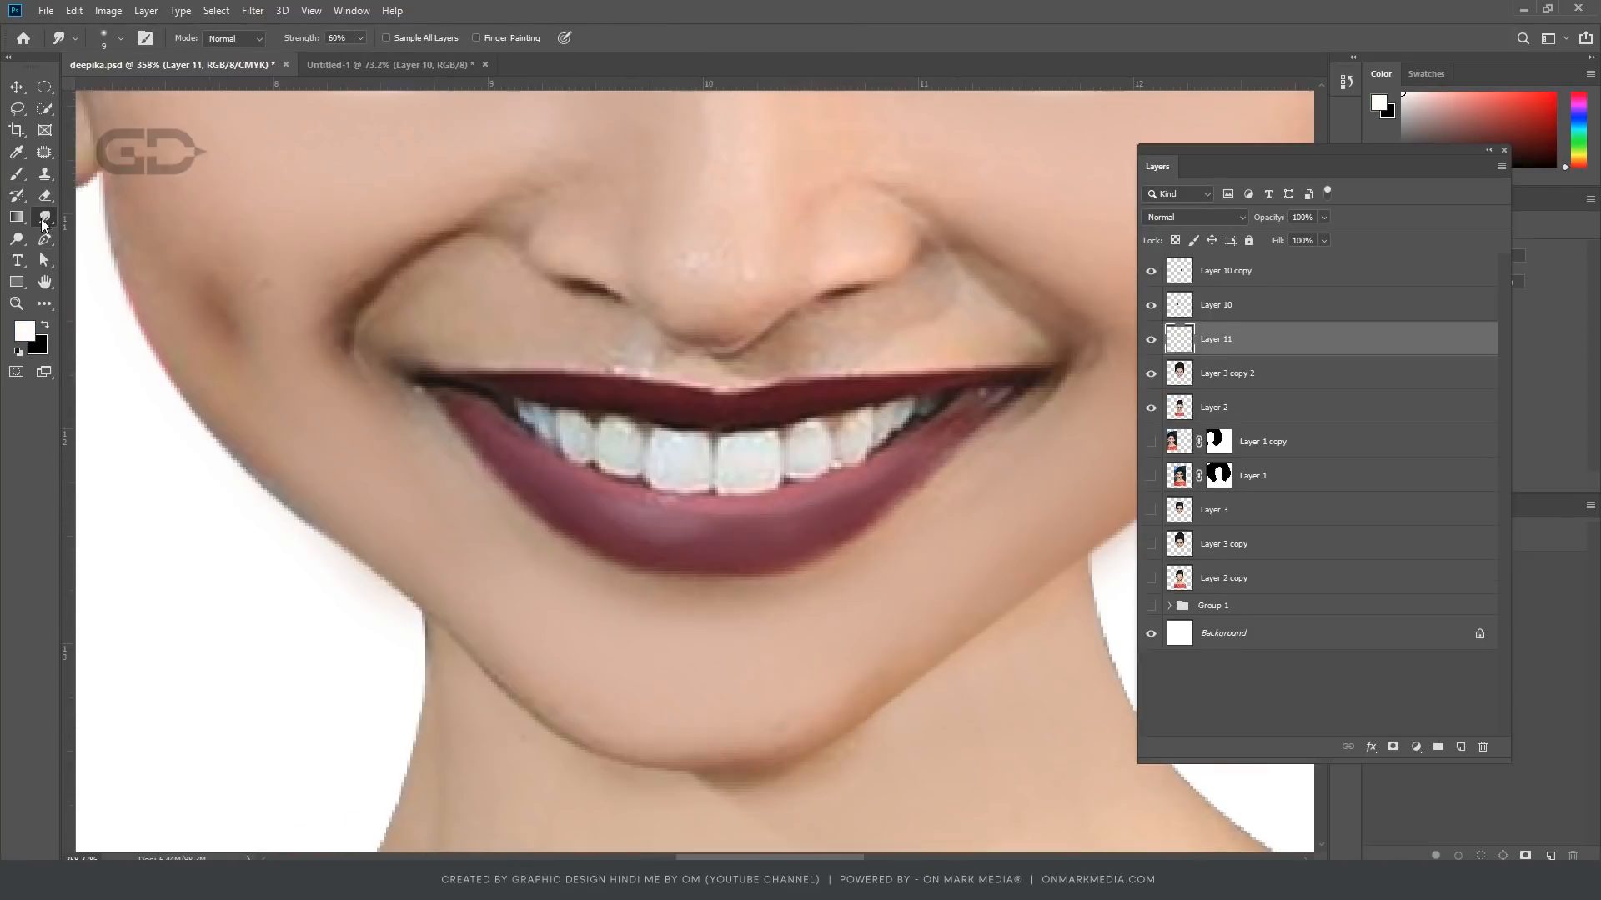
scroll(656, 527, down, 3)
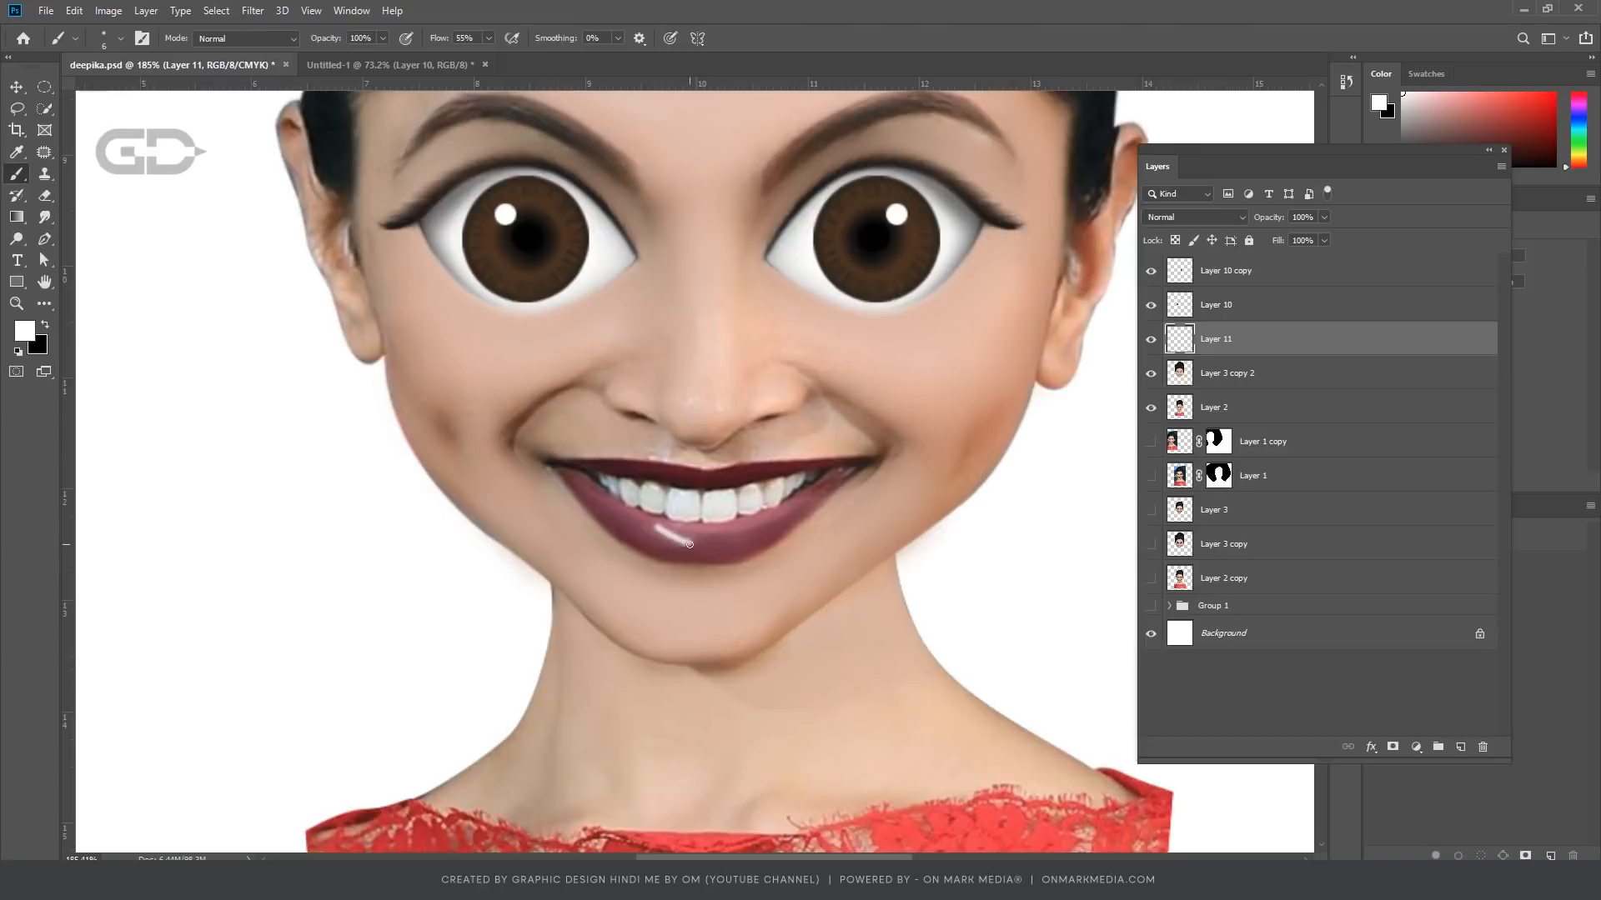
scroll(690, 544, up, 2)
key(r)
scroll(678, 558, up, 3)
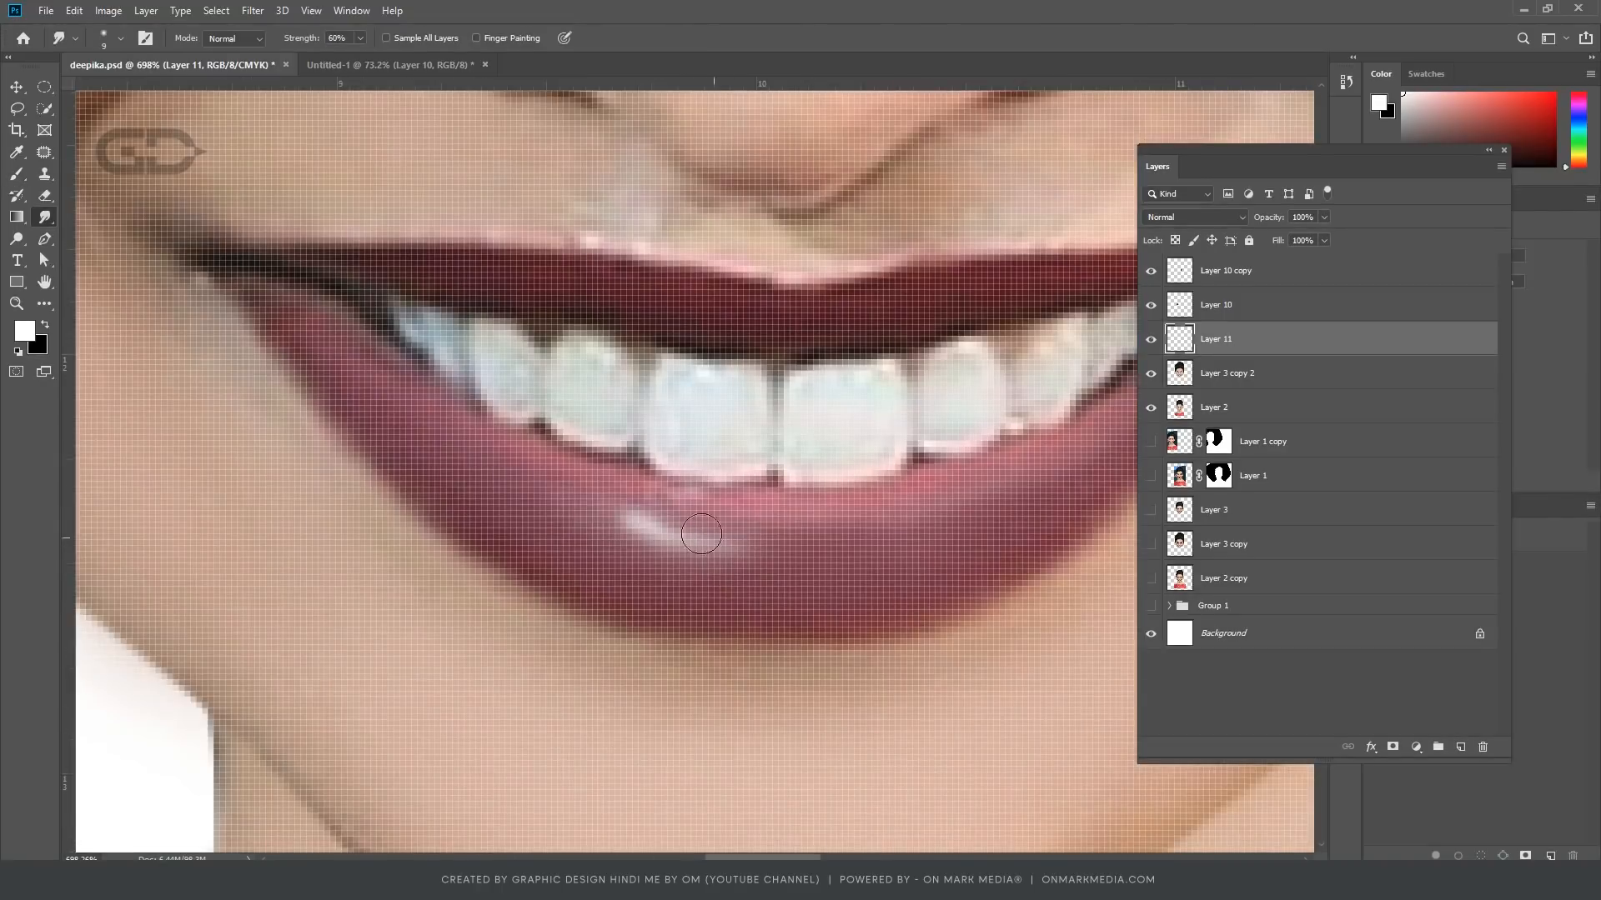
scroll(671, 538, down, 1)
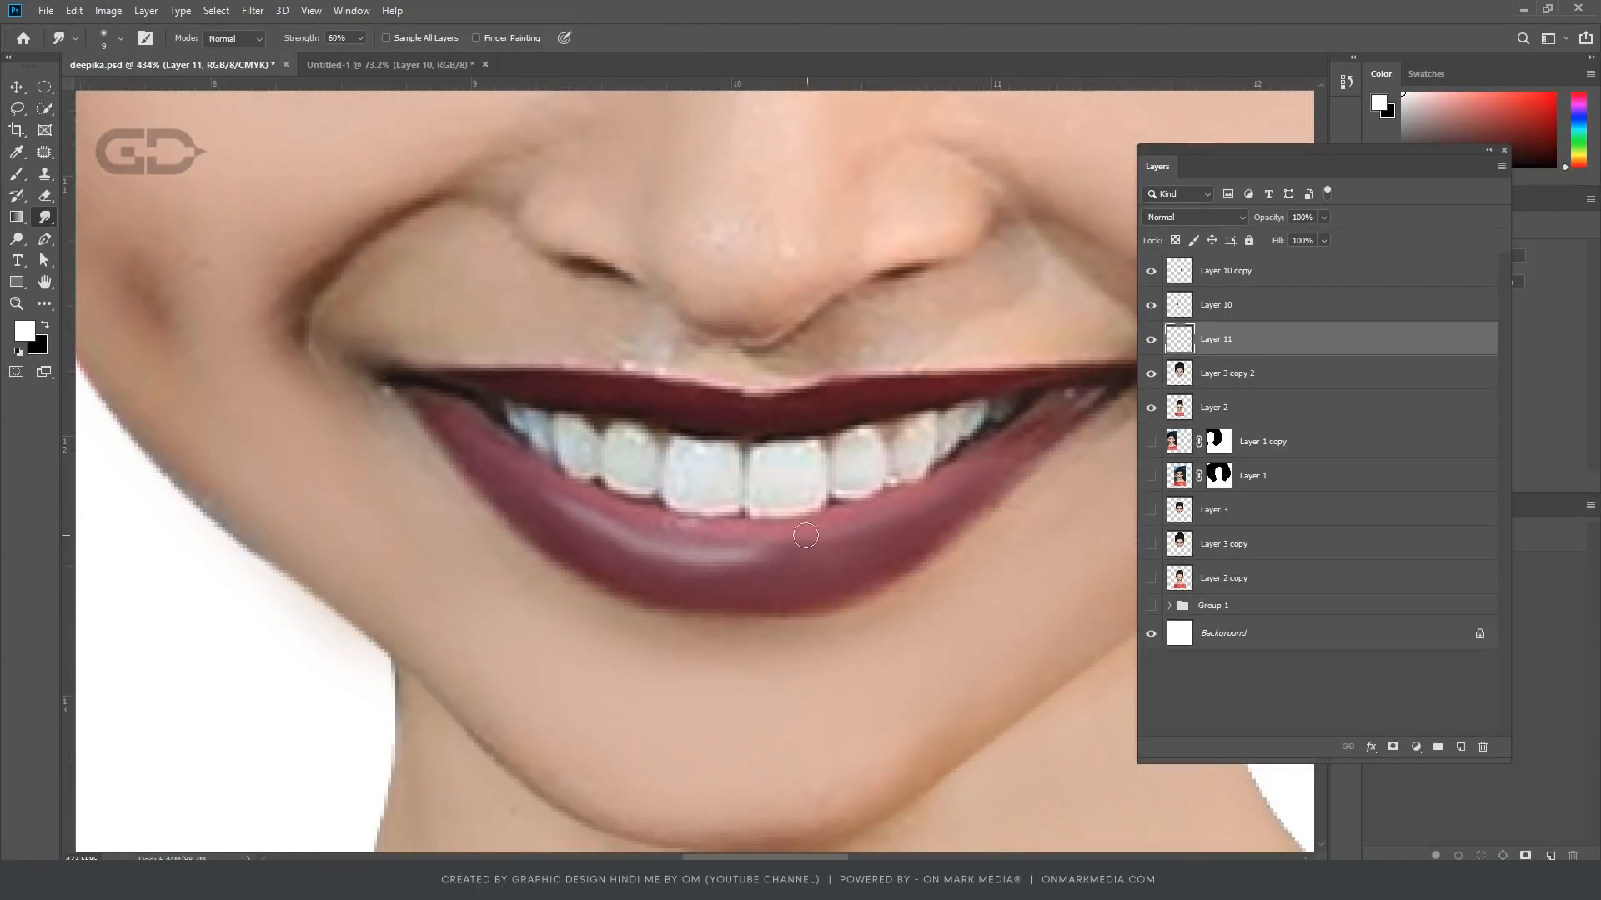
key(ctrl+0)
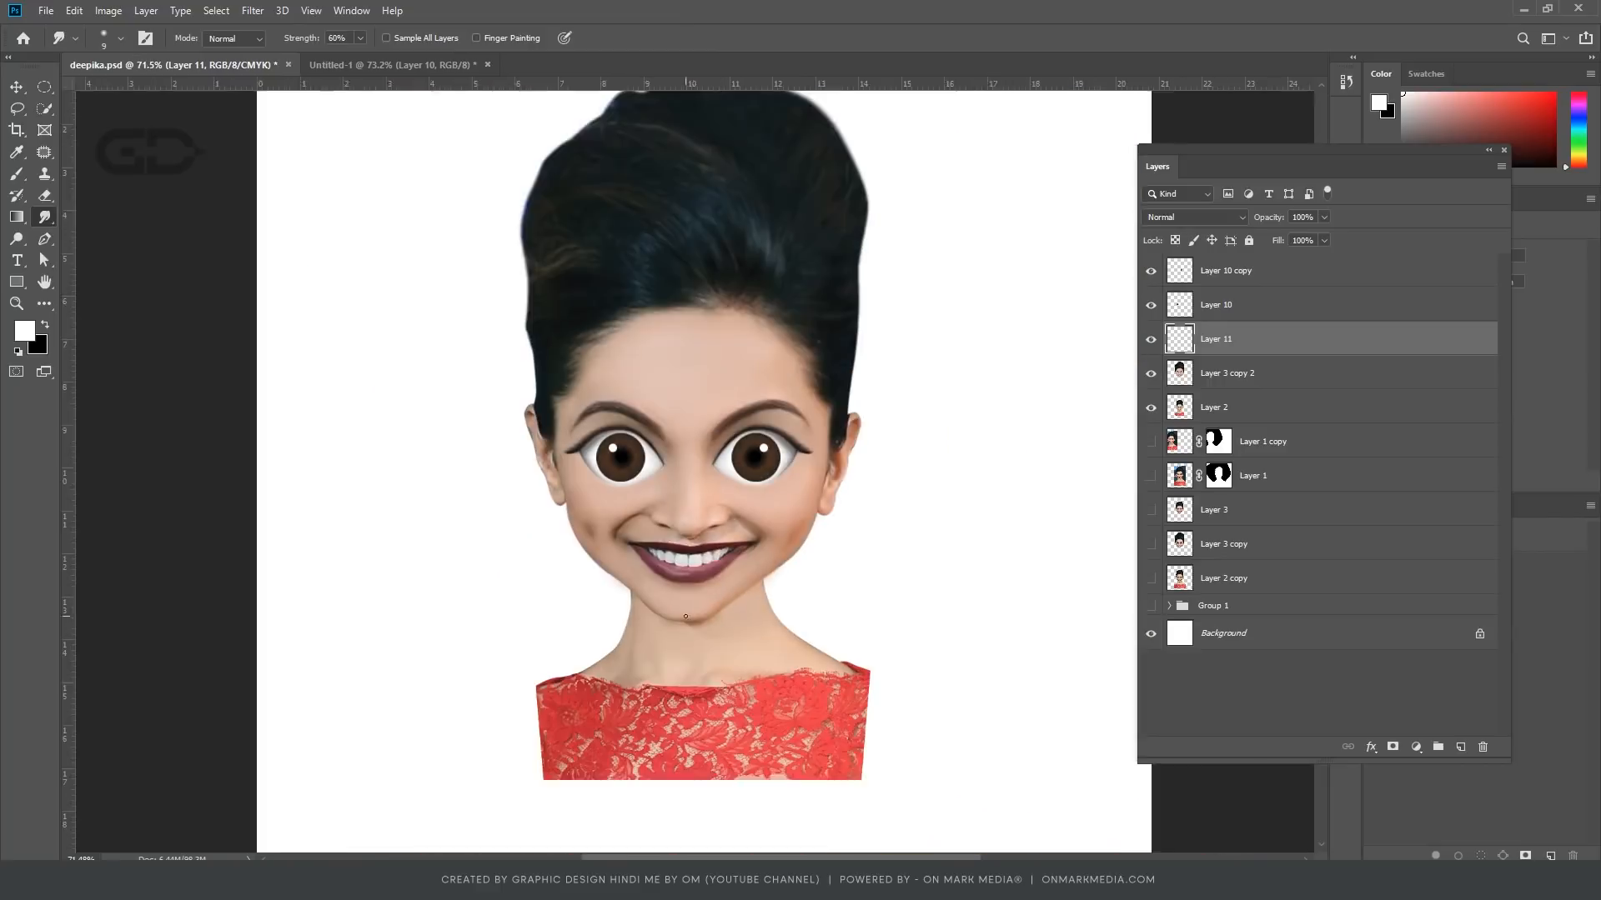
Step: Sample the cheek skin and smooth the smile fold, the skin above the upper lip and the nose with a 25 px Mixer Brush
scroll(621, 550, up, 5)
right_click(17, 173)
click(83, 225)
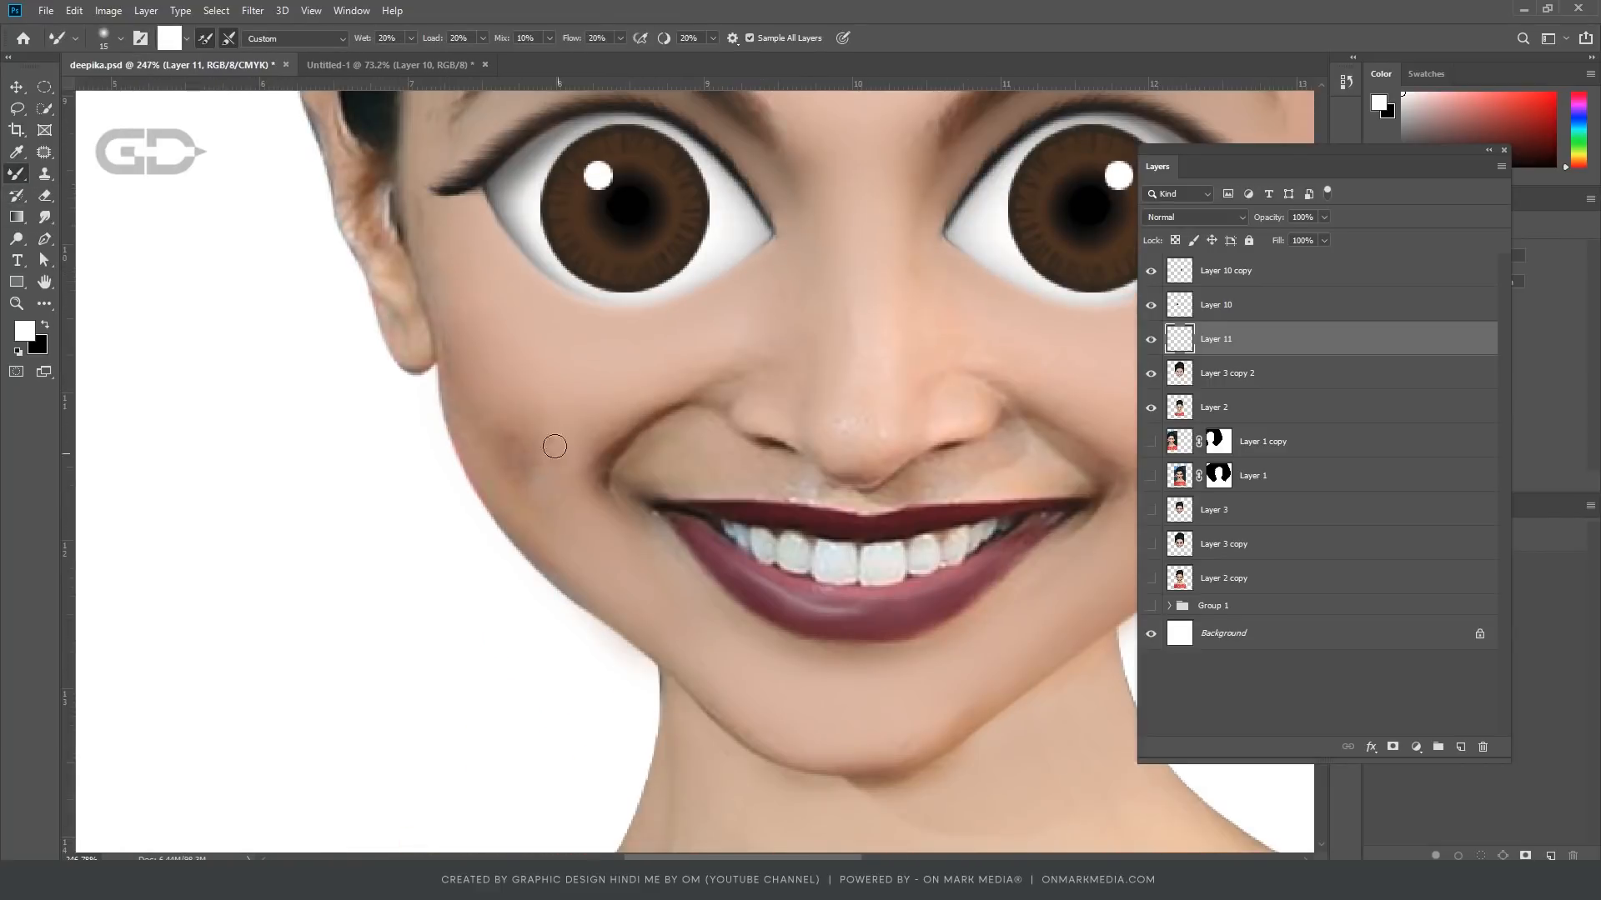
key(bracketright)
alt+click(567, 442)
drag(680, 425, 623, 490)
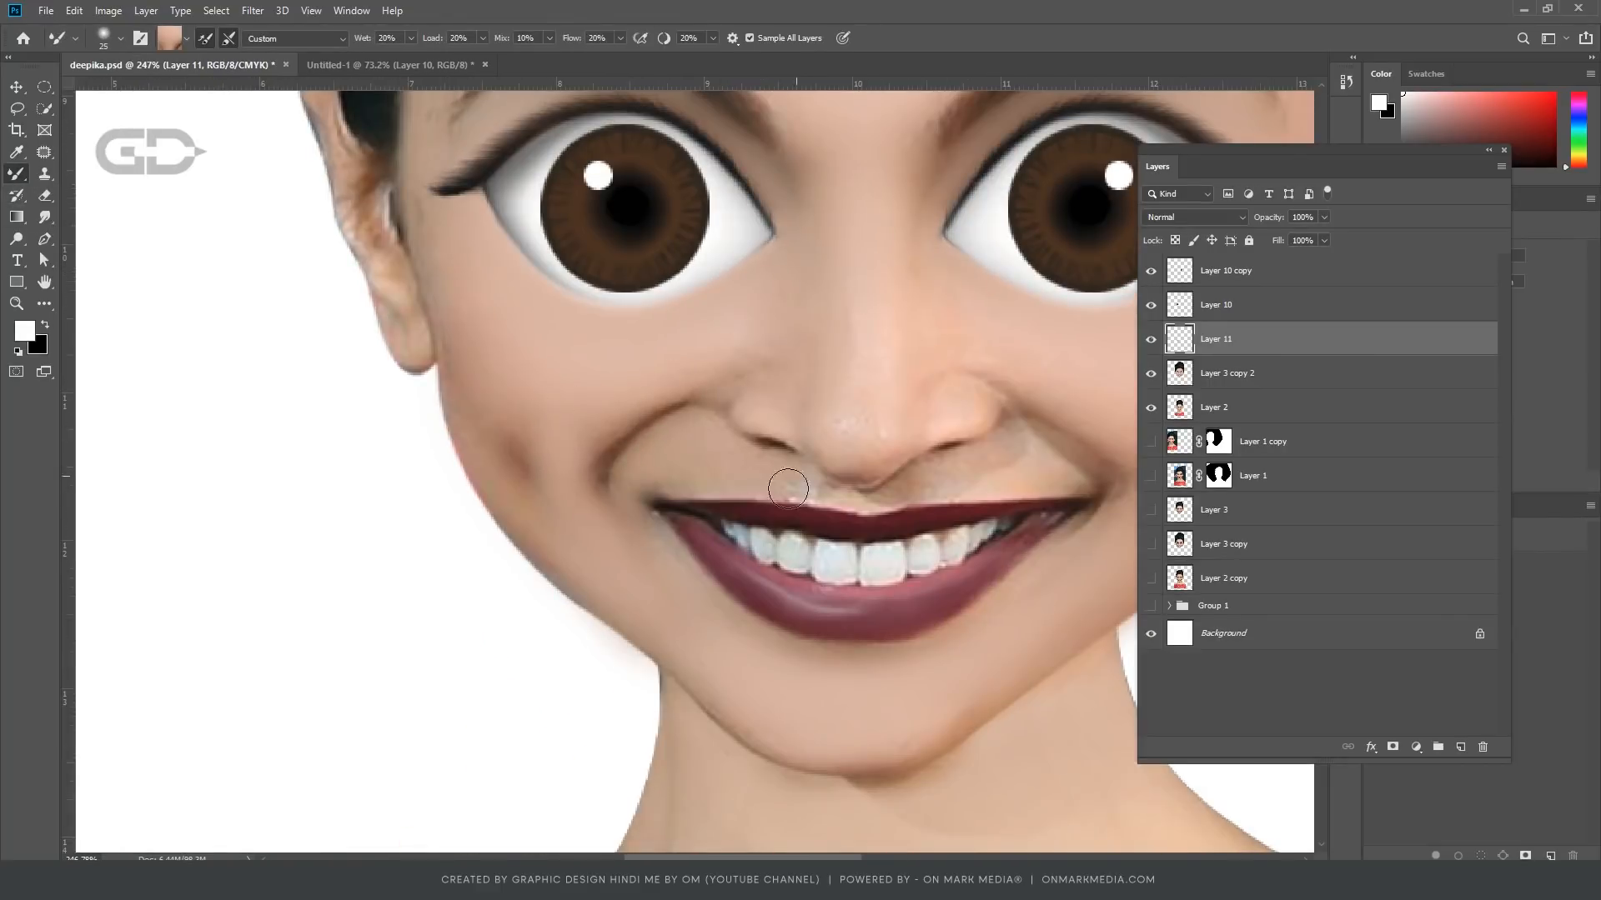
drag(786, 489, 876, 500)
drag(840, 422, 869, 427)
drag(856, 325, 858, 391)
scroll(849, 402, down, 7)
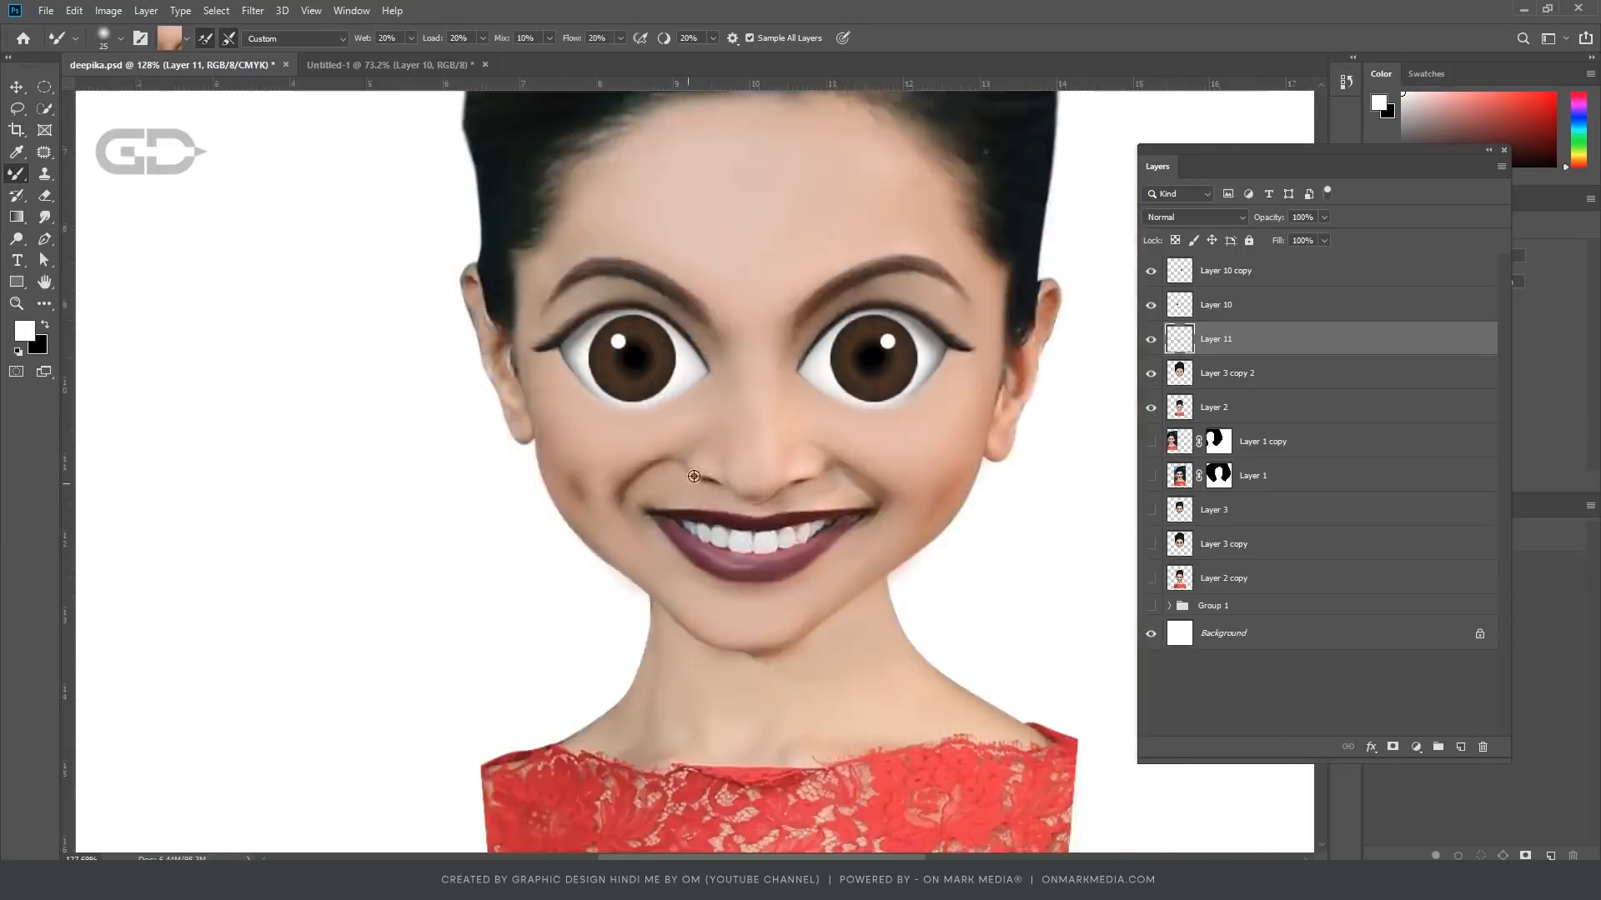
Step: Smooth the skin along the underside of the nose with a much smaller Mixer Brush
scroll(805, 458, up, 4)
scroll(783, 546, up, 9)
key(bracketleft)
key(bracketleft)
key(bracketleft)
key(bracketleft)
key(bracketleft)
key(bracketleft)
drag(716, 517, 652, 512)
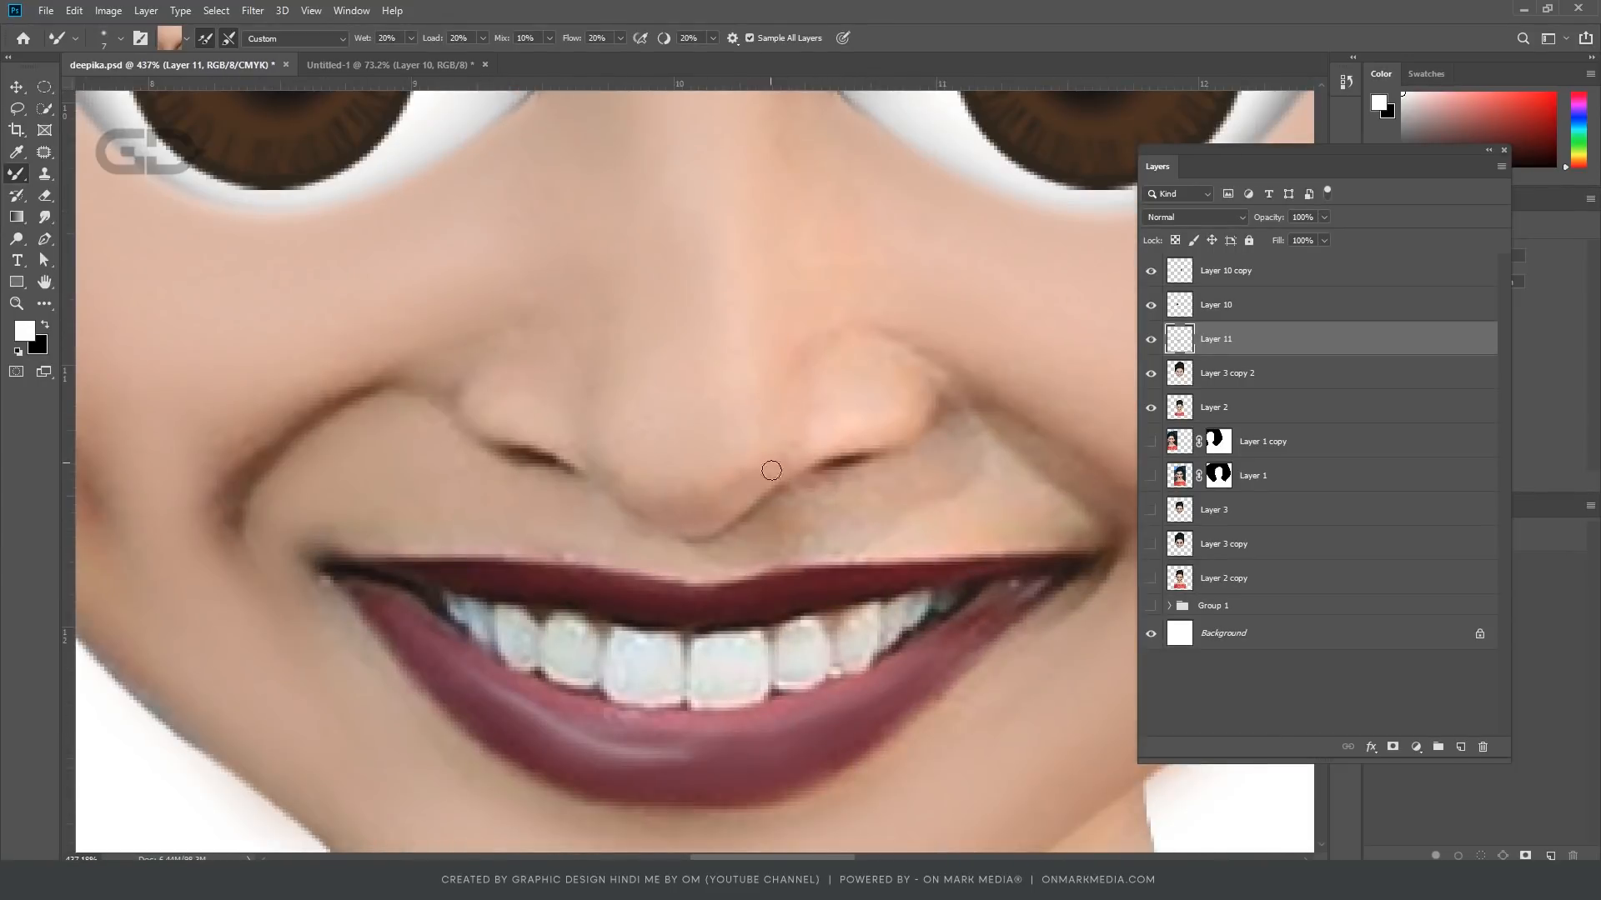
Step: Try smudging the nostril's dark edge toward the nose tip on Layer 11 with the Smudge strength at 21%
click(45, 217)
click(360, 39)
drag(355, 64, 331, 63)
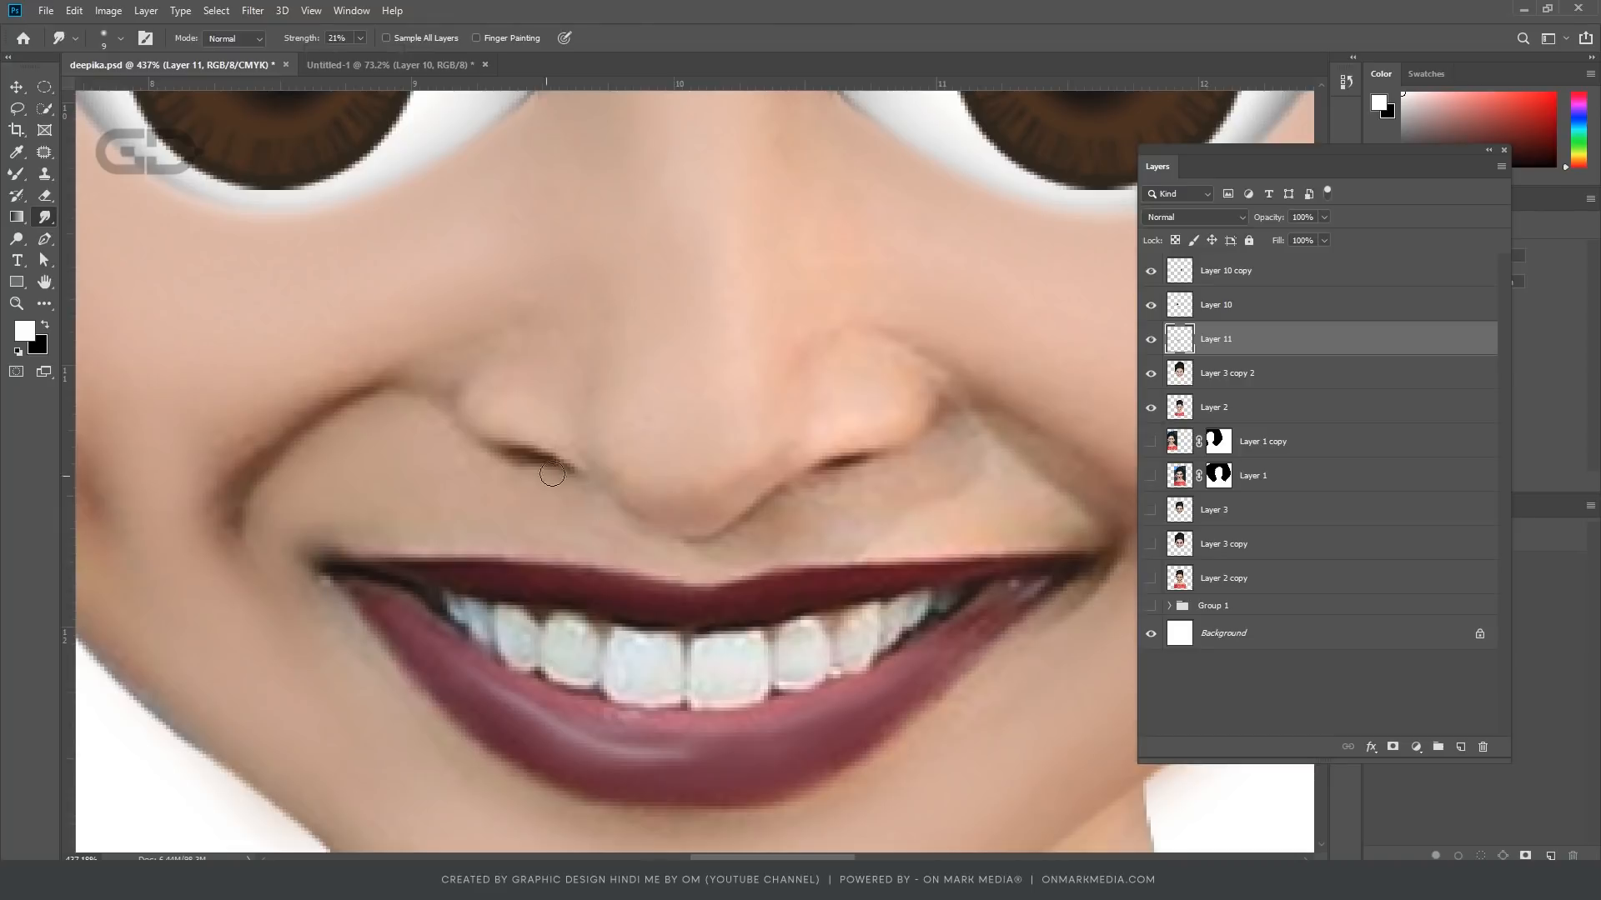
drag(560, 469, 640, 478)
key(ctrl+z)
Step: Set the Smudge strength to 73% and extend the nostril's dark edge toward the nose tip on Layer 3 copy 2
click(360, 38)
drag(360, 61, 406, 62)
scroll(378, 419, up, 2)
key(alt+bracketleft)
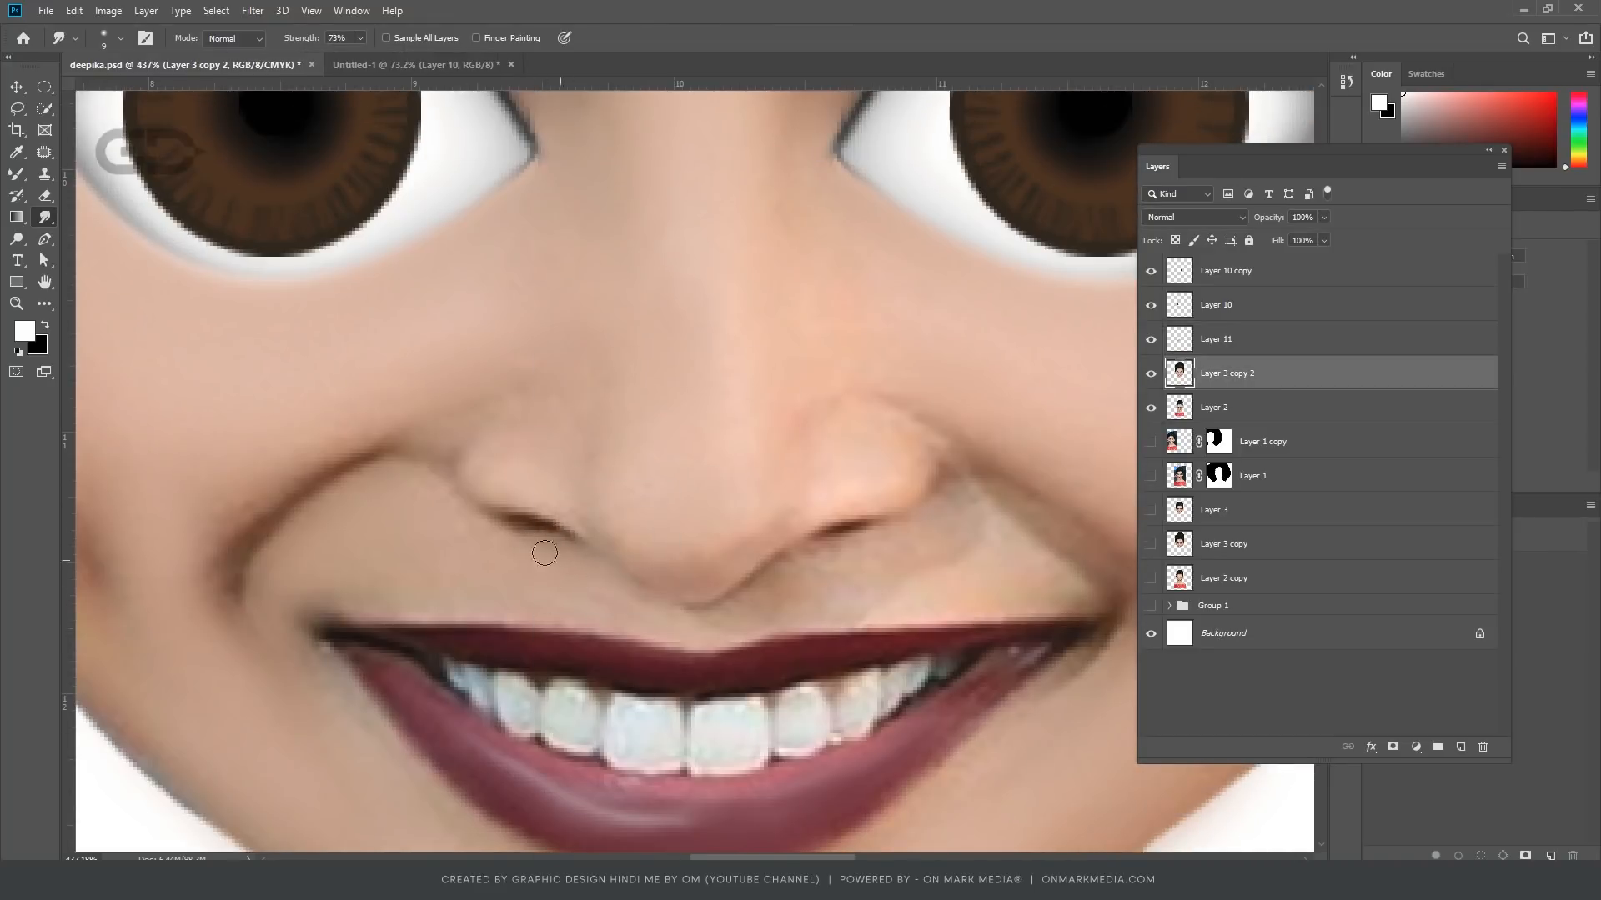
drag(552, 528, 597, 553)
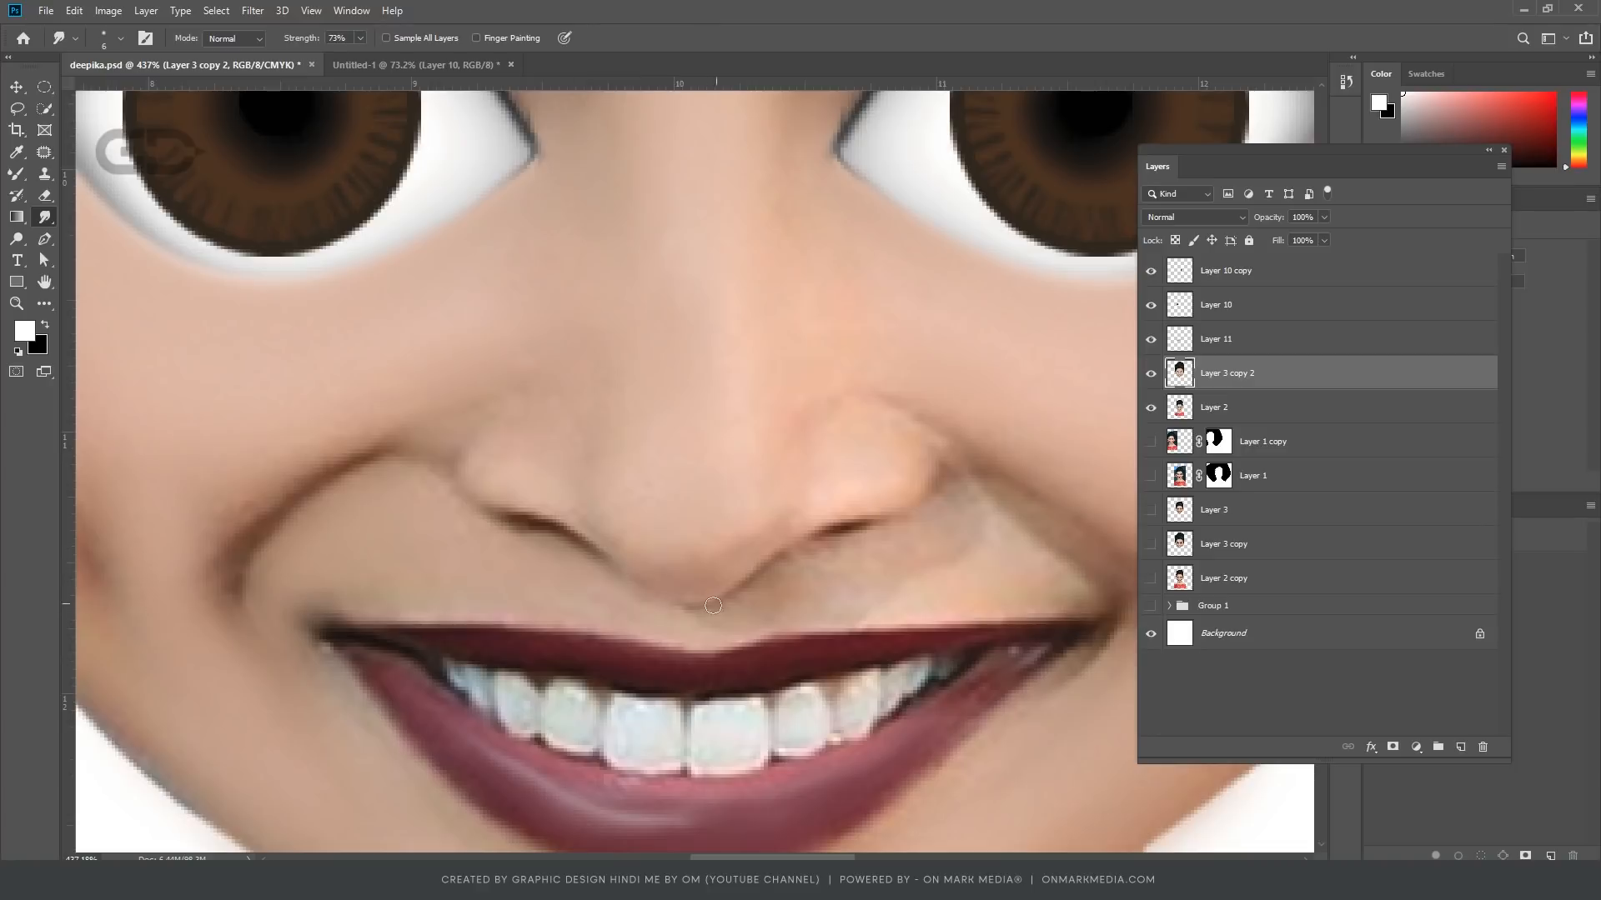
Step: Smudge the nose's lower contour and the skin between nose and upper lip smooth on Layer 11
right_click(762, 602)
key(Escape)
key(alt+bracketright)
mouse_move(568, 557)
mouse_down()
mouse_move(639, 612)
mouse_move(617, 599)
mouse_move(692, 606)
mouse_up()
key(bracketleft)
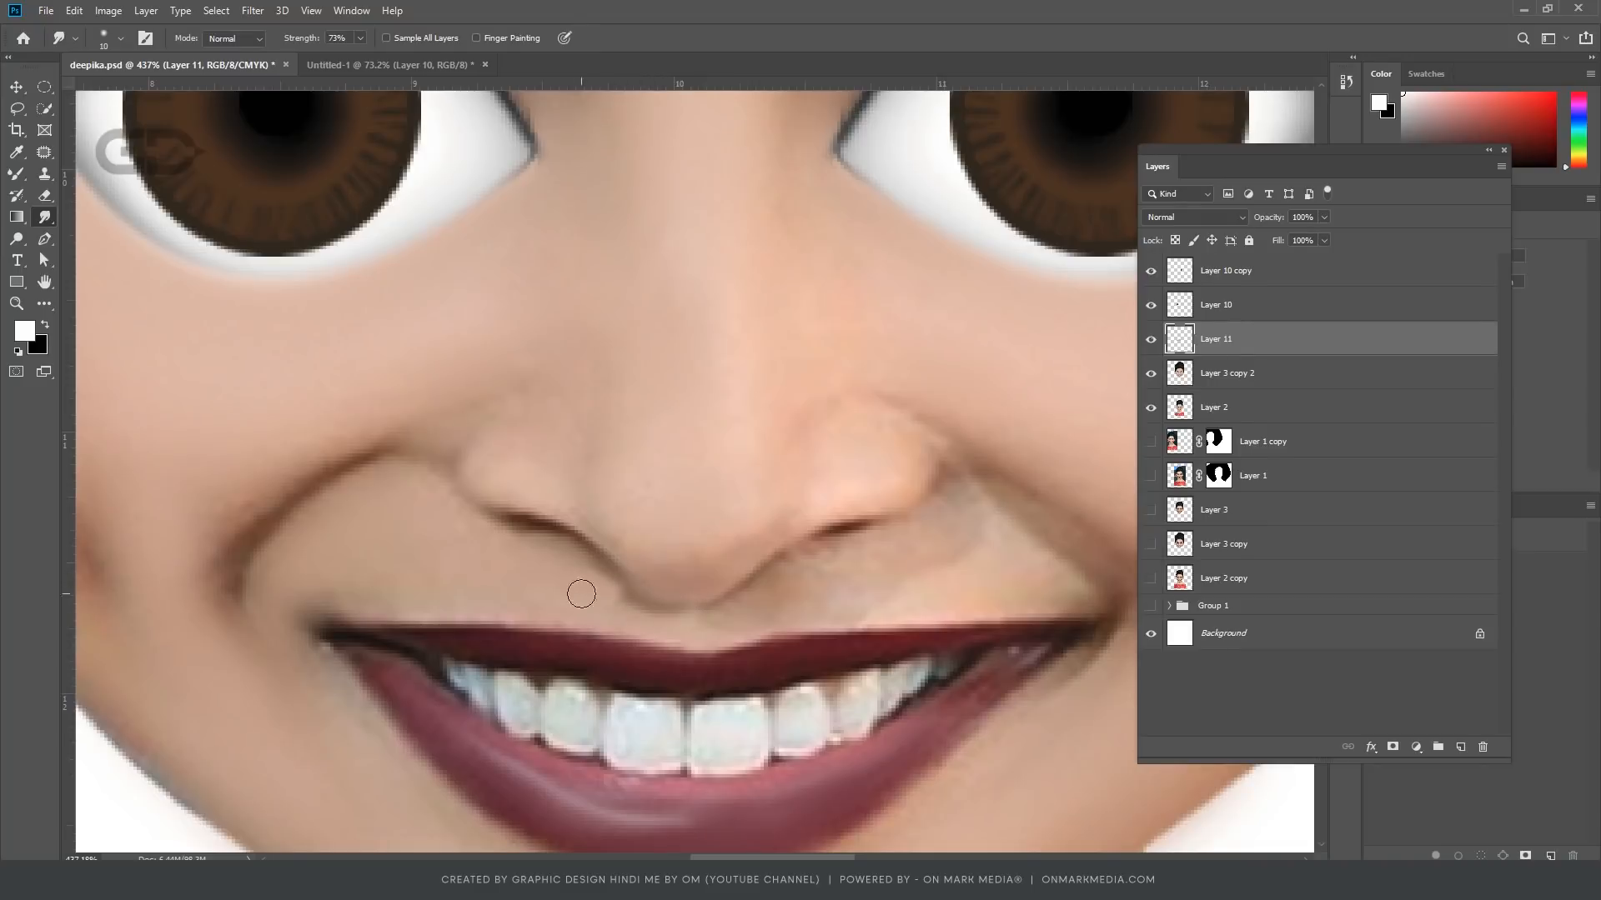
mouse_move(581, 593)
mouse_down()
mouse_move(662, 620)
mouse_move(738, 619)
mouse_up()
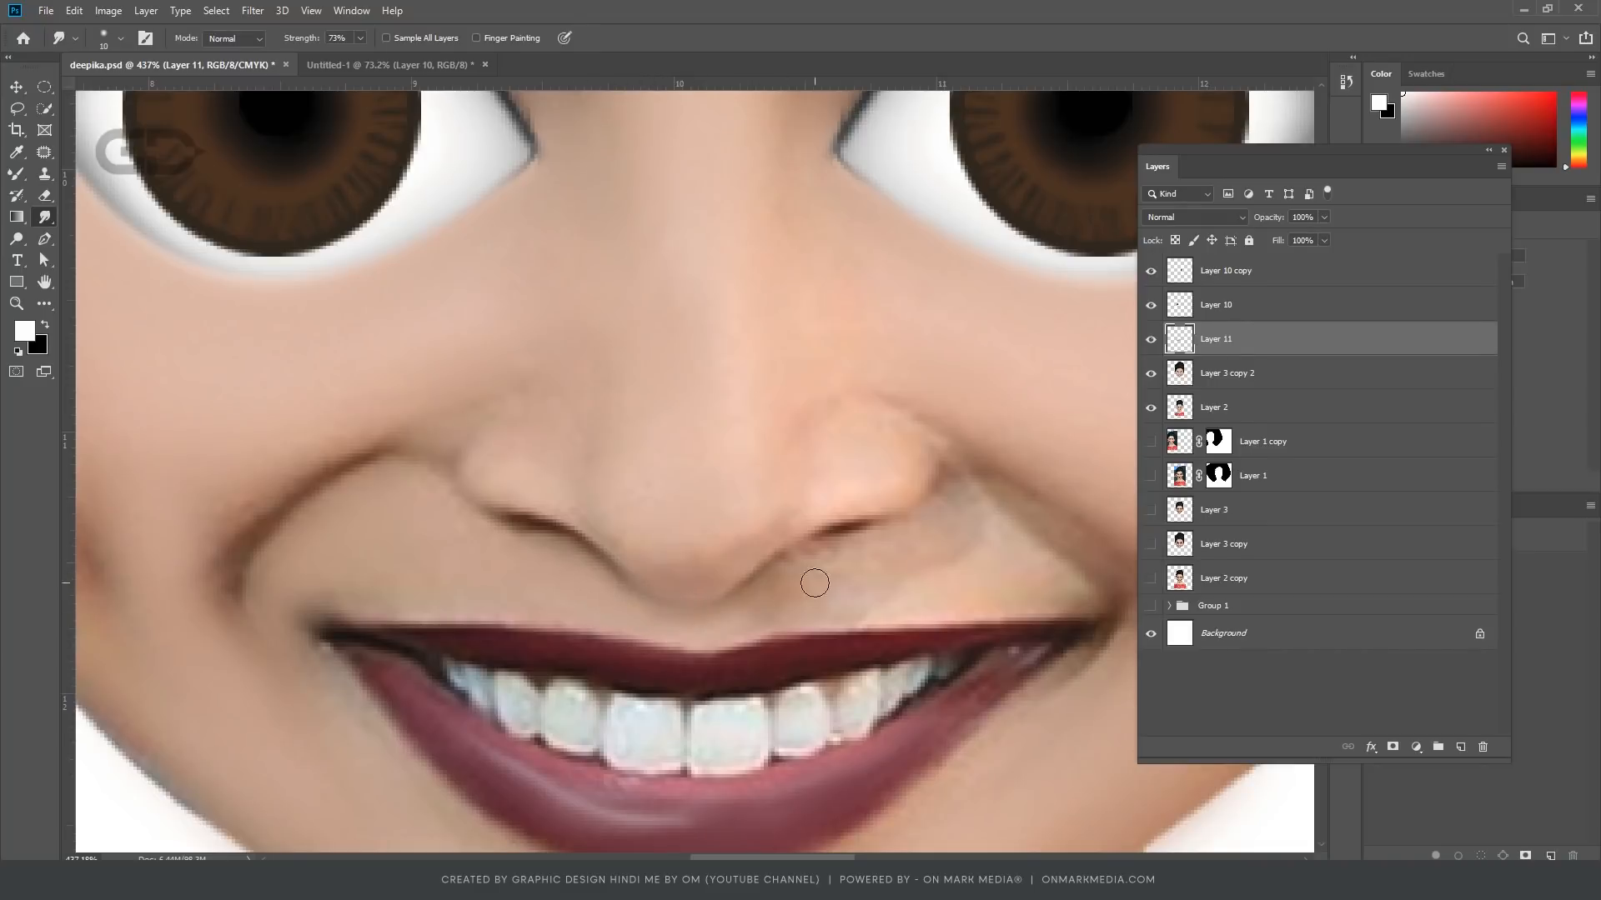
drag(874, 606, 923, 598)
scroll(719, 597, down, 7)
scroll(630, 525, up, 5)
scroll(621, 544, up, 3)
scroll(606, 583, down, 3)
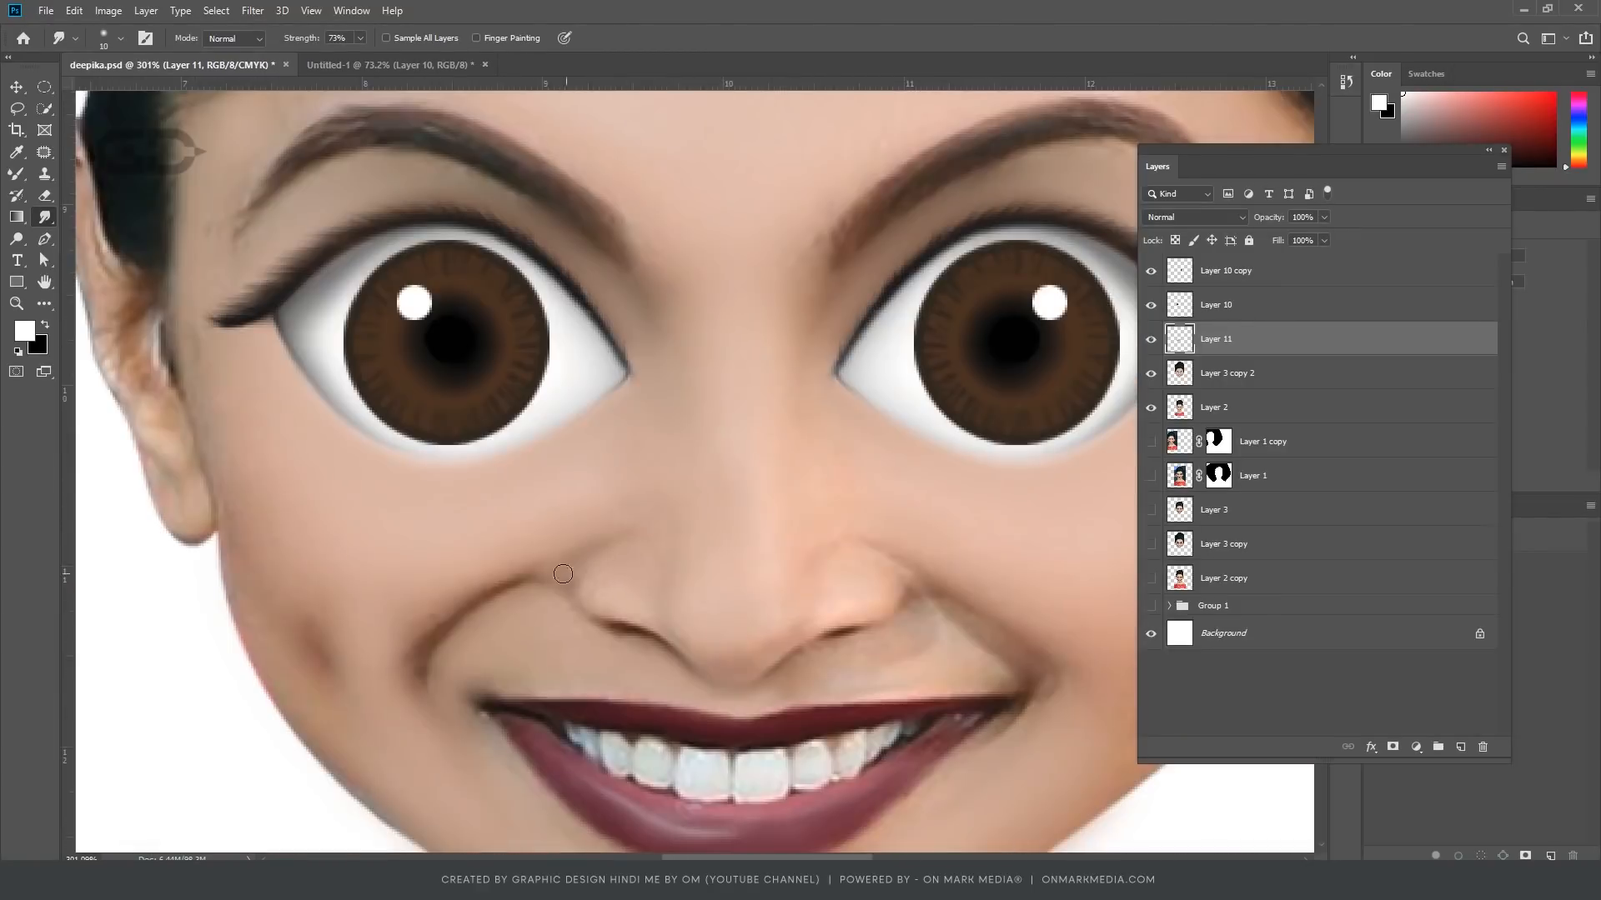
Step: Set the Smudge strength to 28%, soften the smile fold beside the nostril and select Layer 3 copy 2
key(2)
key(8)
drag(928, 602, 962, 608)
scroll(926, 708, down, 2)
key(alt+bracketleft)
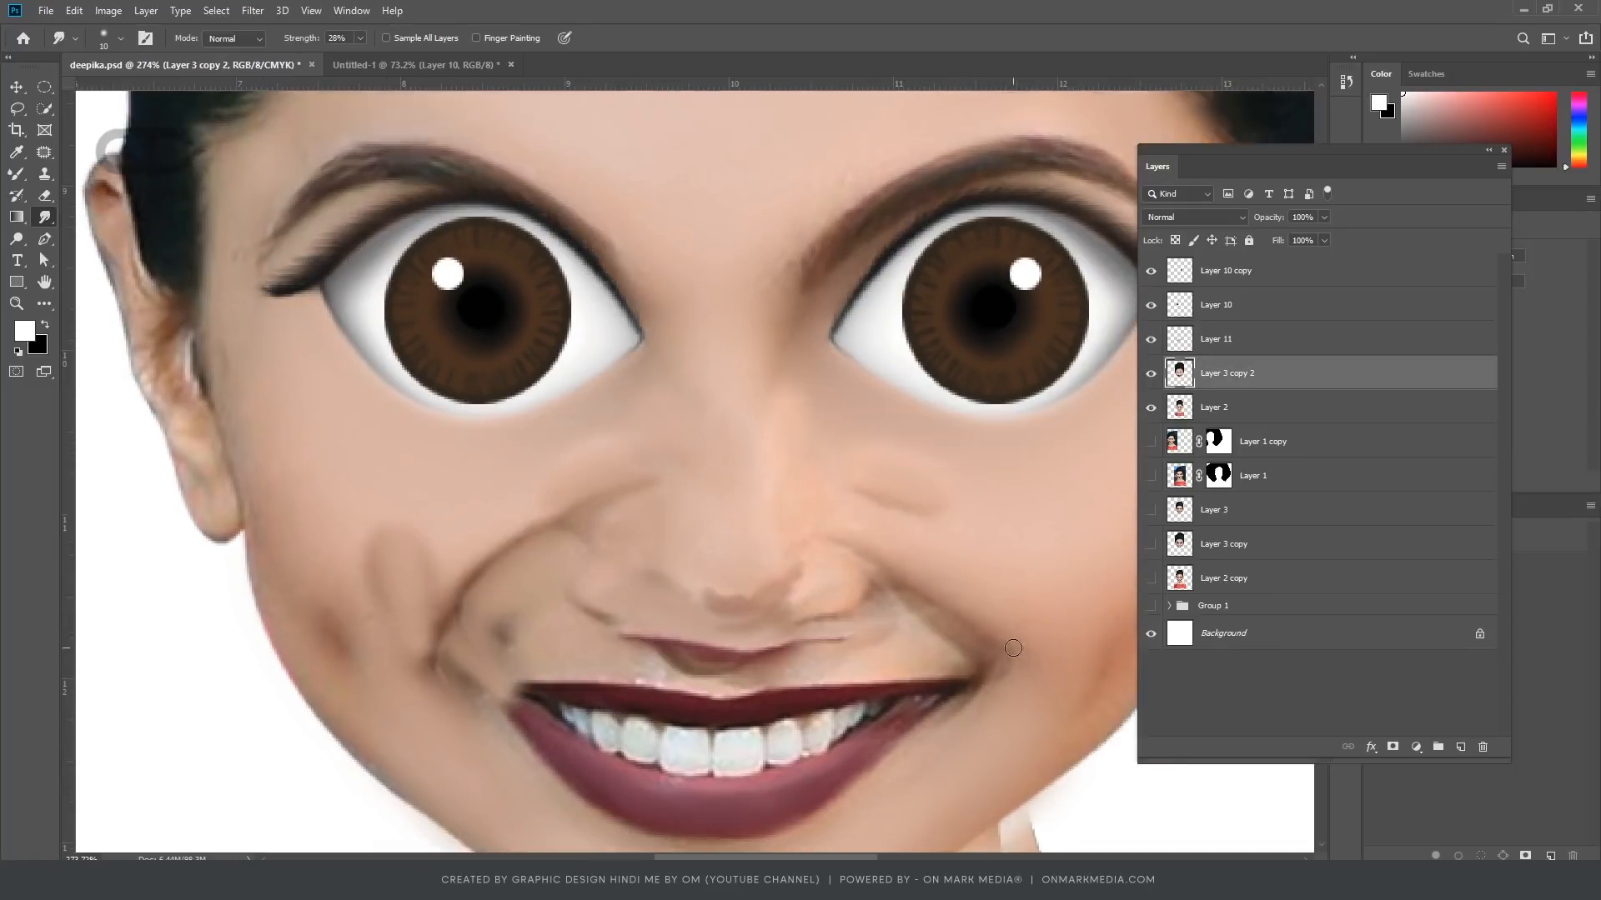
Step: Merge Layer 11, Layer 3 copy 2 and Layer 2 into Layer 10 and try a soft white brush highlight on the nose tip
key(b)
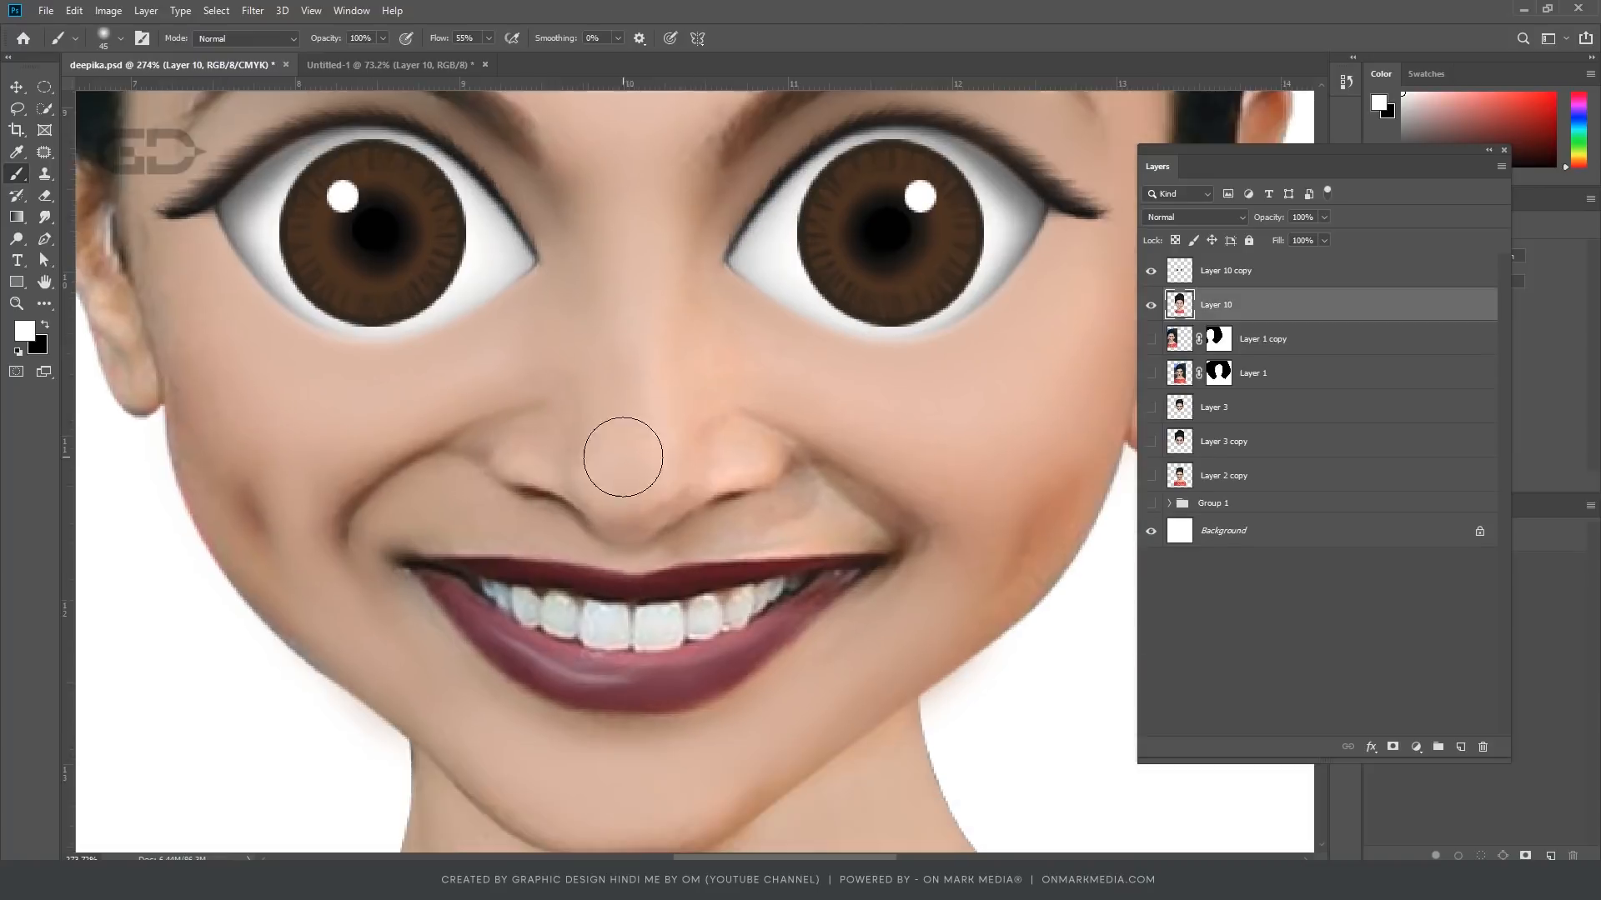
scroll(688, 475, down, 6)
scroll(667, 492, up, 5)
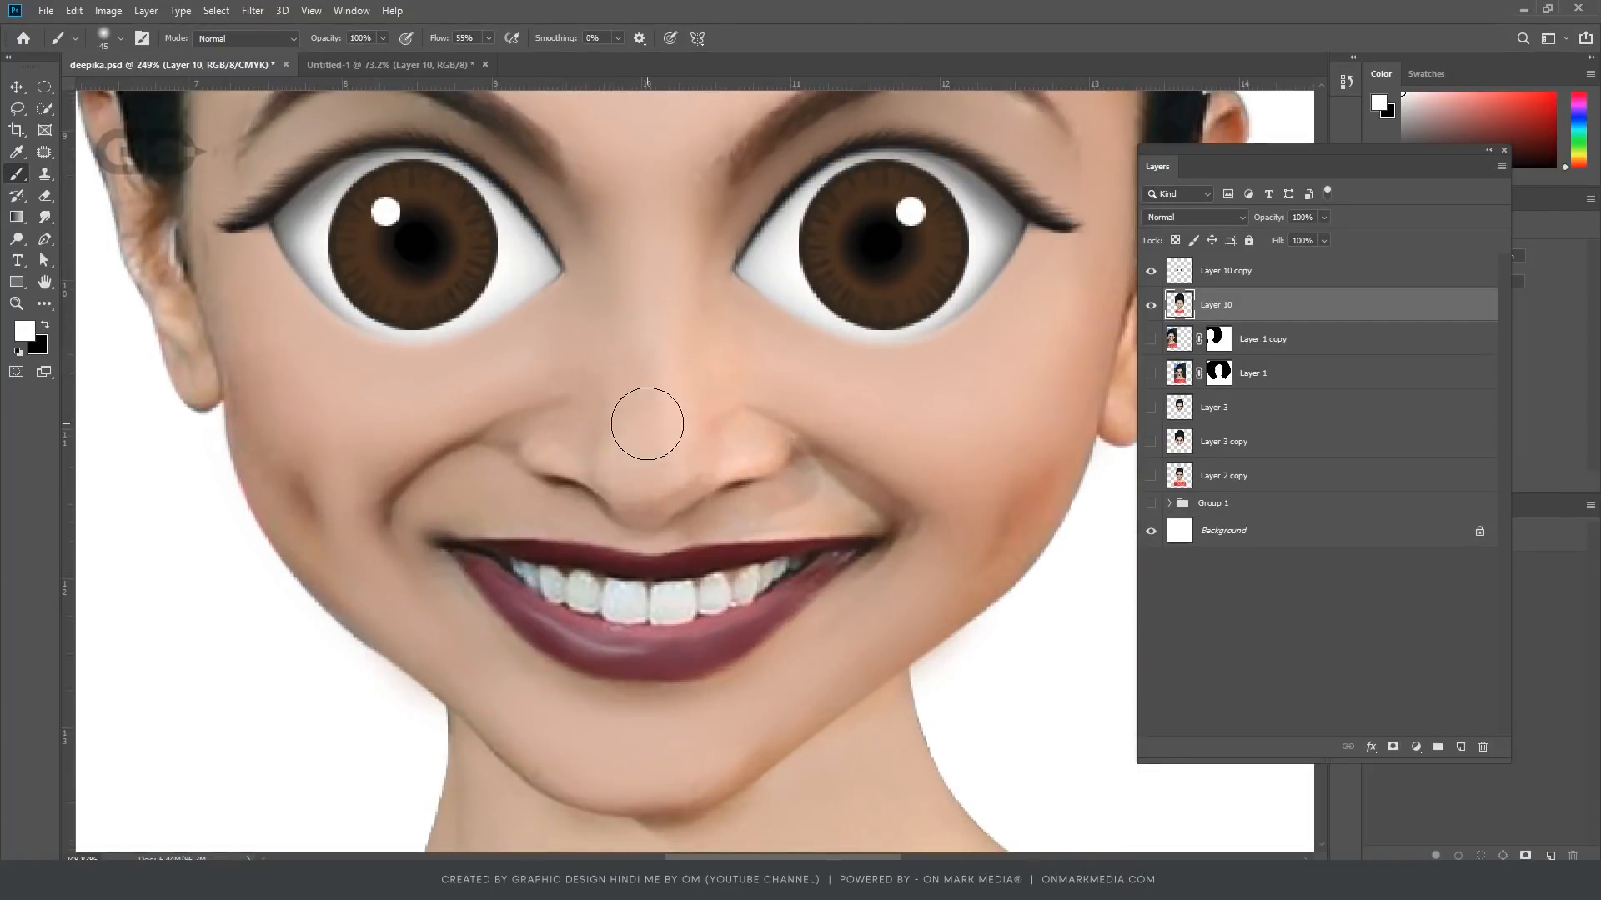
key(bracketright)
key(bracketright)
key(bracketright)
key(bracketright)
scroll(669, 450, down, 4)
key(bracketleft)
key(bracketleft)
key(bracketleft)
click(664, 446)
scroll(646, 450, up, 2)
click(679, 450)
scroll(740, 496, down, 9)
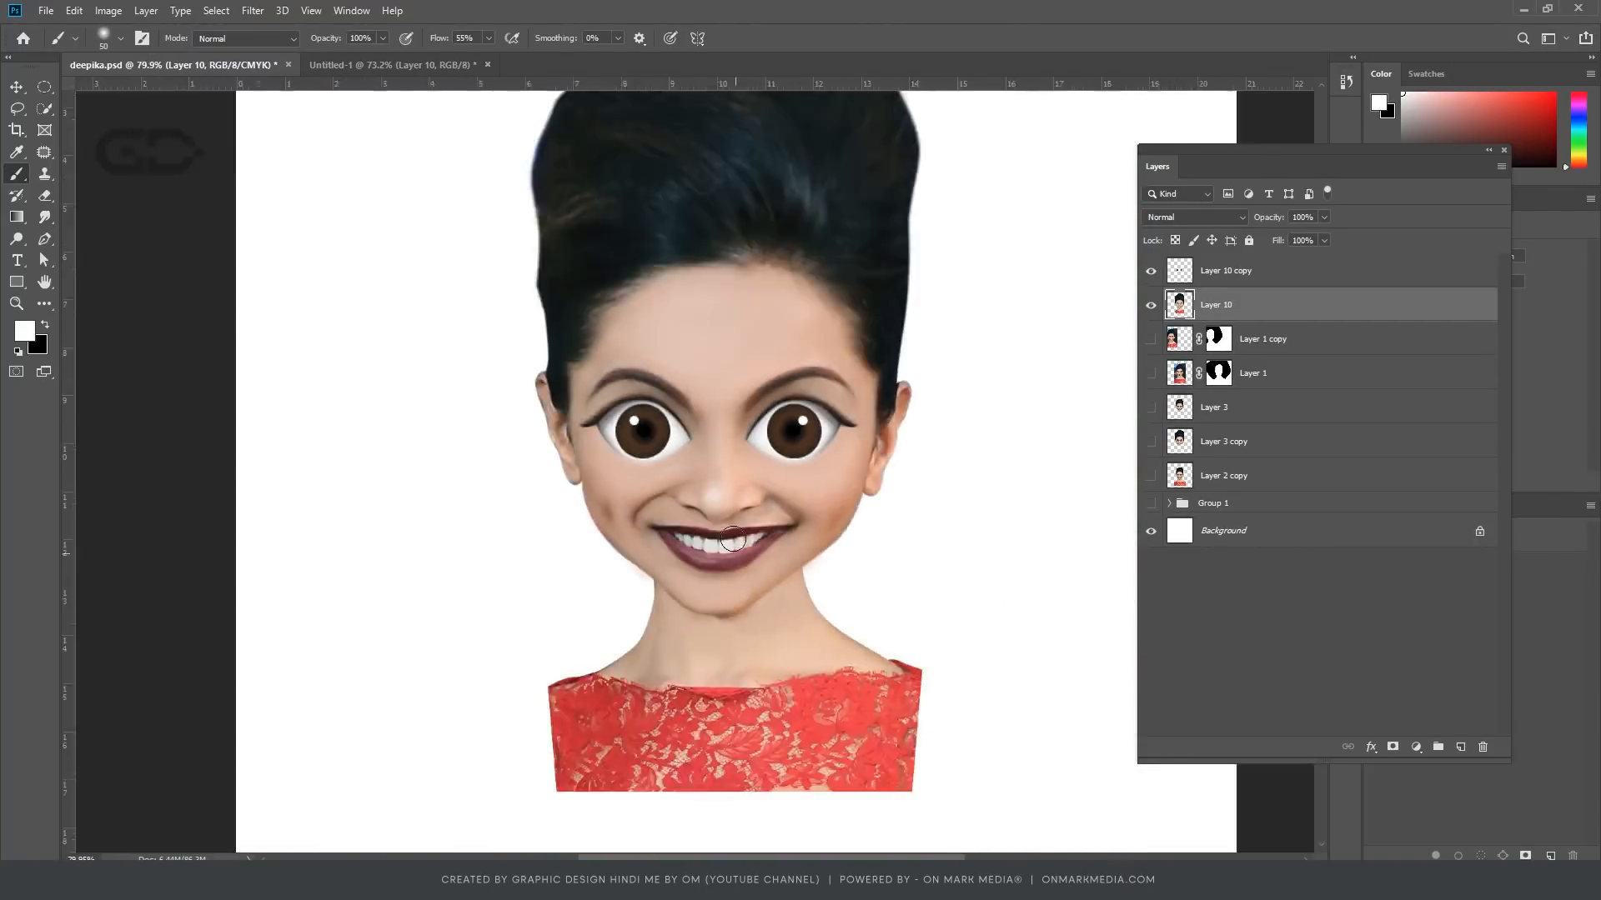
Step: Dab a soft white highlight on the nose tip on a new layer and smudge it up the nose bridge at 28% strength
scroll(704, 459, up, 8)
key(ctrl+alt+shift+n)
click(721, 519)
key(r)
scroll(749, 521, up, 4)
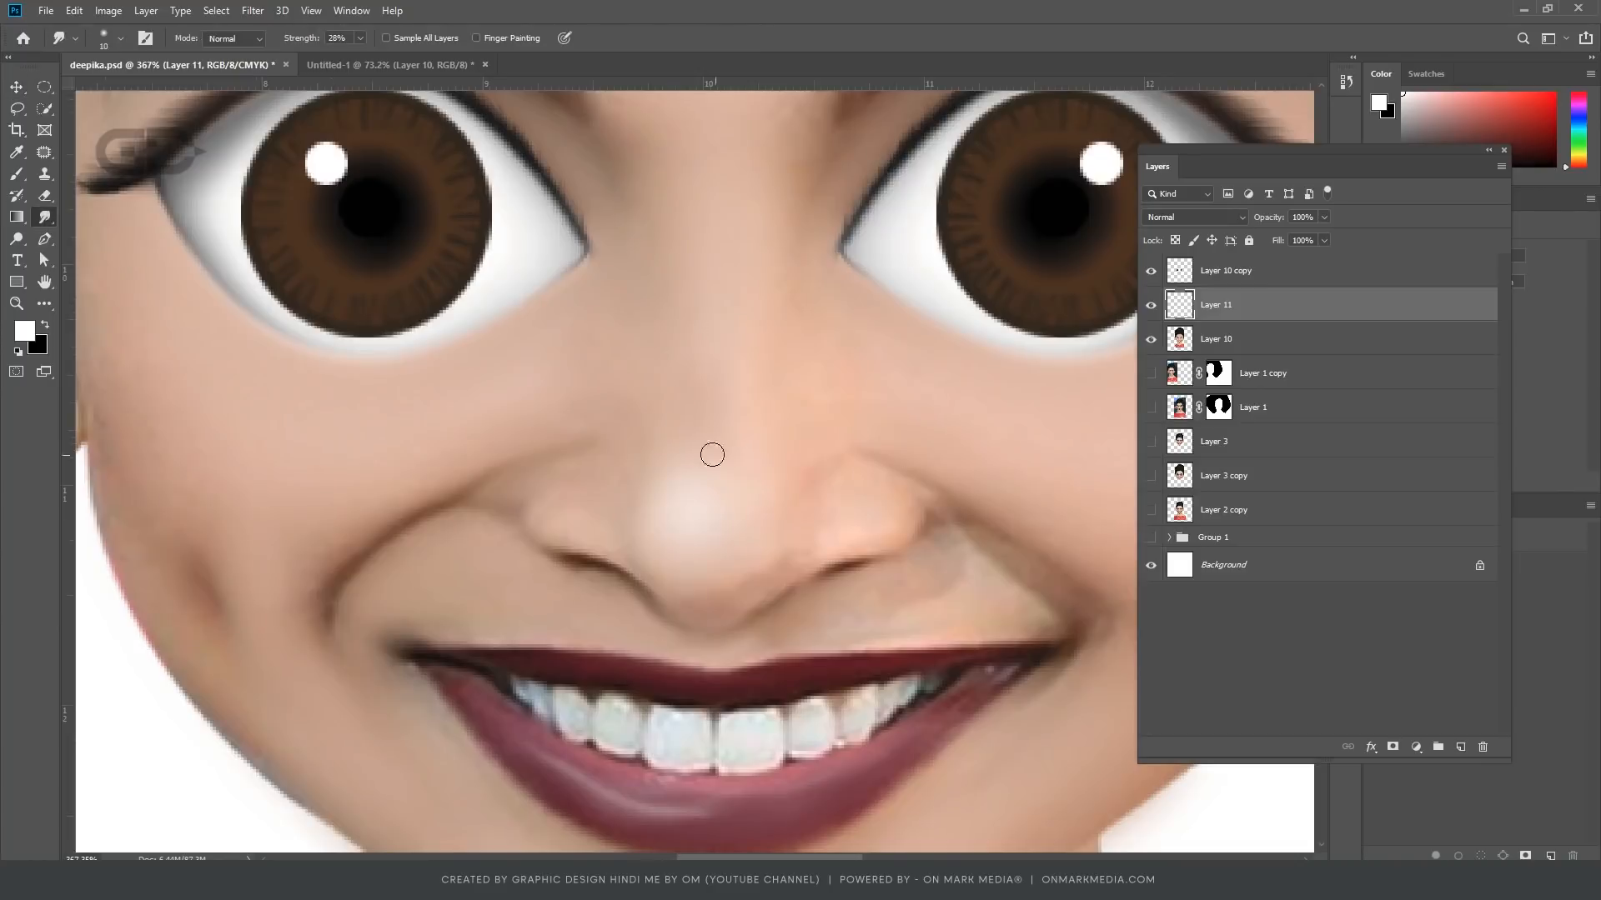
mouse_move(711, 453)
mouse_down()
mouse_move(689, 516)
mouse_move(669, 448)
mouse_move(674, 367)
mouse_move(723, 476)
mouse_up()
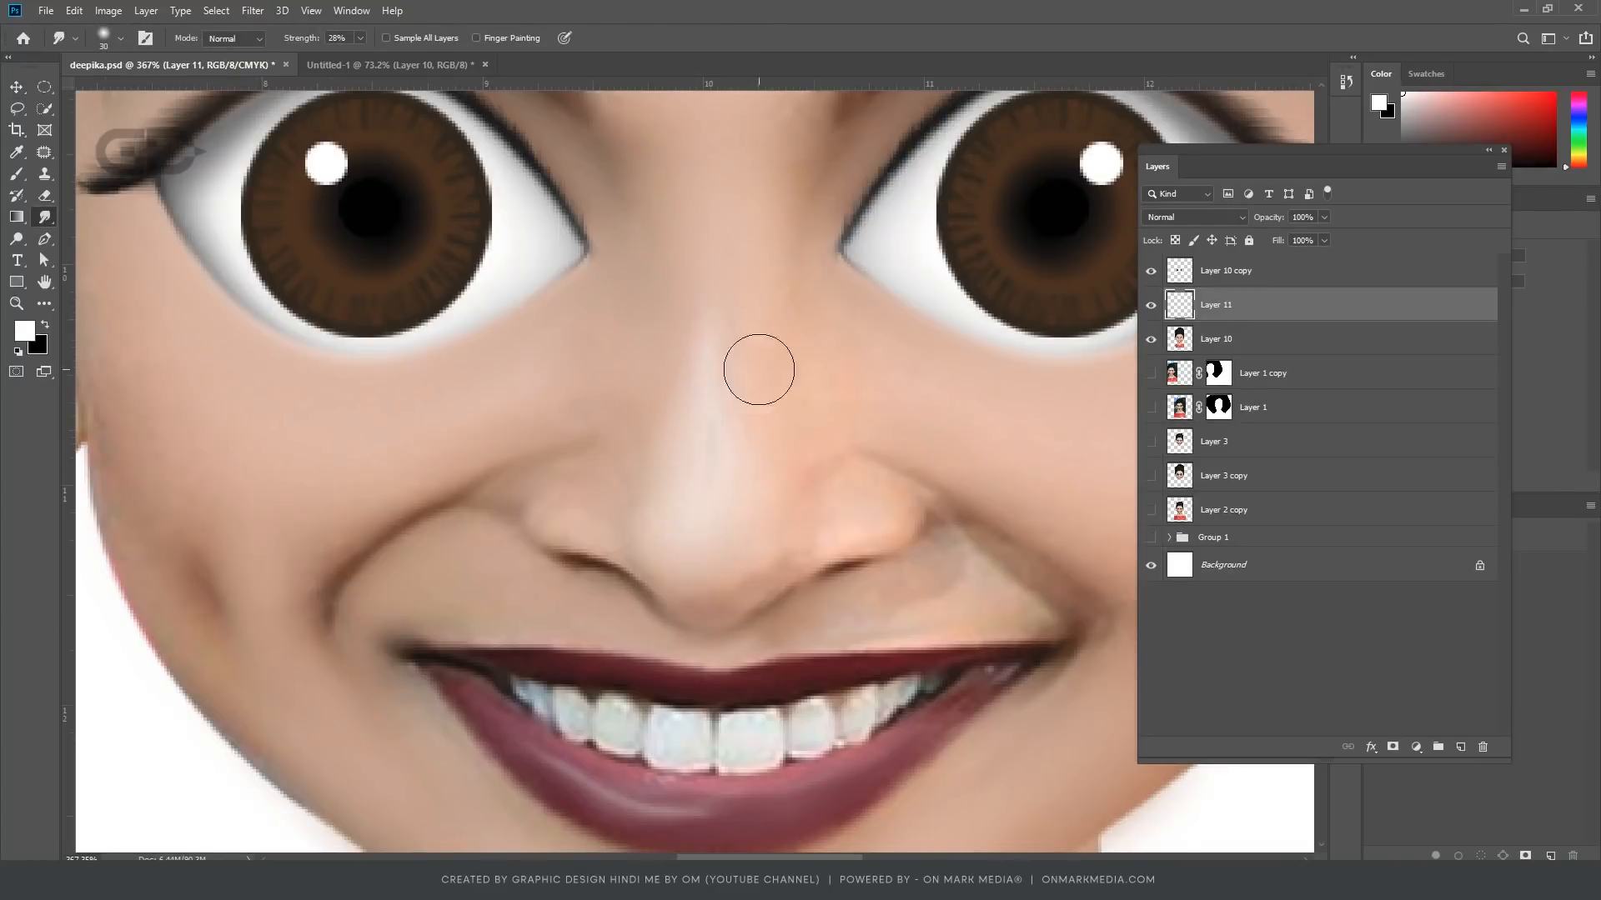
Step: Dab a soft white highlight on the chin on Layer 10 with a 90 px Brush at 18% flow
scroll(758, 370, down, 4)
click(1217, 339)
key(b)
key(bracketright)
key(bracketright)
key(bracketright)
key(bracketright)
click(488, 38)
click(587, 688)
scroll(697, 740, down, 5)
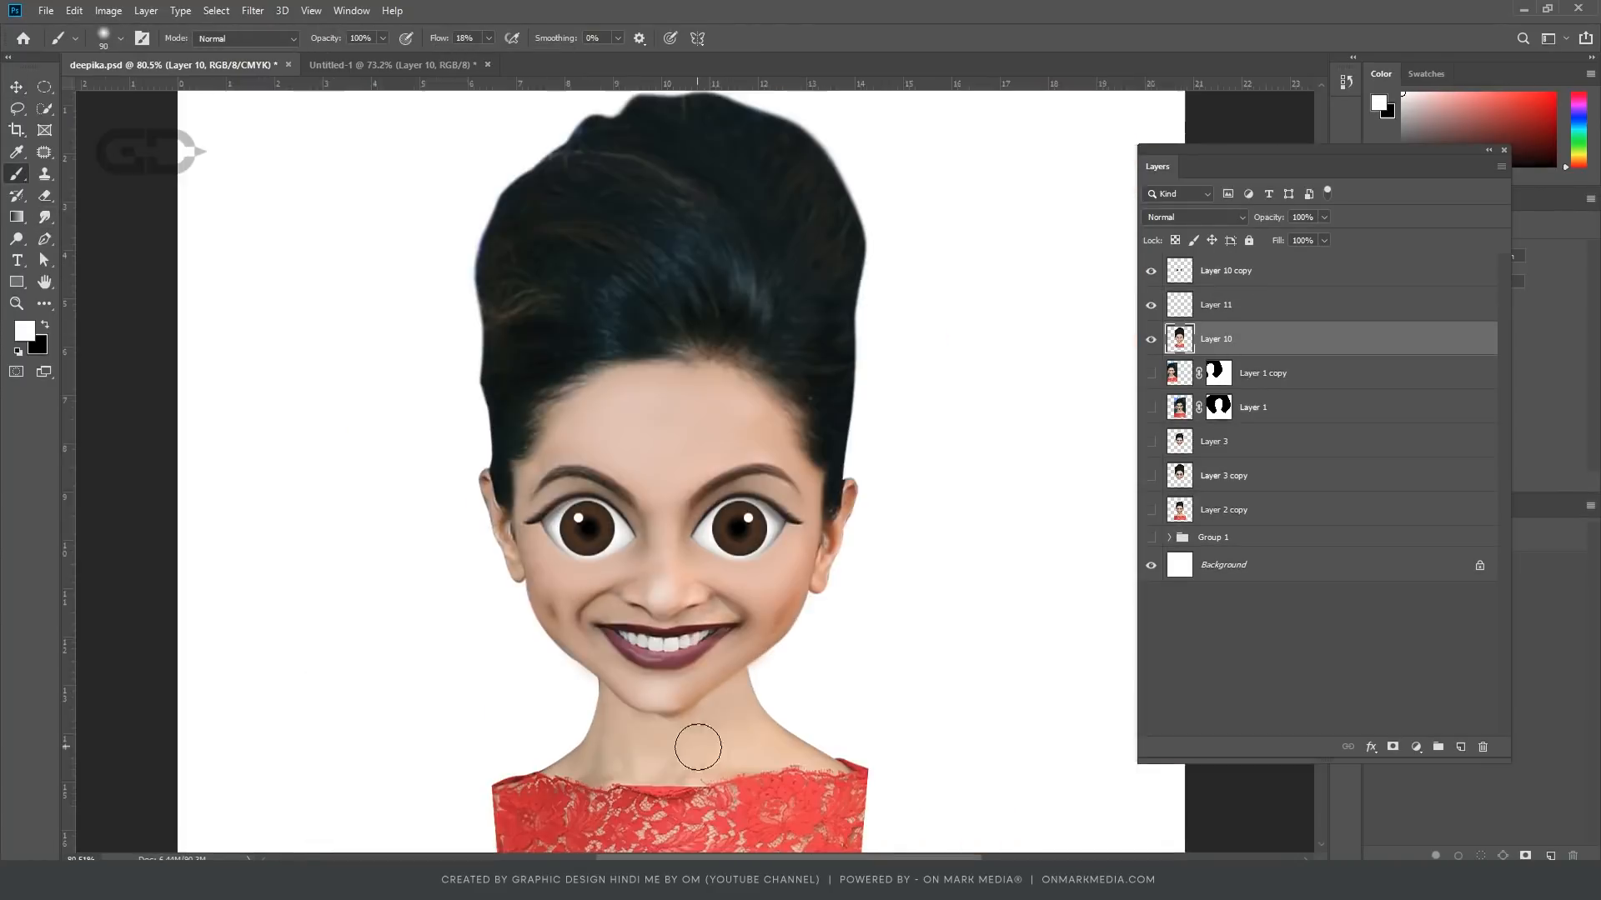
Step: Blend the chin highlight into the surrounding skin on Layer 10 with the Smudge tool and the Mixer Brush
scroll(647, 668, up, 6)
key(r)
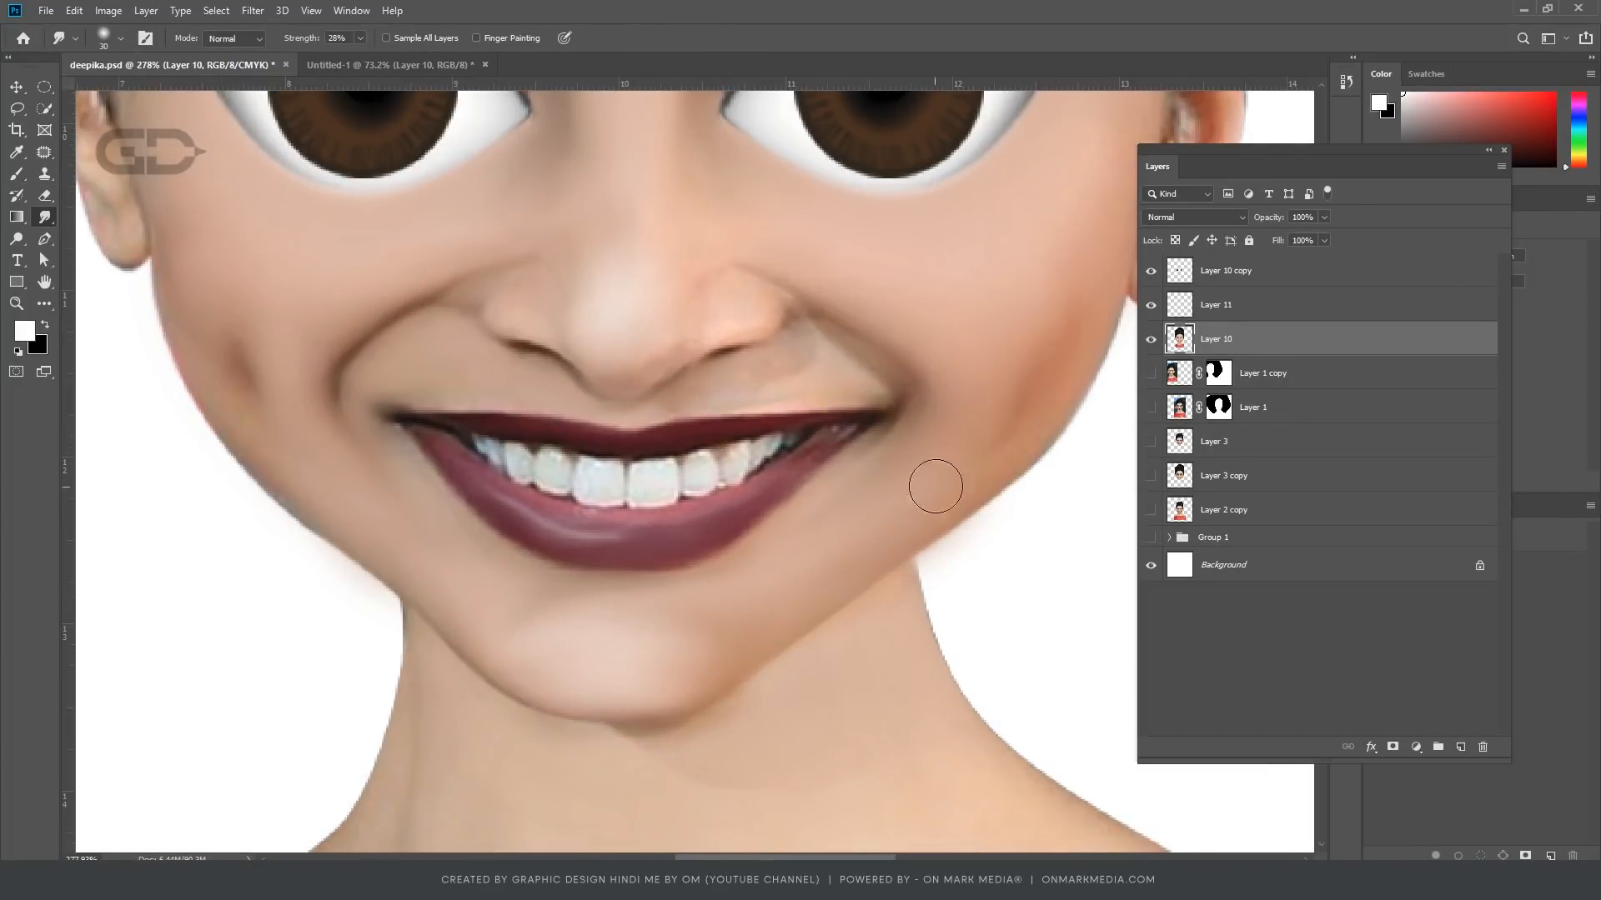
scroll(680, 700, down, 5)
scroll(679, 705, up, 4)
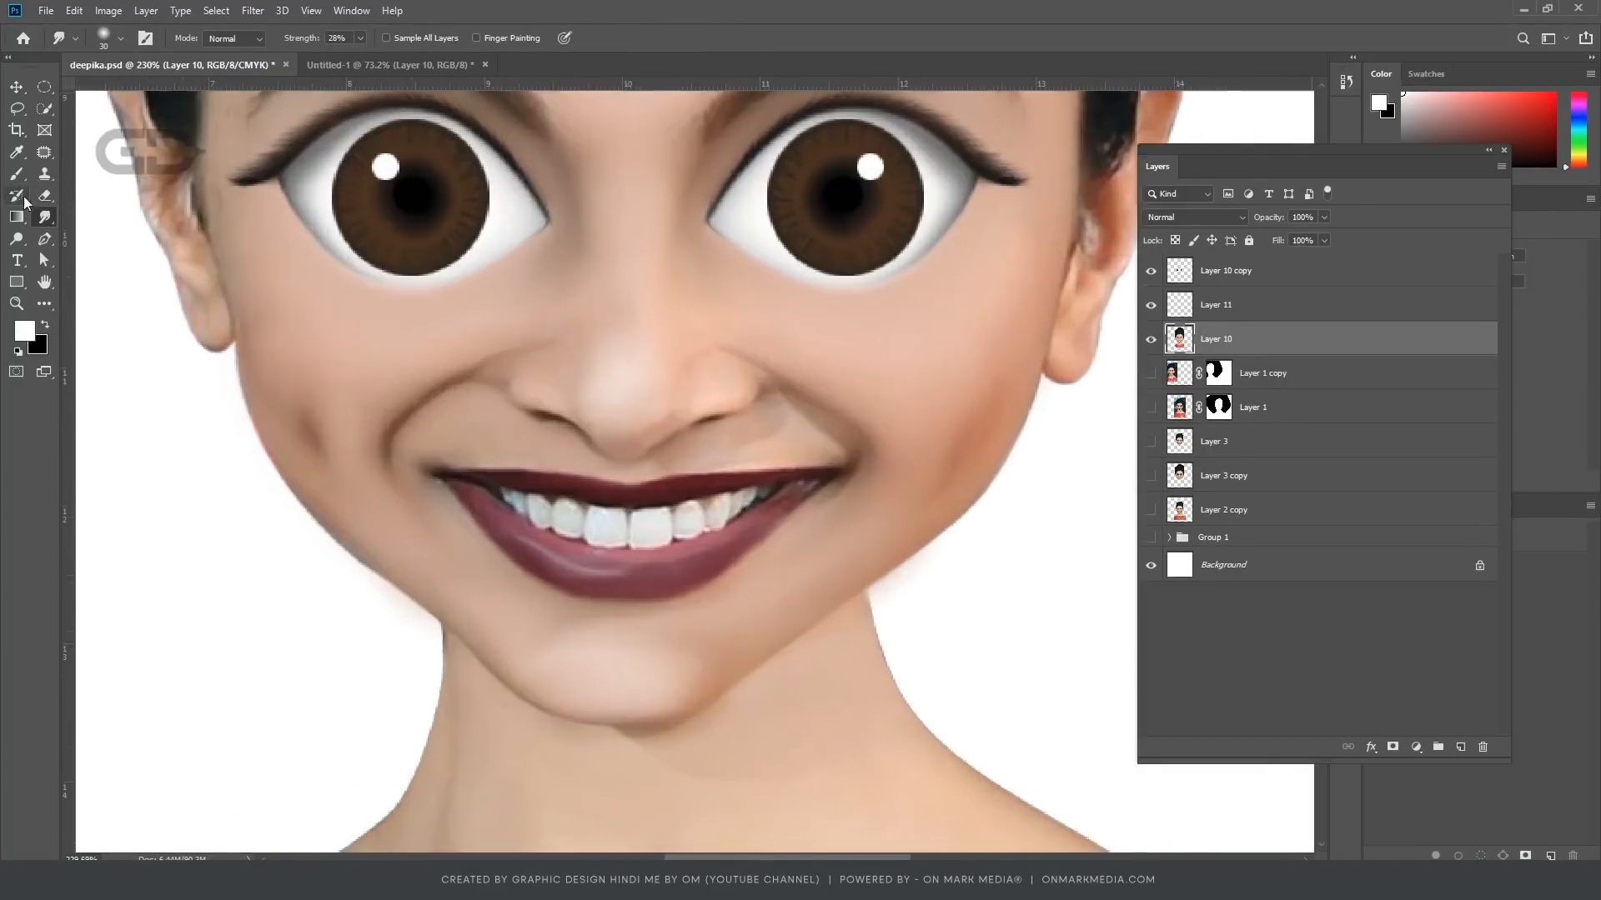
click(14, 177)
drag(14, 177, 84, 224)
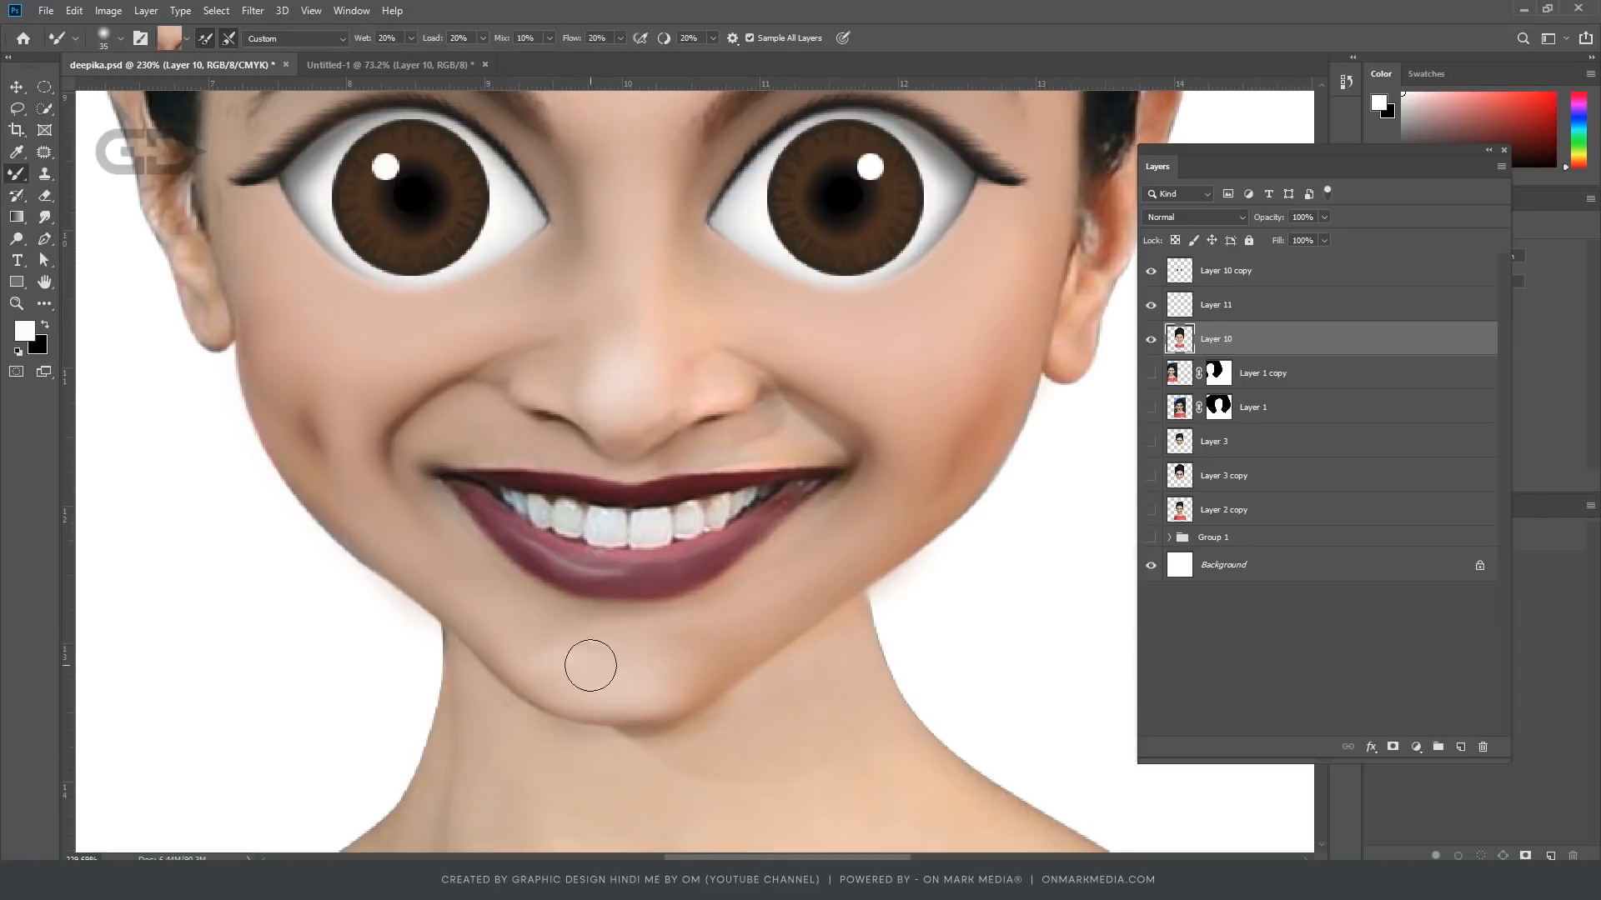
Step: Refine the nostril's dark edge on Layer 10 with a 9 px Smudge brush at 28% strength
scroll(590, 666, down, 4)
scroll(642, 566, up, 6)
click(44, 217)
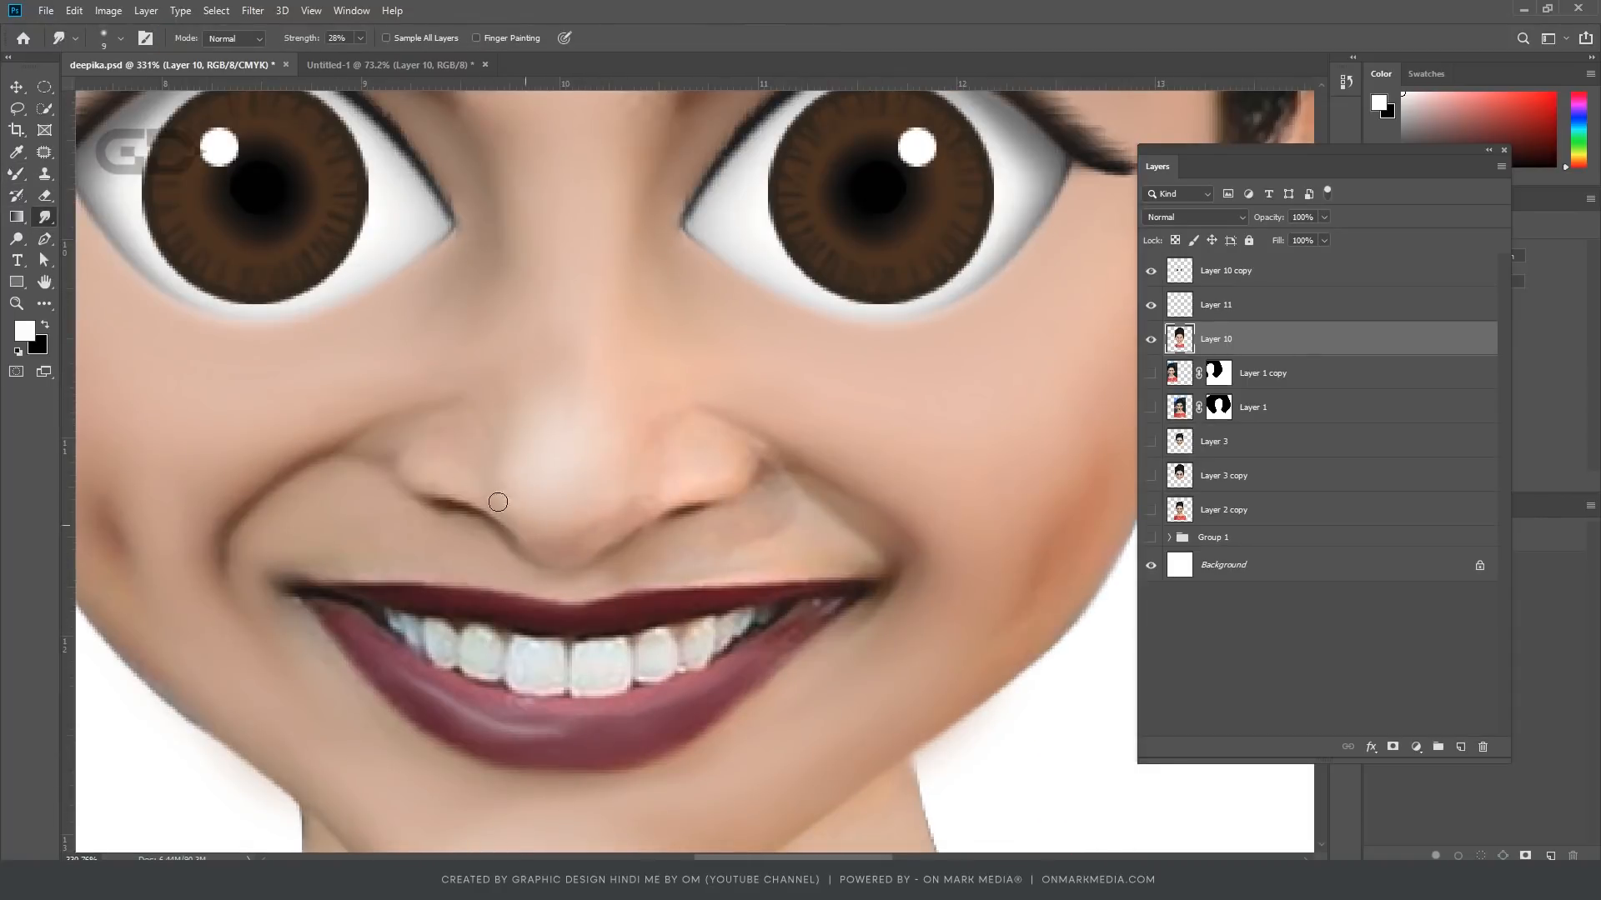